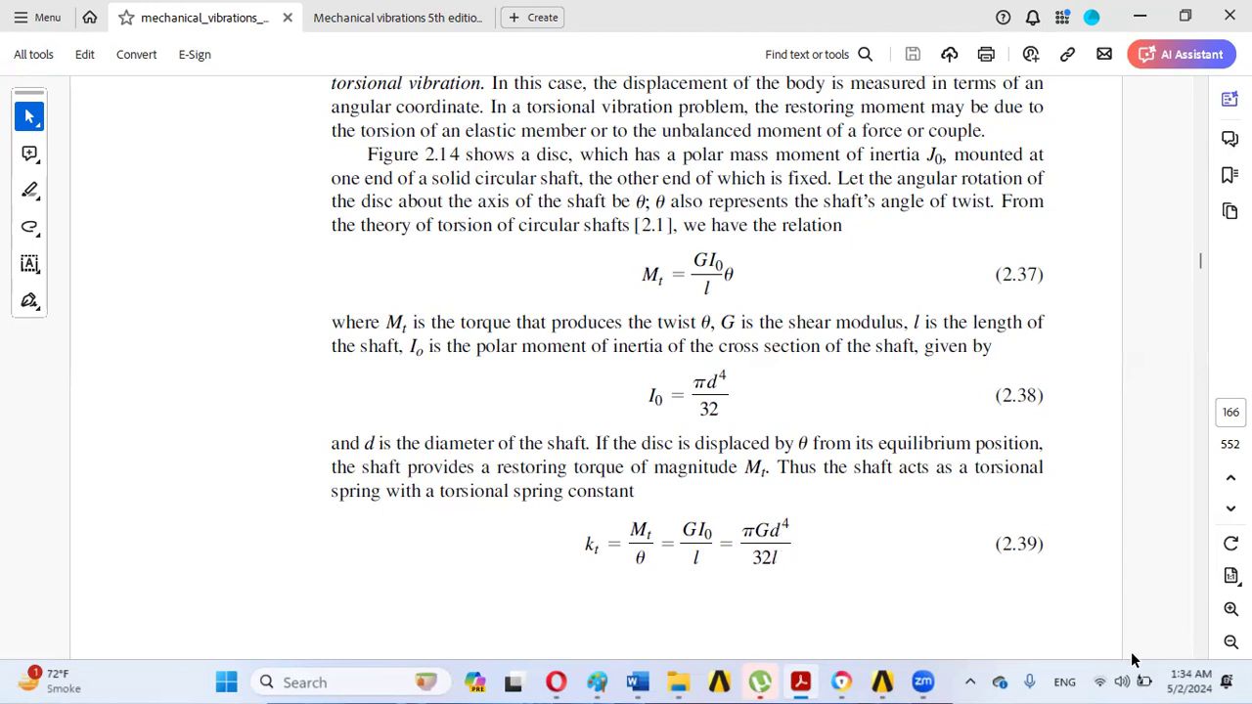
# Step: Read the torsional spring constant, equation of motion and natural frequency formulas (2.37) to (2.43) in the vibrations textbook
pyautogui.scroll(-10, 1205, 663)
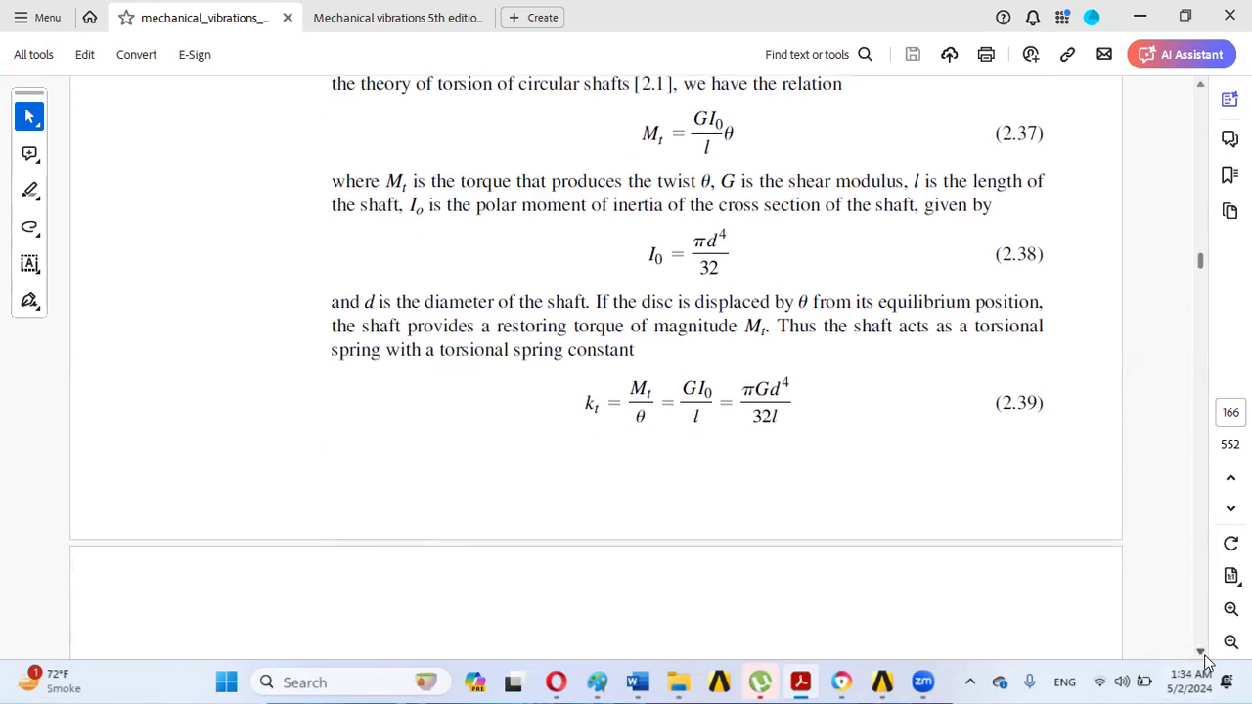
pyautogui.scroll(-10, 1204, 663)
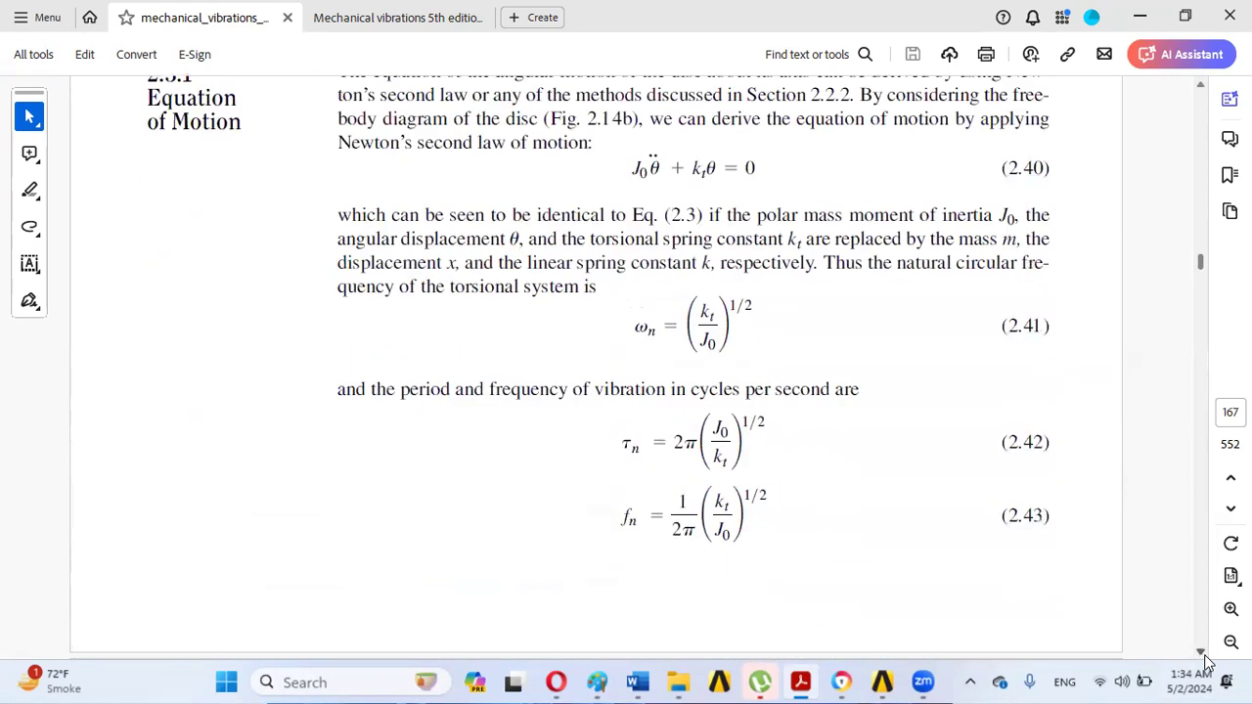
pyautogui.scroll(1, 1203, 93)
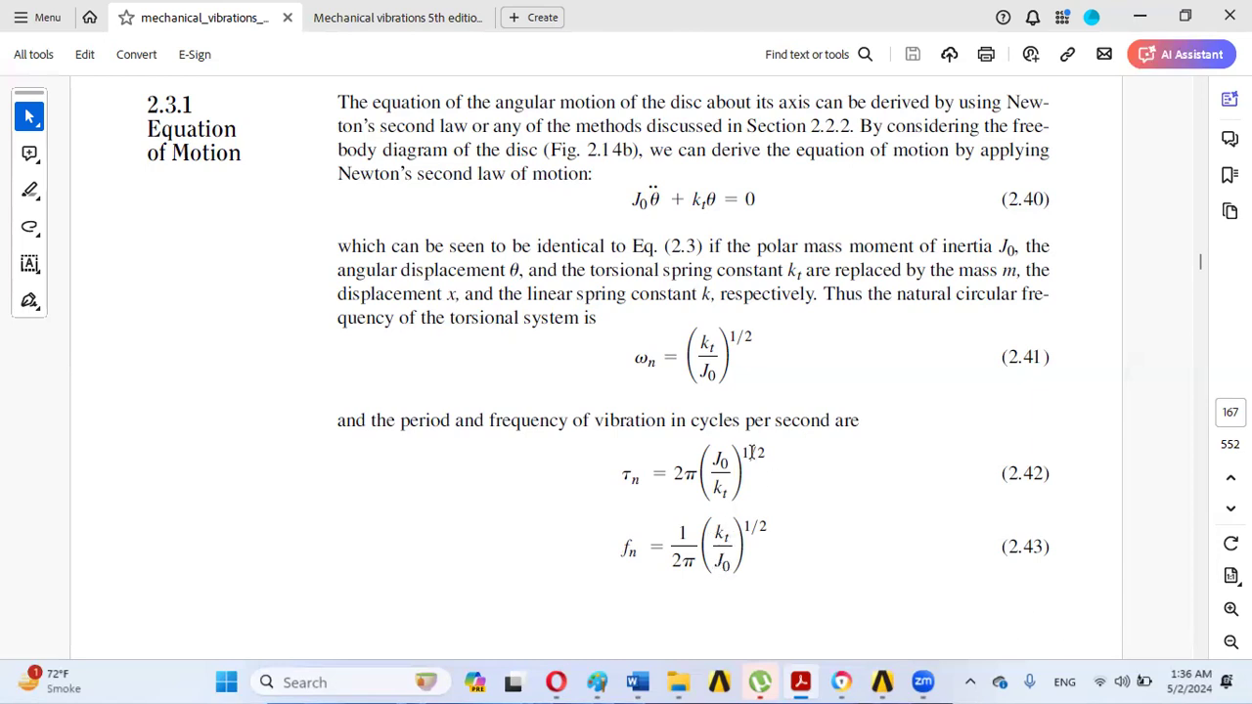
# Step: Switch to ANSYS Workbench, add a Modal analysis system to the project schematic and open its geometry in DesignModeler
pyautogui.moveTo(911, 667)
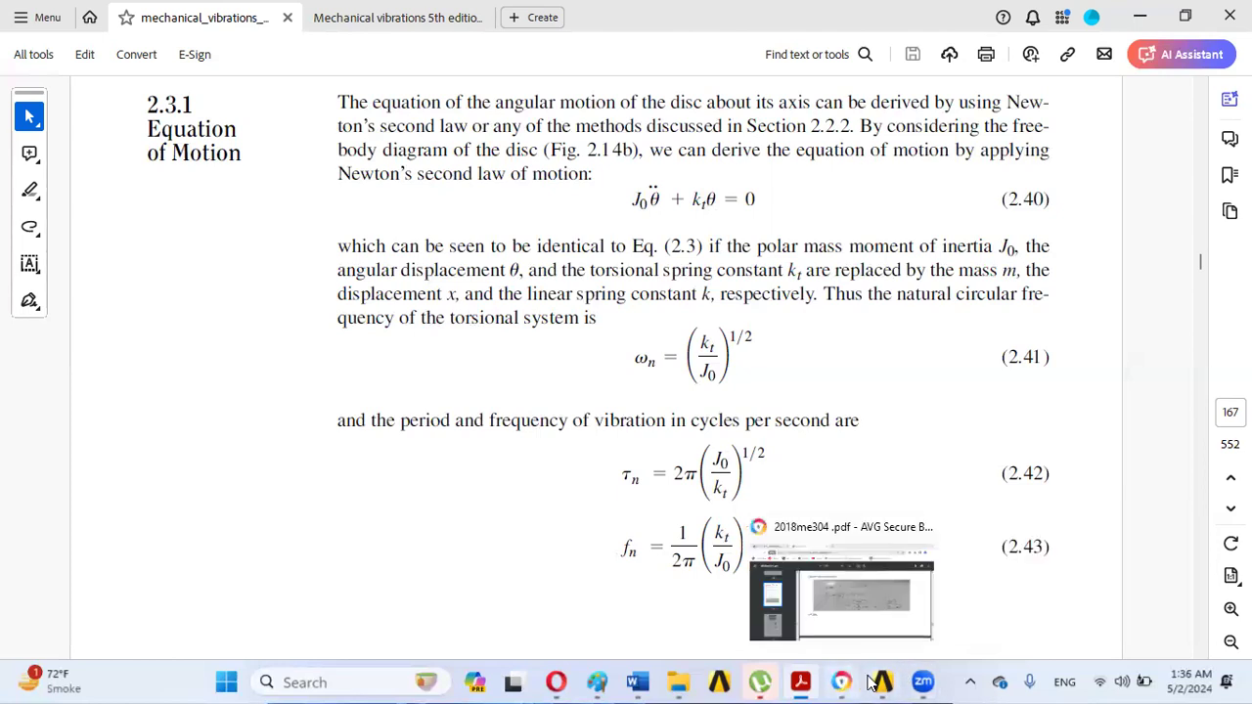
pyautogui.click(892, 682)
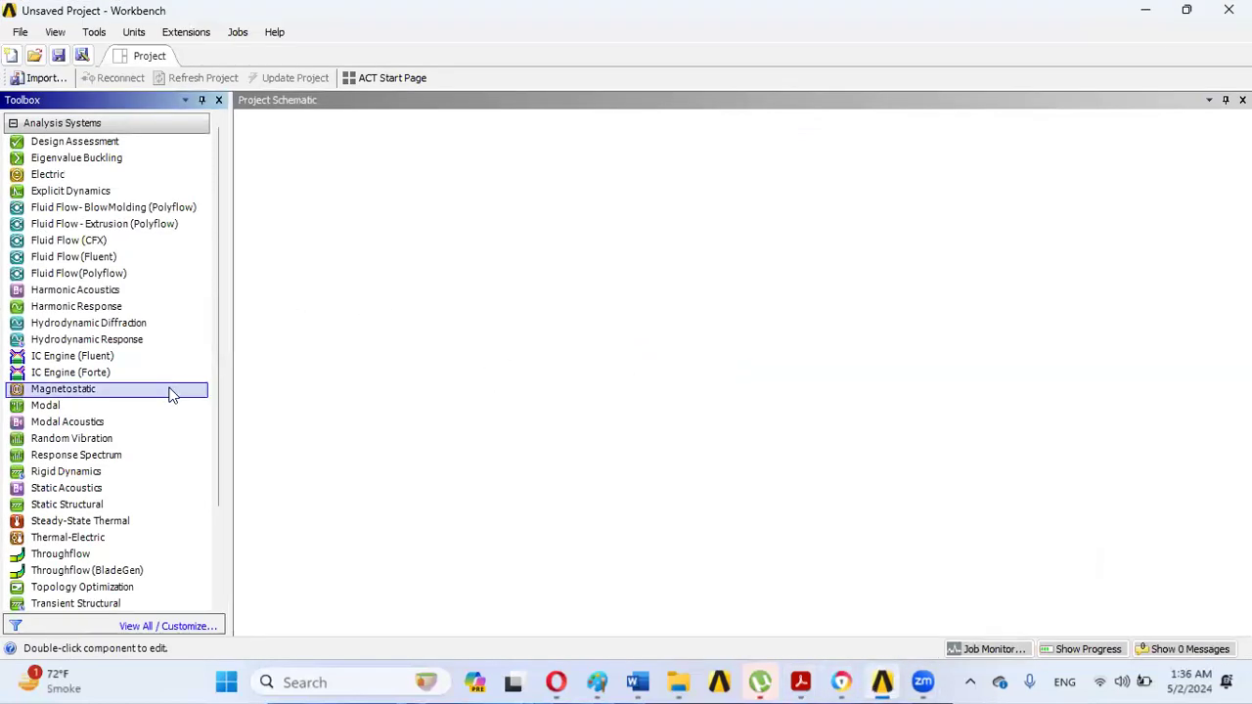
pyautogui.moveTo(75, 417); pyautogui.dragTo(371, 179)
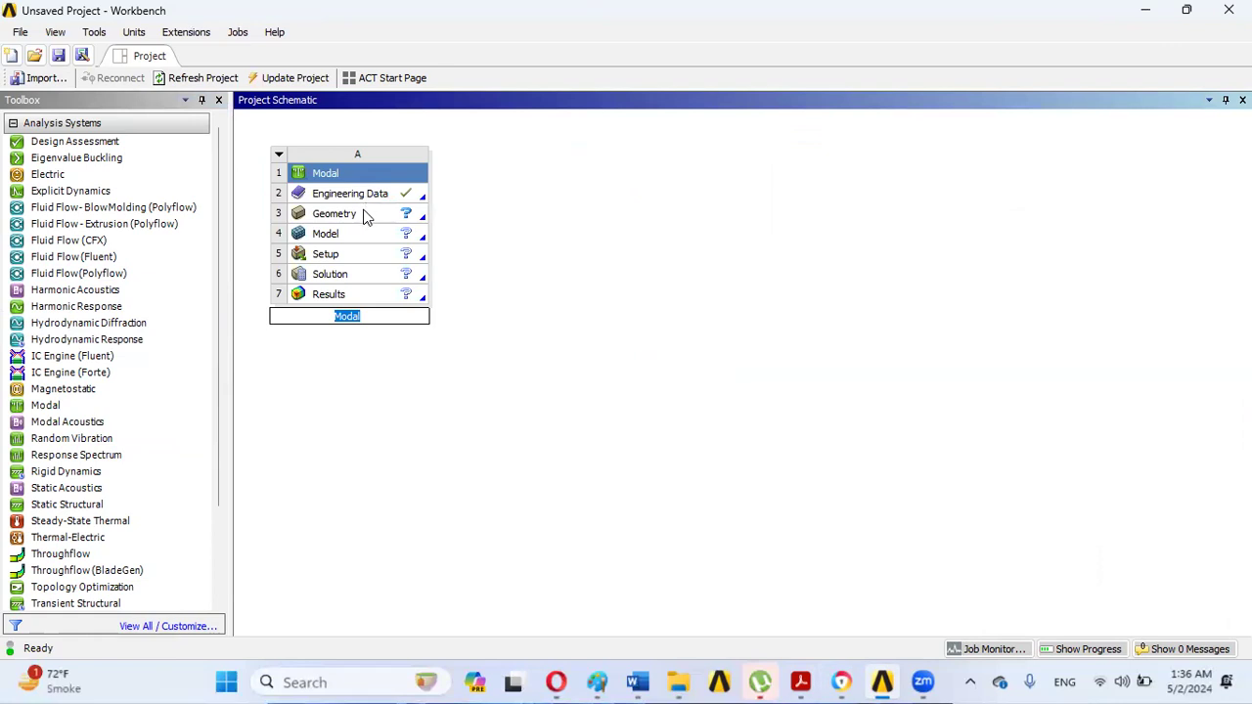
pyautogui.doubleClick(364, 210)
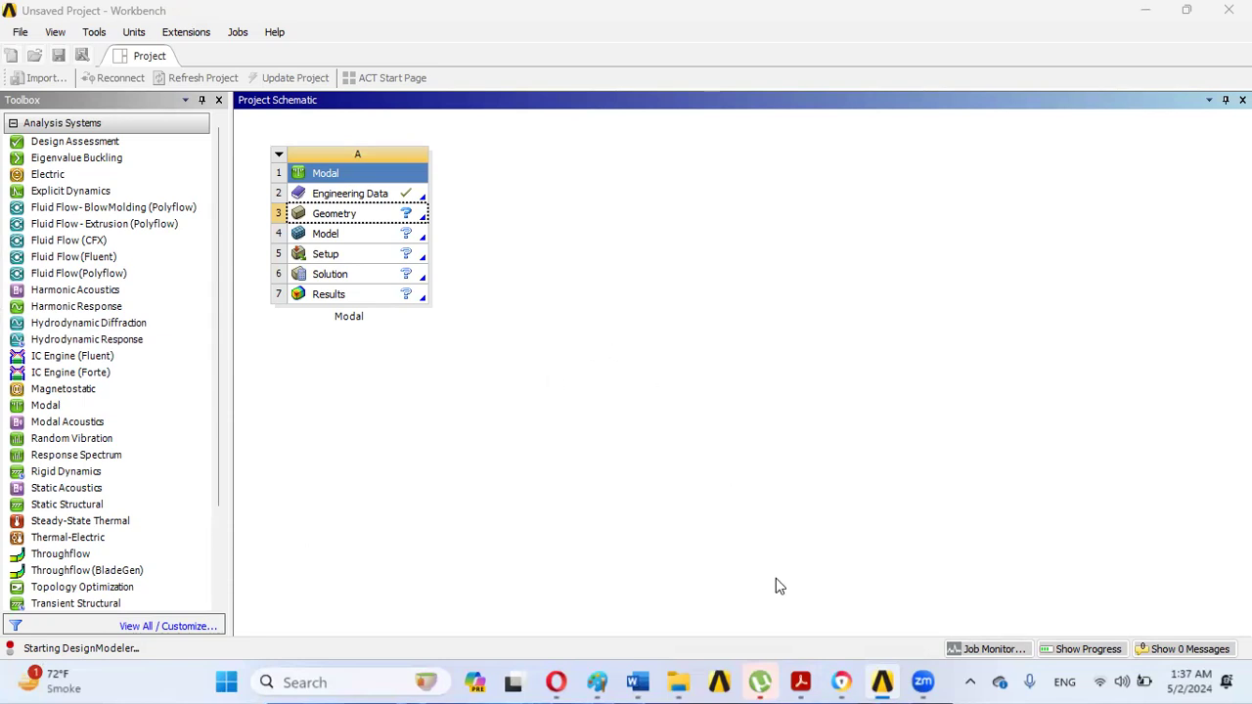
# Step: Return to the vibrations textbook PDF and examine Figure 2.14 of the shaft and disc in torsional vibration
pyautogui.moveTo(800, 682)
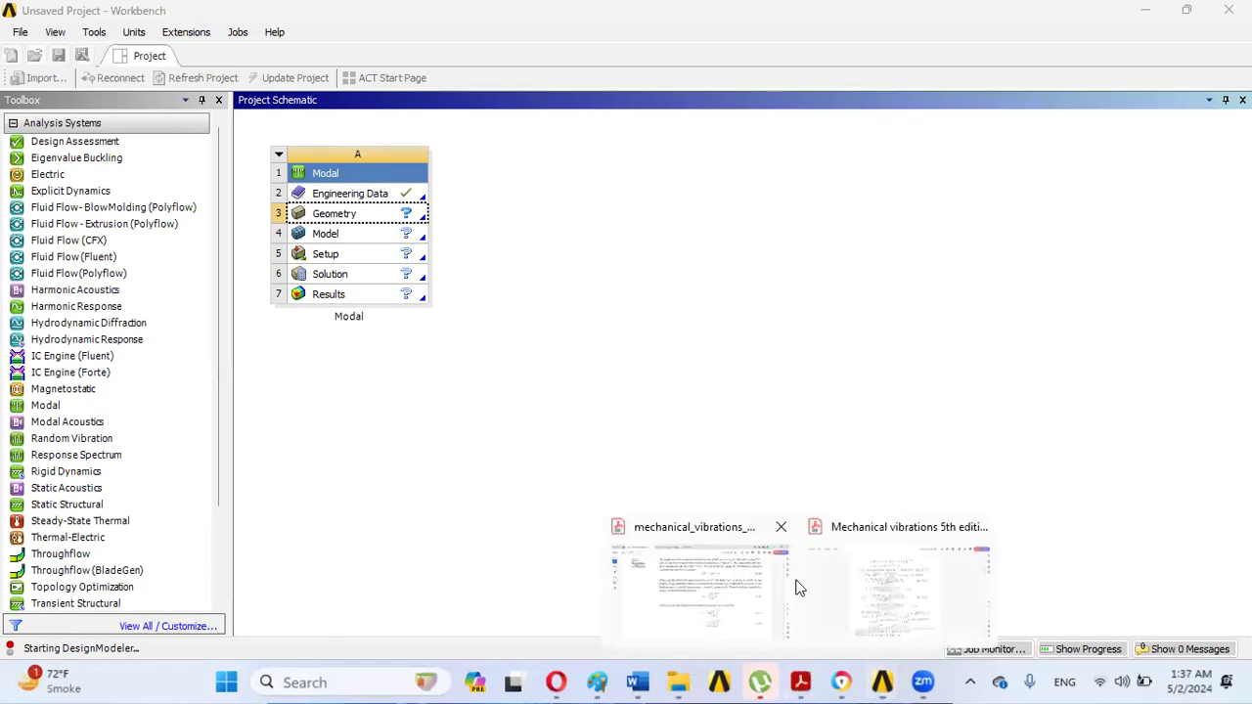
pyautogui.click(730, 568)
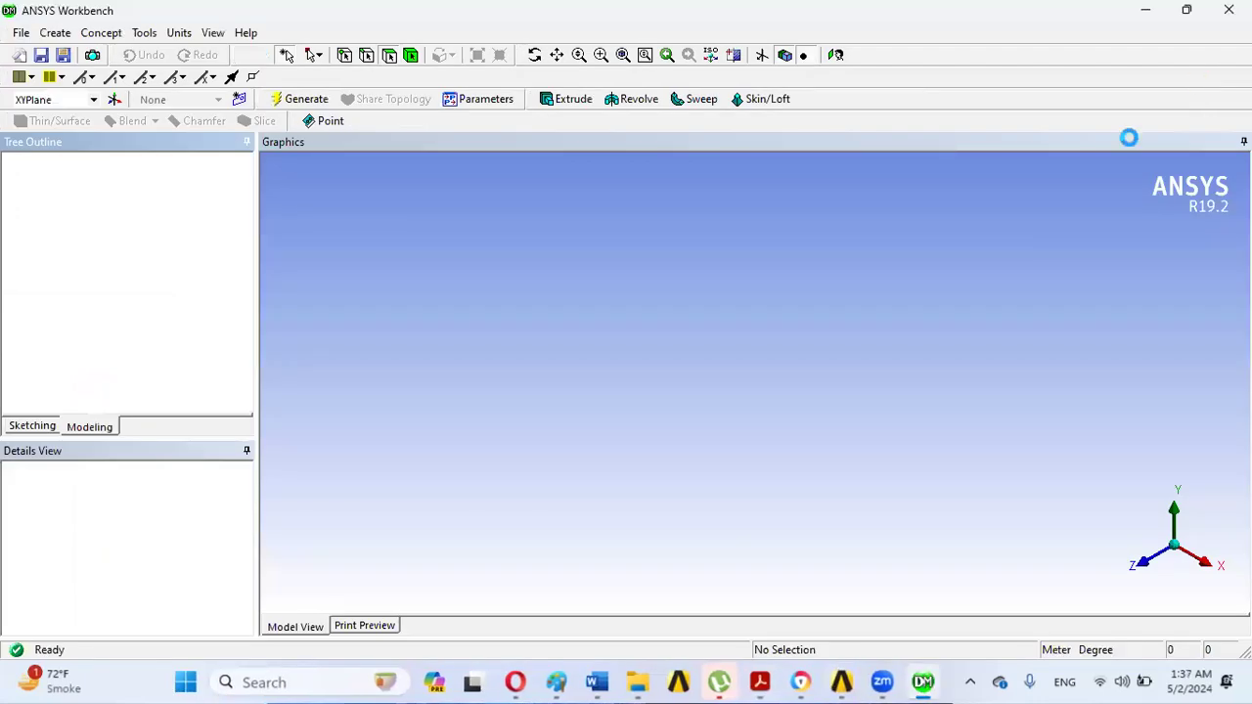
pyautogui.moveTo(759, 682)
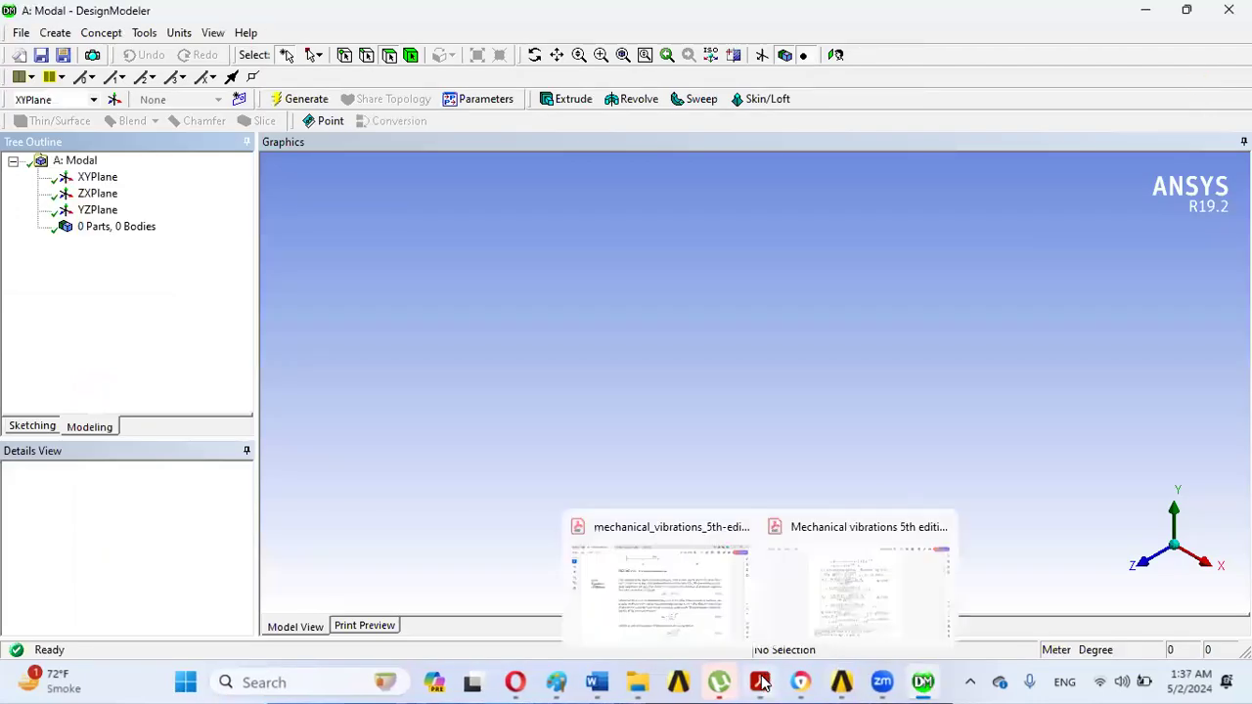
pyautogui.click(649, 583)
pyautogui.scroll(5, 1201, 96)
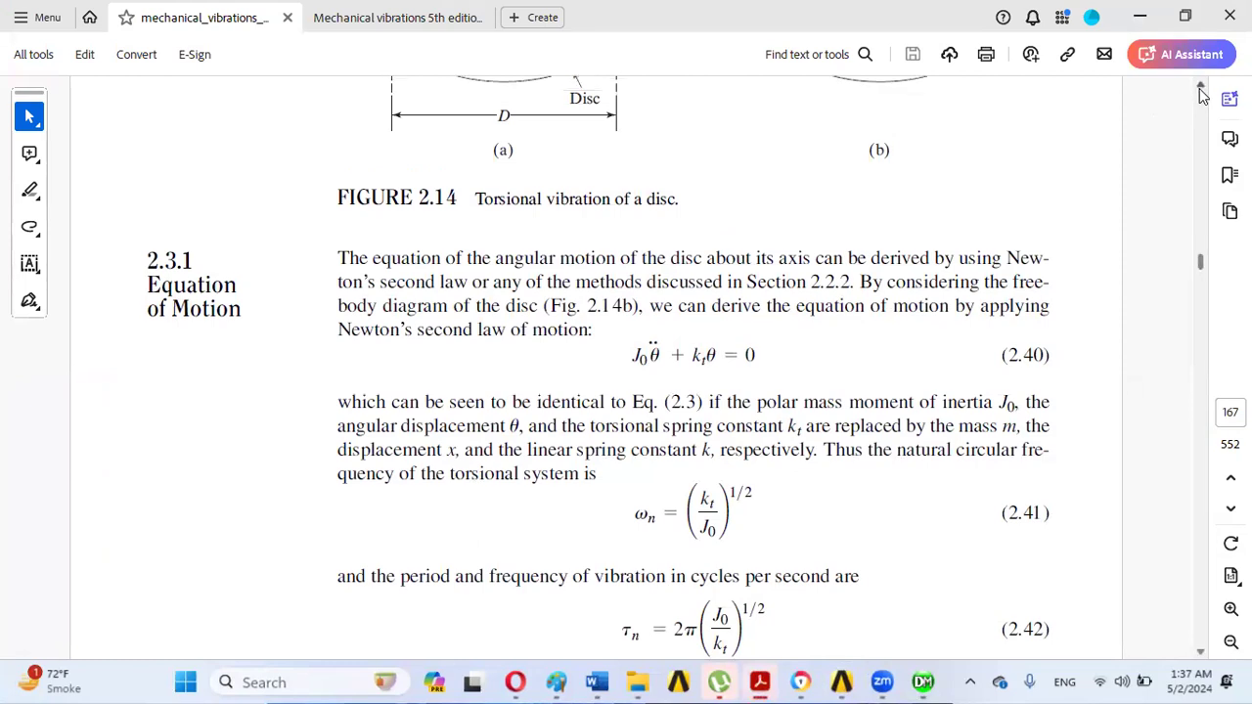
pyautogui.click(1200, 89)
pyautogui.click(1200, 89)
pyautogui.click(1200, 89)
pyautogui.click(1200, 89)
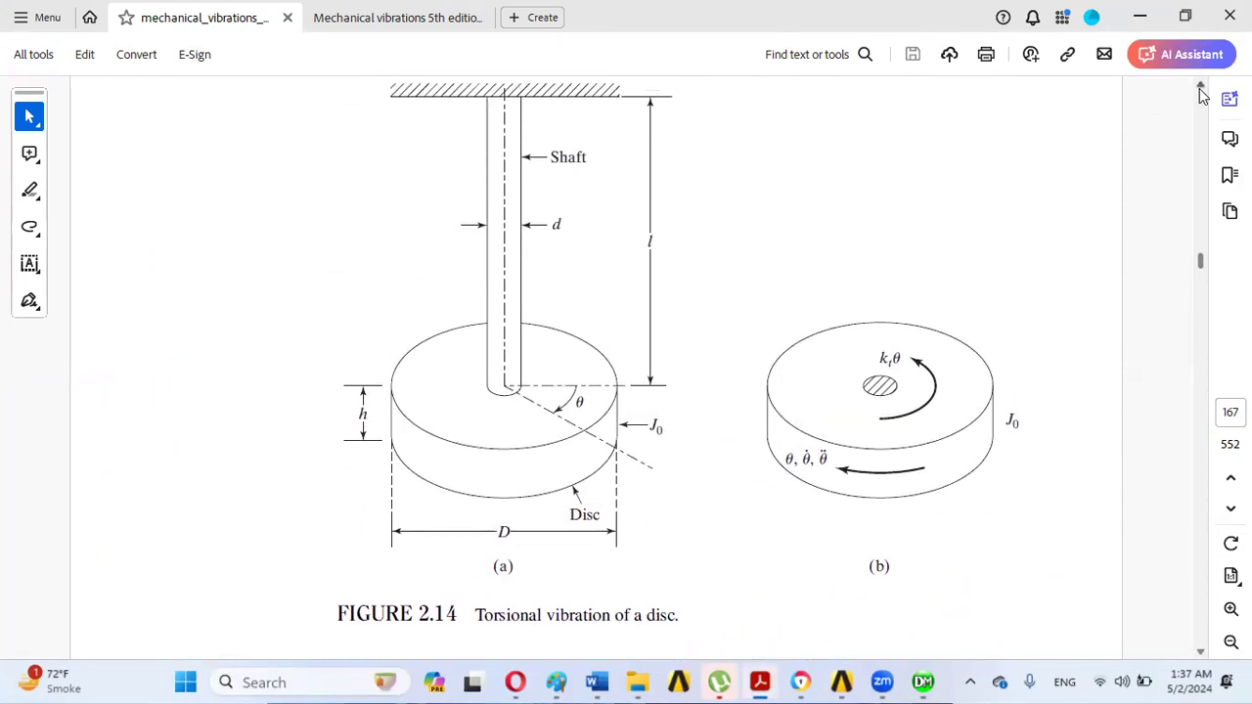
pyautogui.click(1199, 89)
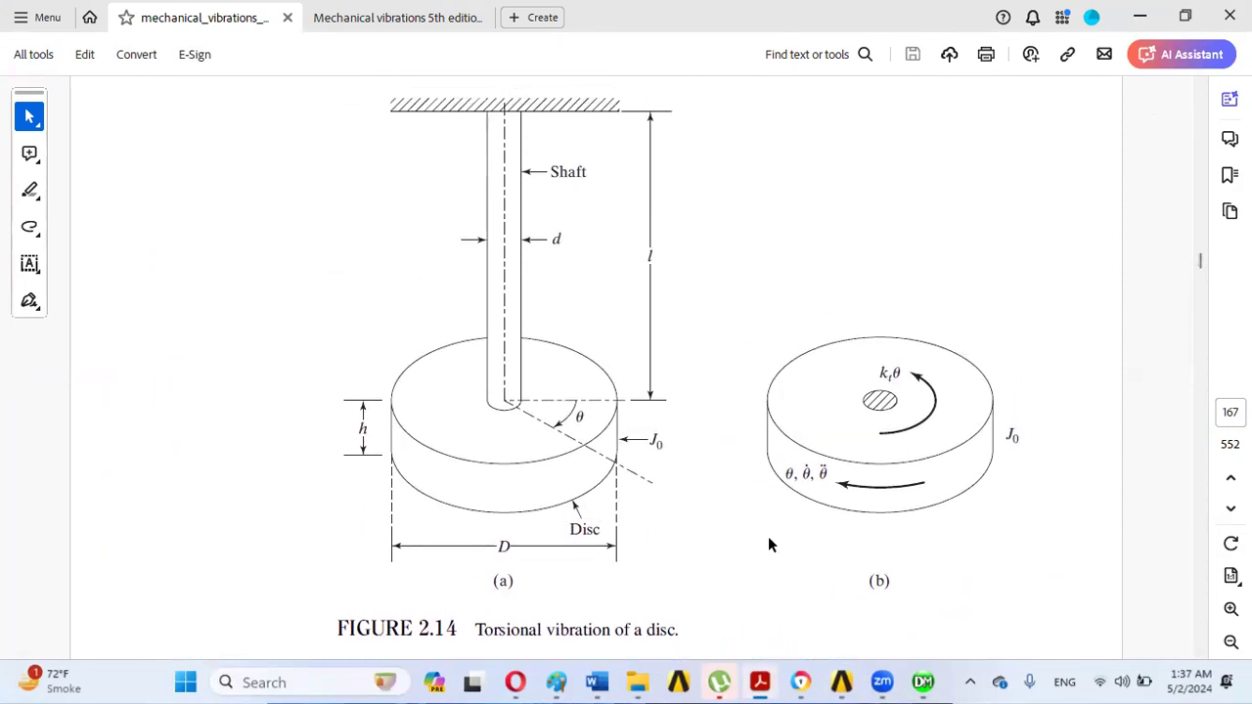
# Step: In DesignModeler, sketch a vertical line about 13.5 m long on the XY plane, lying on the Y axis above the origin
pyautogui.click(922, 681)
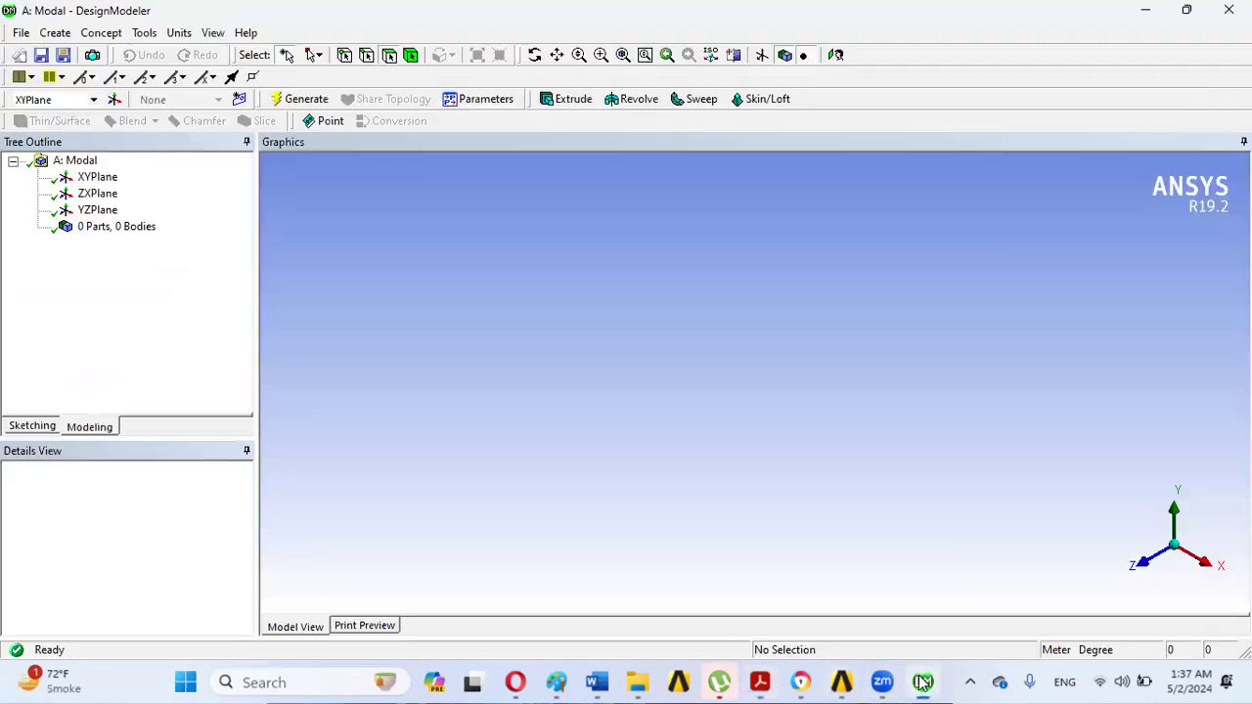
pyautogui.click(101, 180)
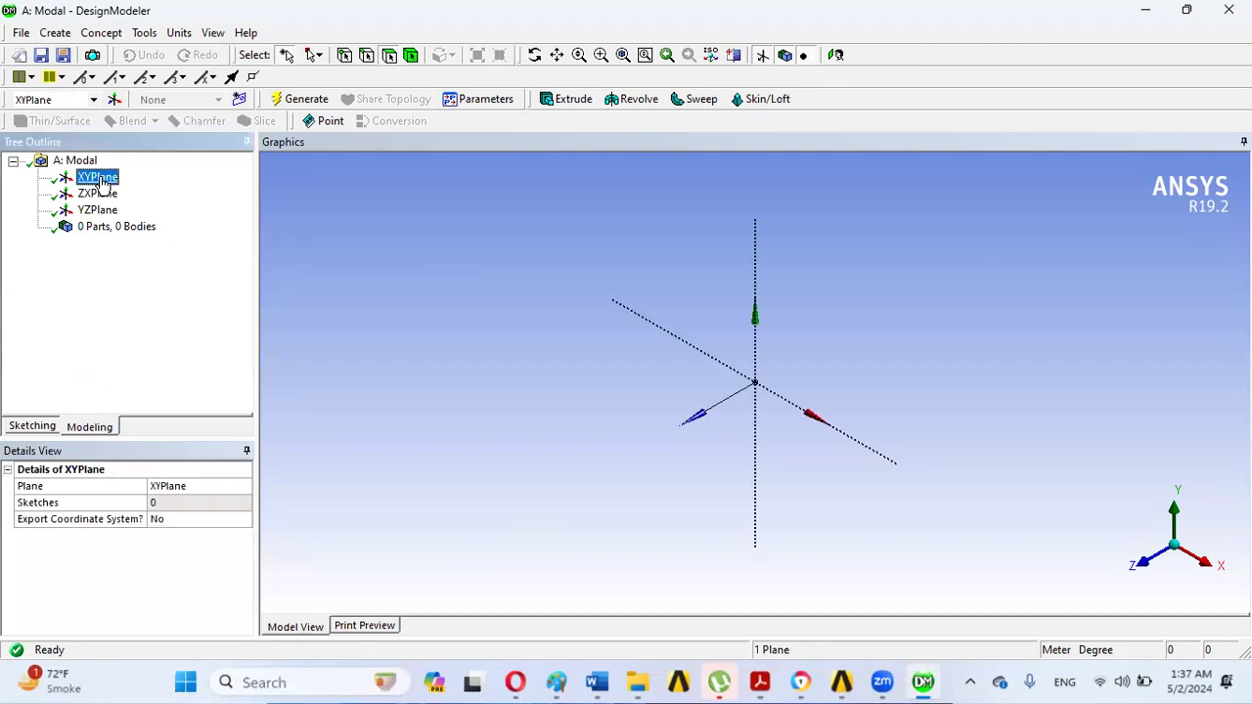
pyautogui.click(33, 428)
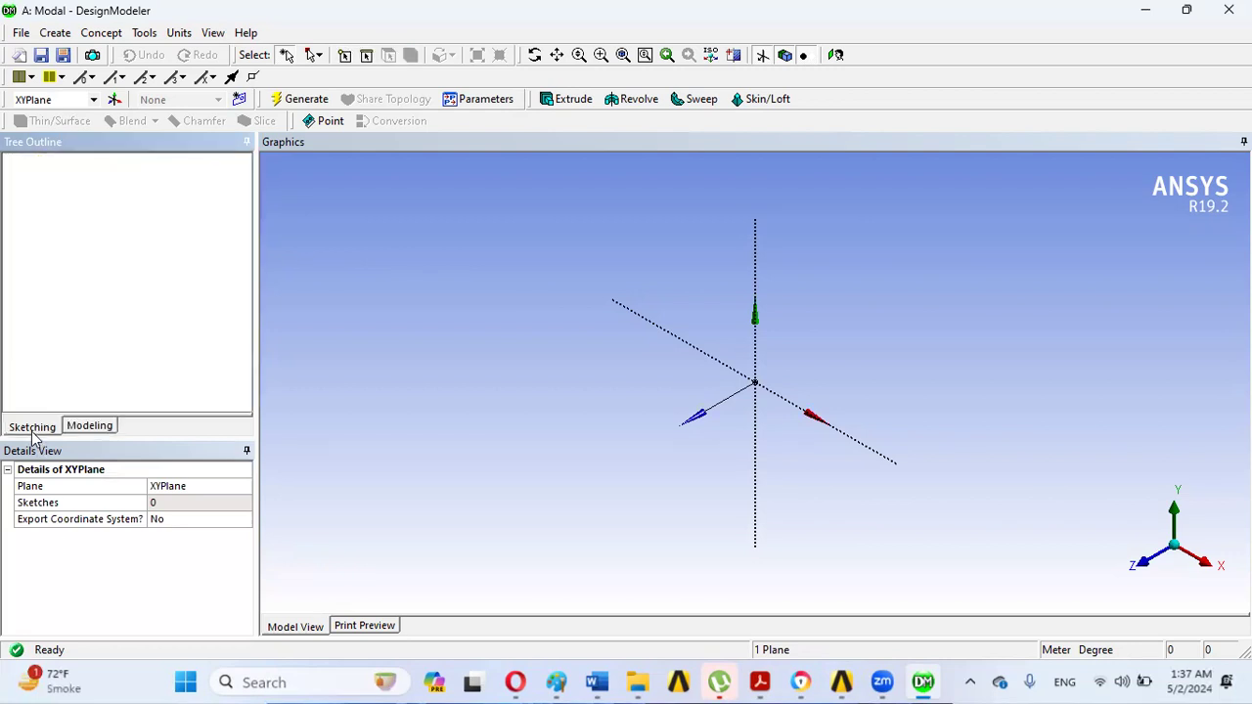
pyautogui.click(1162, 564)
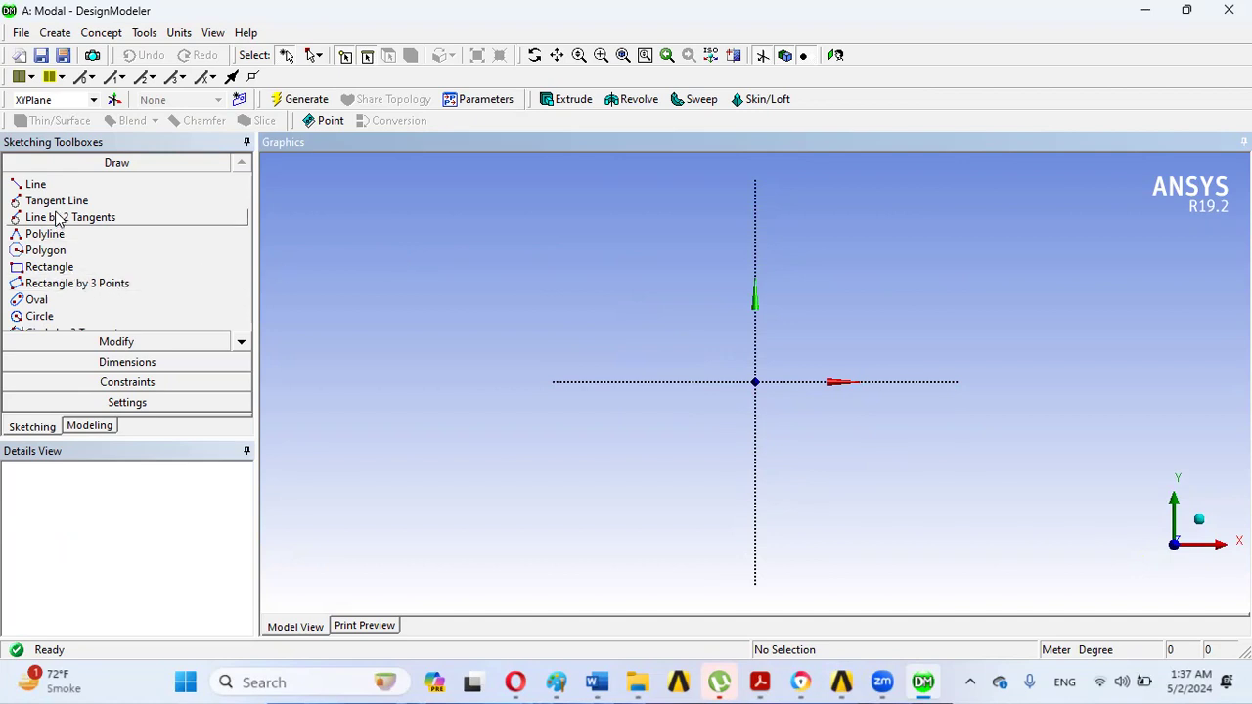
pyautogui.click(37, 184)
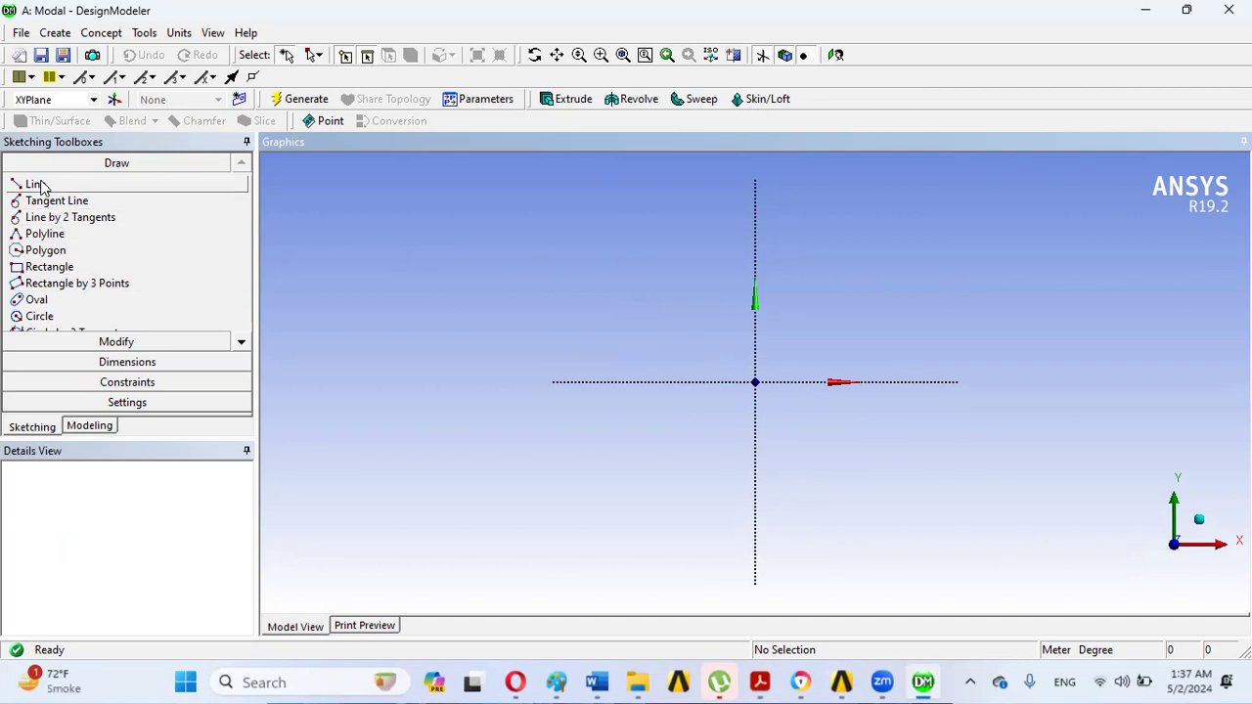
pyautogui.click(39, 185)
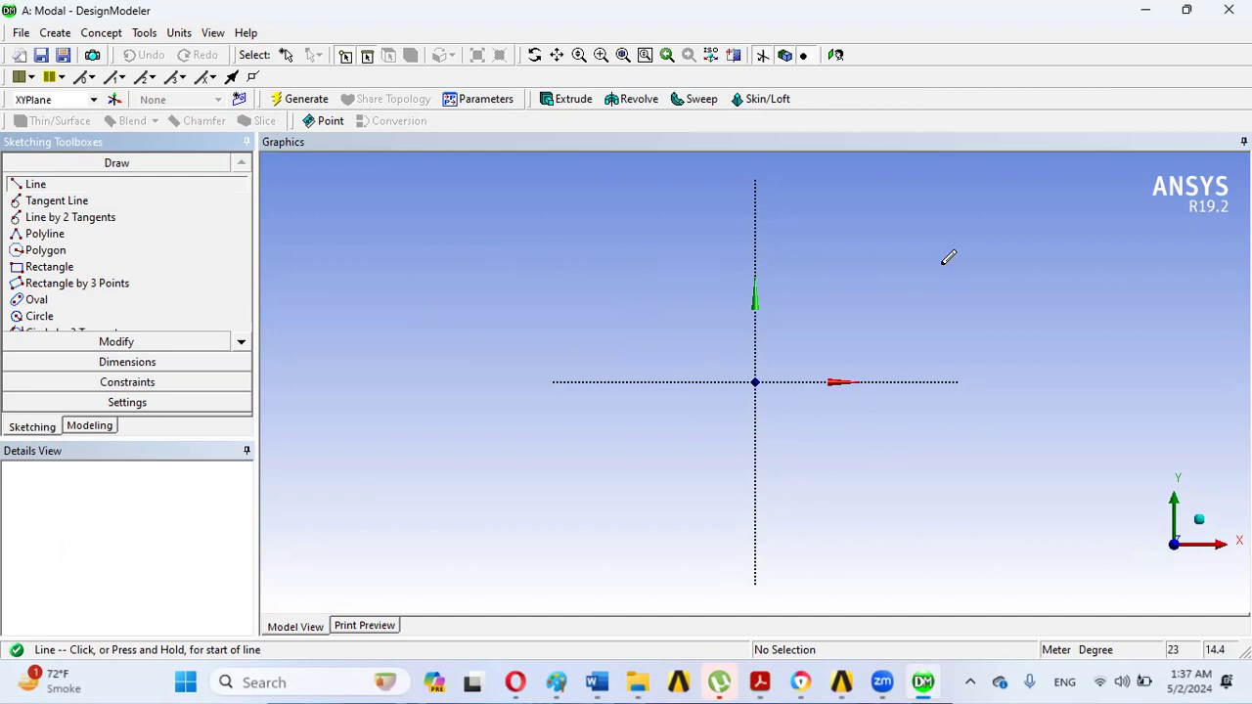
pyautogui.click(755, 346)
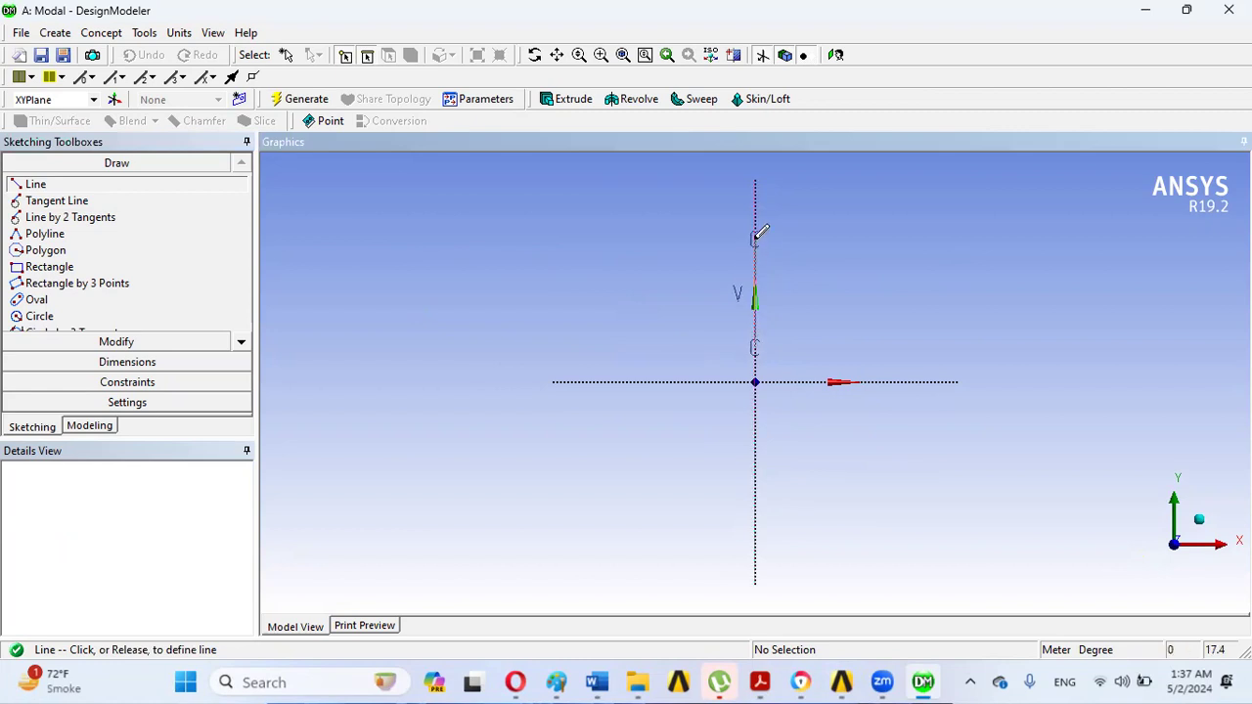
pyautogui.click(755, 237)
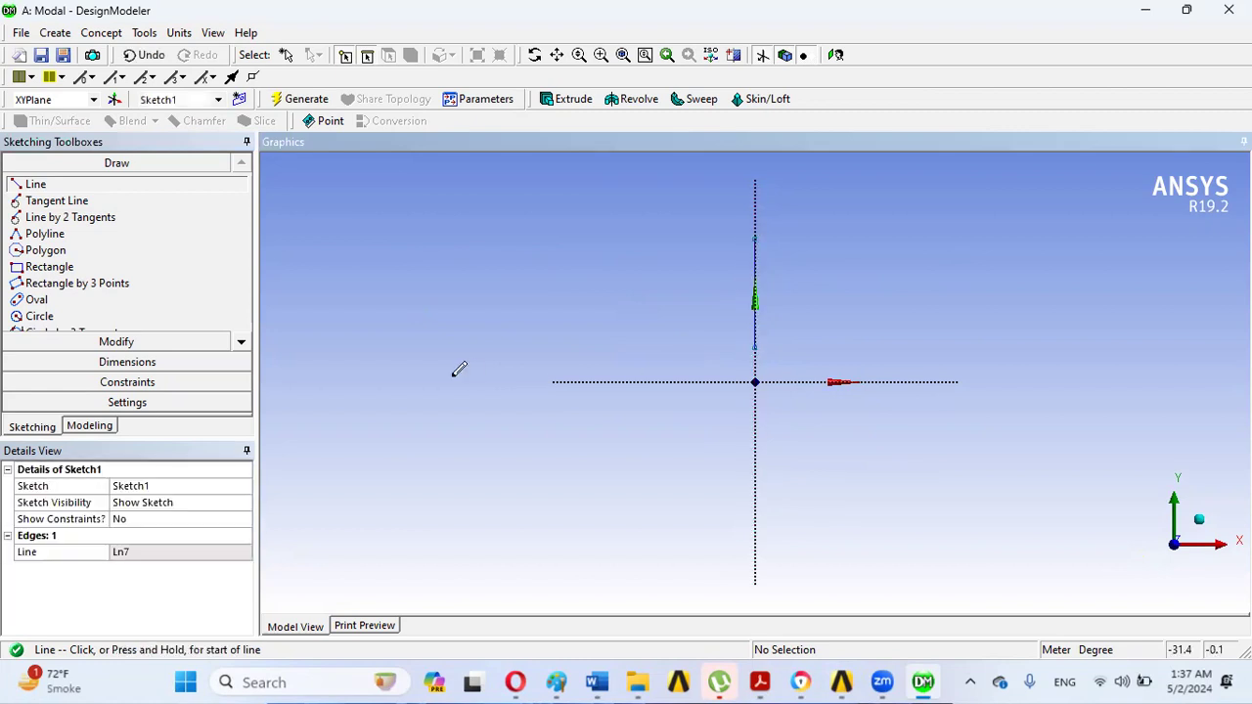
# Step: Dimension the vertical line's length and set it to 1 m
pyautogui.click(123, 364)
pyautogui.click(756, 283)
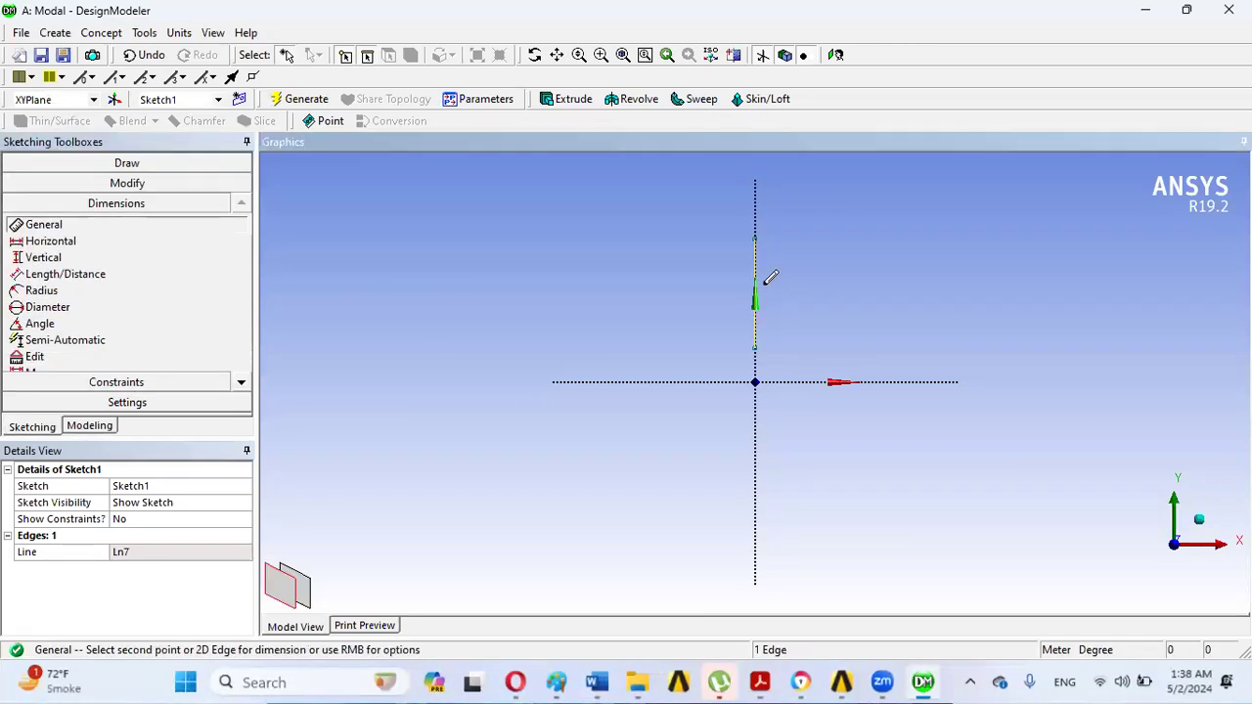
pyautogui.click(770, 285)
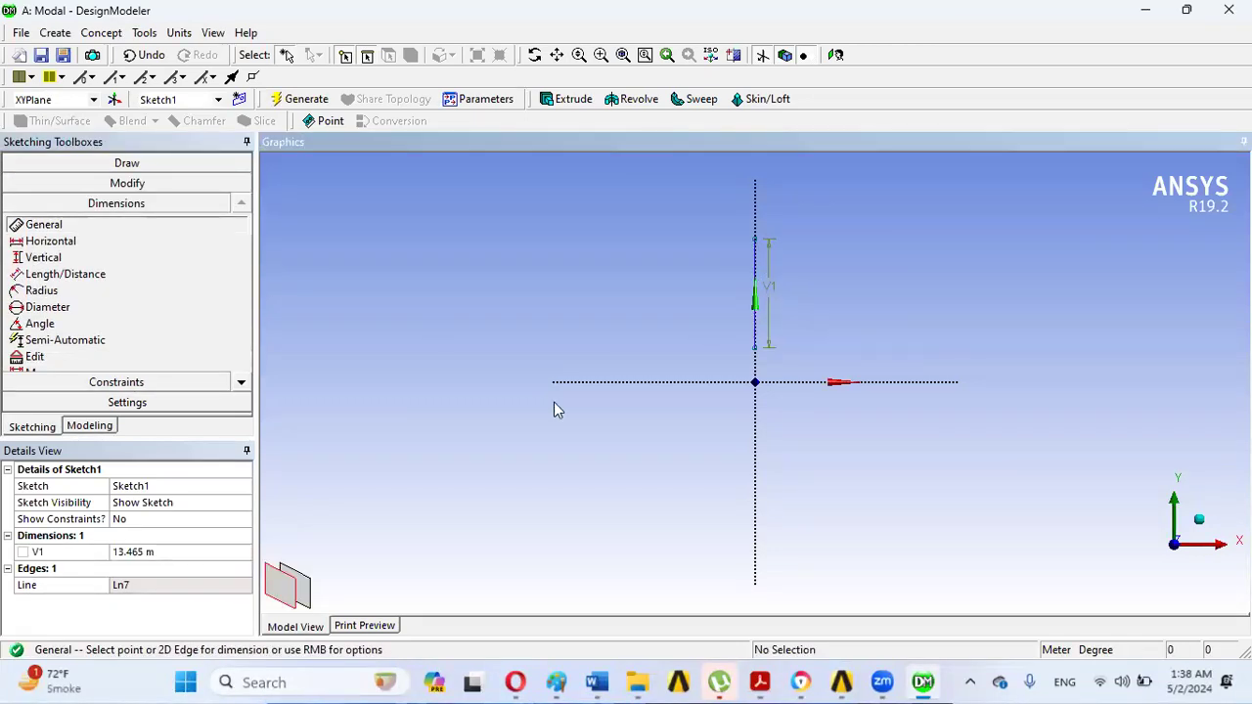
pyautogui.click(148, 552)
pyautogui.write('1')
pyautogui.press('Return')
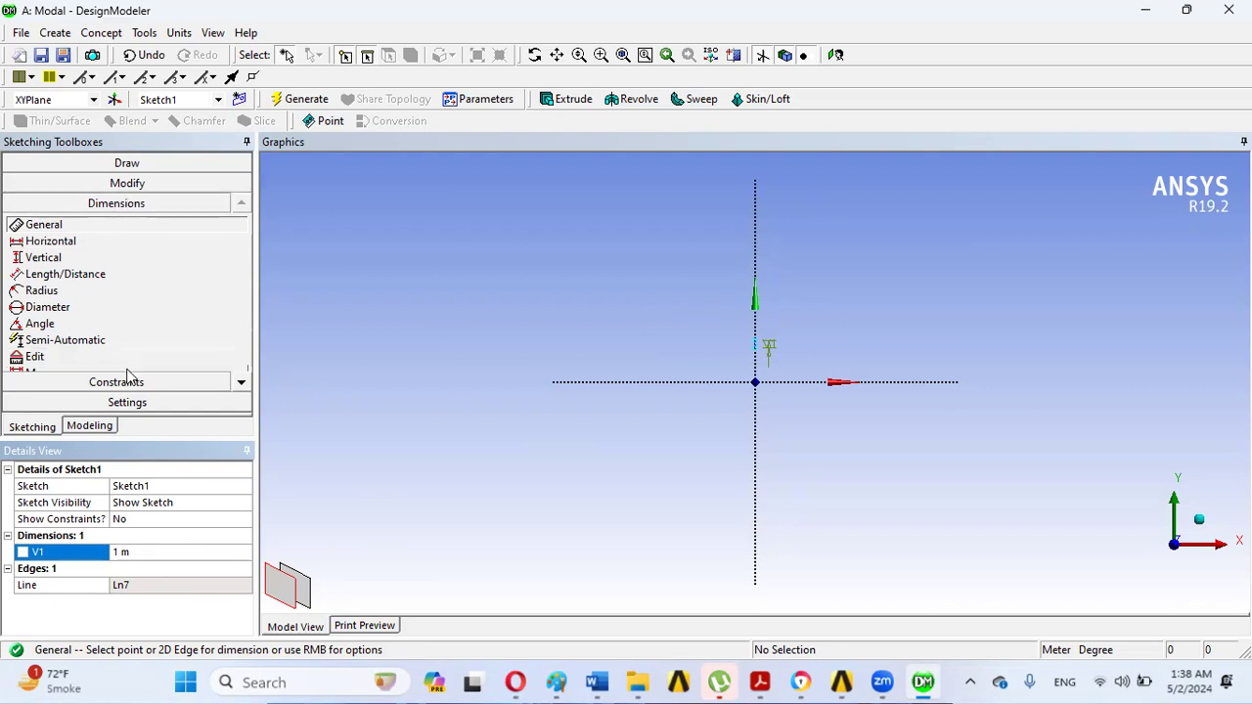
# Step: Add a vertical dimension between the line's lower endpoint and the X axis and set it to 0.05 m
pyautogui.click(58, 247)
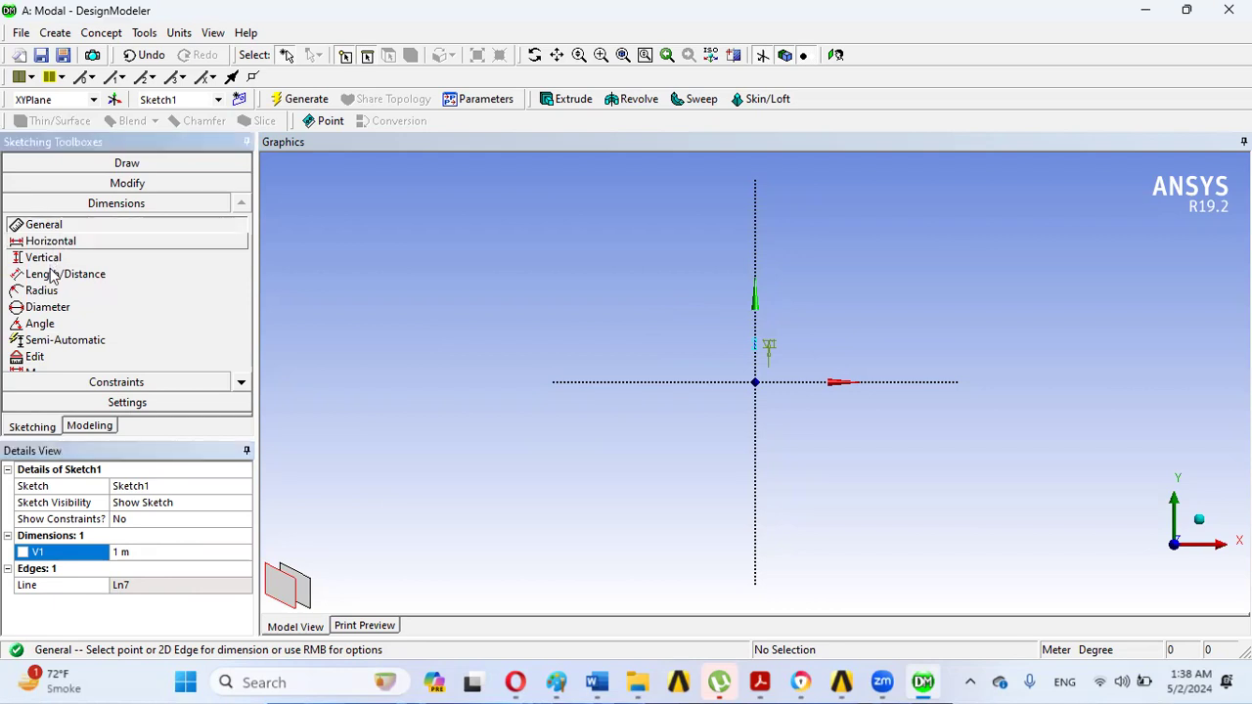
pyautogui.click(47, 260)
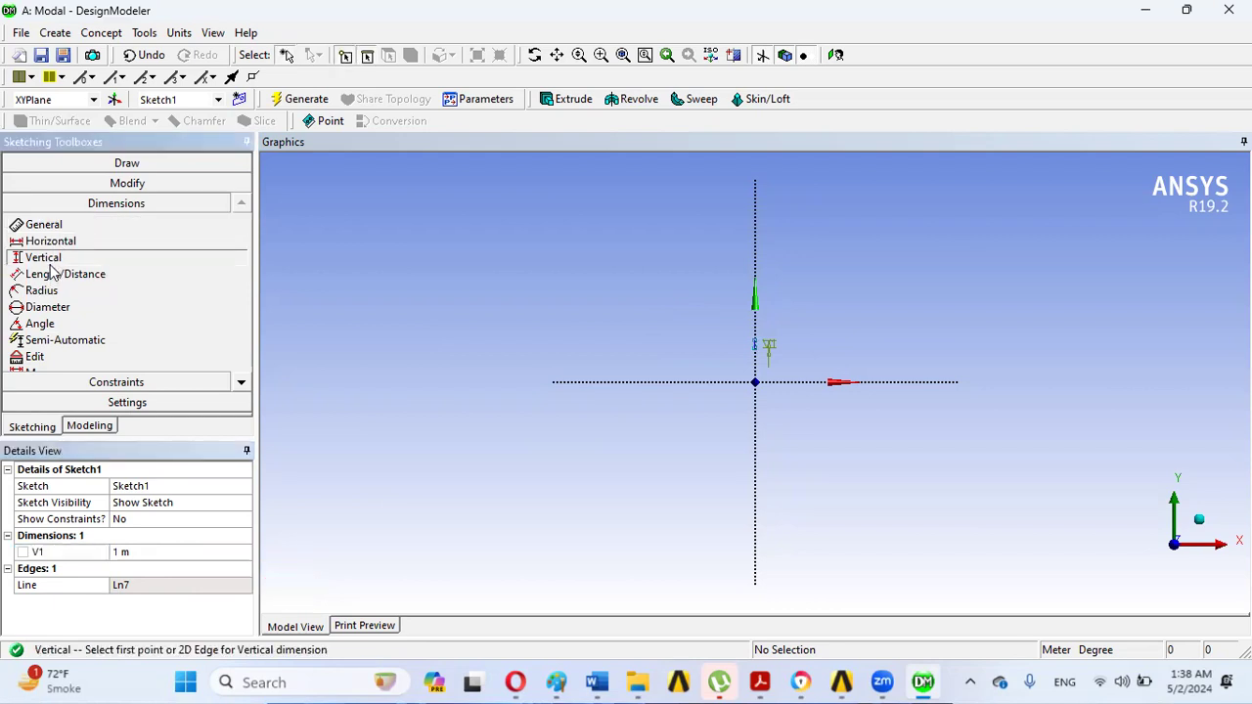
pyautogui.click(754, 345)
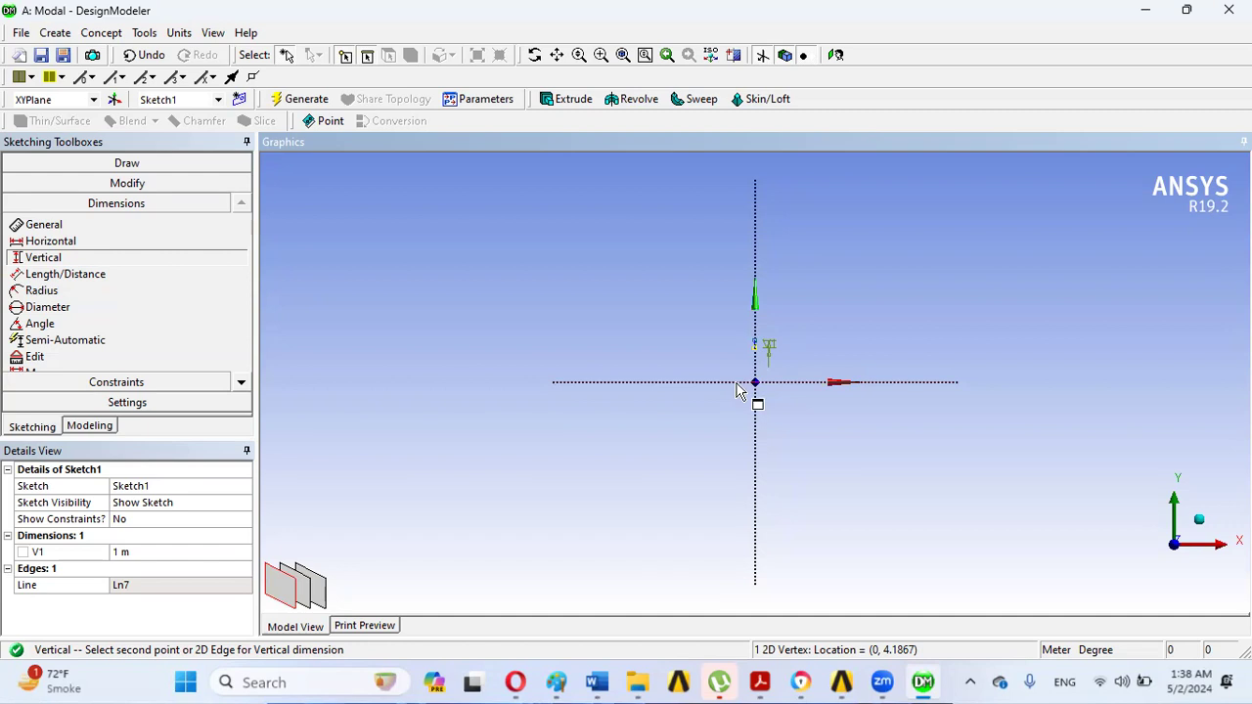
pyautogui.click(738, 387)
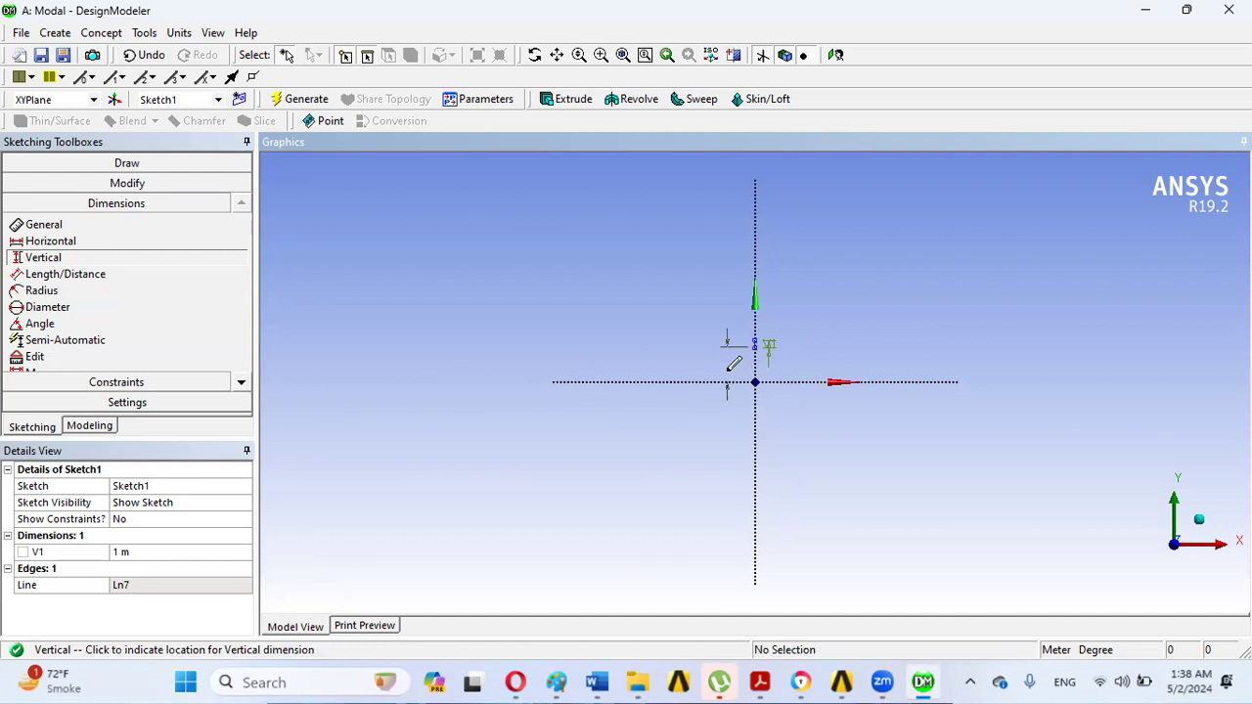
pyautogui.click(729, 373)
pyautogui.click(158, 570)
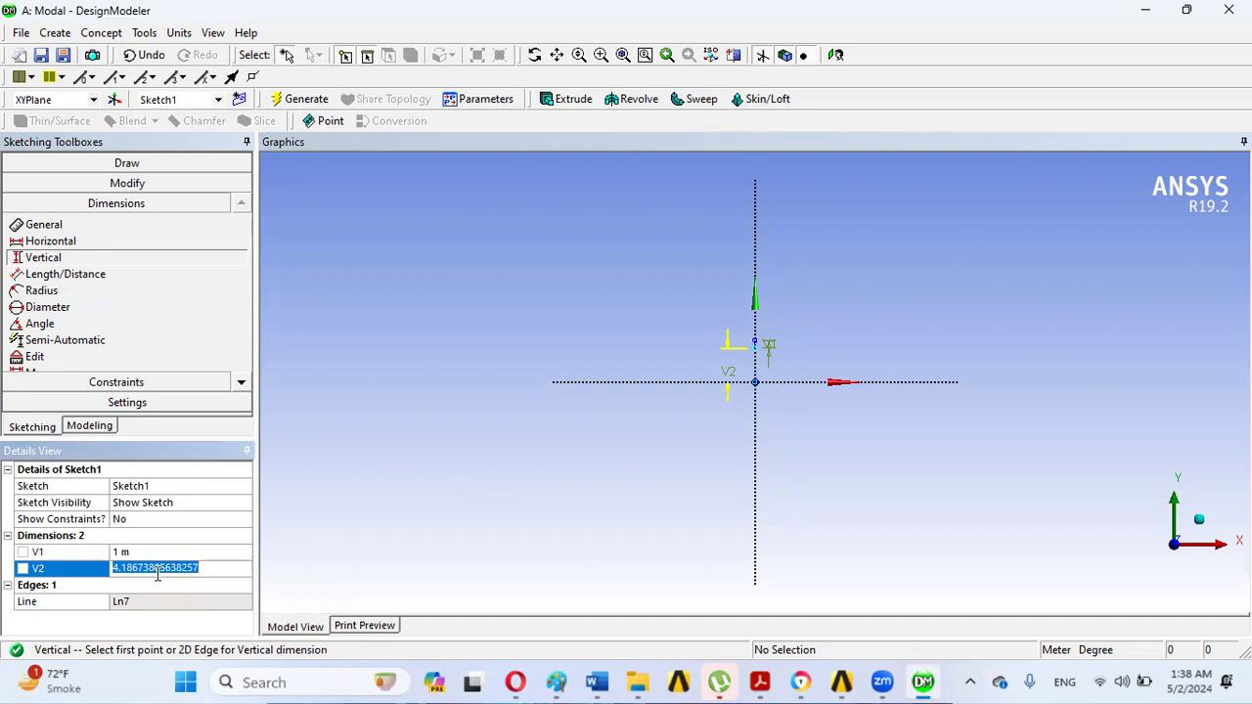
pyautogui.write('.05')
pyautogui.press('Return')
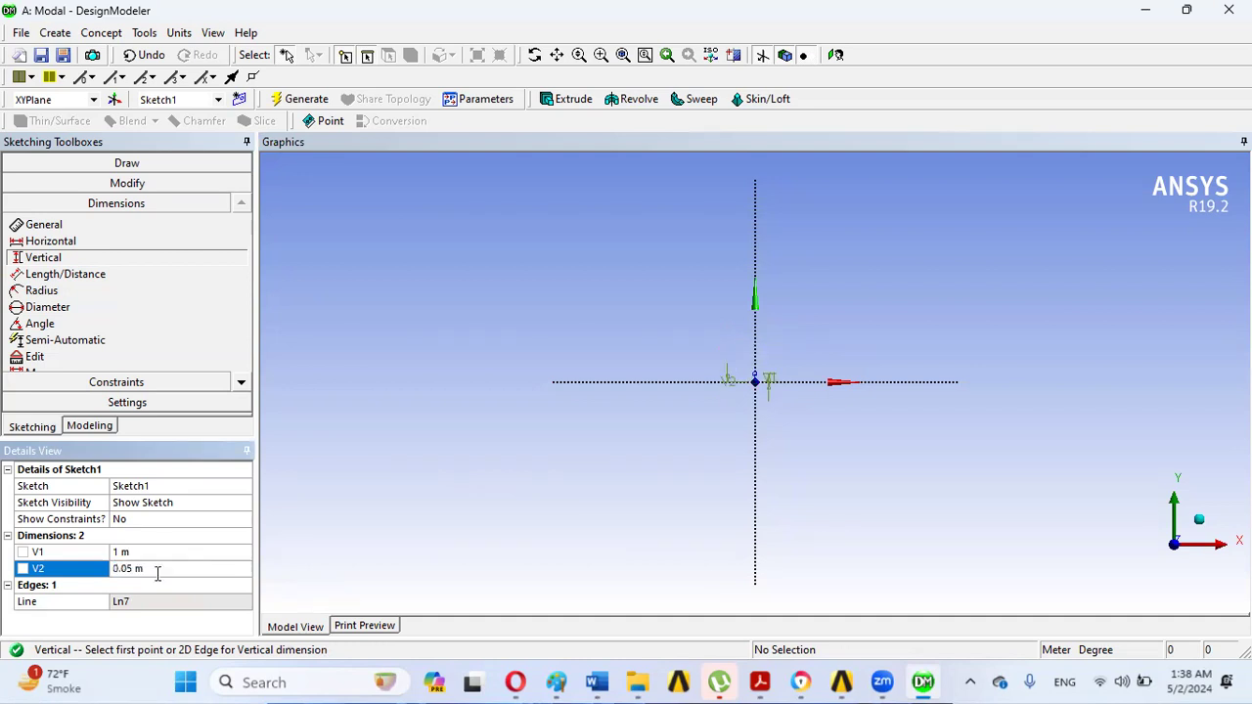
# Step: Move the 0.05 m offset dimension close to the line's lower end, just beside the Y axis
pyautogui.click(623, 55)
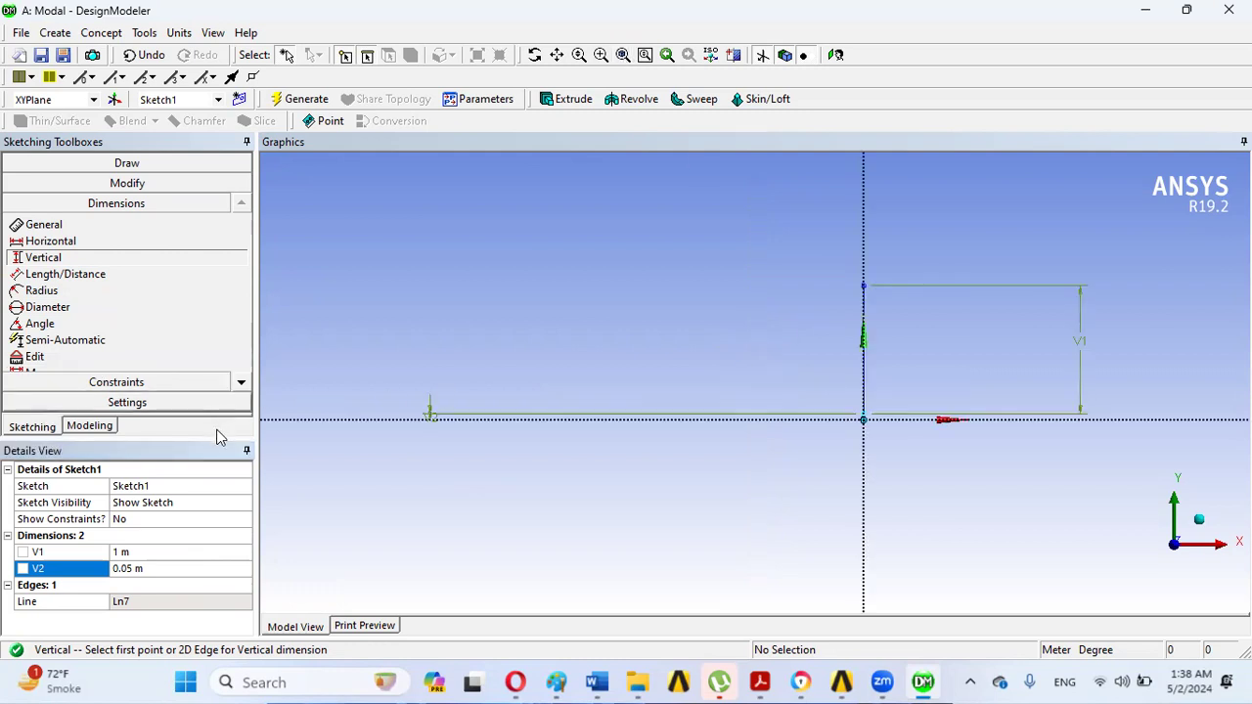
pyautogui.moveTo(217, 437); pyautogui.dragTo(230, 498)
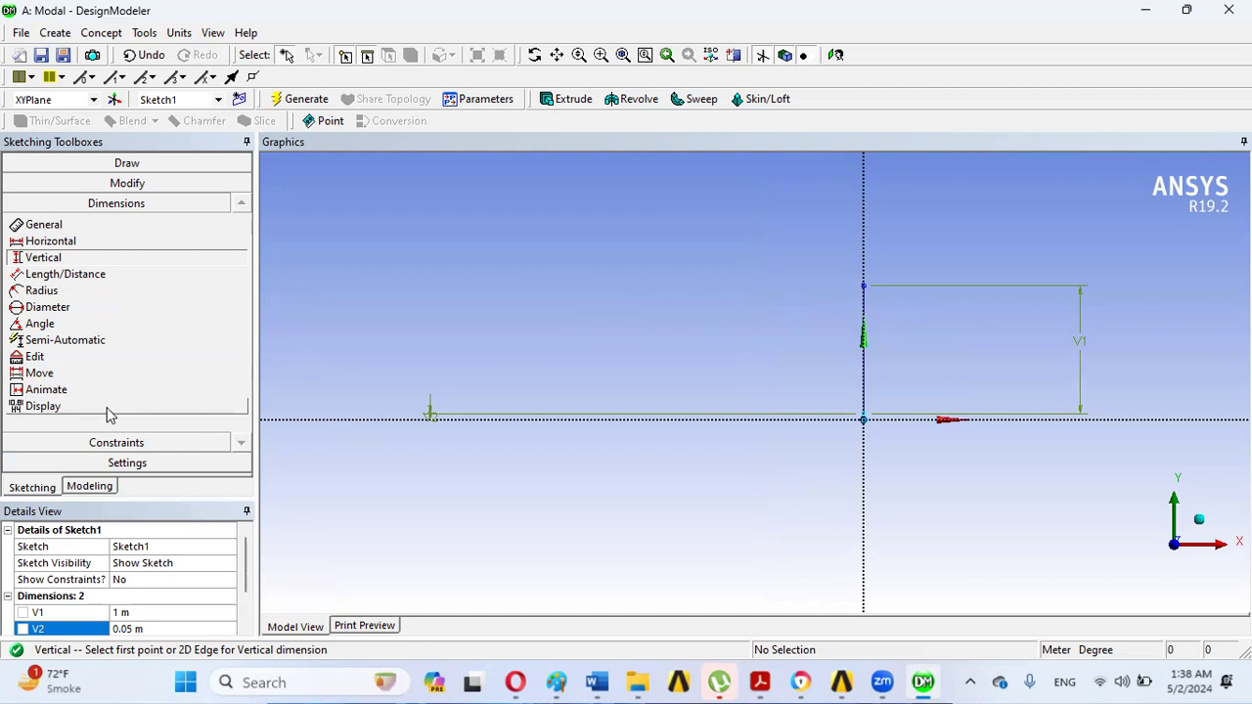
pyautogui.click(39, 373)
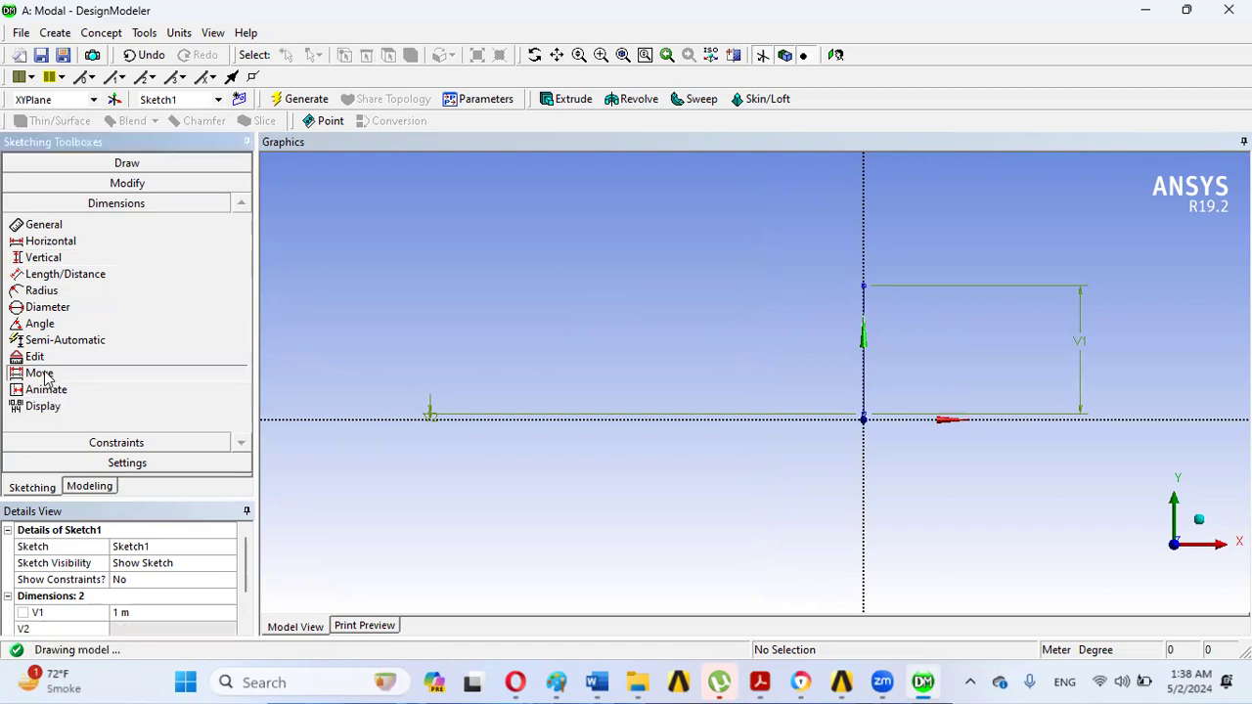
pyautogui.click(422, 413)
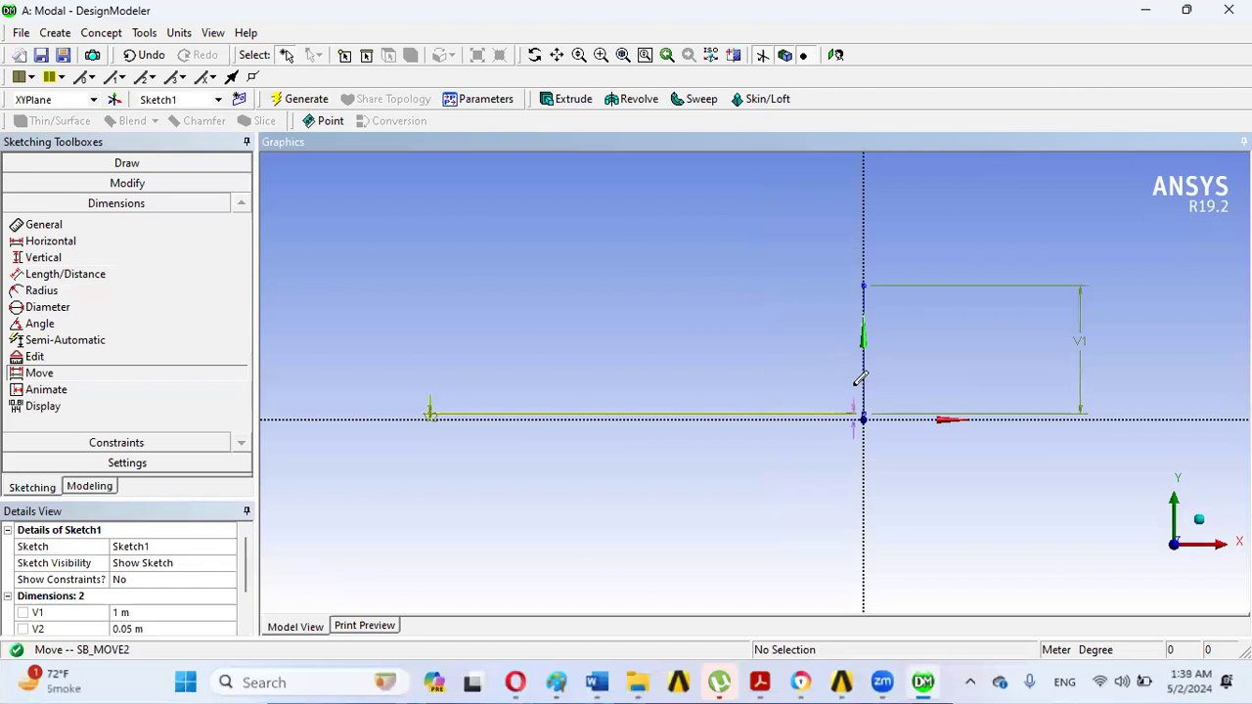
pyautogui.click(859, 383)
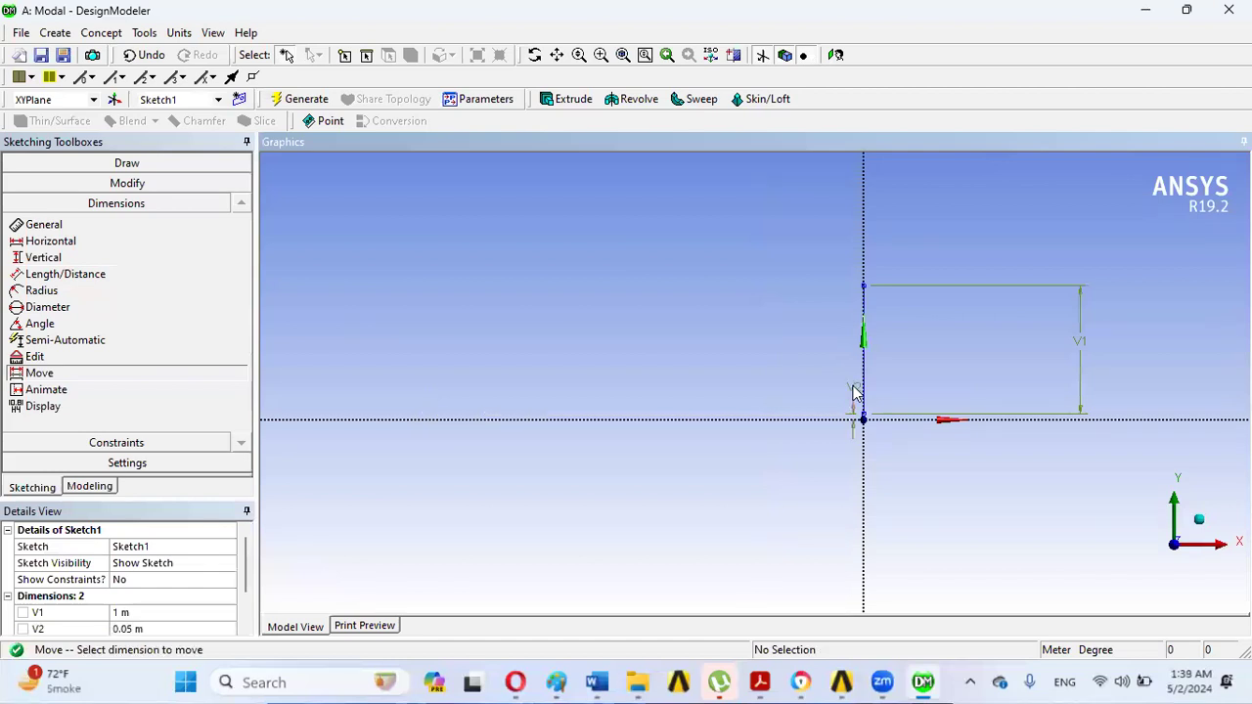
# Step: Move the line's 1 m length dimension inward so it sits close beside the vertical line
pyautogui.rightClick(1074, 342)
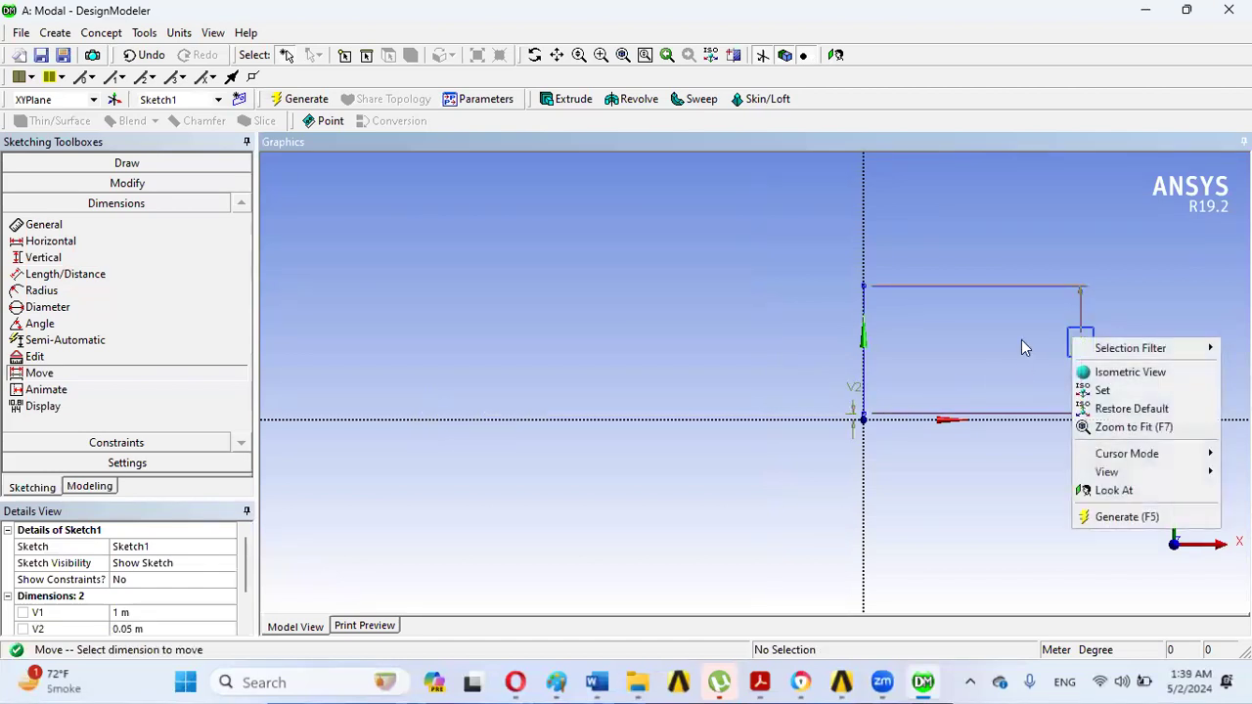
pyautogui.click(1070, 339)
pyautogui.click(1073, 332)
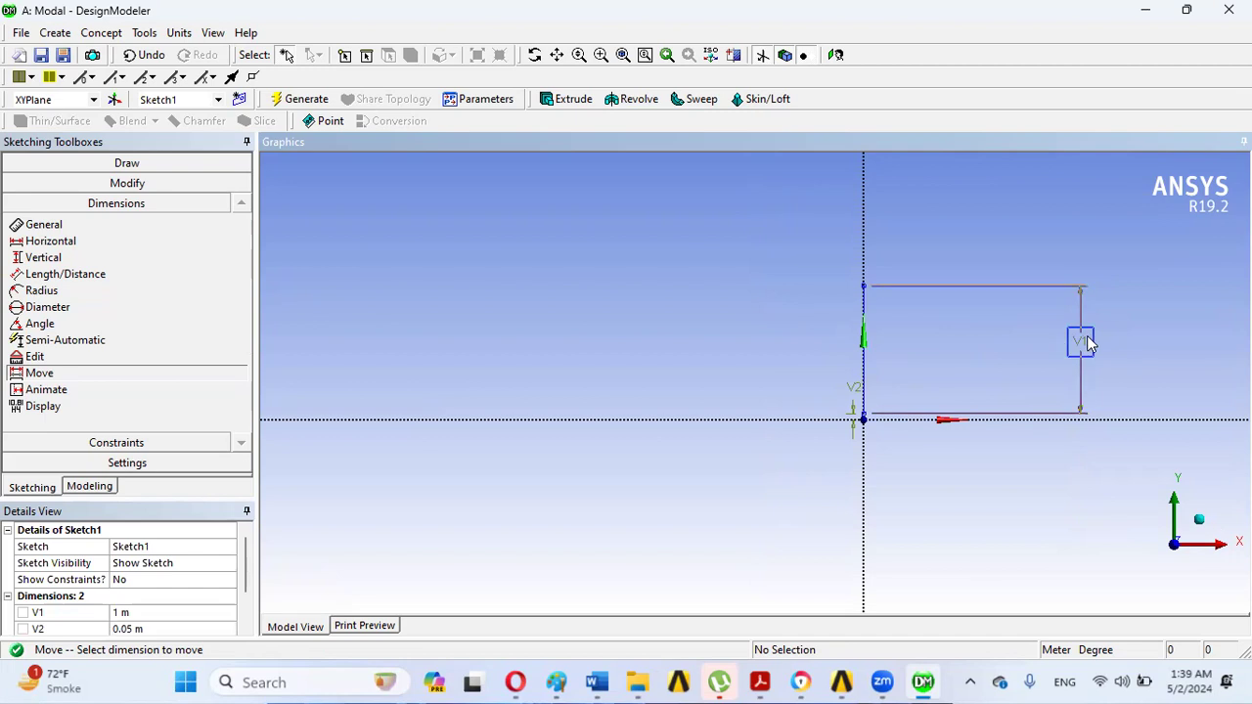
pyautogui.click(1086, 341)
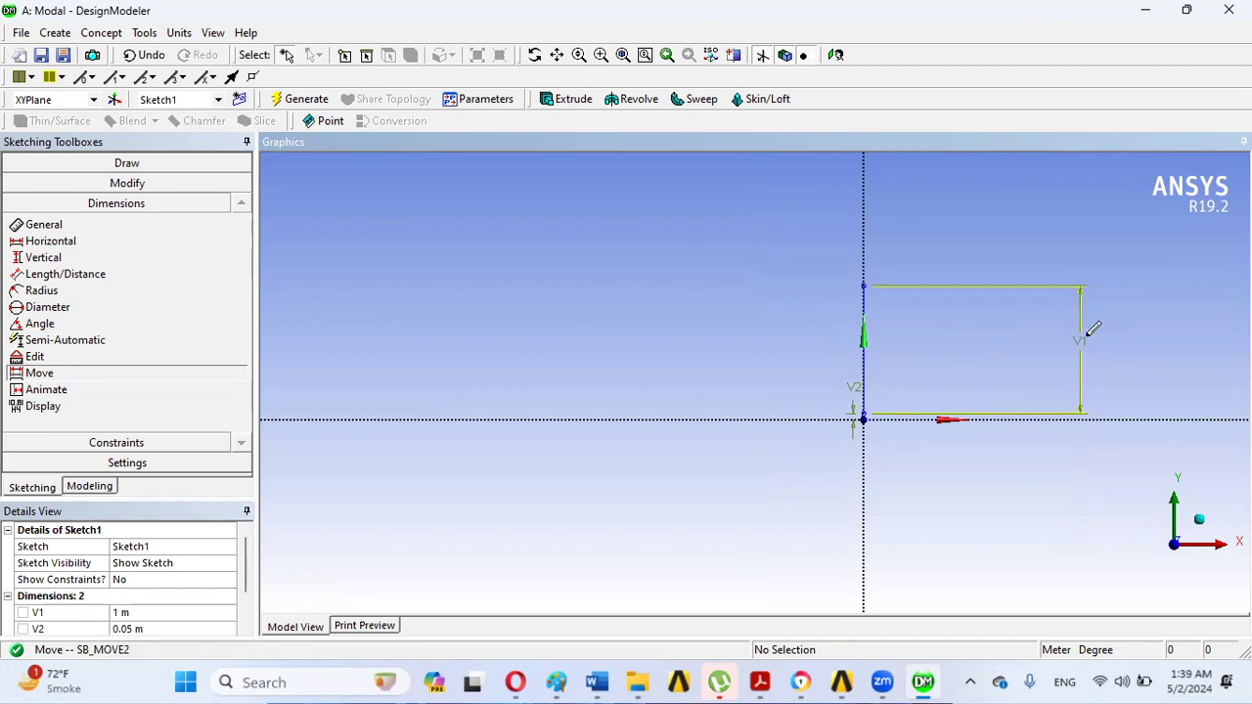
pyautogui.click(880, 352)
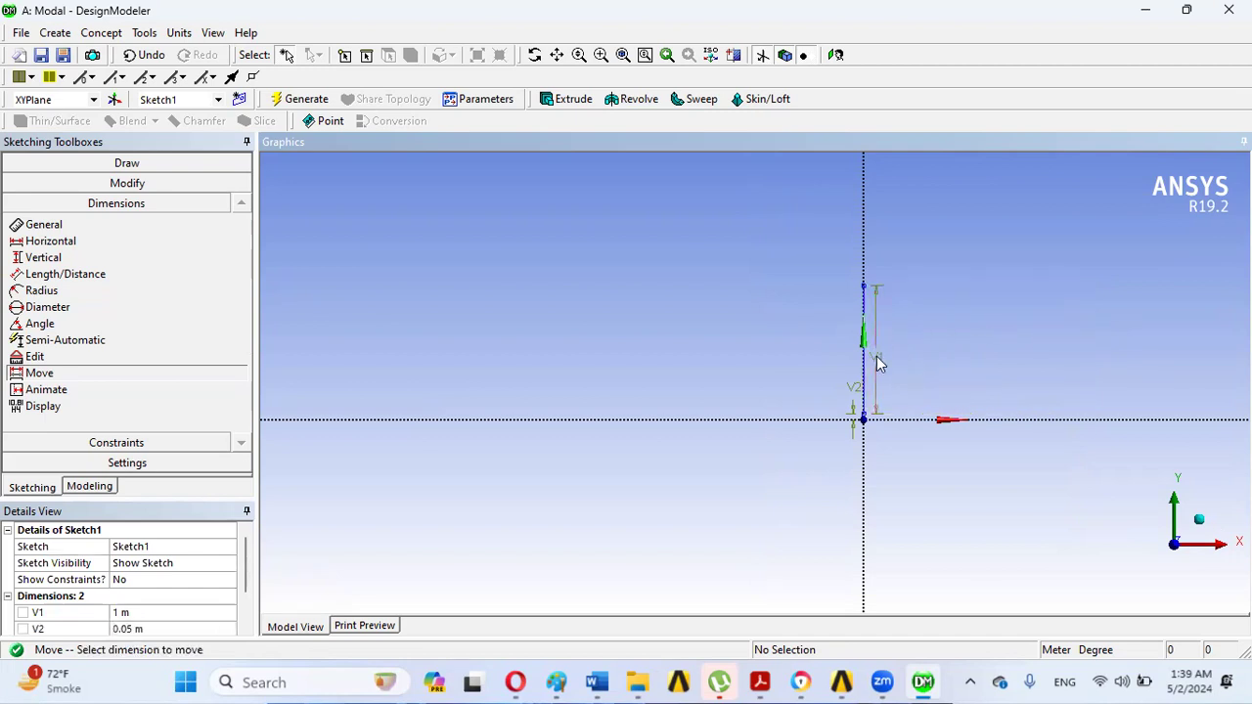
# Step: Fit the sketch in view and move the 0.05 m offset dimension down next to the line's lower endpoint
pyautogui.click(623, 56)
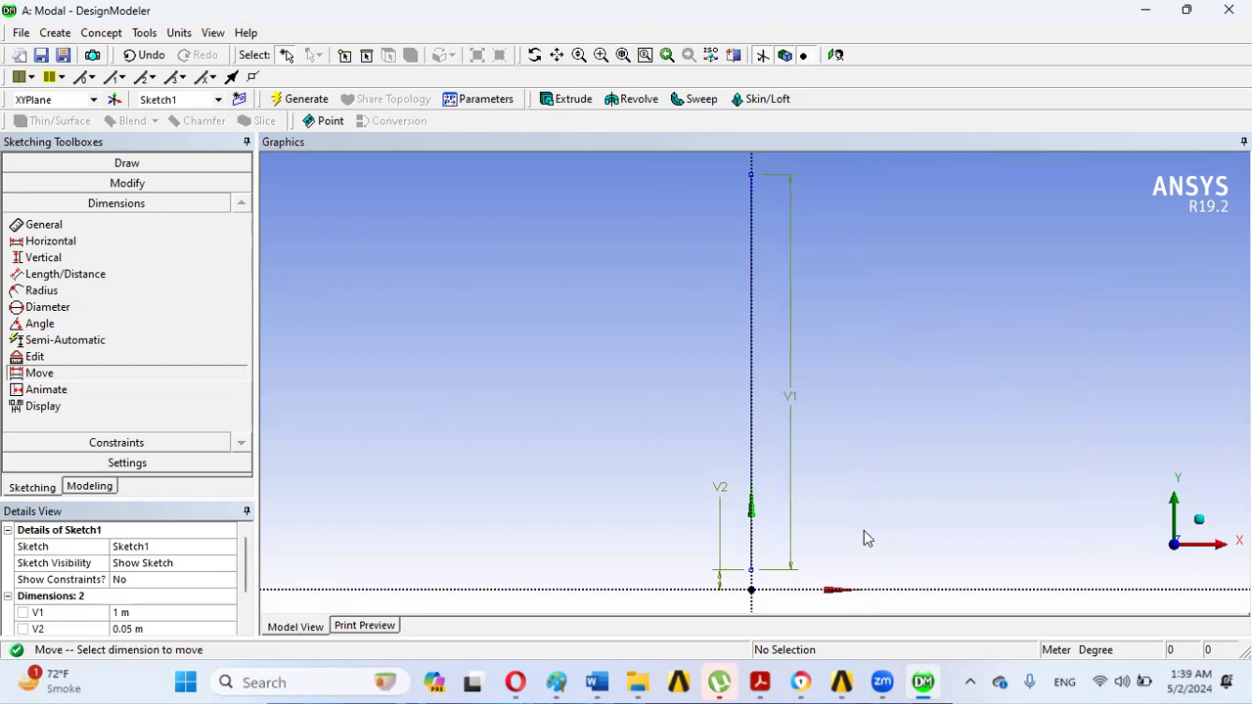
pyautogui.click(728, 496)
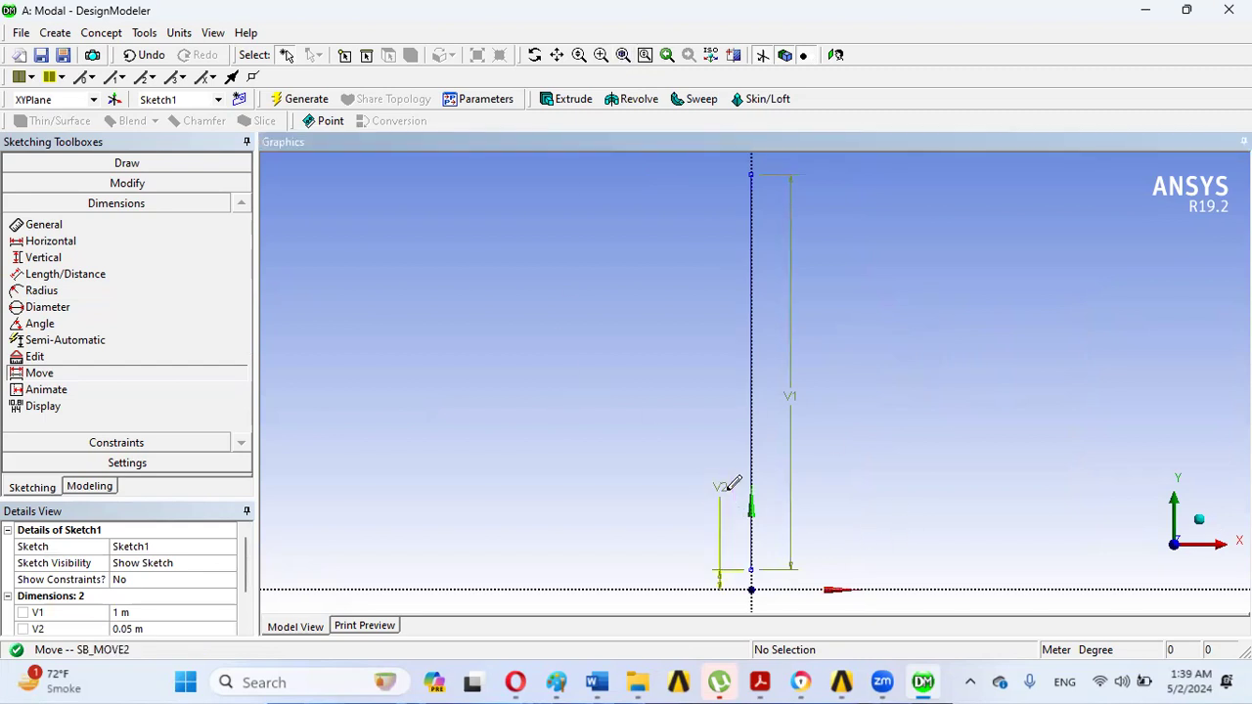
pyautogui.click(734, 559)
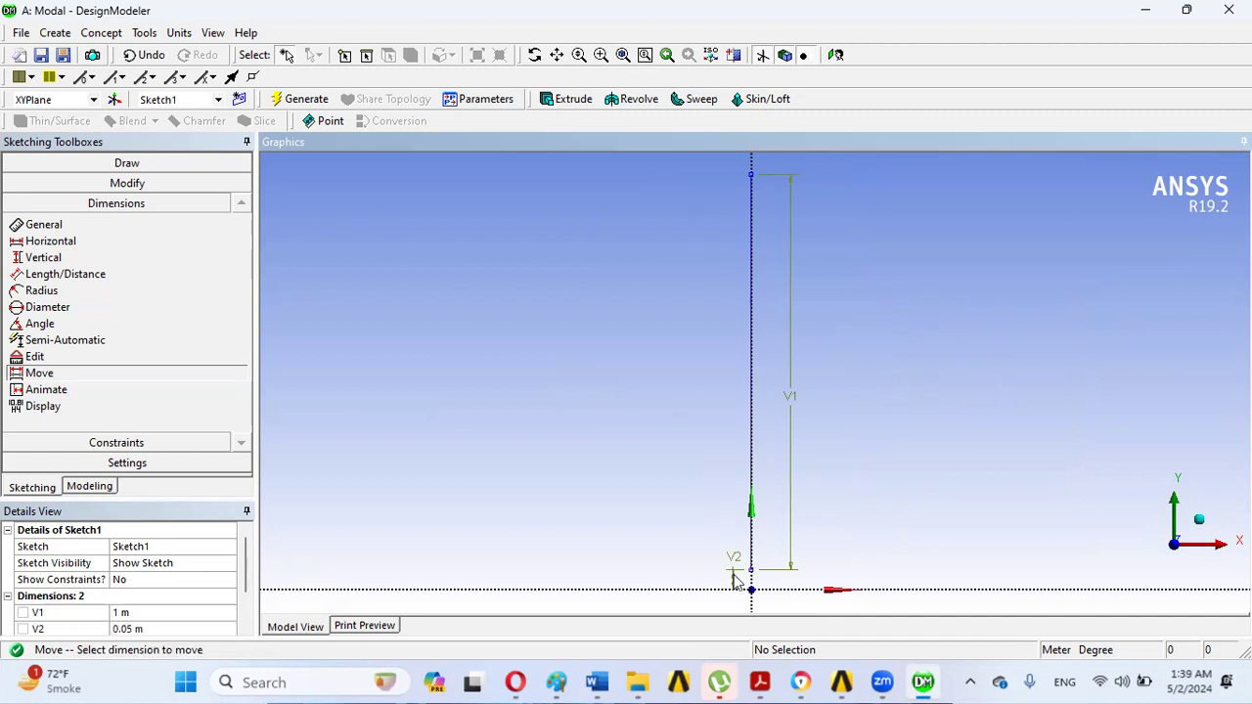
pyautogui.click(622, 56)
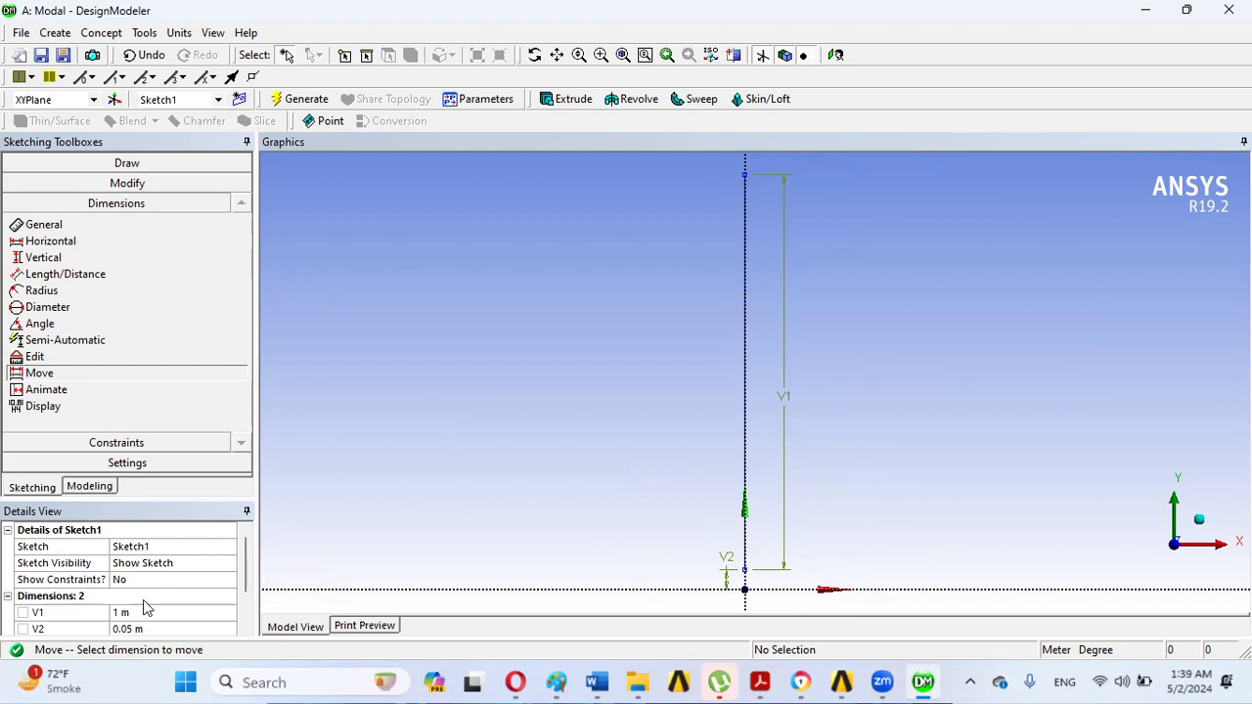
# Step: Create a line body from Sketch1 using Lines From Sketches with the Add Material operation, and generate it
pyautogui.click(83, 488)
pyautogui.click(38, 180)
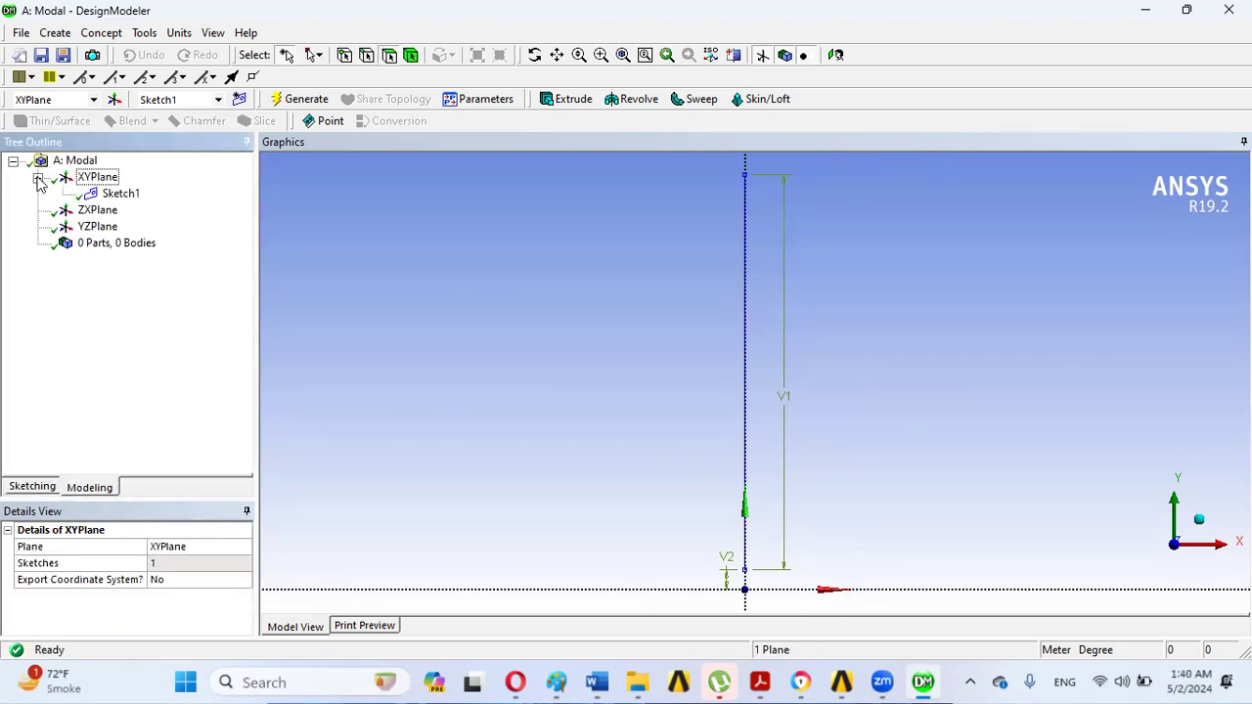
pyautogui.click(115, 35)
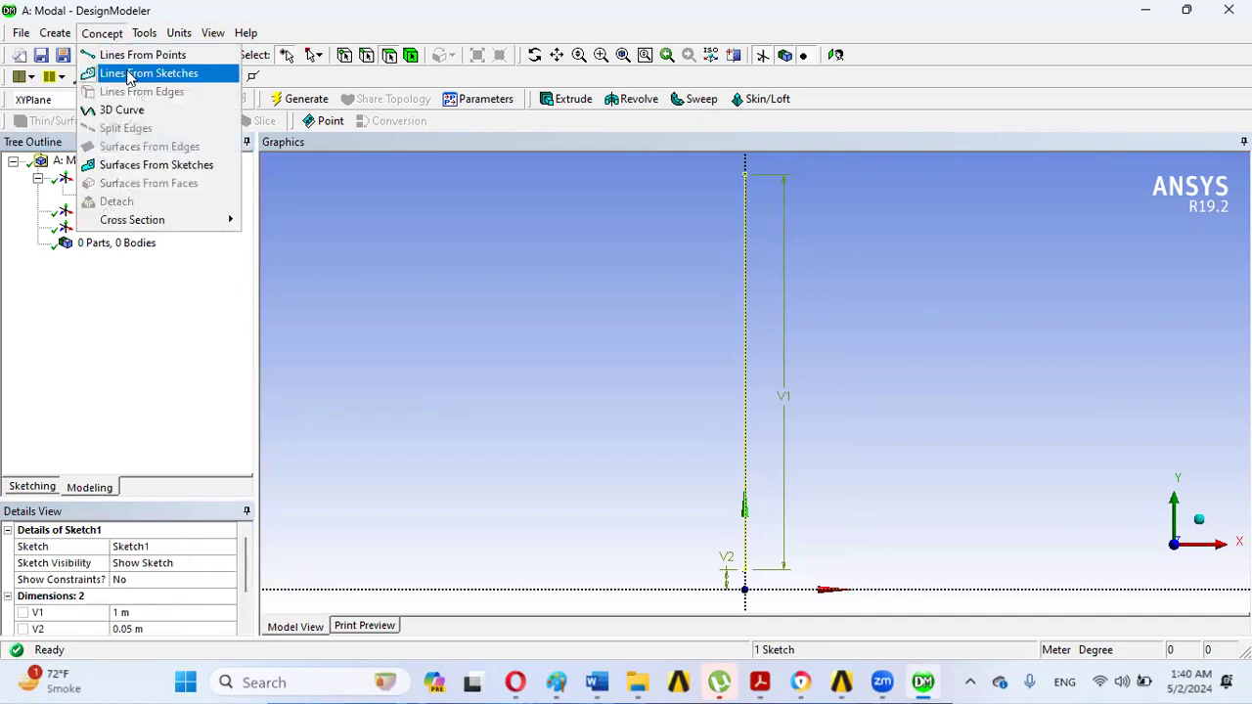
pyautogui.click(130, 77)
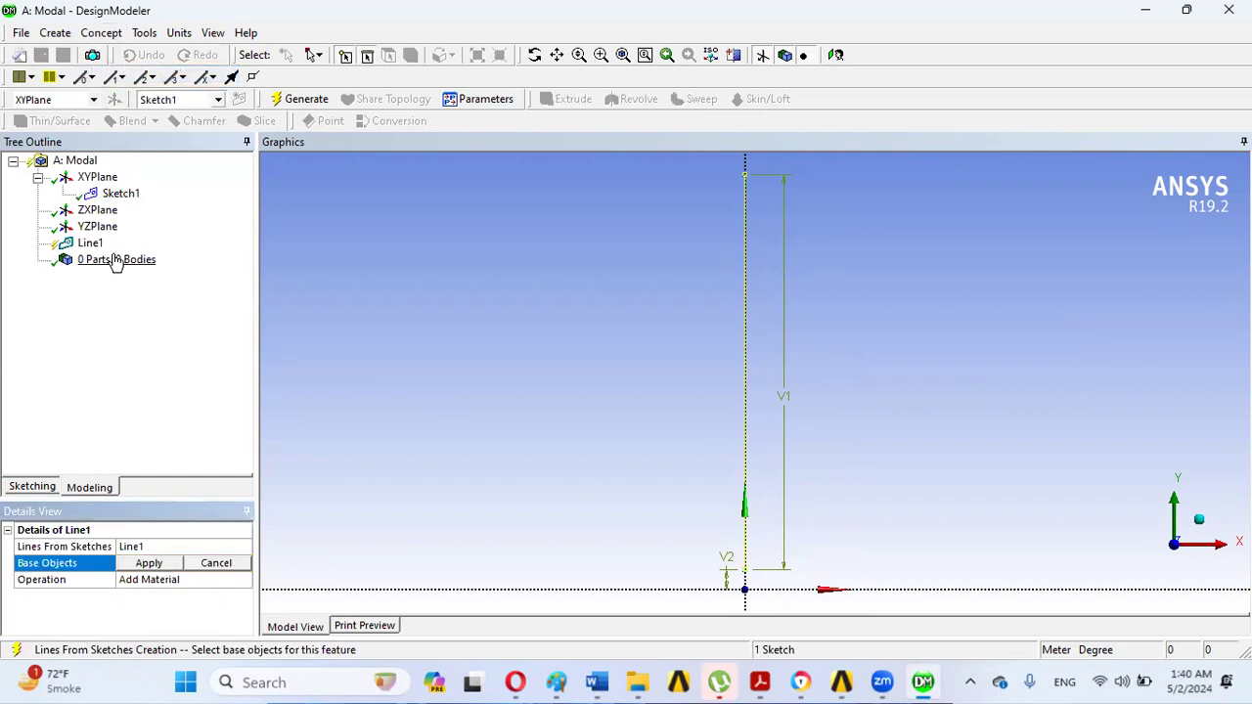
pyautogui.click(124, 195)
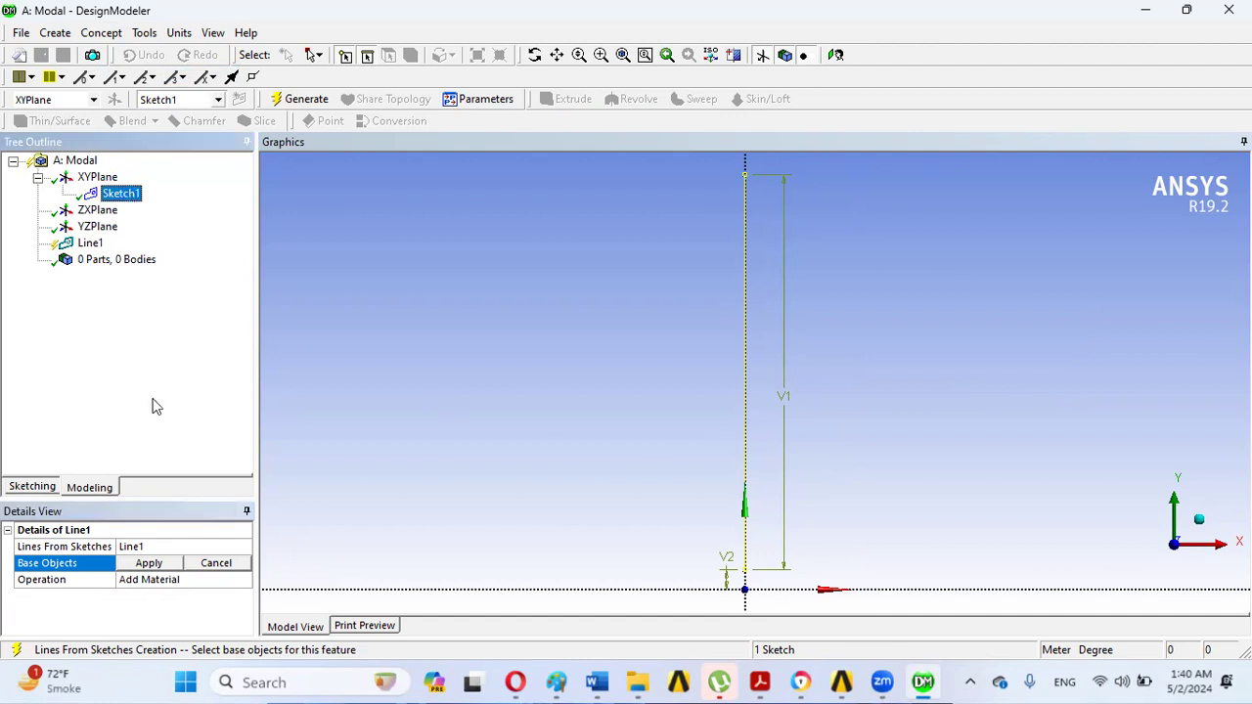
pyautogui.click(145, 564)
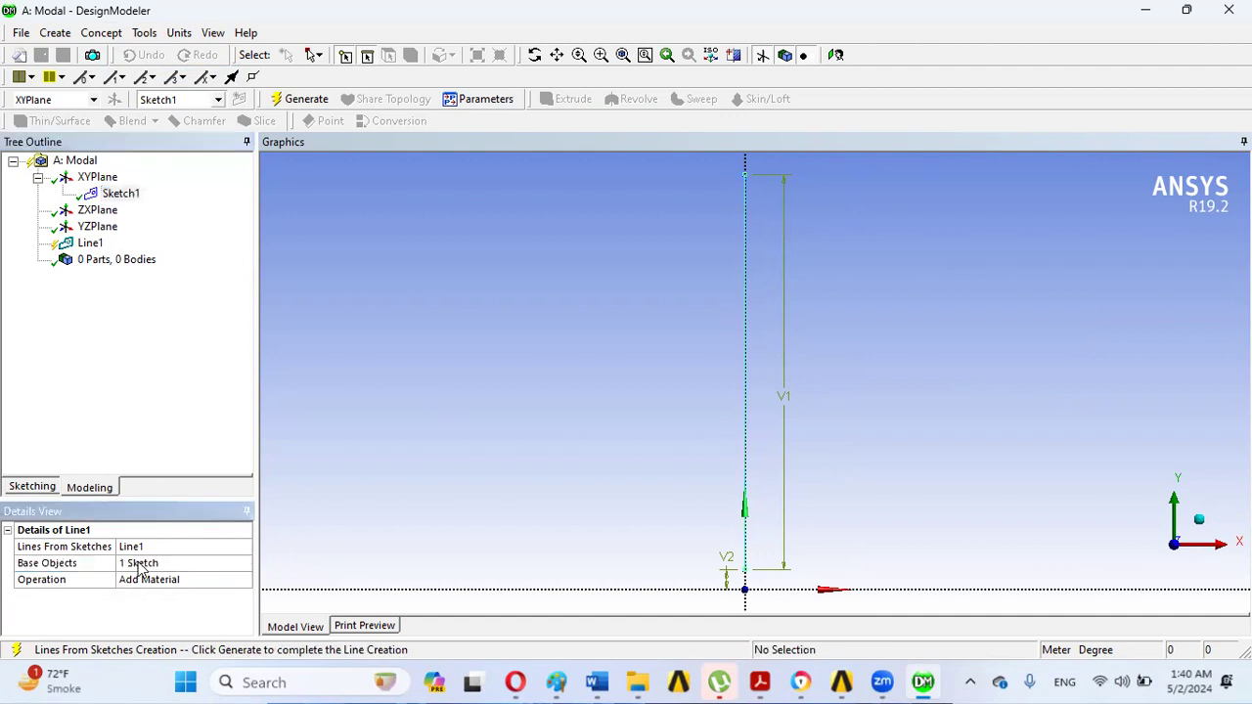
pyautogui.click(305, 99)
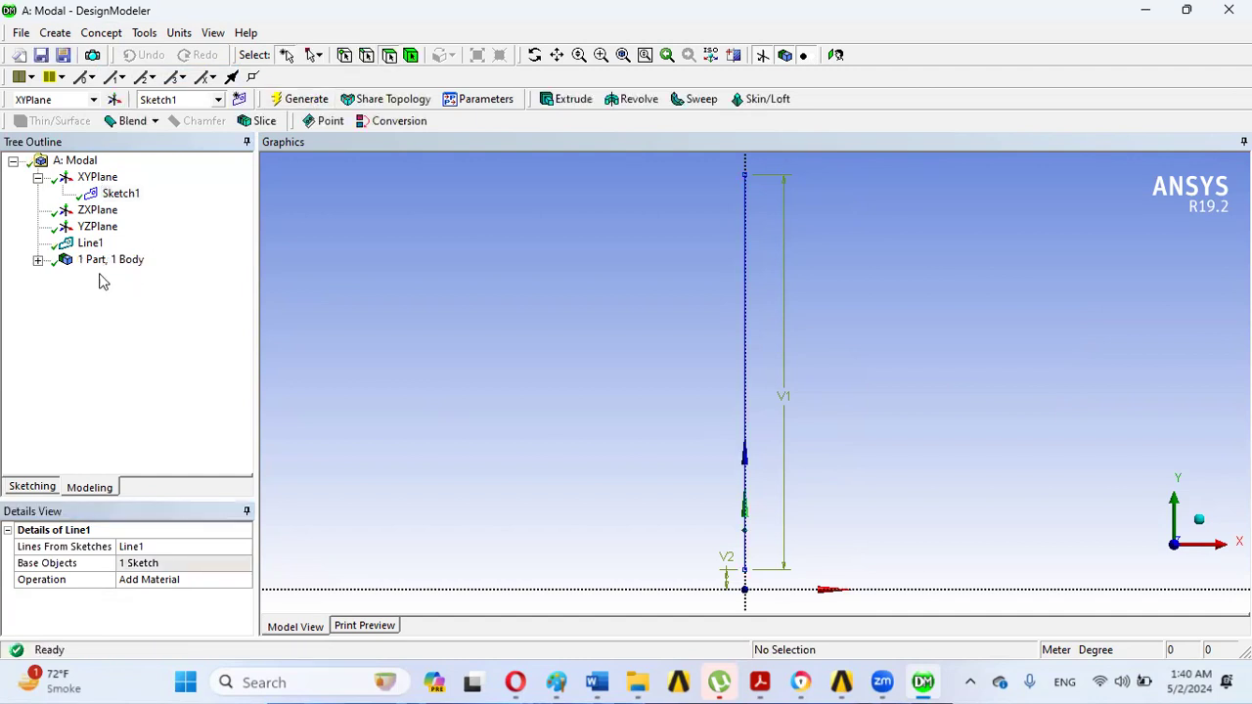
# Step: Add a circular cross section to the model and set its radius to 0.05 m
pyautogui.click(90, 244)
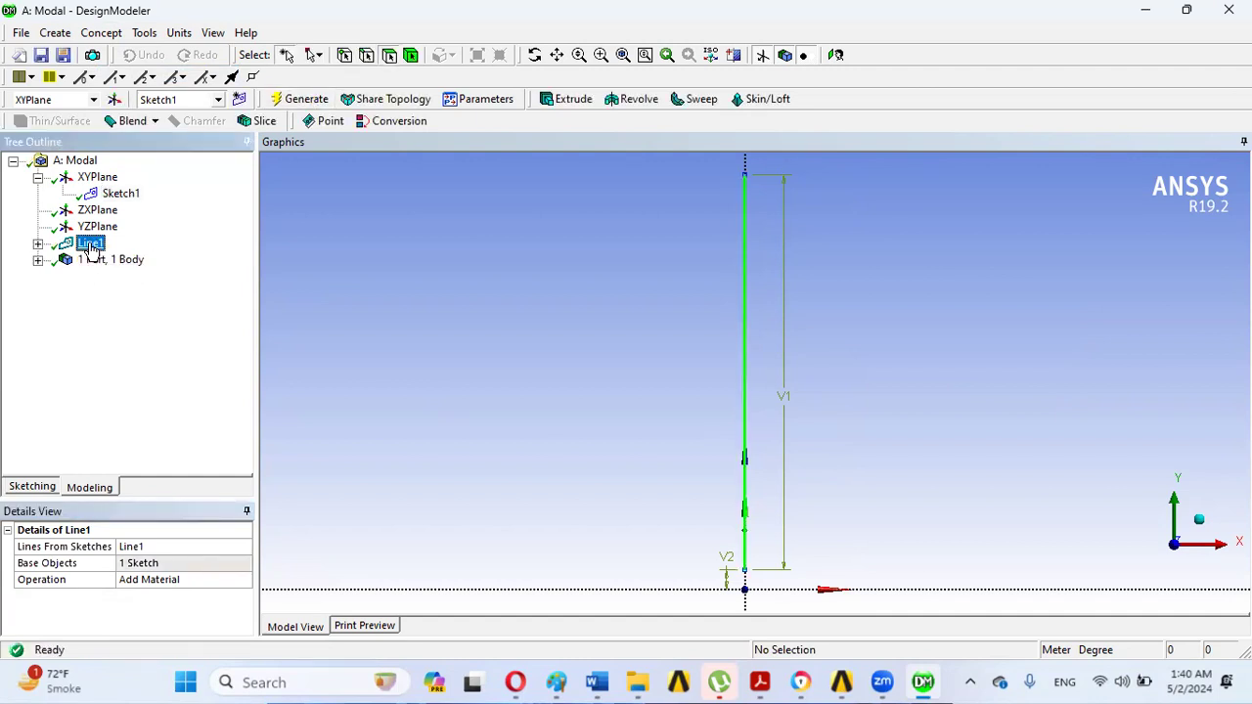
pyautogui.click(37, 243)
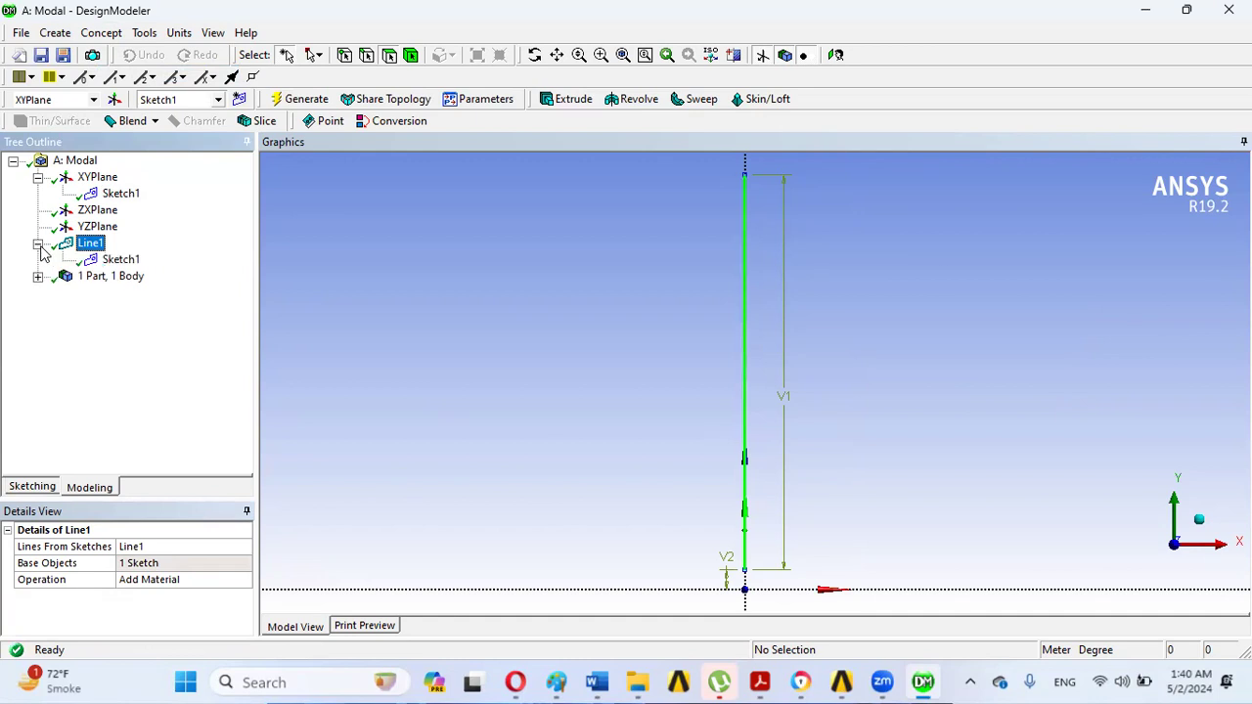
pyautogui.click(94, 244)
pyautogui.click(102, 33)
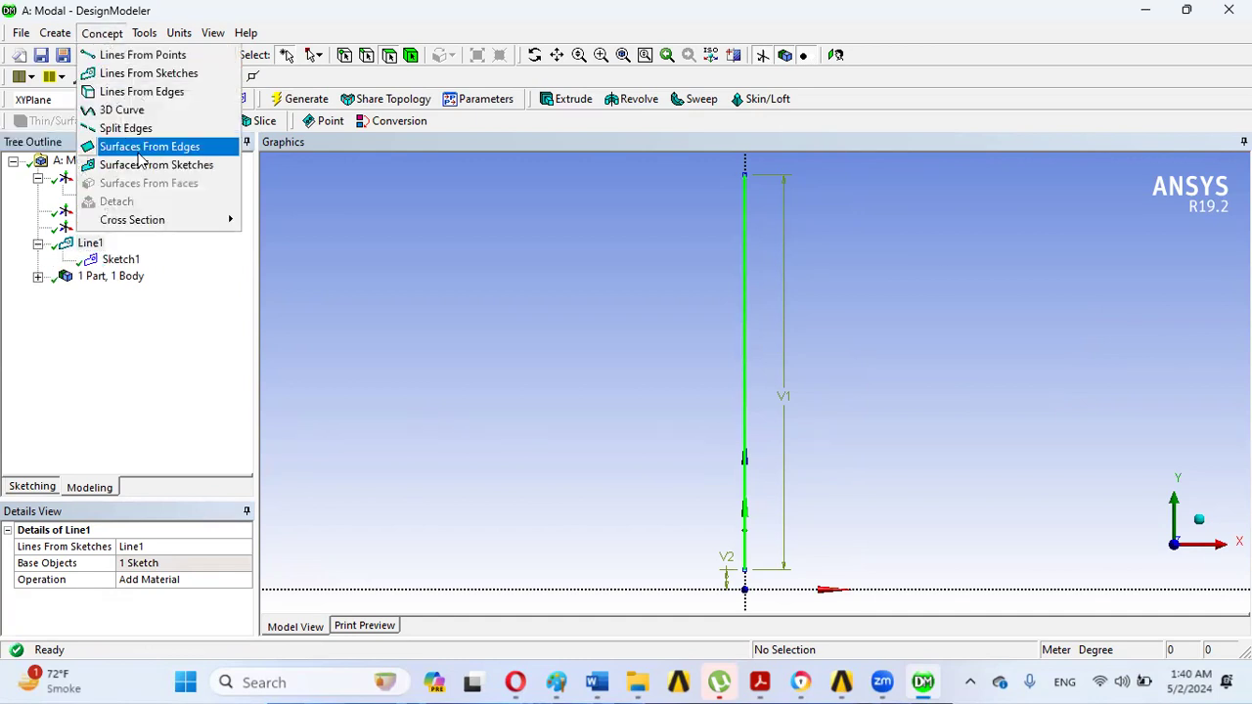
pyautogui.moveTo(188, 225)
pyautogui.click(271, 243)
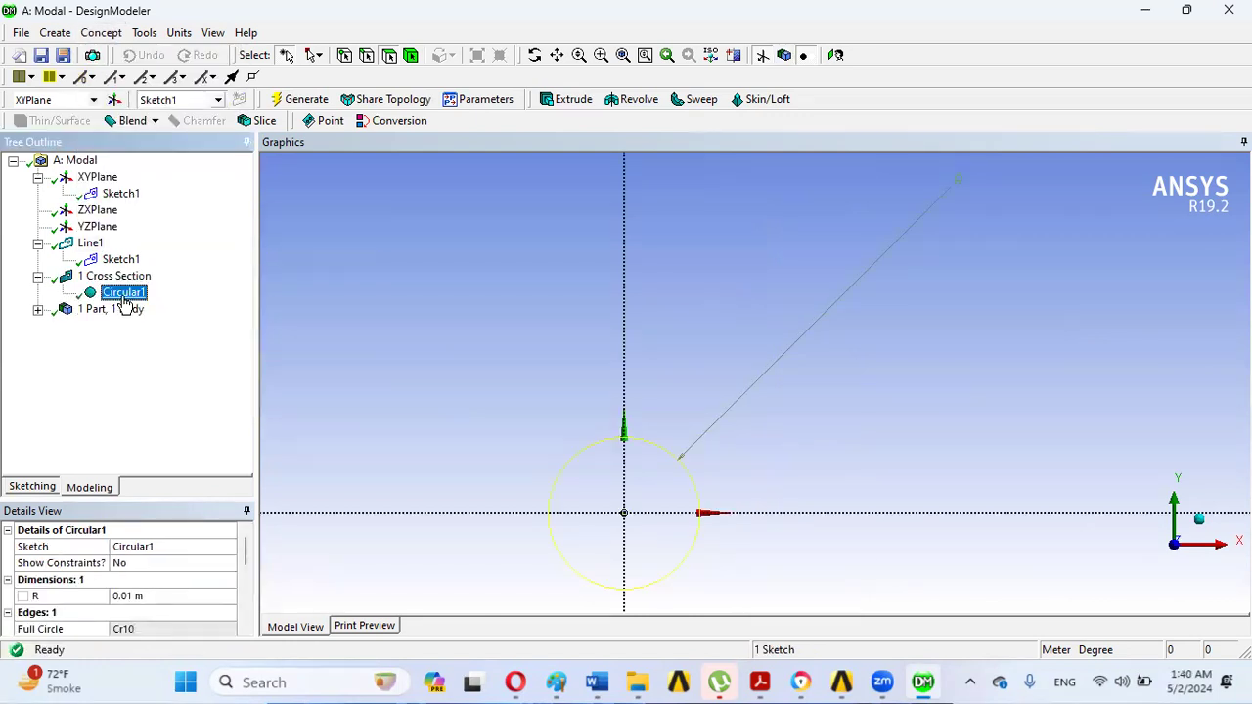
pyautogui.click(133, 595)
pyautogui.click(142, 598)
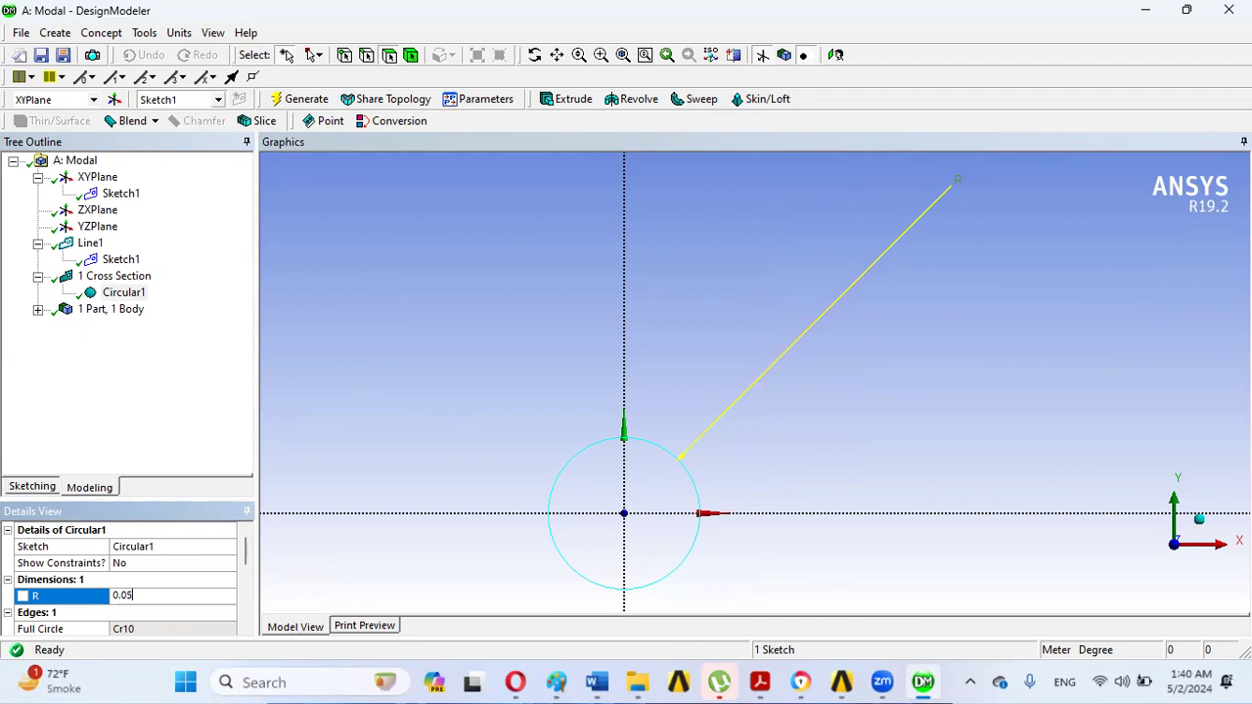
pyautogui.press('Return')
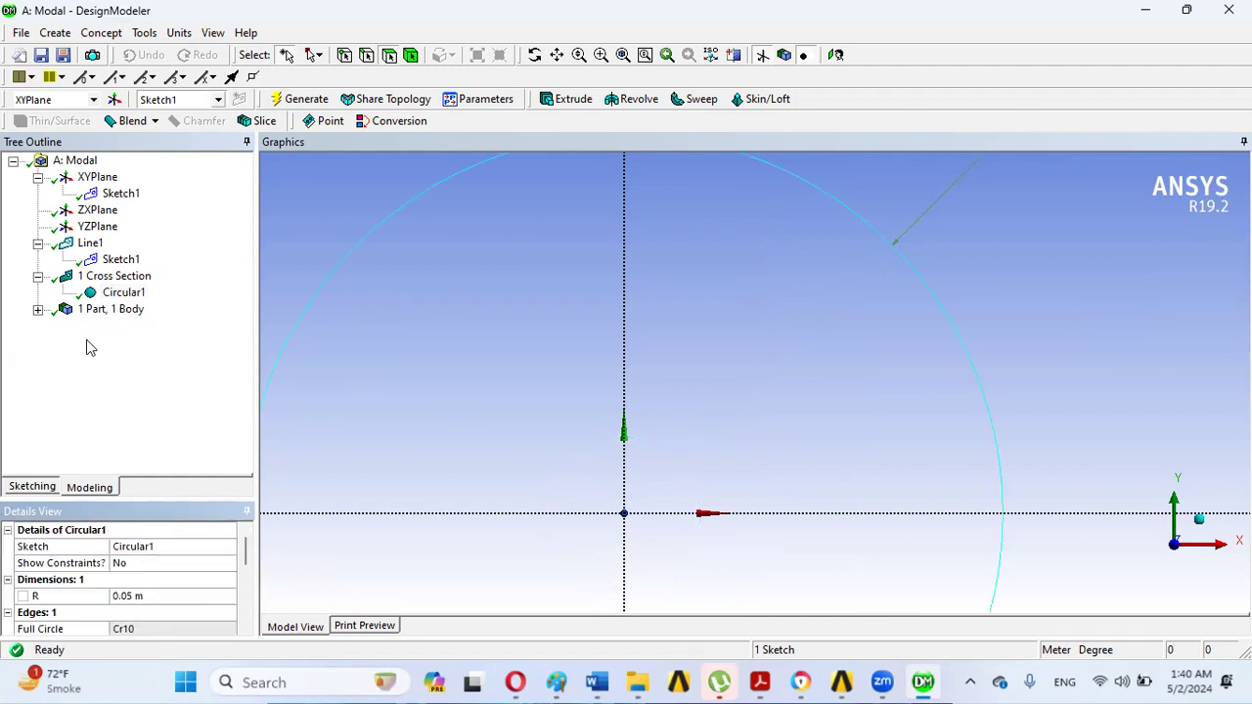
# Step: Assign the Circular1 cross section to the line body and turn on the display of cross section solids
pyautogui.click(37, 310)
pyautogui.click(117, 327)
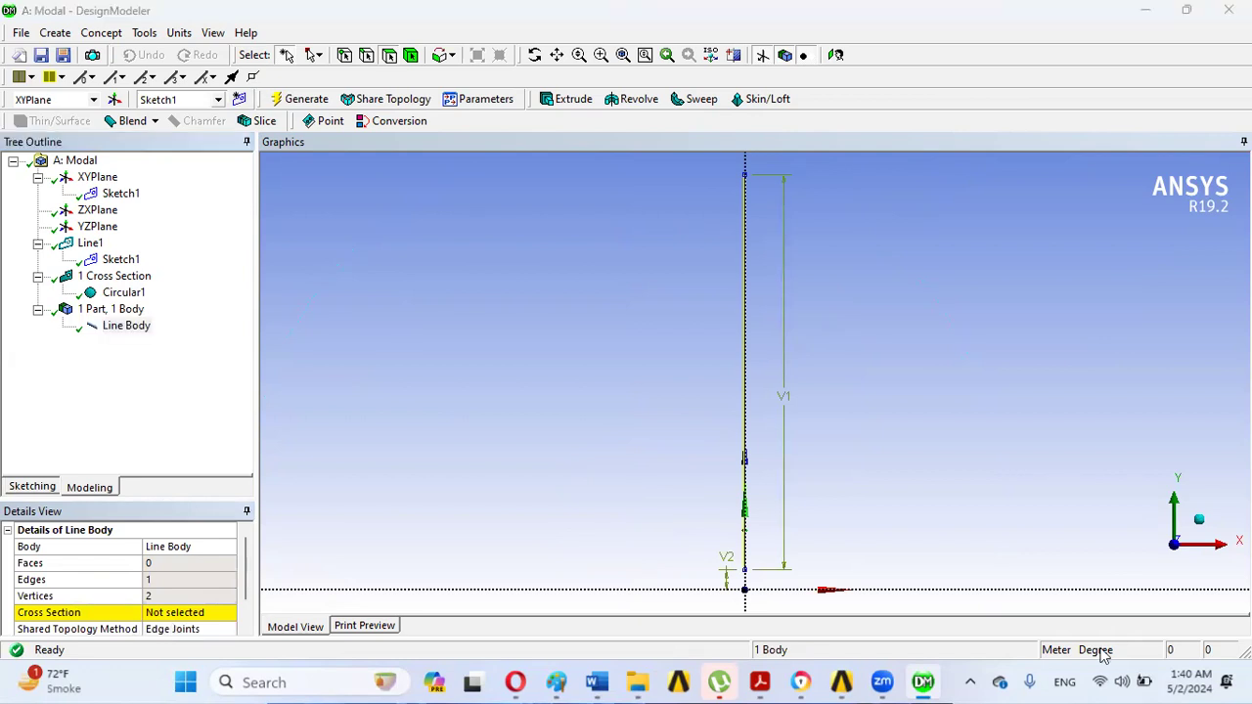
pyautogui.click(233, 613)
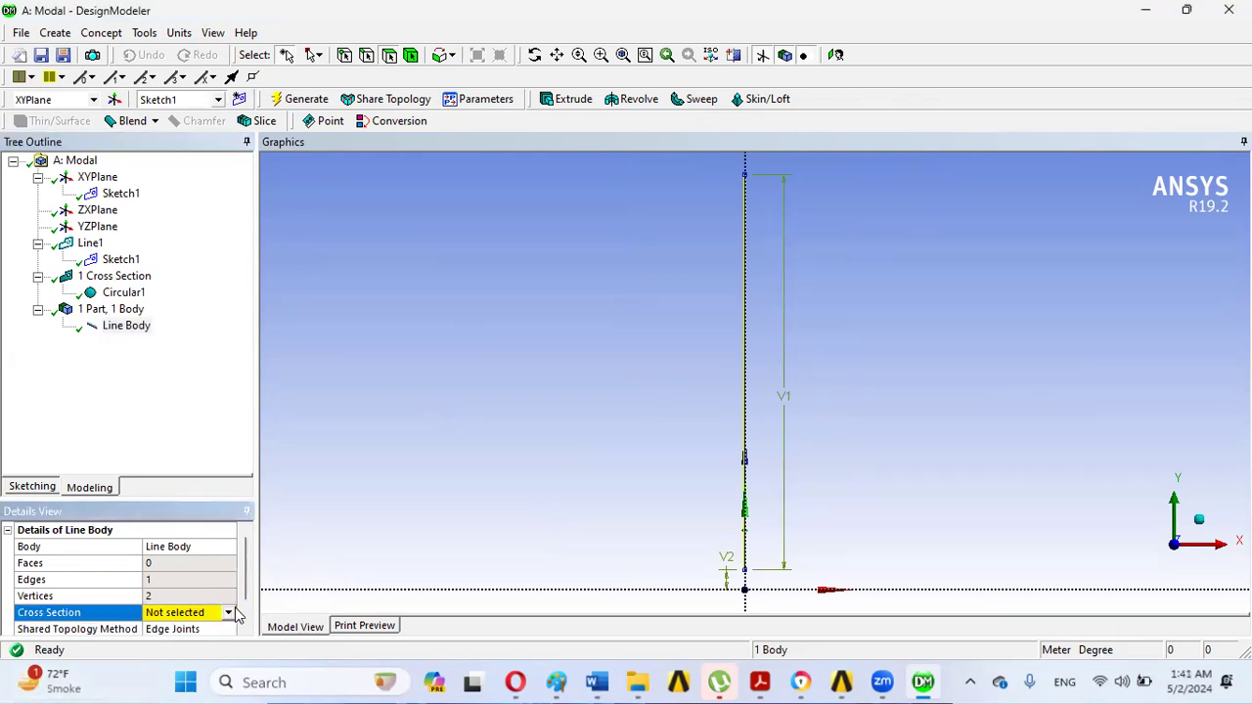
pyautogui.click(231, 612)
pyautogui.click(190, 640)
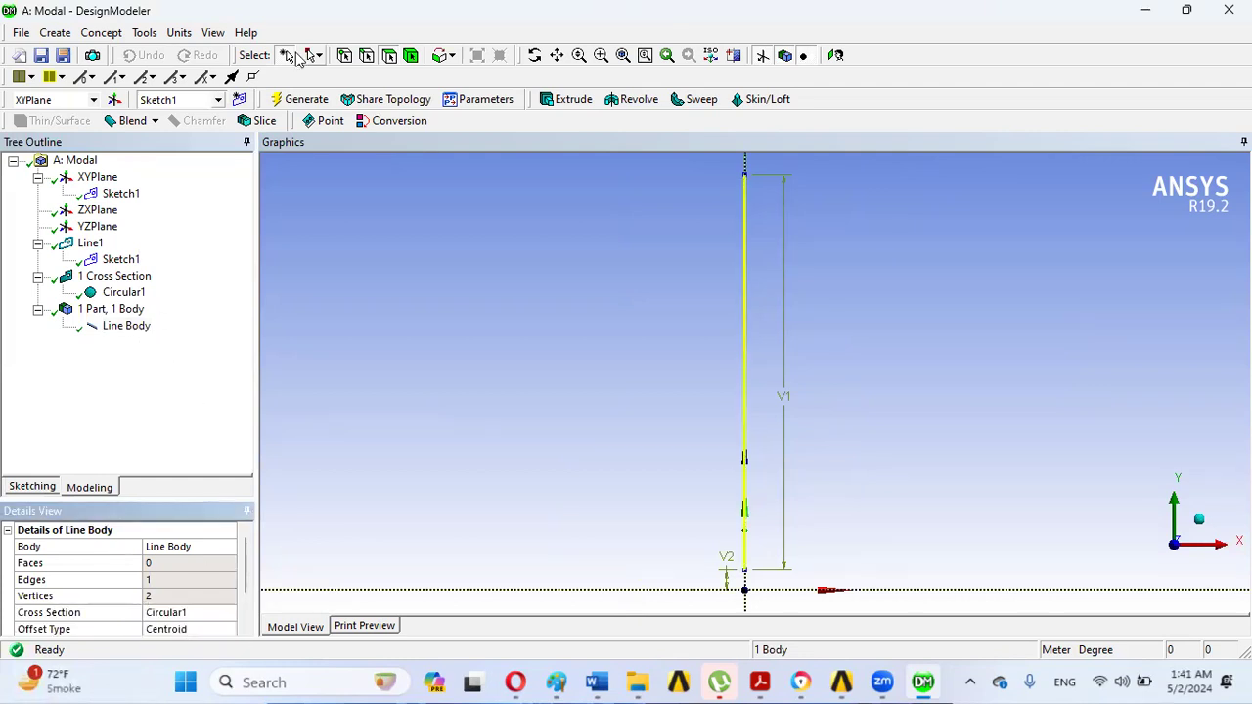
pyautogui.click(213, 33)
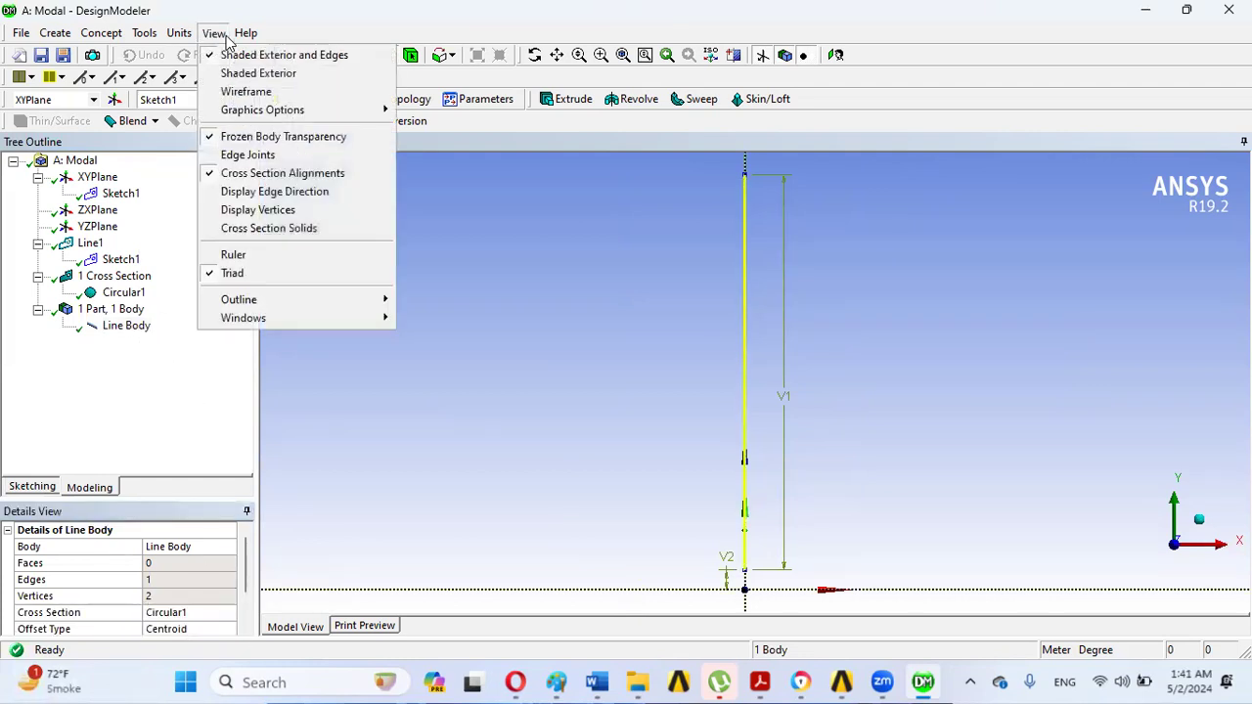
pyautogui.click(260, 231)
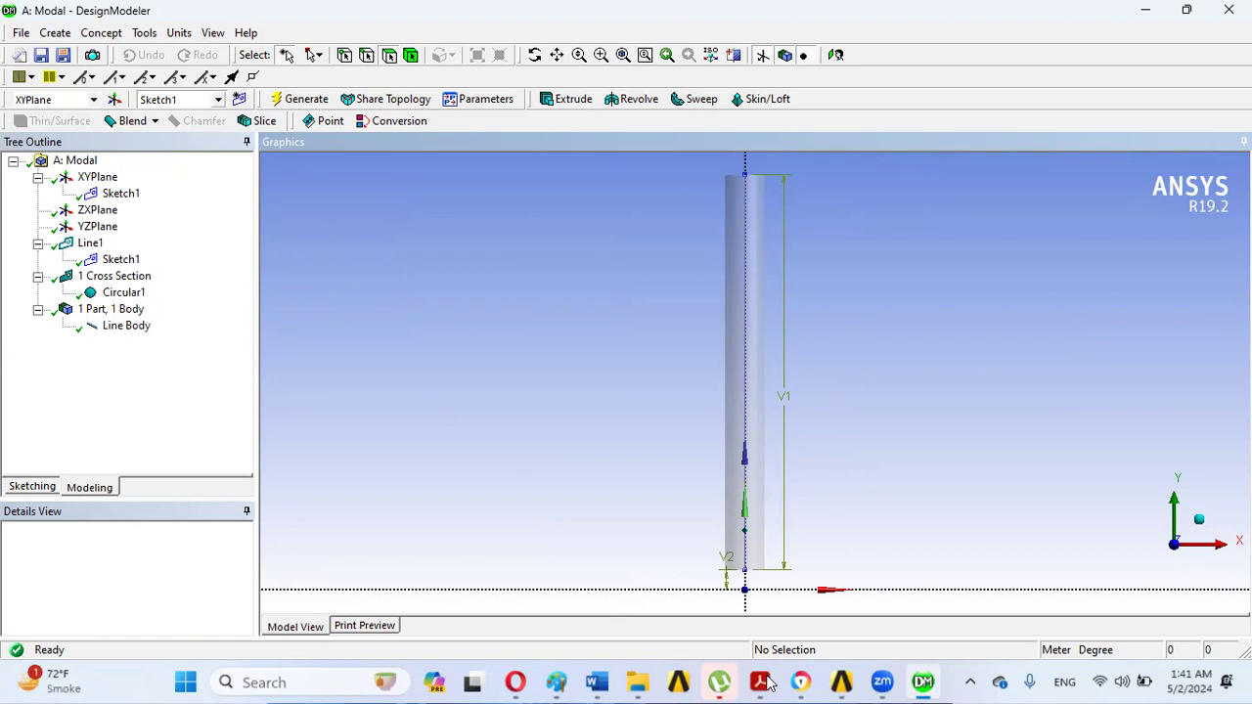
# Step: Consult the shaft-and-disc Figure 2.14 in the mechanical vibrations PDF, and back in DesignModeler open a new second sketch on the XY plane for drawing
pyautogui.moveTo(768, 682)
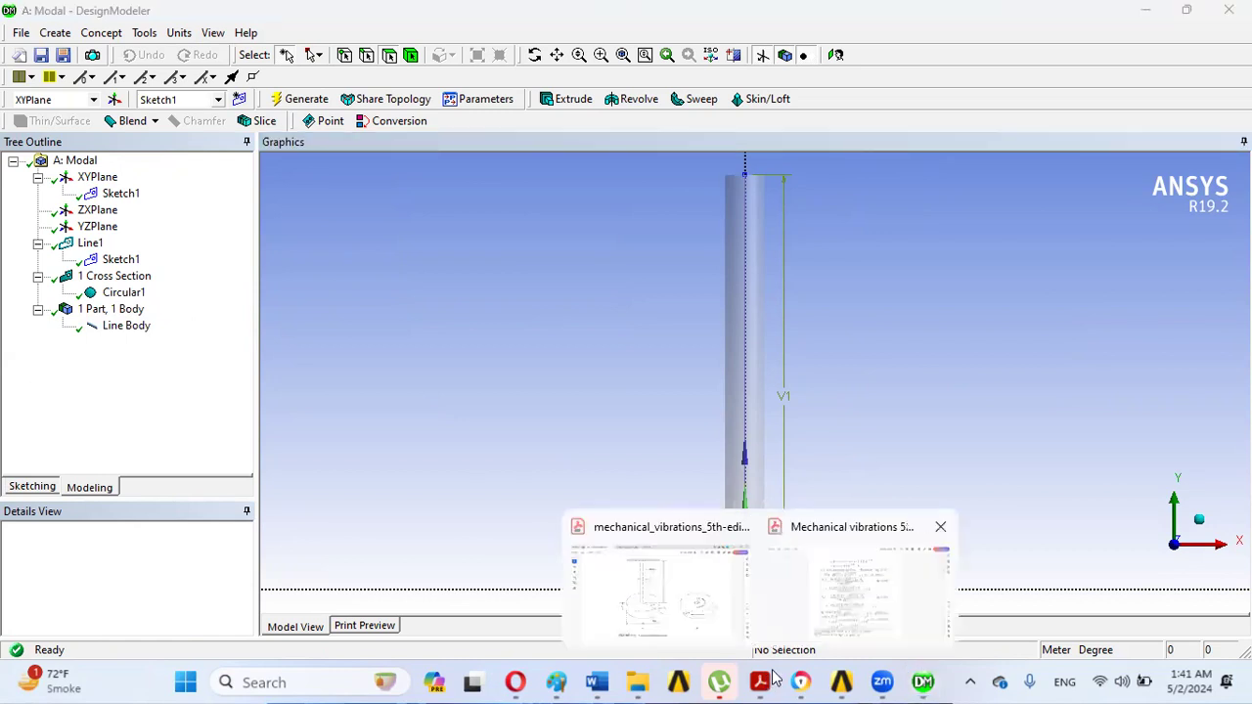
pyautogui.click(671, 584)
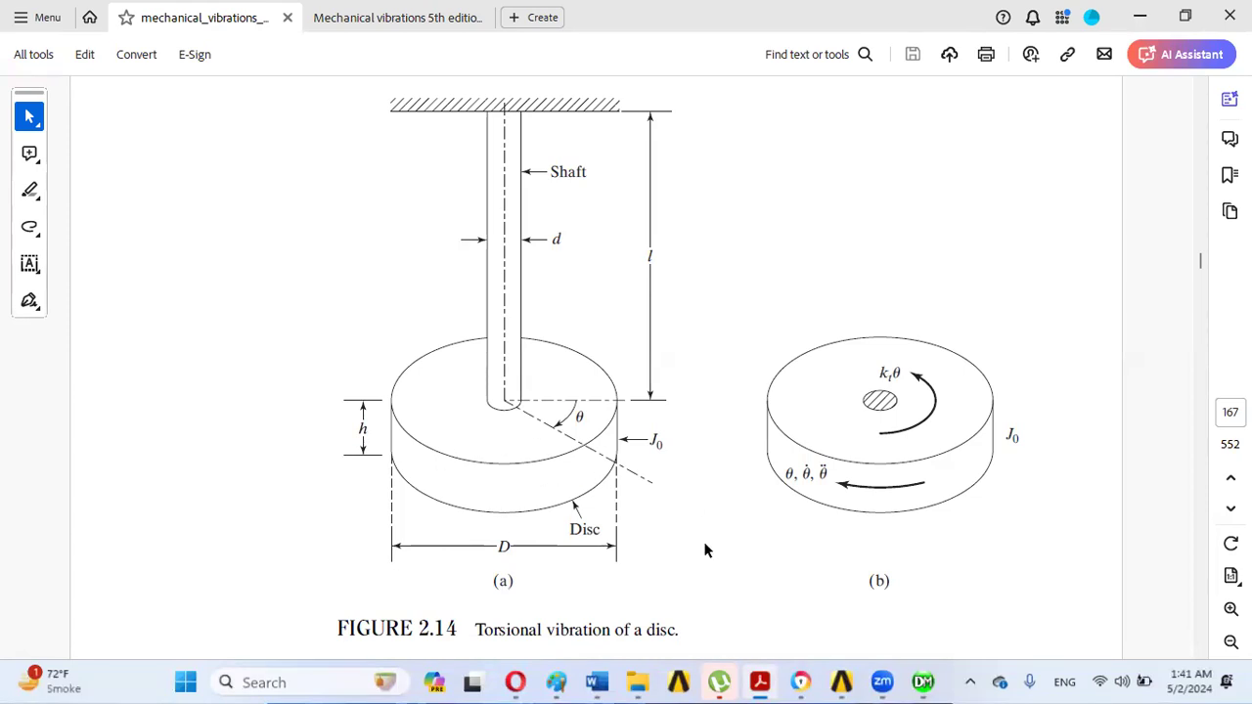
pyautogui.moveTo(924, 681)
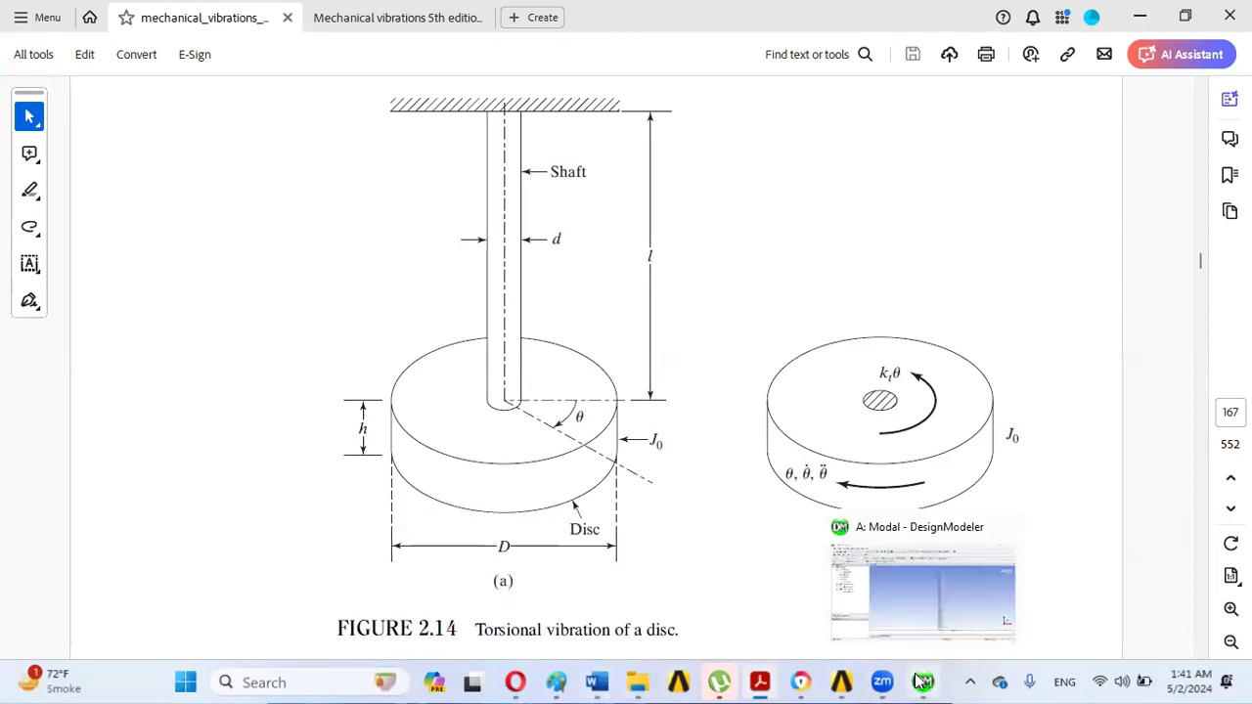
pyautogui.click(931, 579)
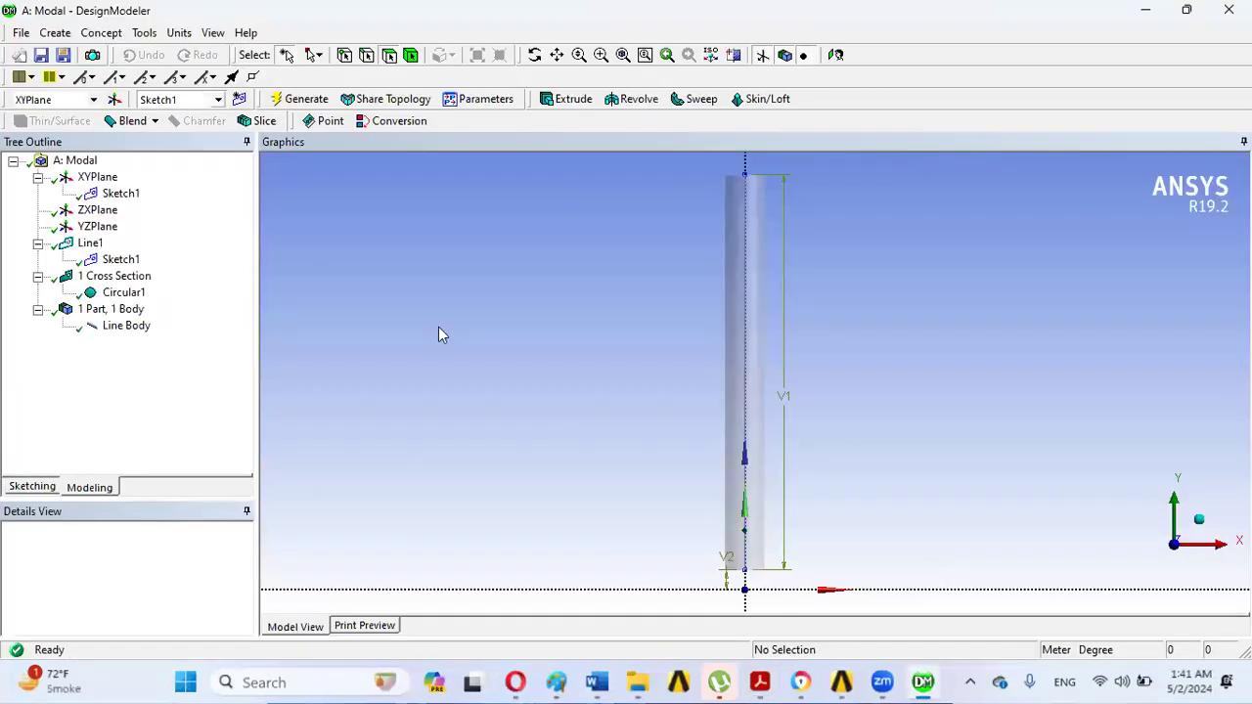
pyautogui.click(99, 178)
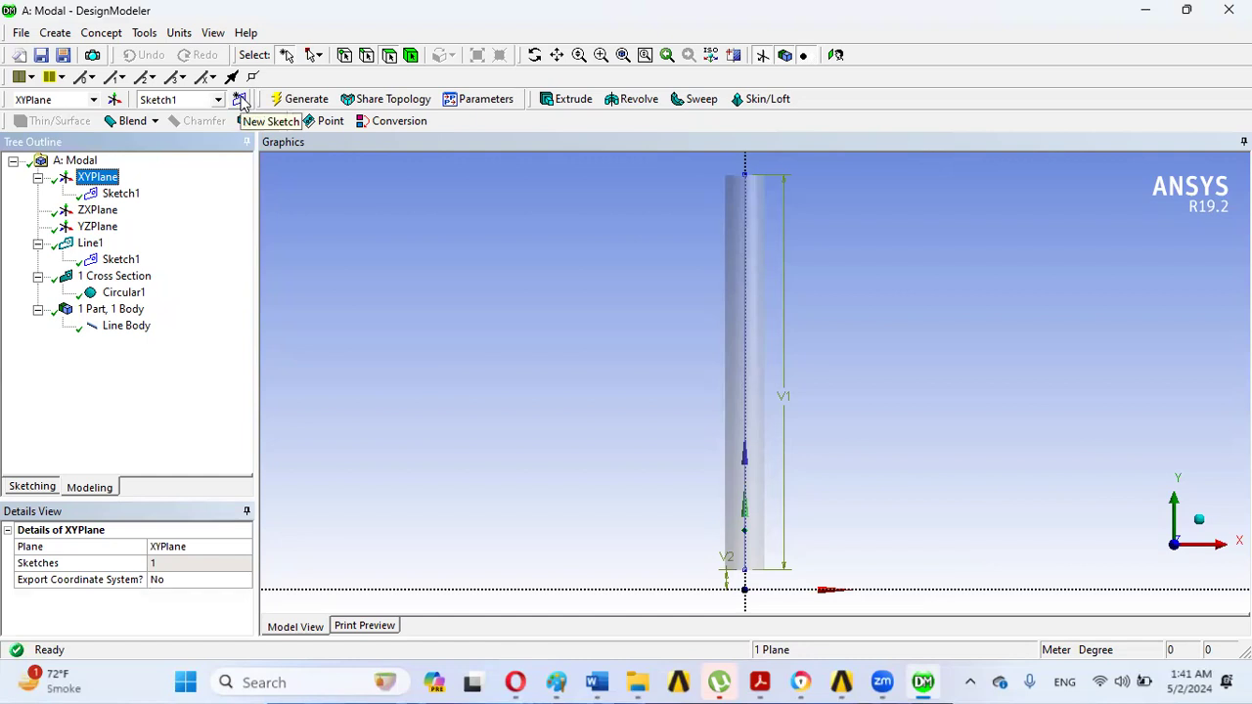
pyautogui.click(44, 35)
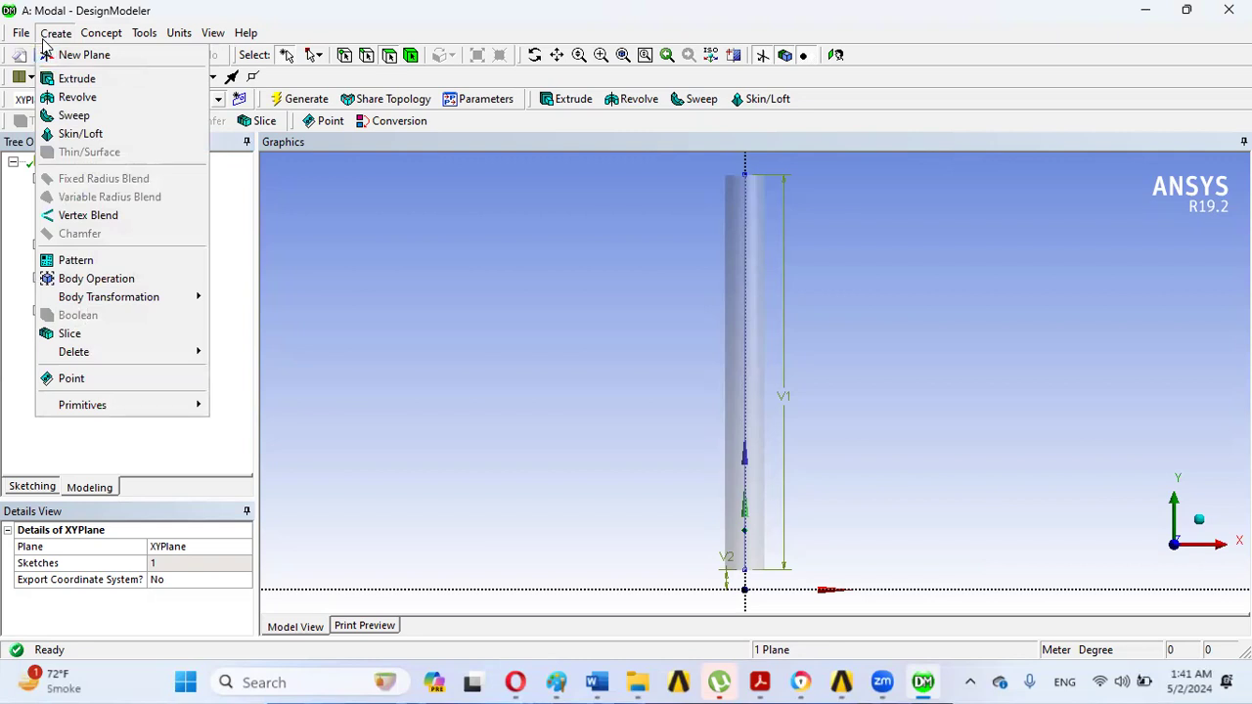
pyautogui.click(54, 37)
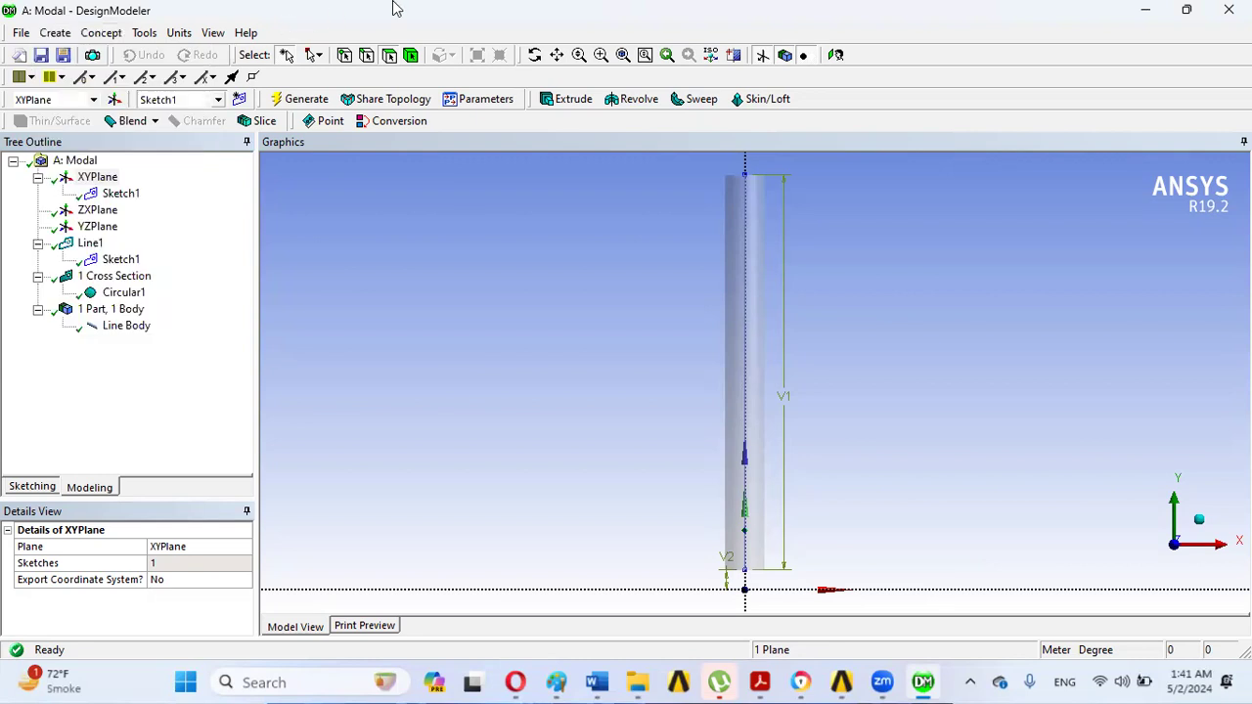
pyautogui.click(103, 180)
pyautogui.click(238, 99)
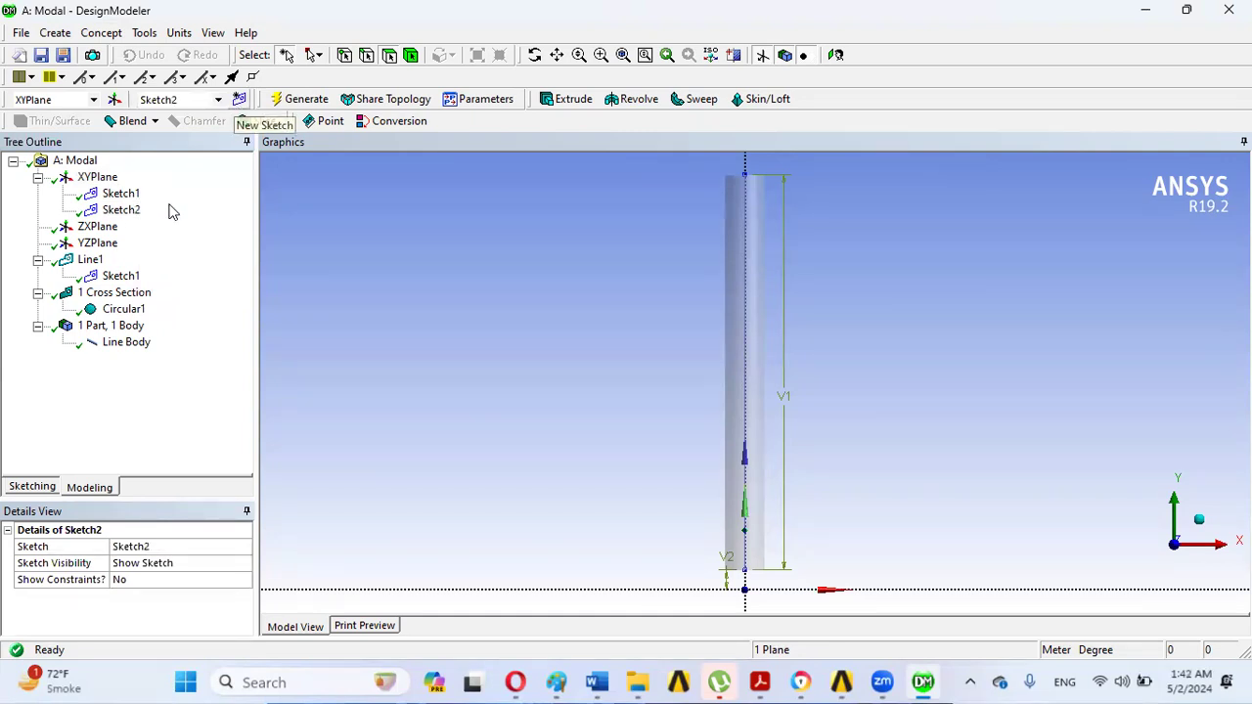
pyautogui.click(121, 212)
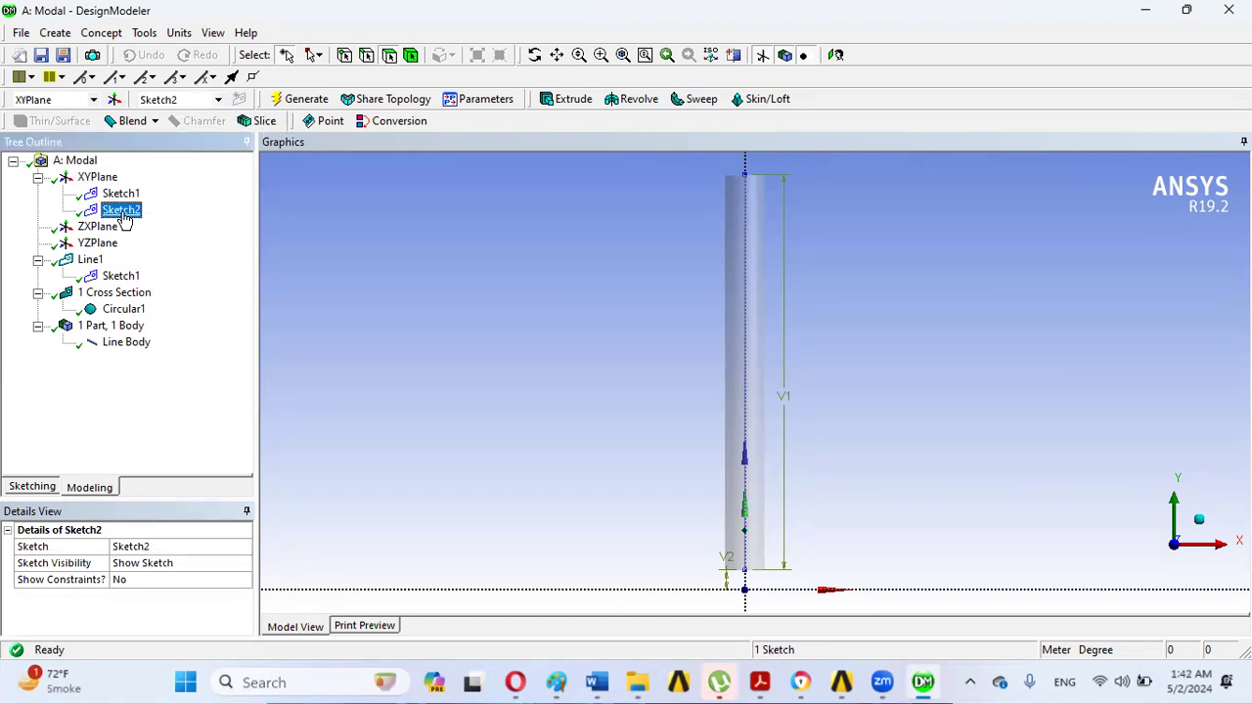
pyautogui.click(45, 488)
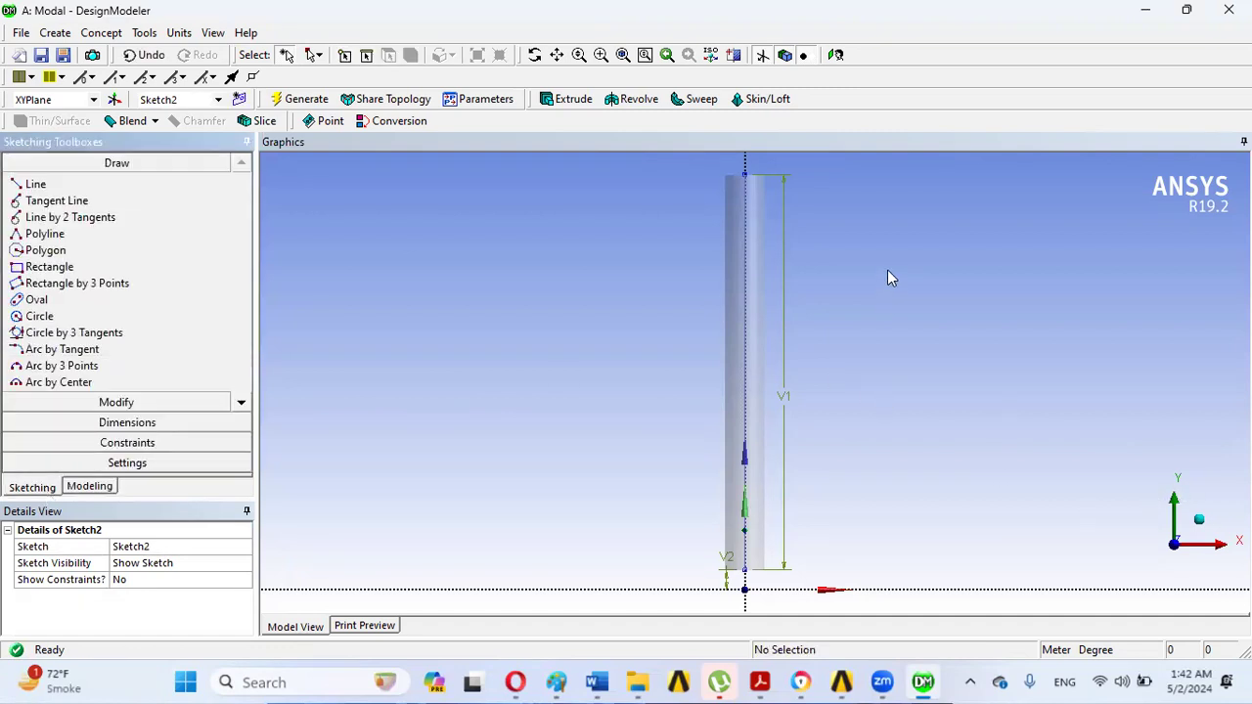
# Step: Draw a rectangle about 0.6 m wide from the shaft's lower endpoint, extending outward along X and crossing the horizontal axis
pyautogui.click(556, 55)
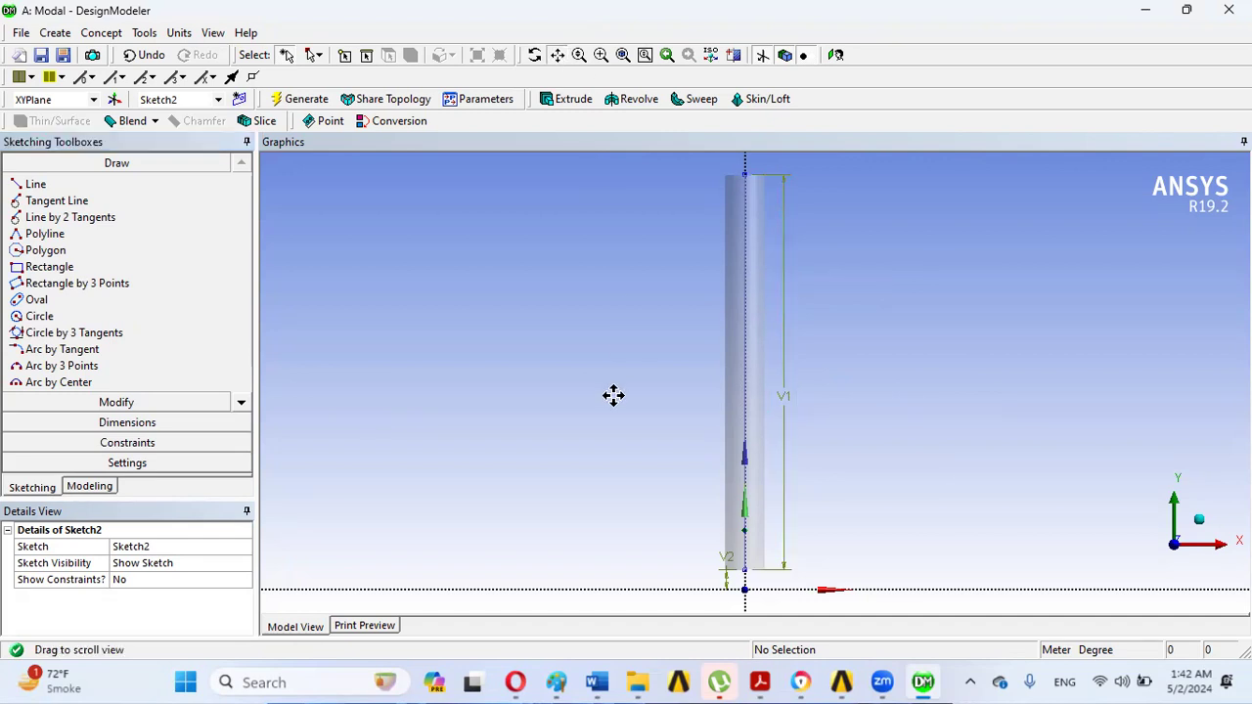
pyautogui.moveTo(613, 398)
pyautogui.mouseDown()
pyautogui.moveTo(575, 190)
pyautogui.moveTo(554, 199)
pyautogui.mouseUp()
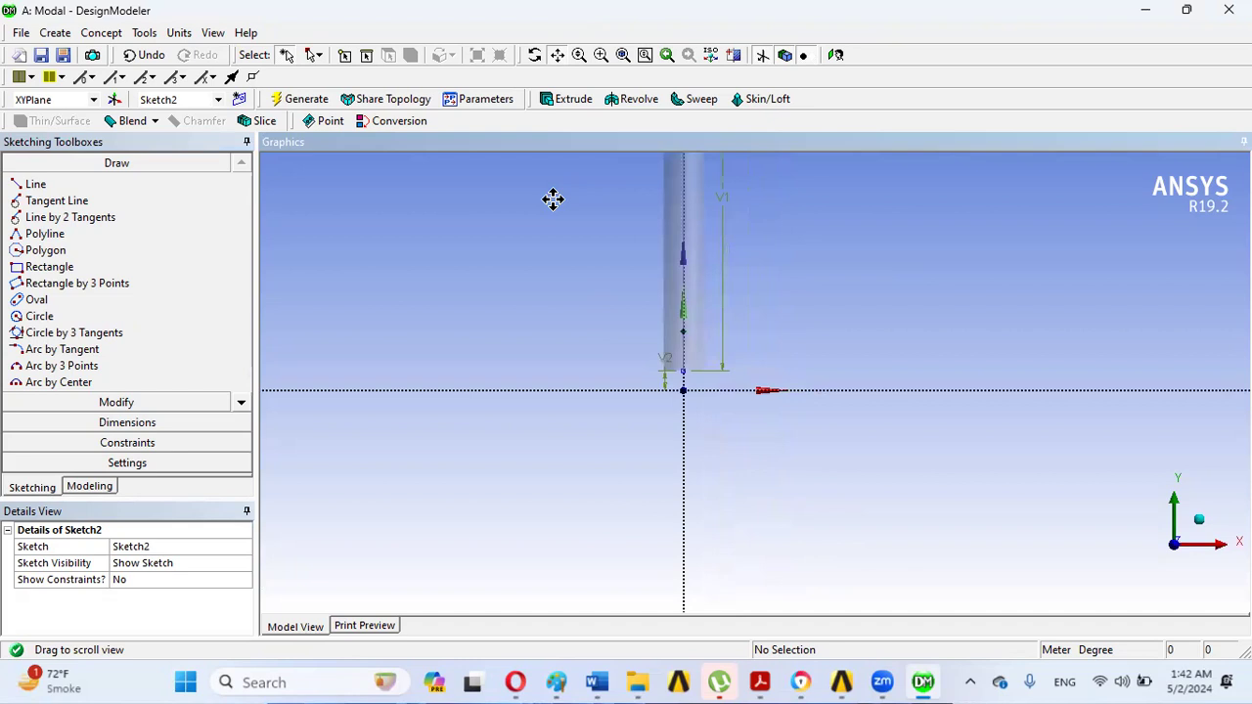
pyautogui.rightClick(540, 203)
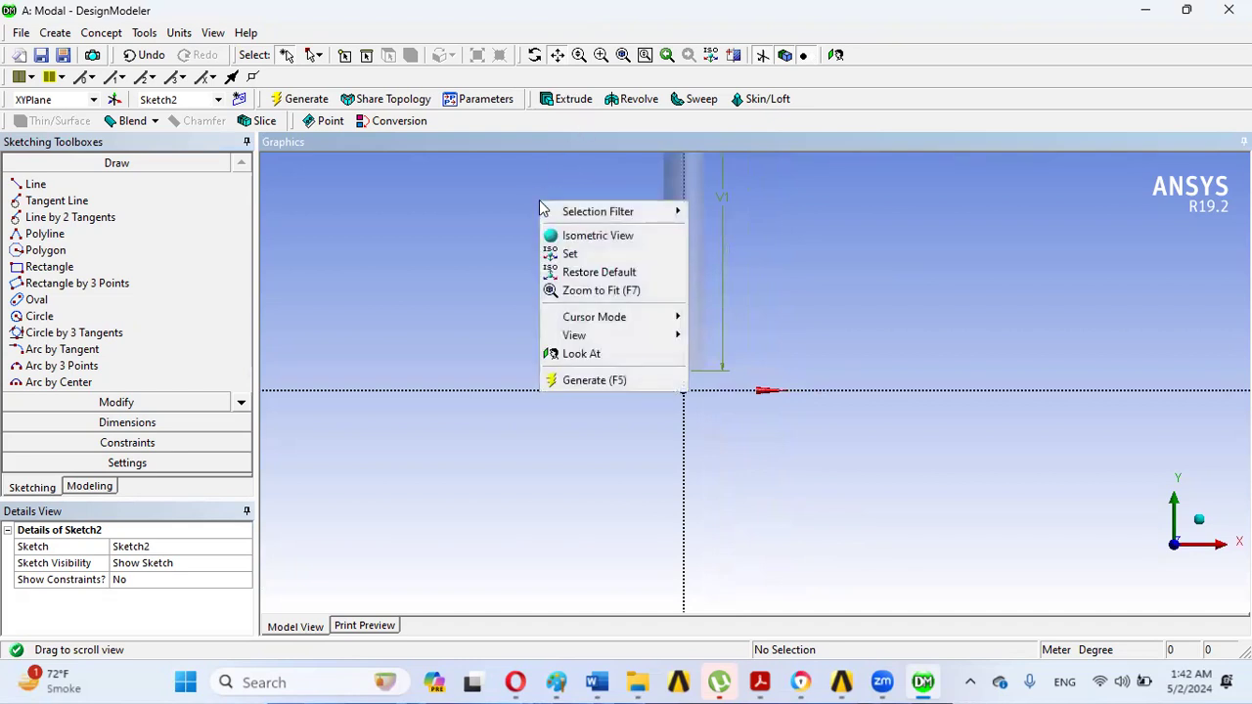
pyautogui.click(318, 56)
pyautogui.click(318, 56)
pyautogui.click(330, 79)
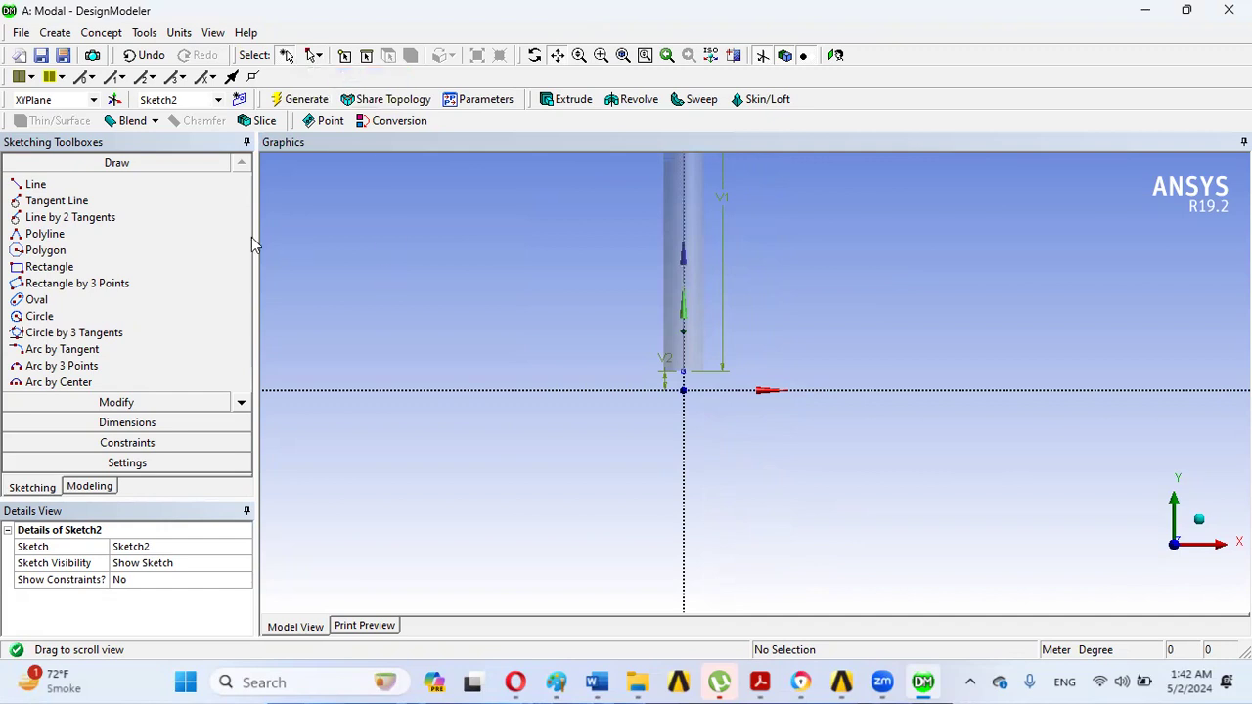
pyautogui.click(44, 268)
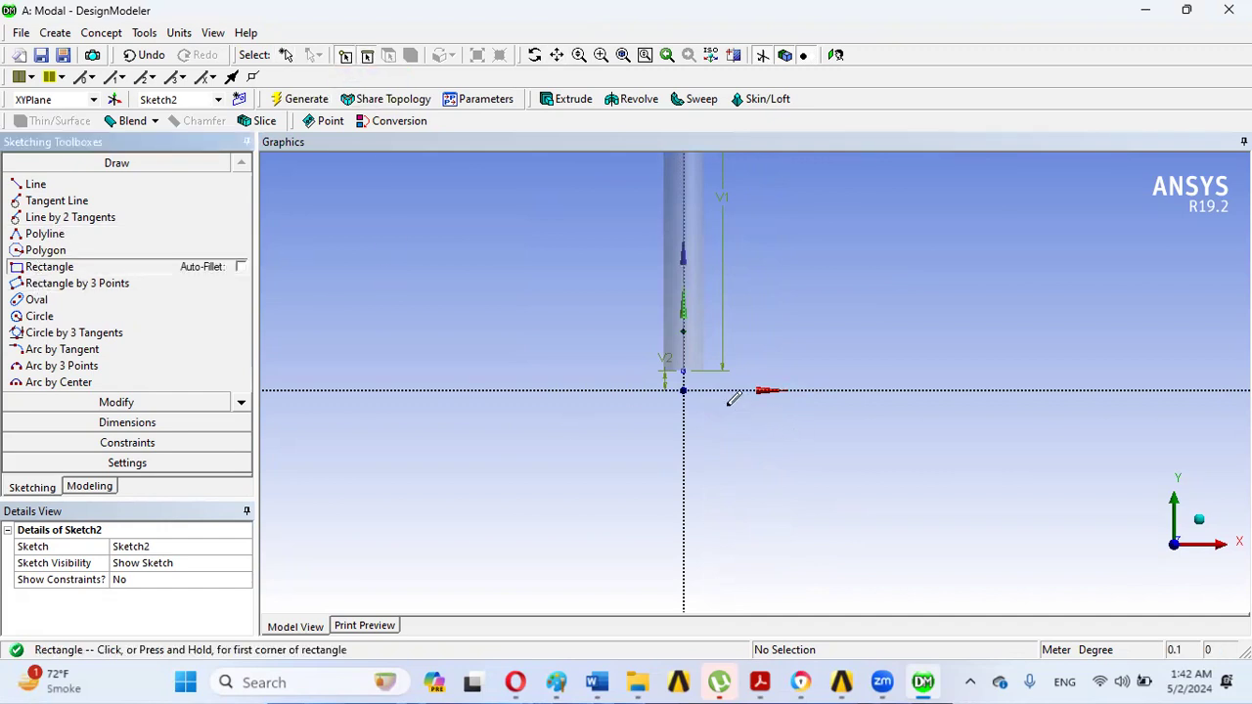
pyautogui.click(683, 369)
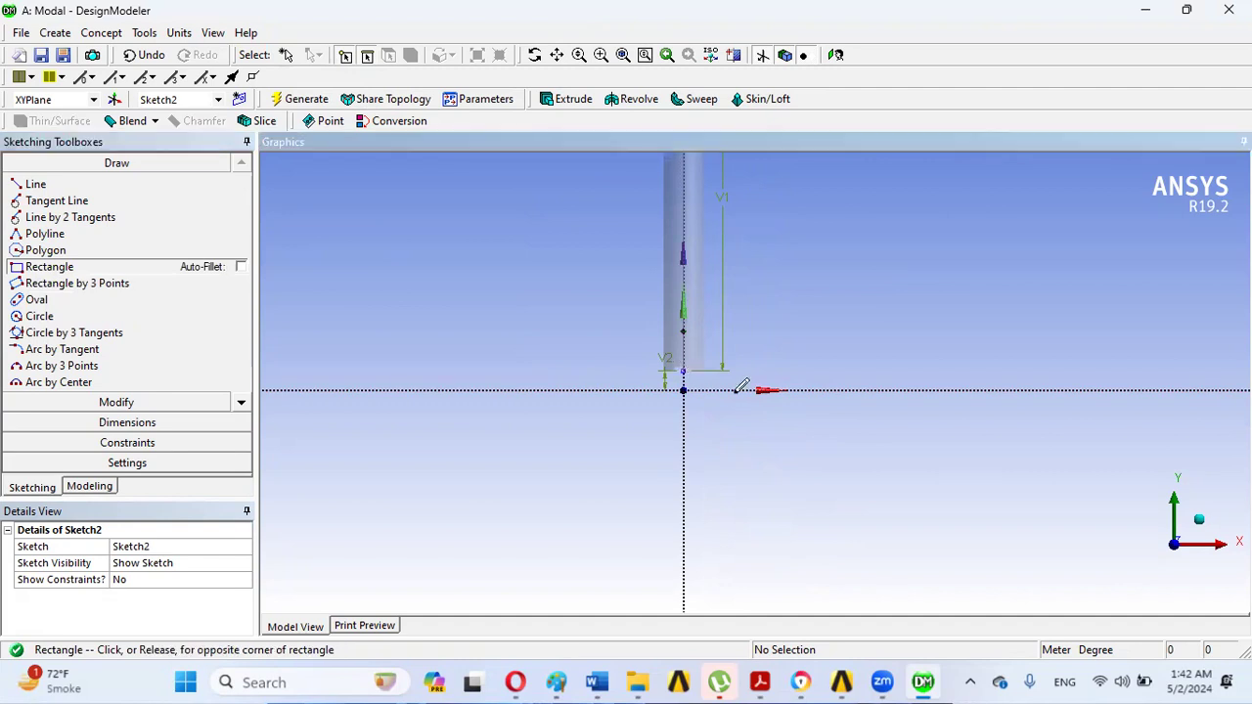
pyautogui.click(922, 415)
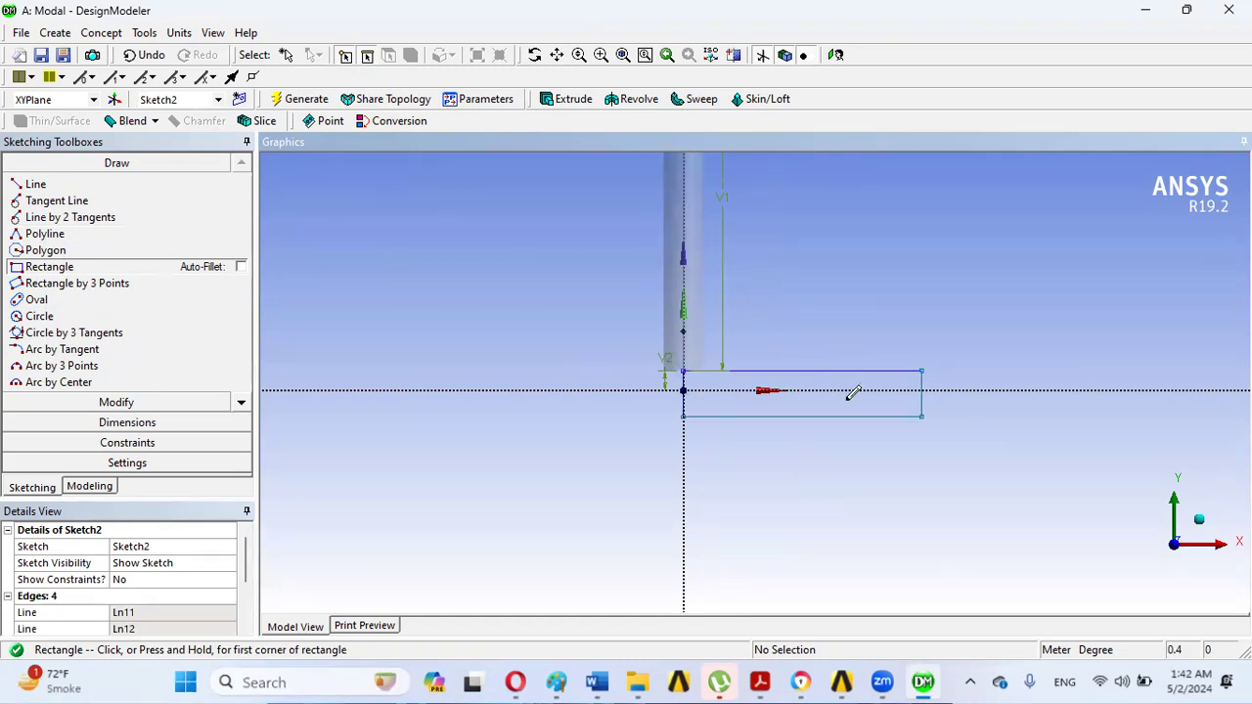
# Step: Apply a symmetry constraint about the X axis to the rectangle's two outer corner points
pyautogui.click(112, 445)
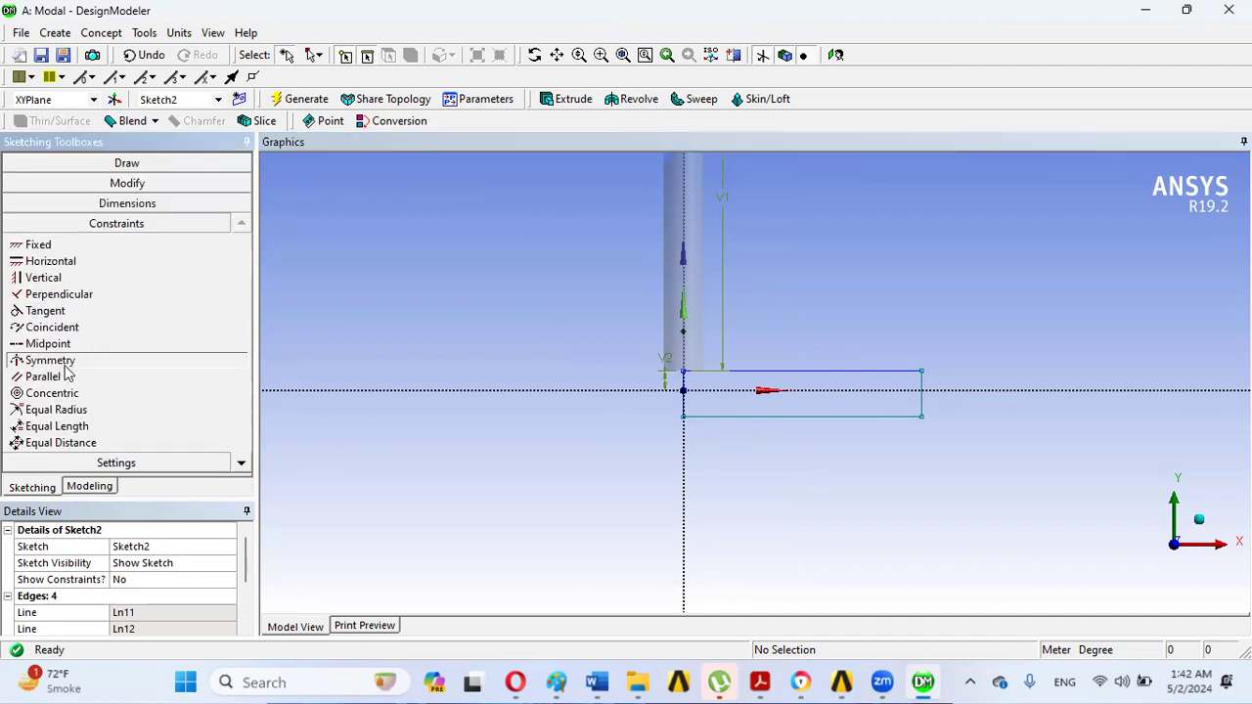
pyautogui.click(66, 362)
pyautogui.click(488, 390)
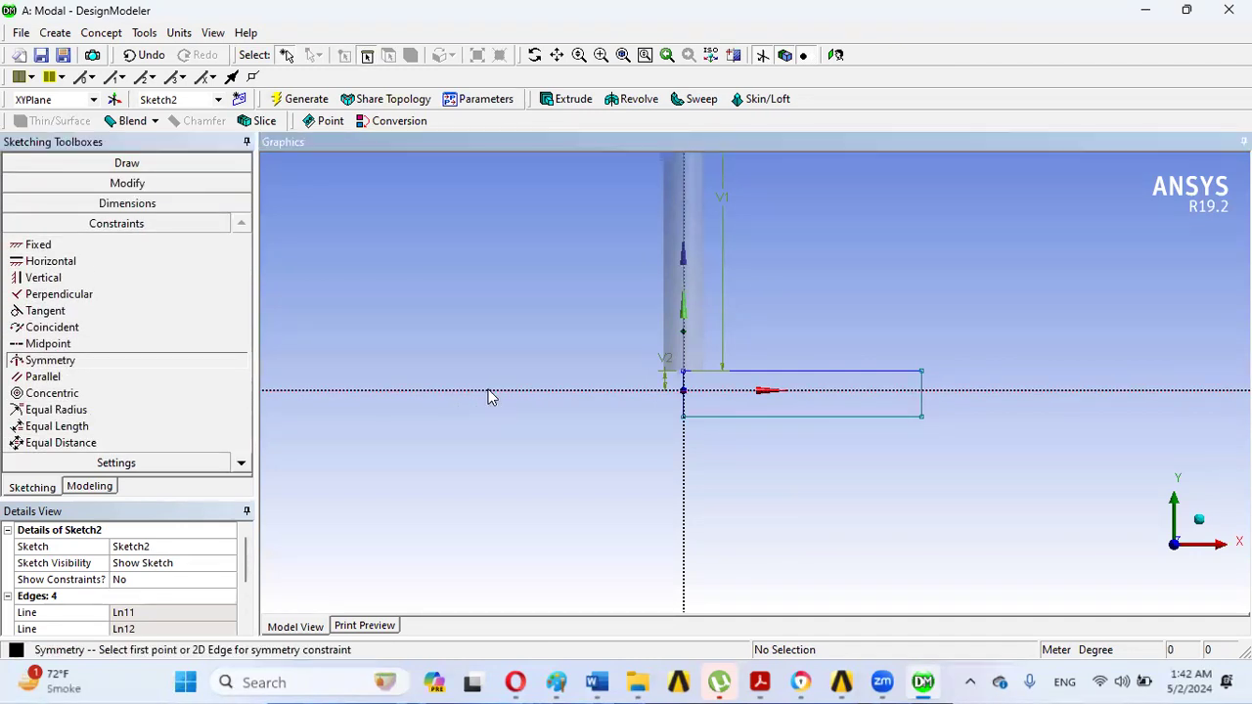
pyautogui.click(925, 374)
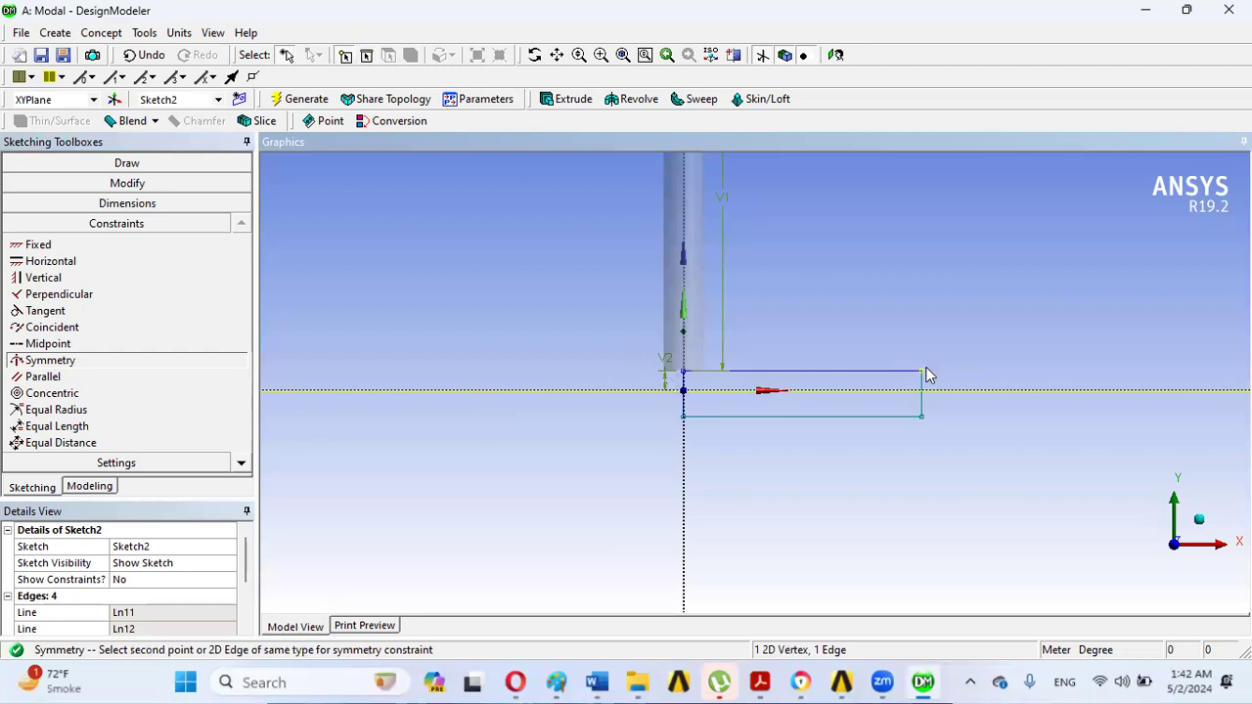
pyautogui.click(923, 418)
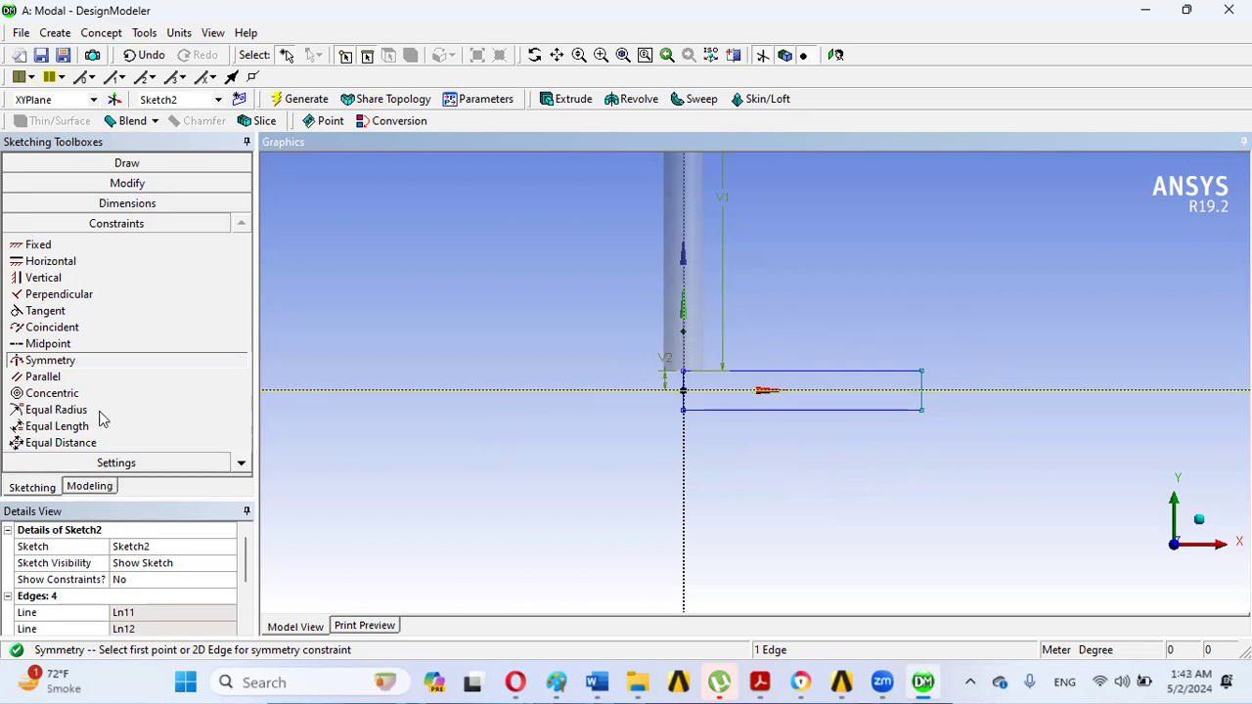
# Step: Try a general dimension on the height of the rectangle's outer vertical edge, and undo it
pyautogui.click(110, 205)
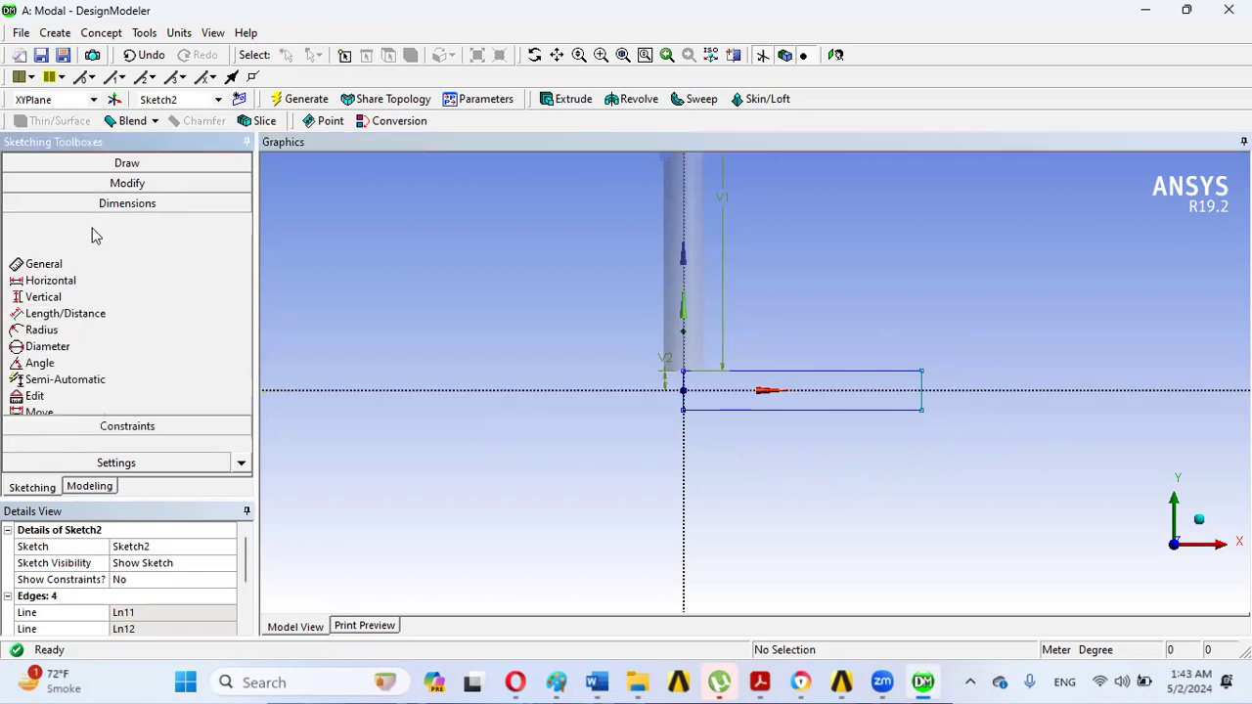
pyautogui.click(921, 394)
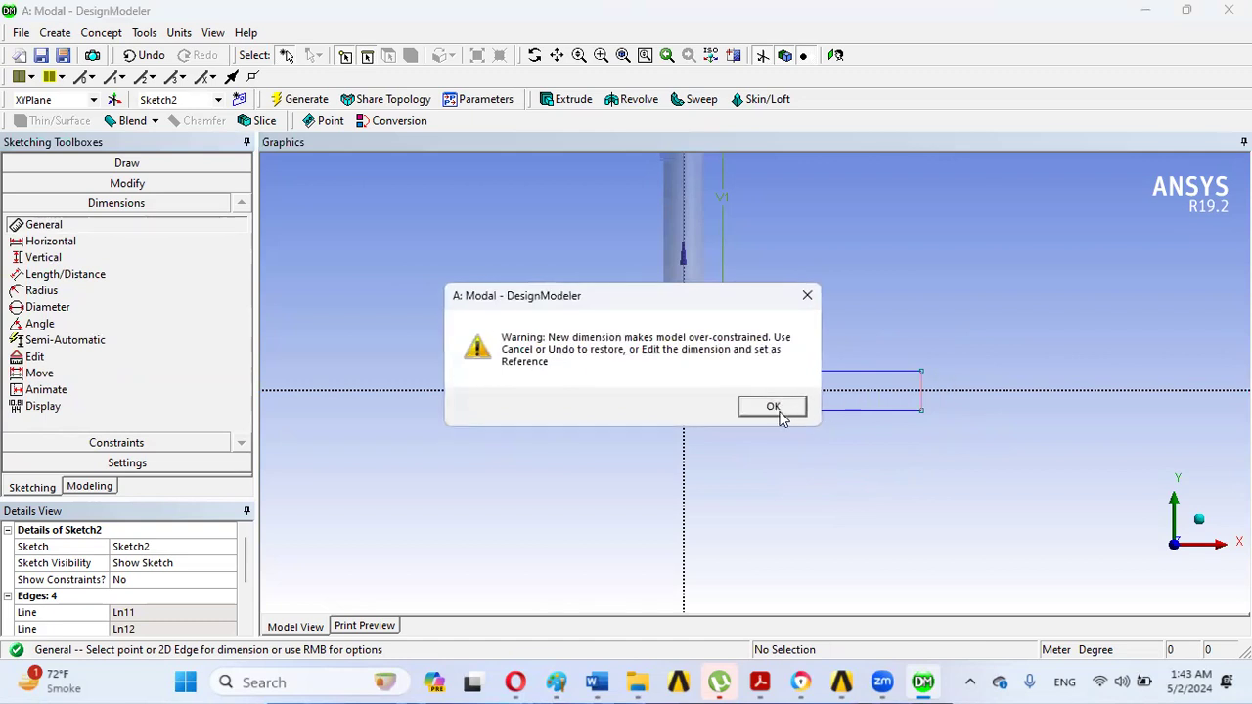
pyautogui.click(776, 408)
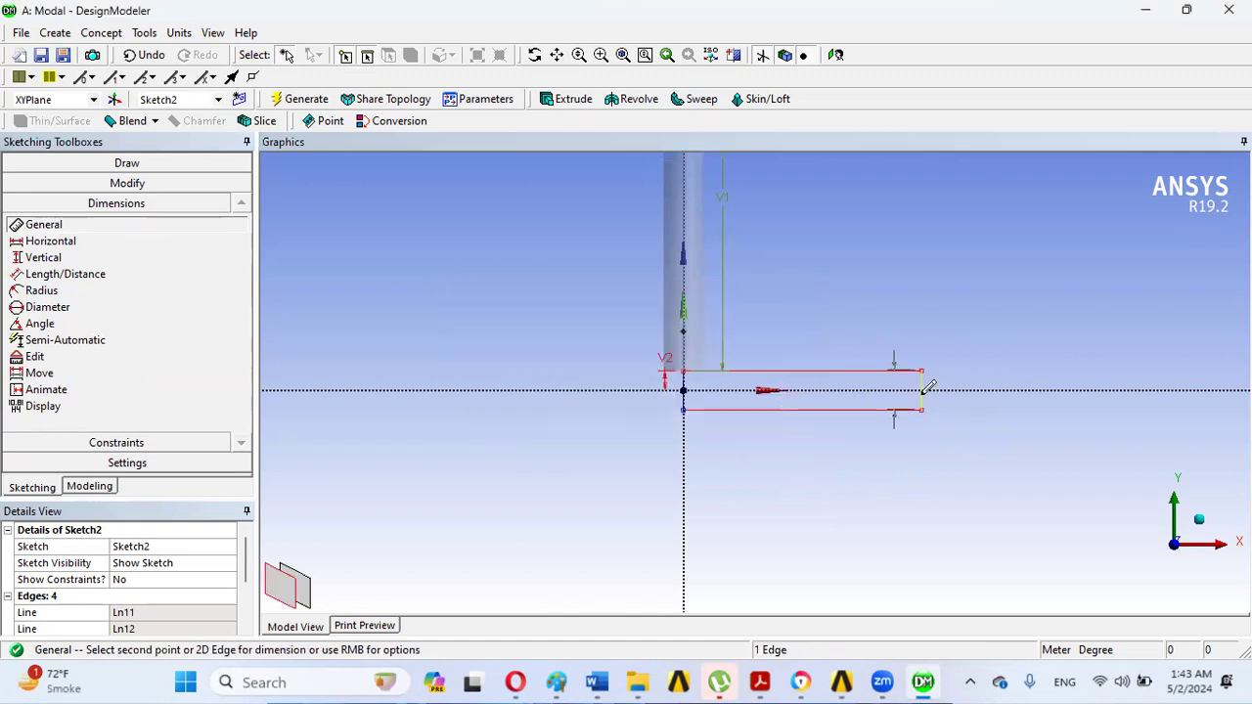
pyautogui.click(955, 324)
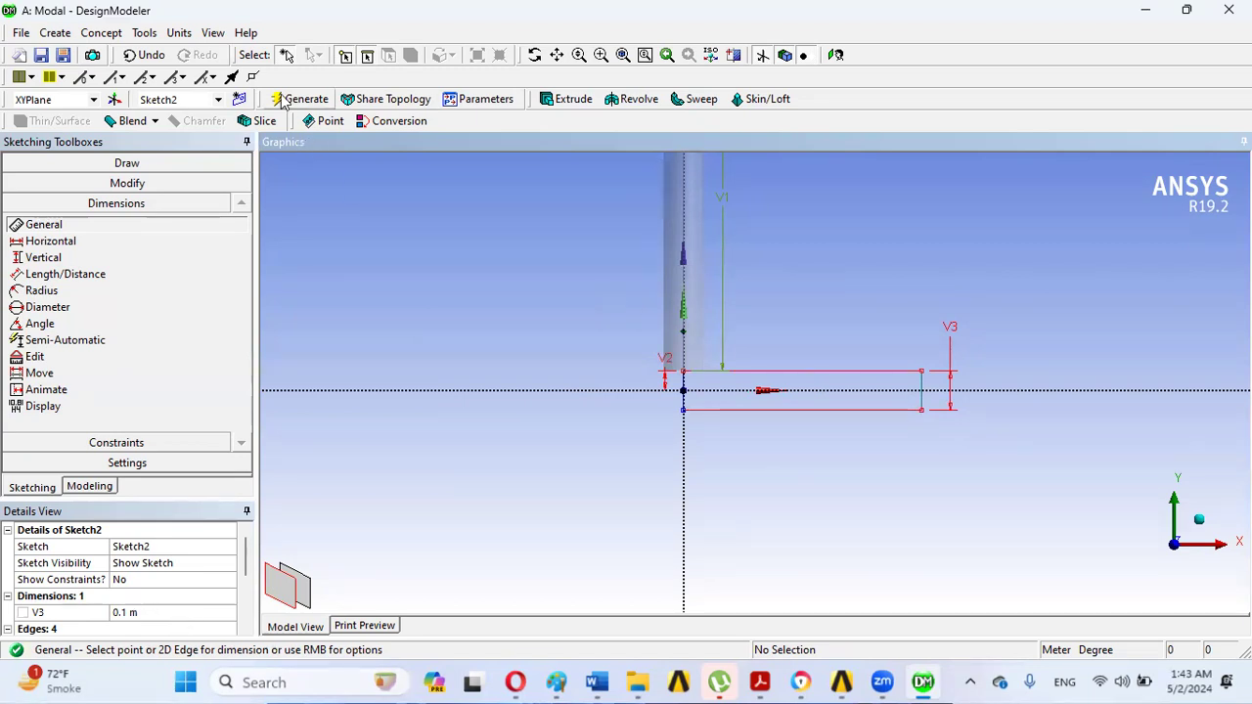
pyautogui.click(143, 55)
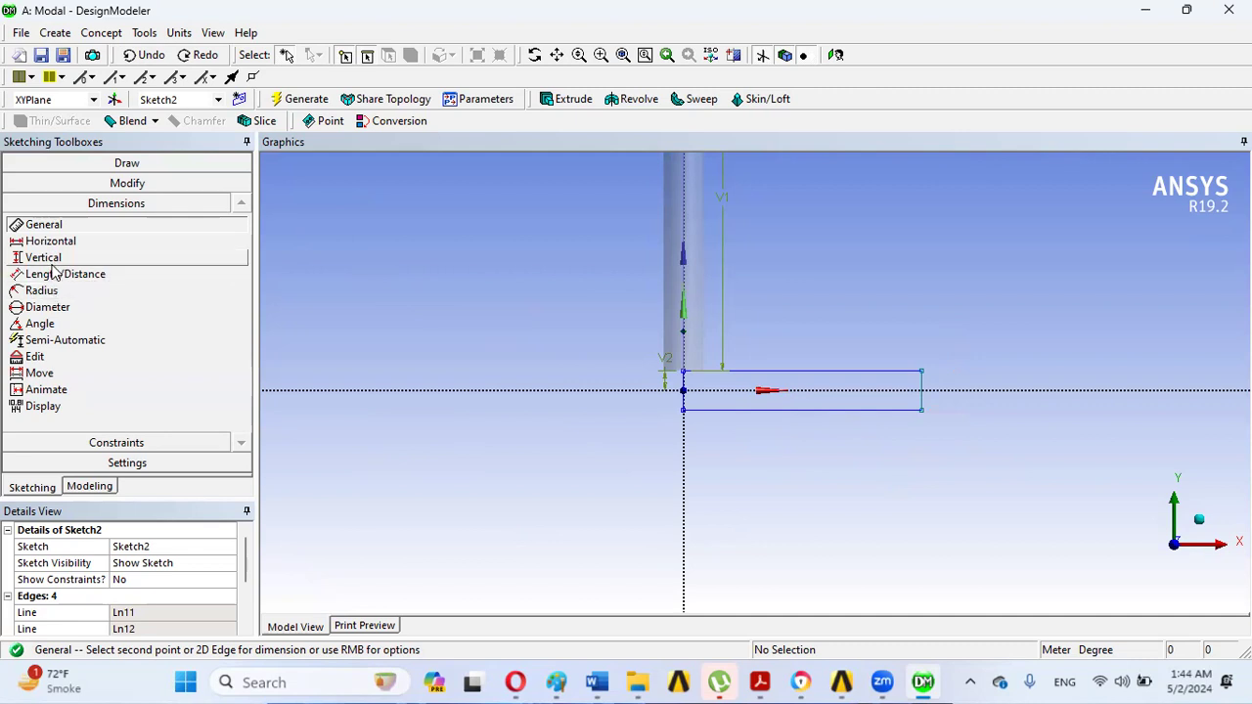
# Step: Dimension the rectangle's lower edge horizontally and set its length to 0.5 m
pyautogui.click(832, 408)
pyautogui.click(829, 430)
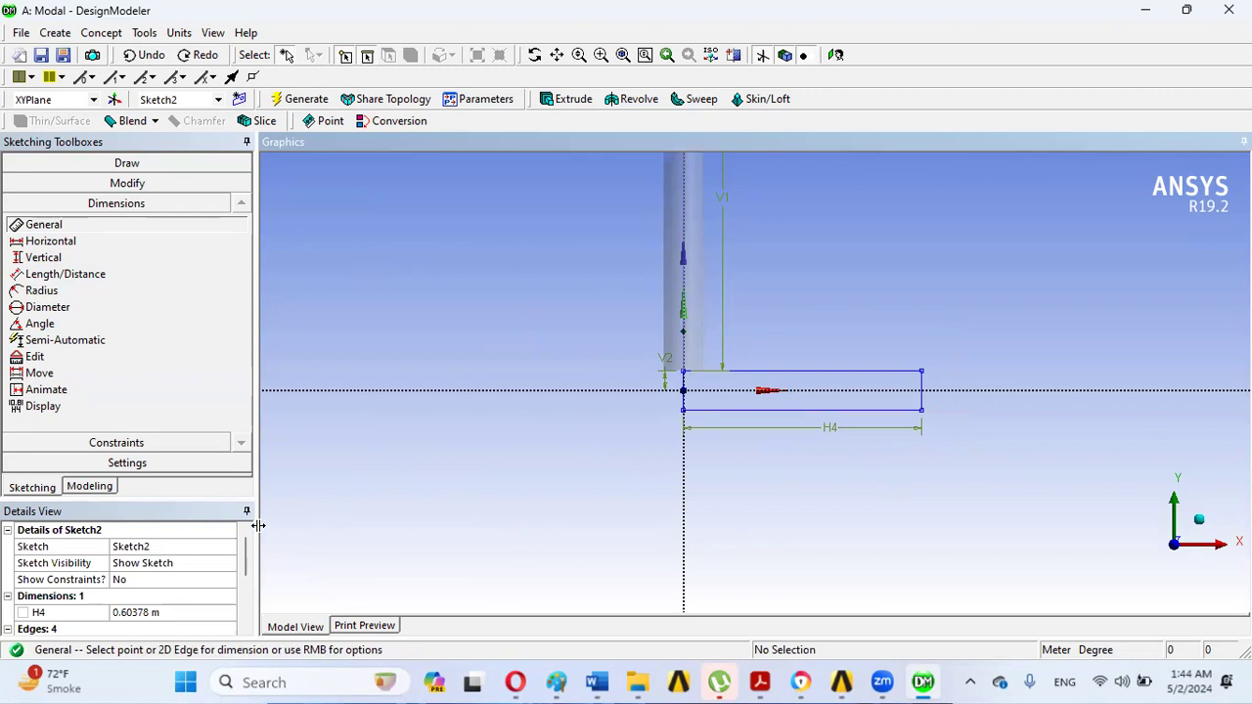
pyautogui.click(137, 611)
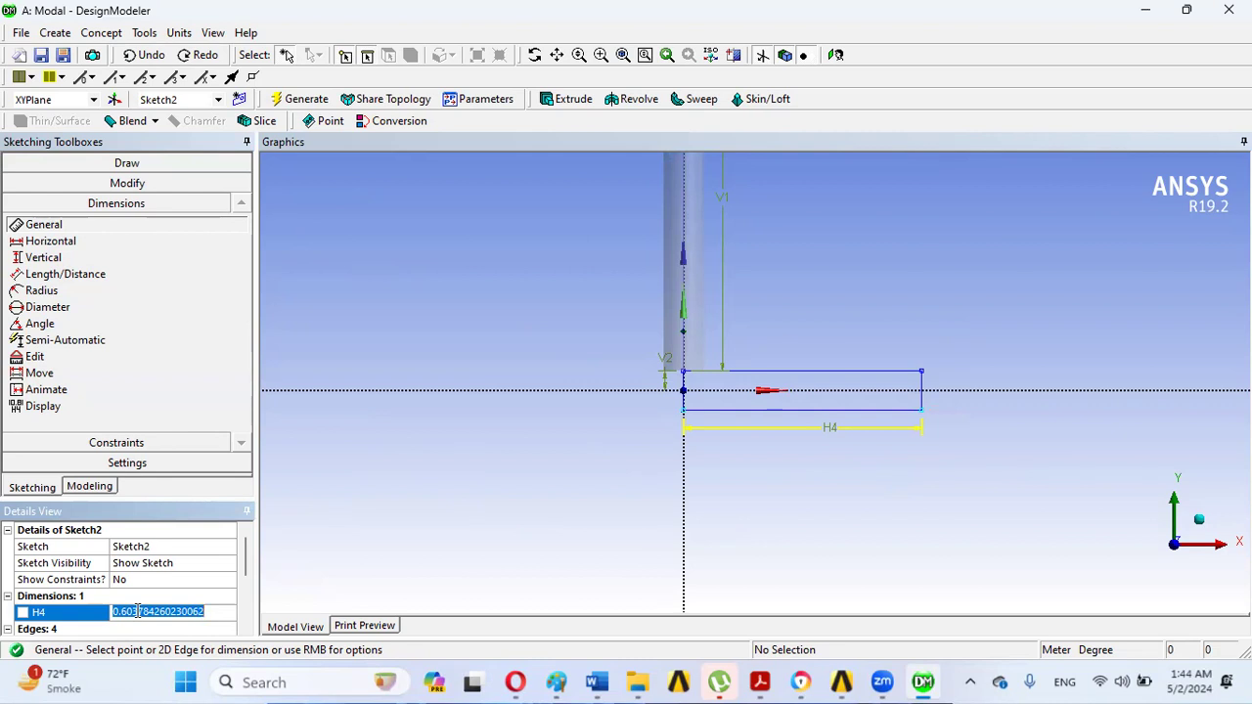
pyautogui.press('BackSpace')
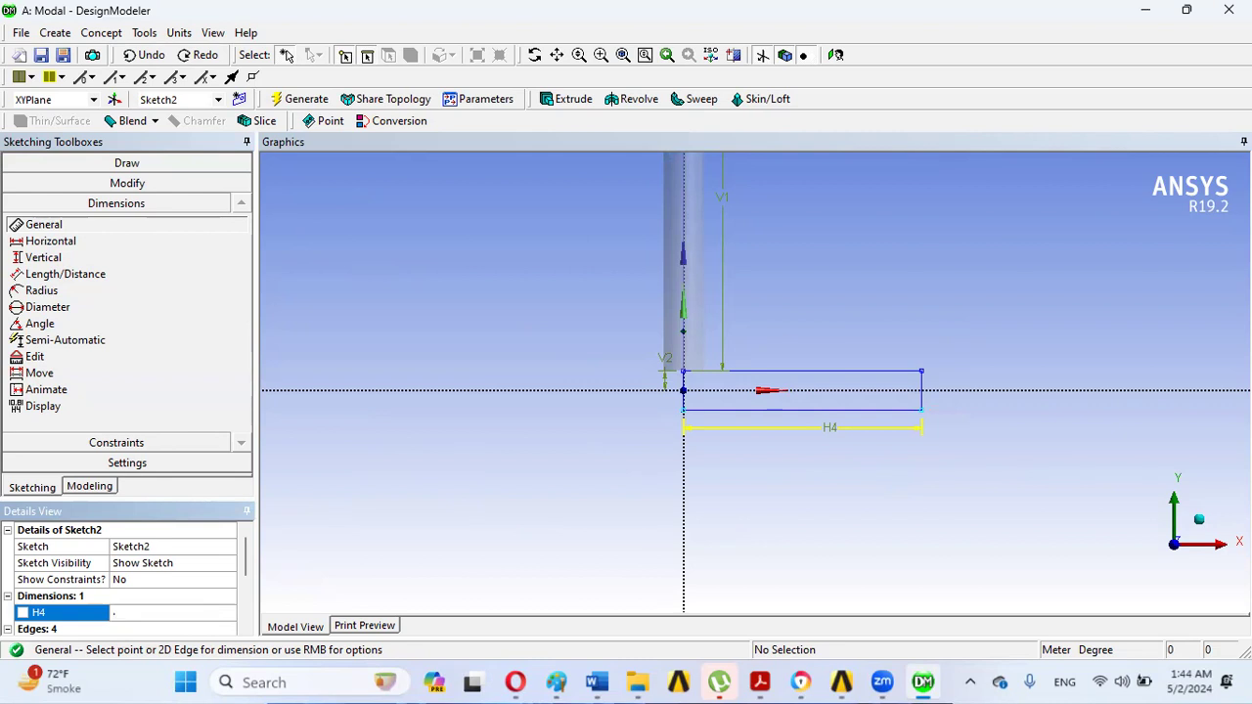
pyautogui.write('0.5')
pyautogui.press('Return')
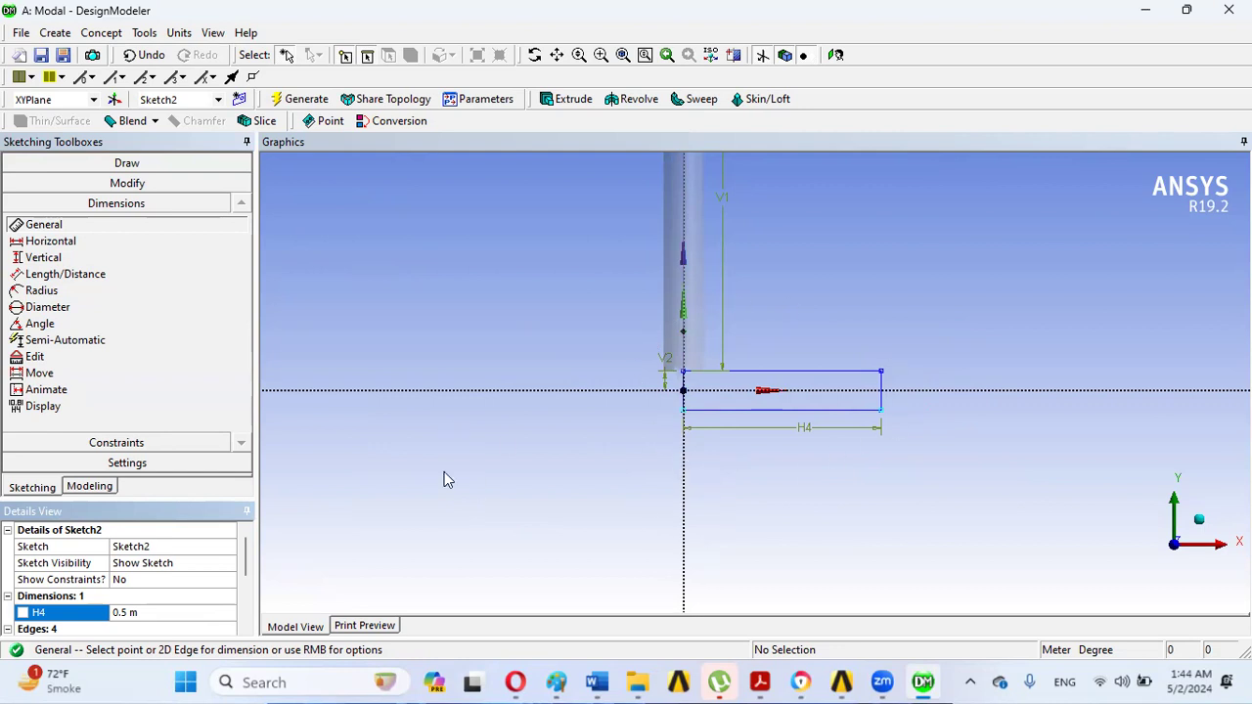
# Step: Start a Revolve feature and apply Sketch2 as its geometry
pyautogui.click(90, 487)
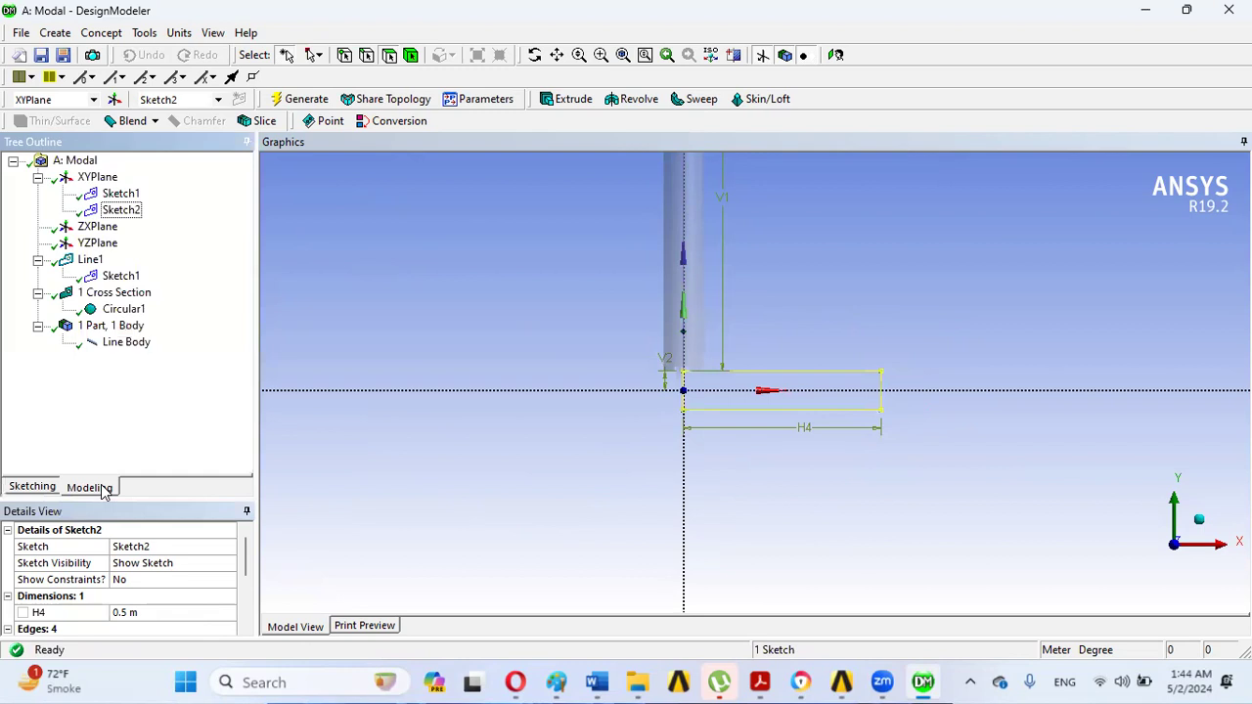
pyautogui.click(127, 215)
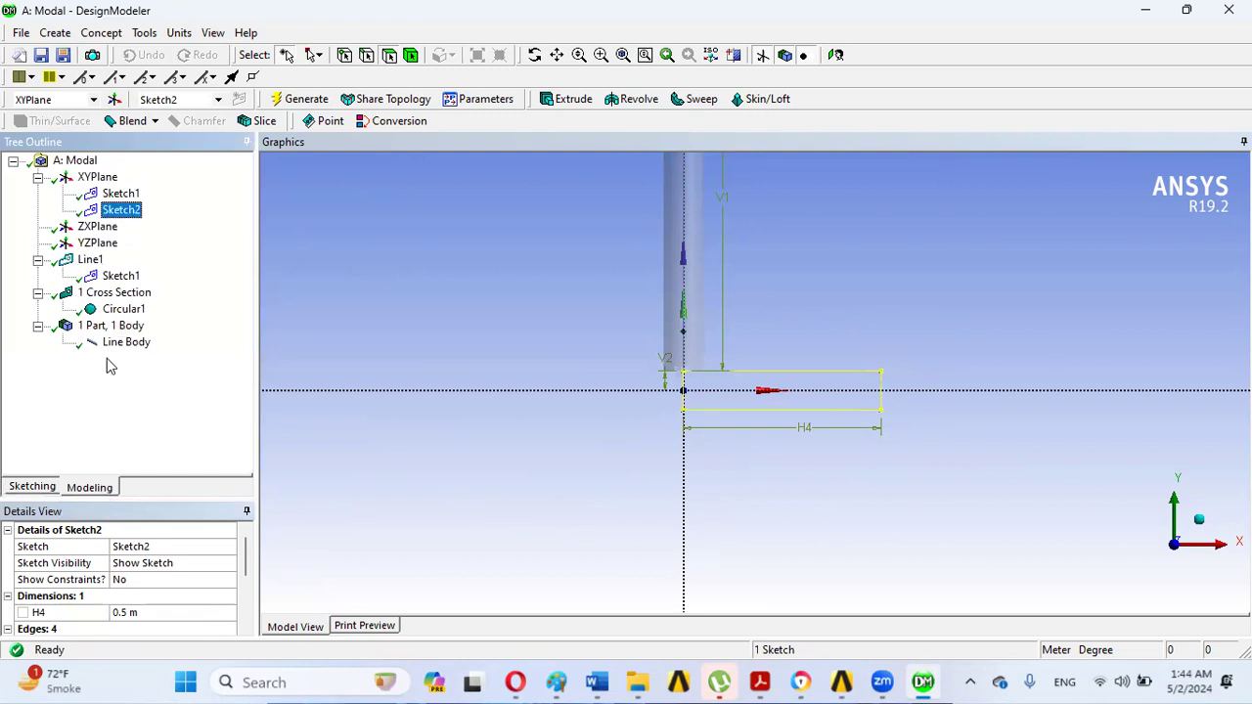
pyautogui.click(633, 98)
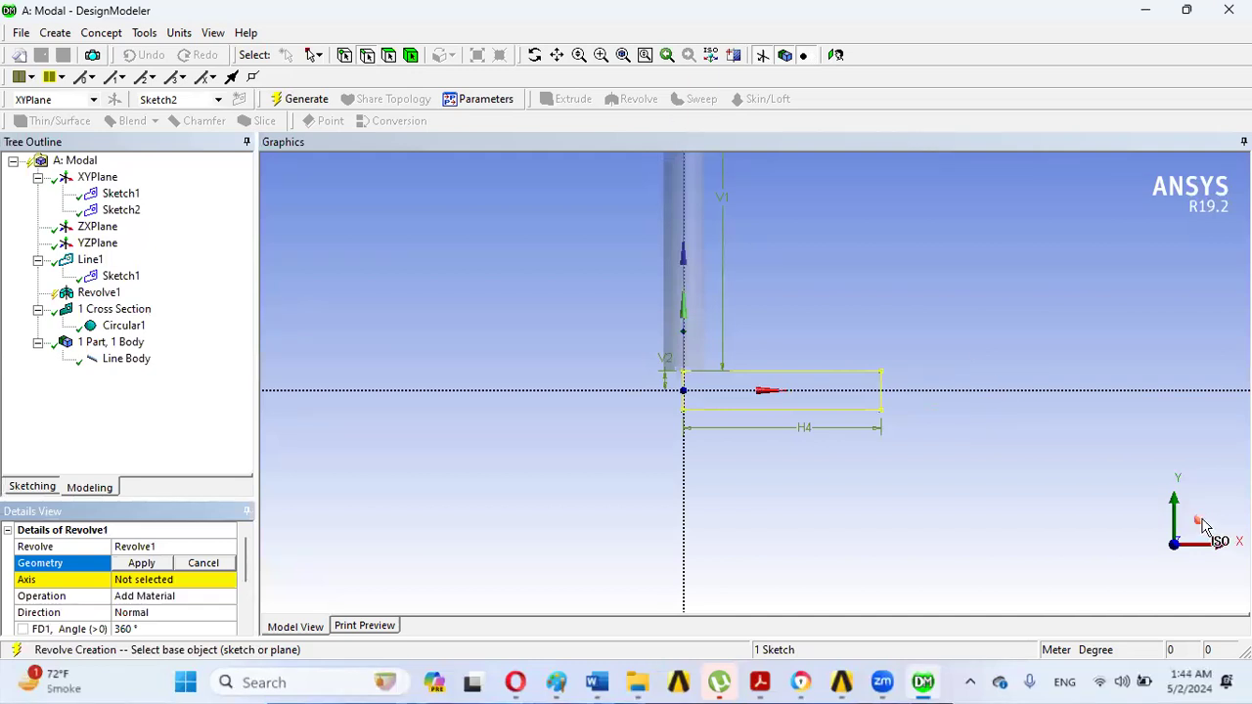
pyautogui.click(1203, 525)
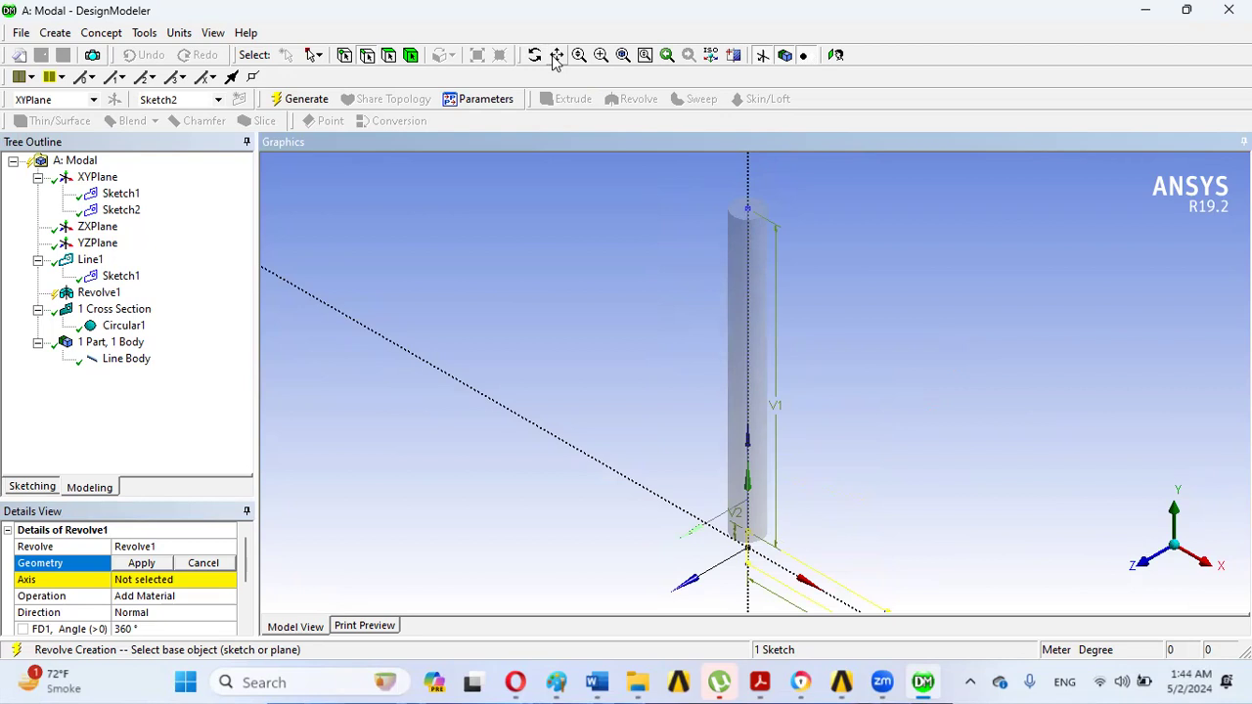
pyautogui.click(658, 326)
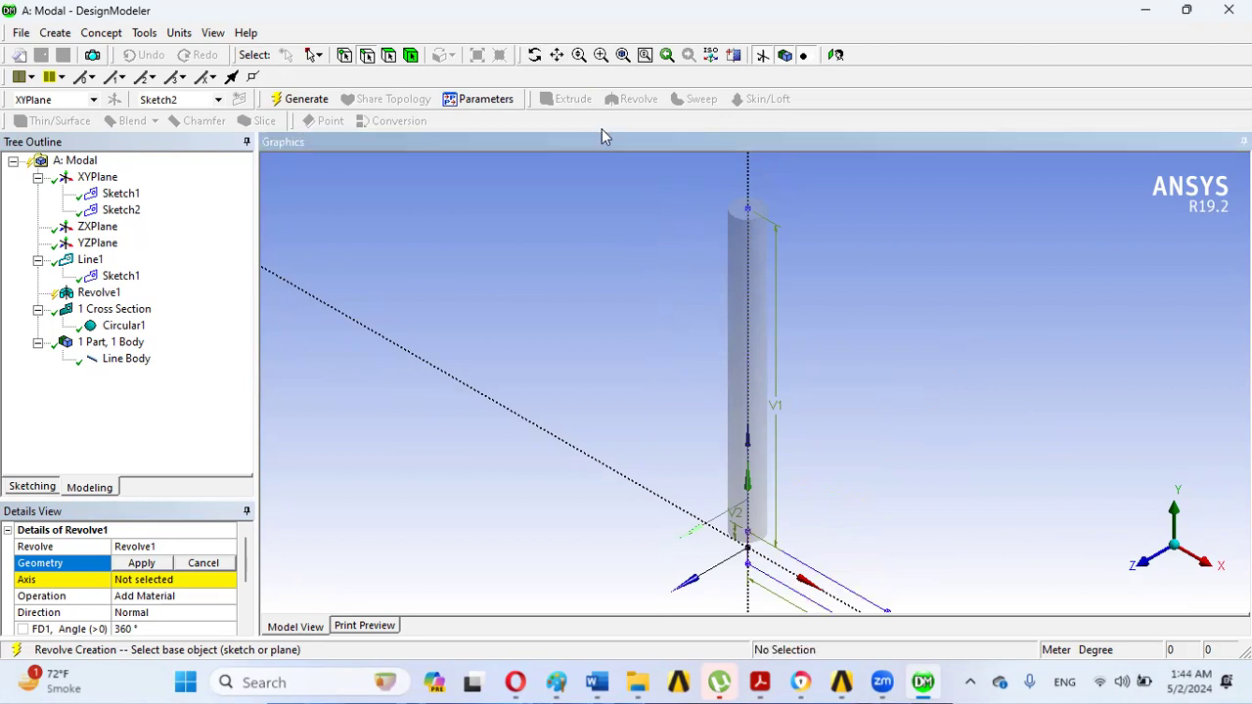
pyautogui.click(556, 55)
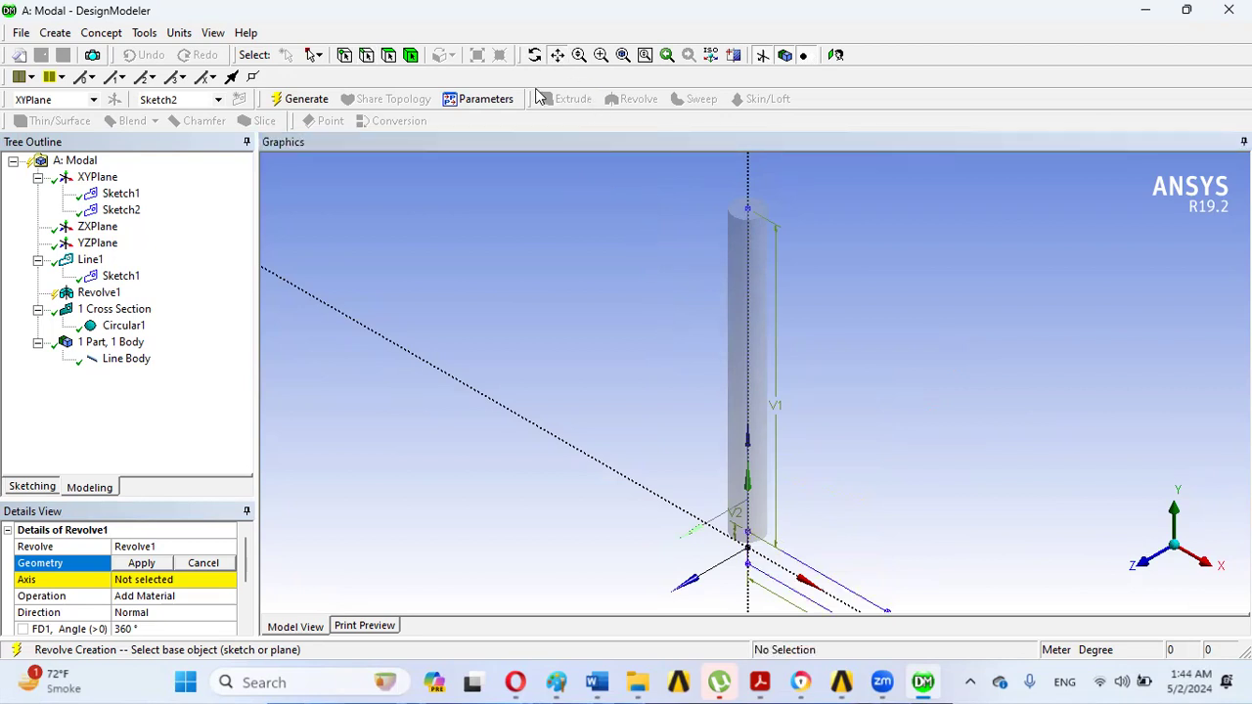
pyautogui.moveTo(627, 342); pyautogui.dragTo(563, 190)
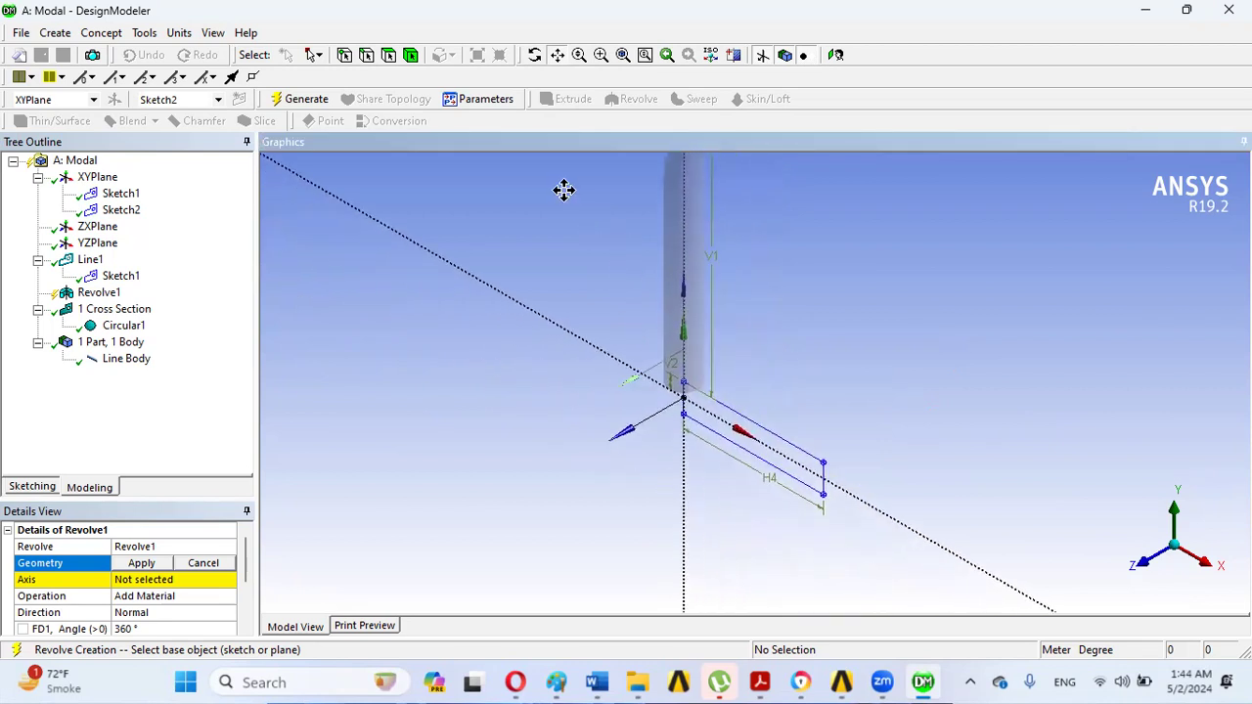
pyautogui.rightClick(564, 191)
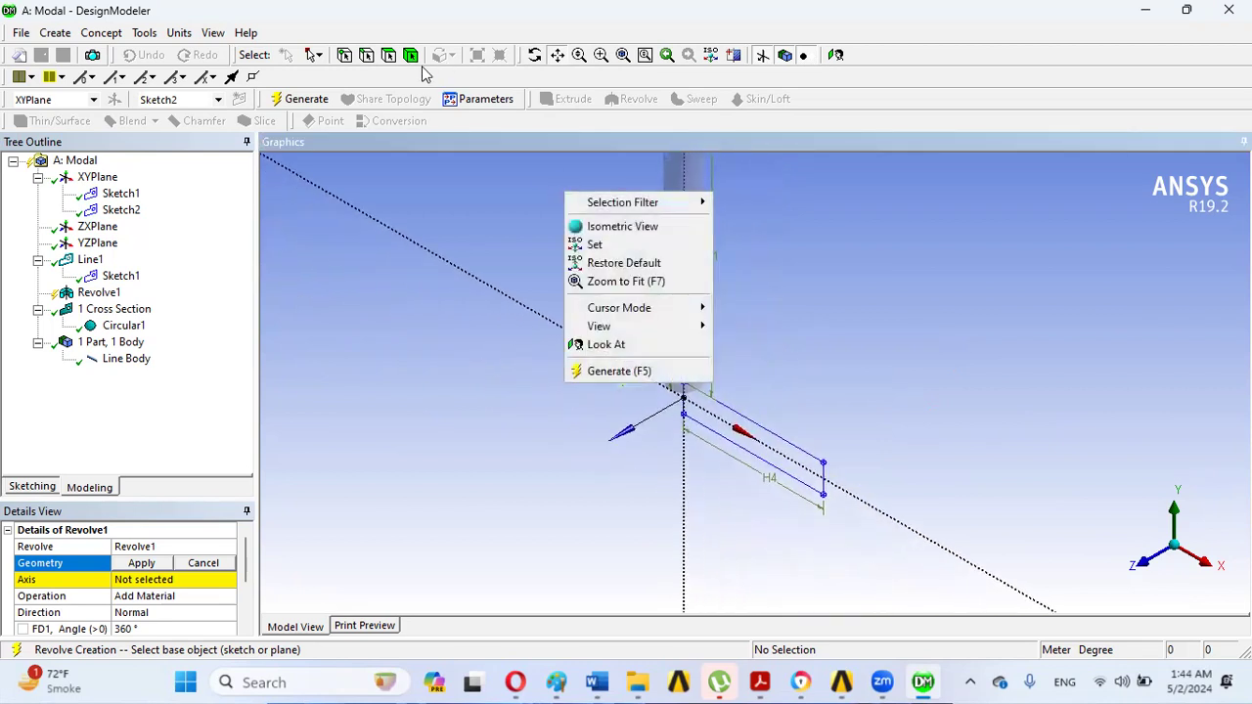
pyautogui.click(319, 55)
pyautogui.click(315, 77)
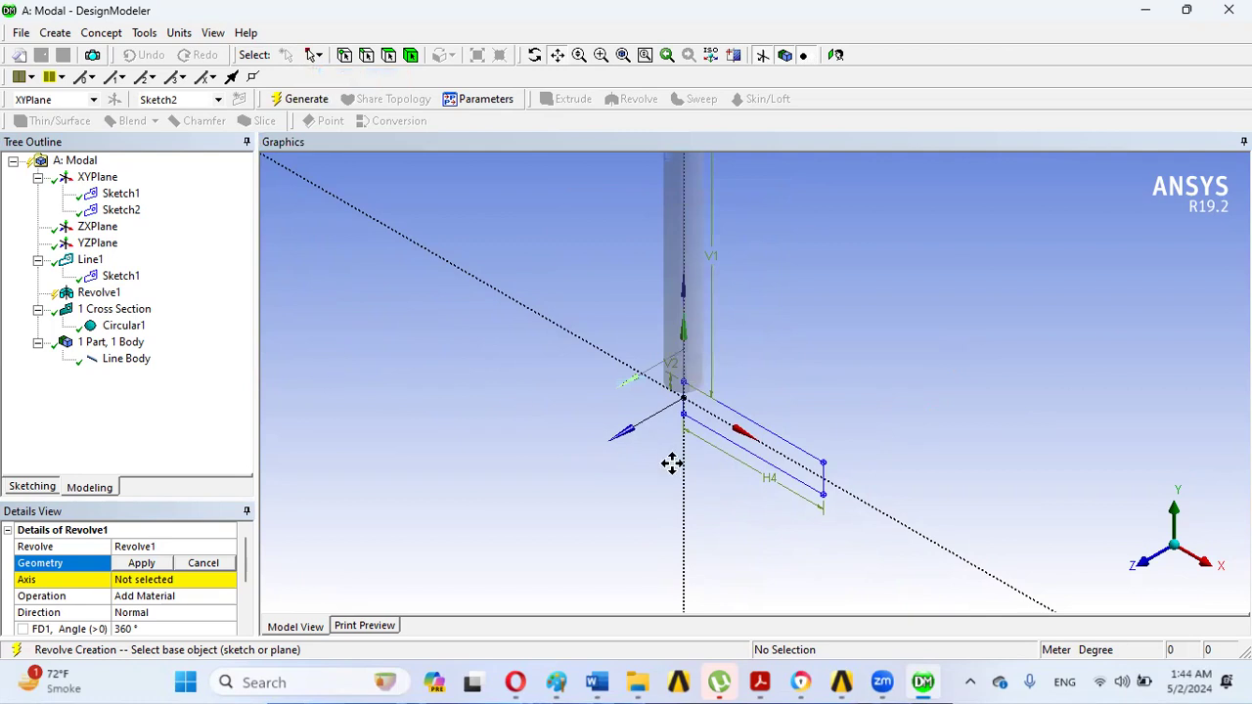
pyautogui.click(142, 563)
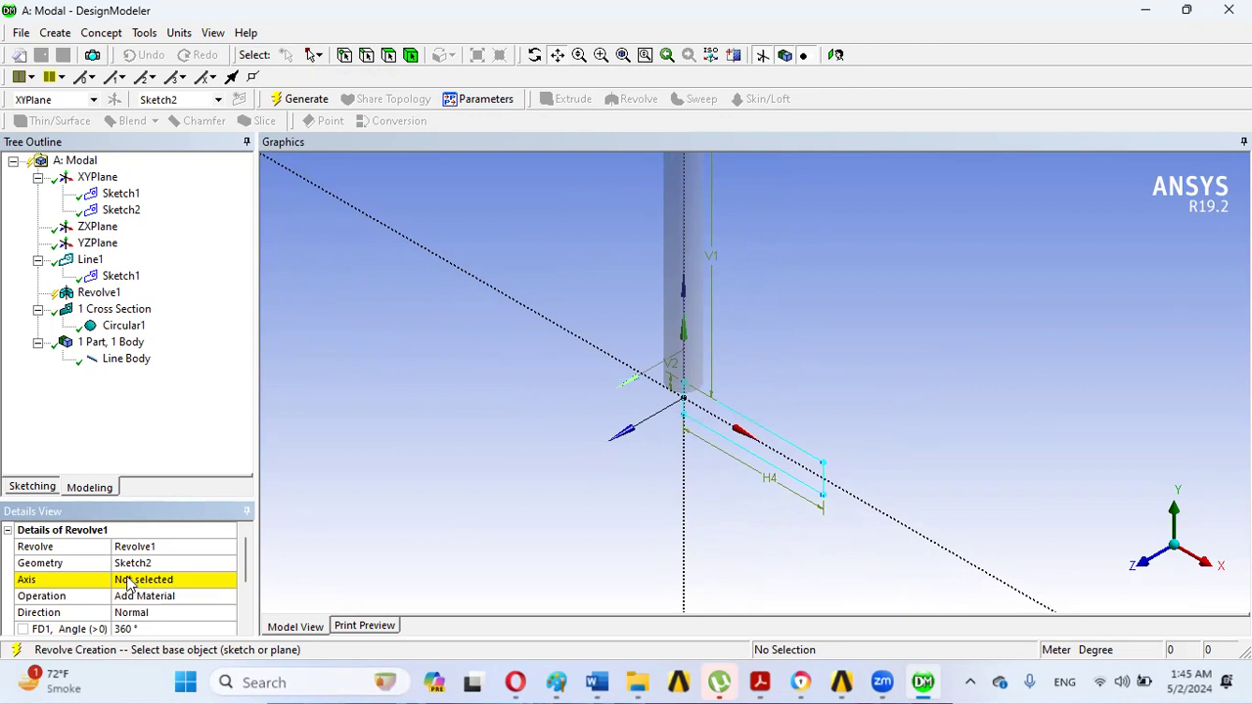
# Step: Set the vertical Y axis as the revolve axis for Sketch2 and generate the 360° disc
pyautogui.click(130, 581)
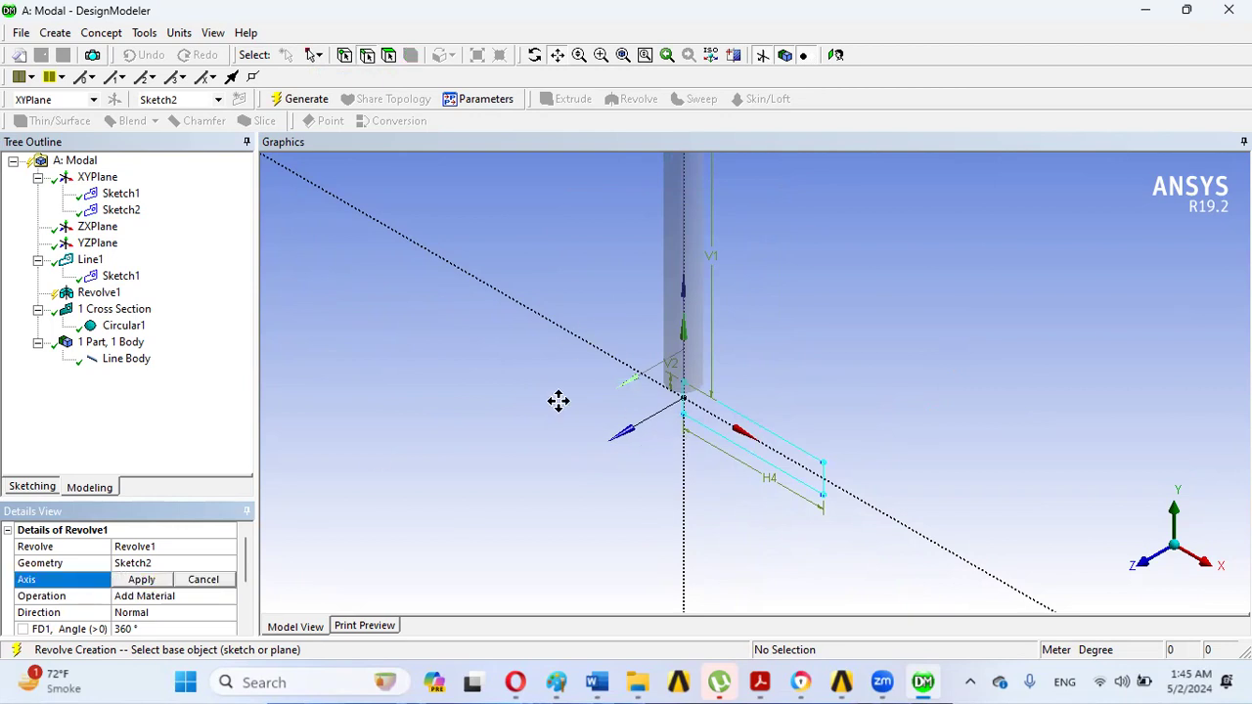
pyautogui.click(315, 59)
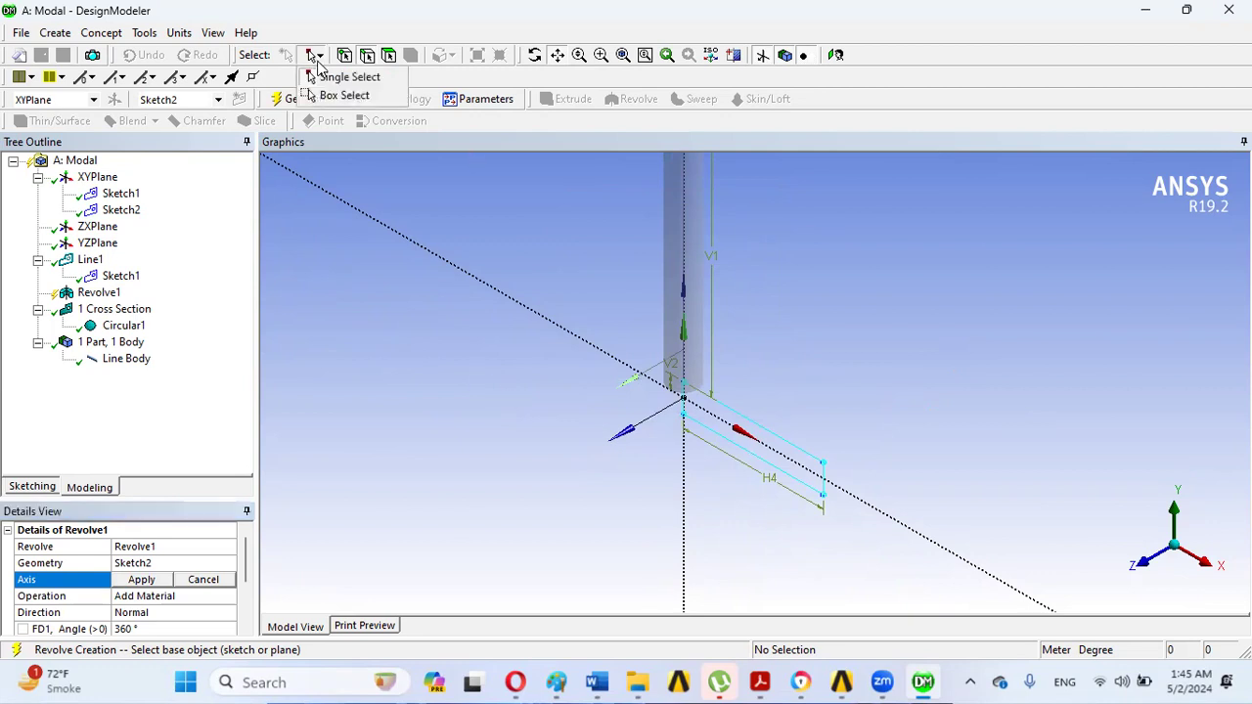
pyautogui.click(321, 76)
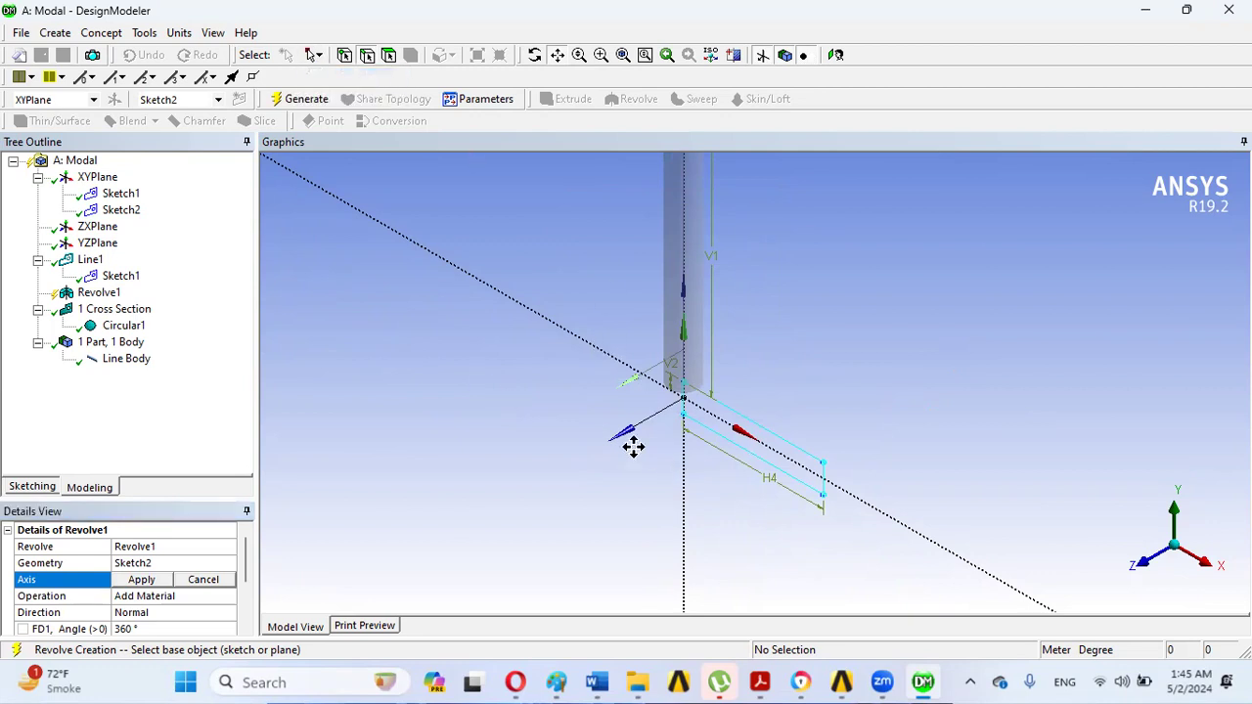
pyautogui.rightClick(480, 390)
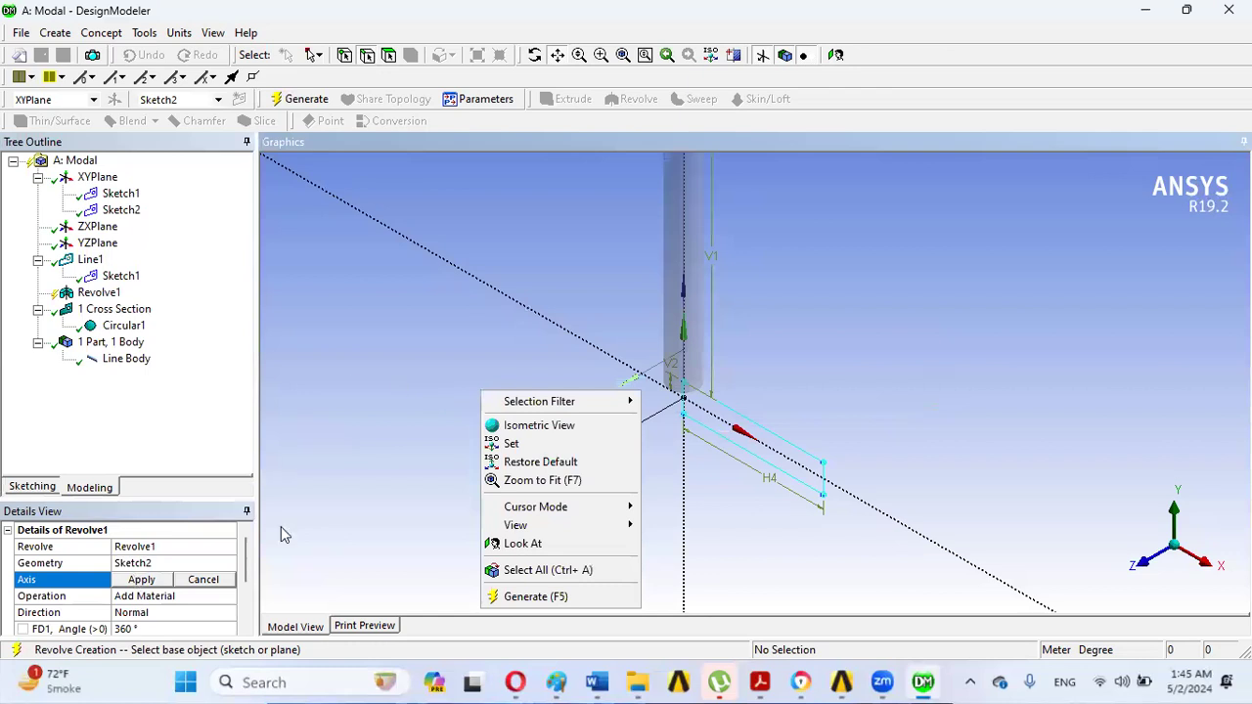
pyautogui.click(504, 235)
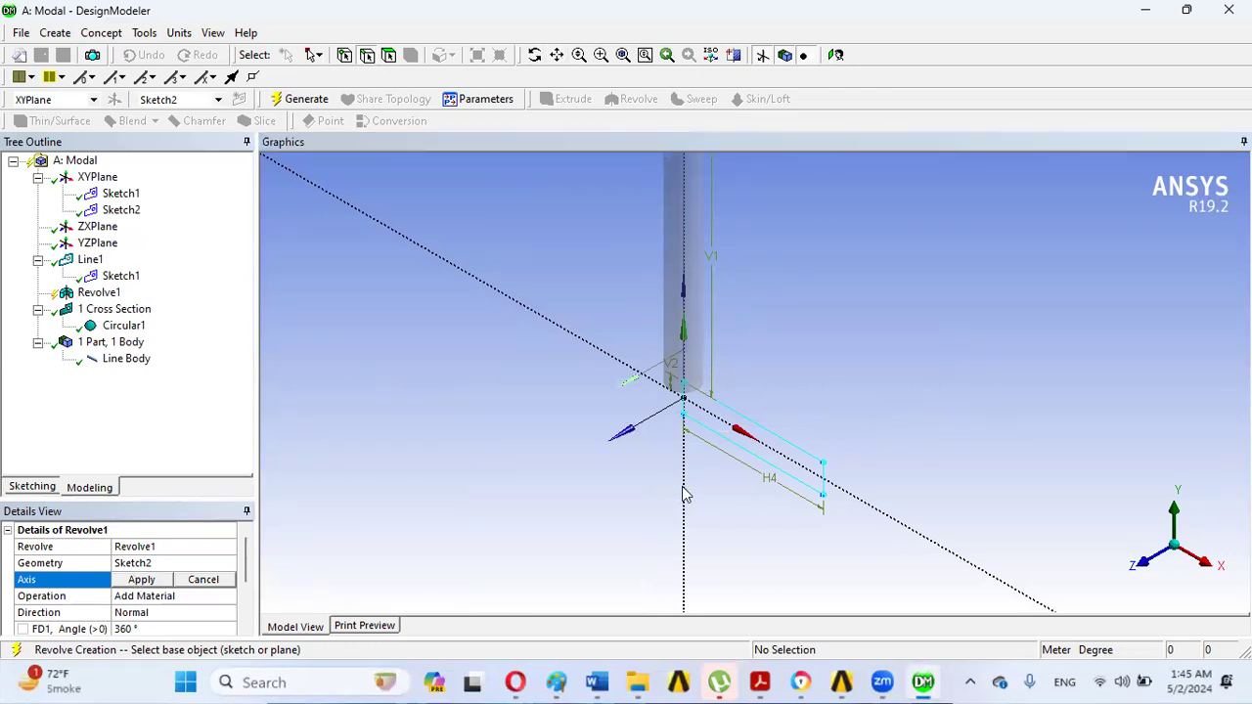
pyautogui.click(163, 581)
pyautogui.click(164, 581)
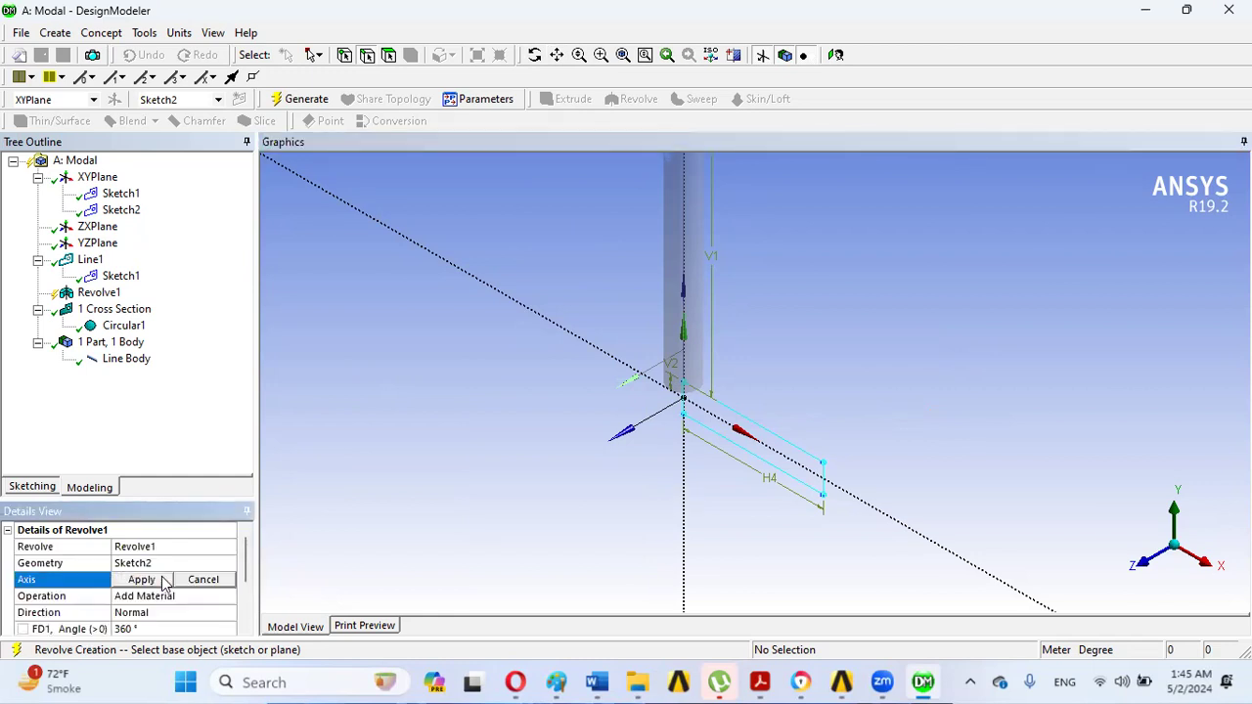
pyautogui.click(685, 474)
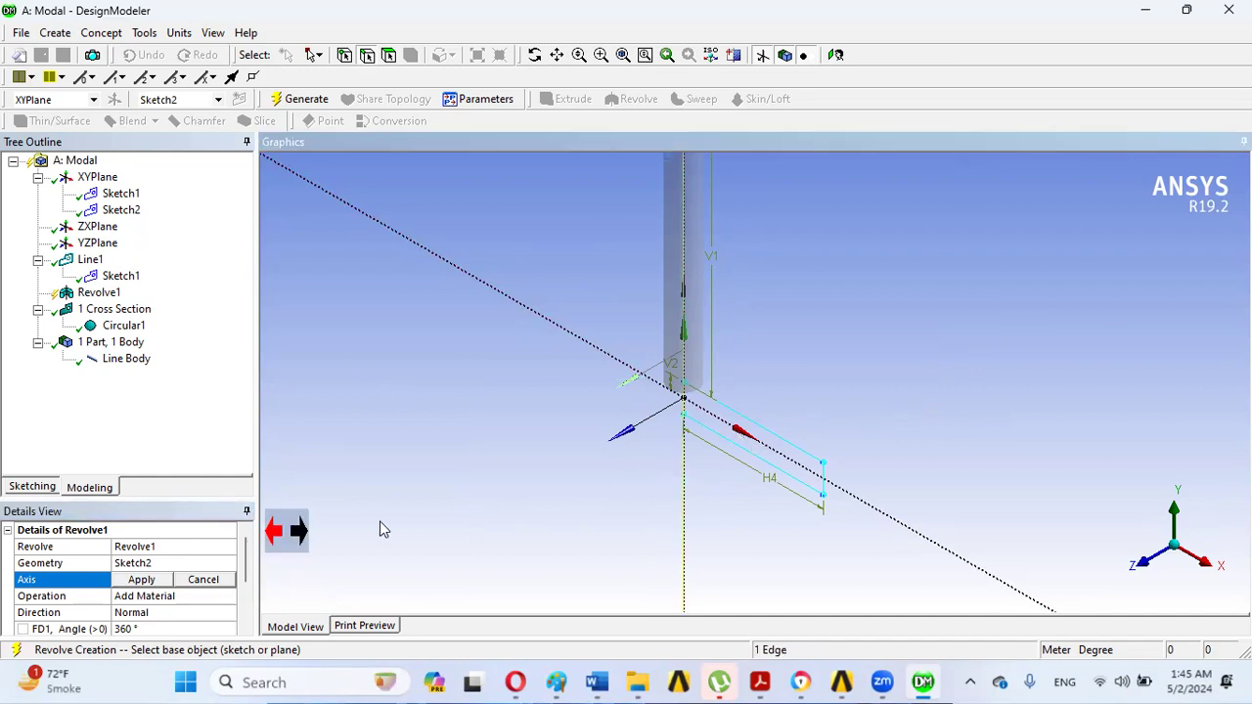
pyautogui.click(153, 583)
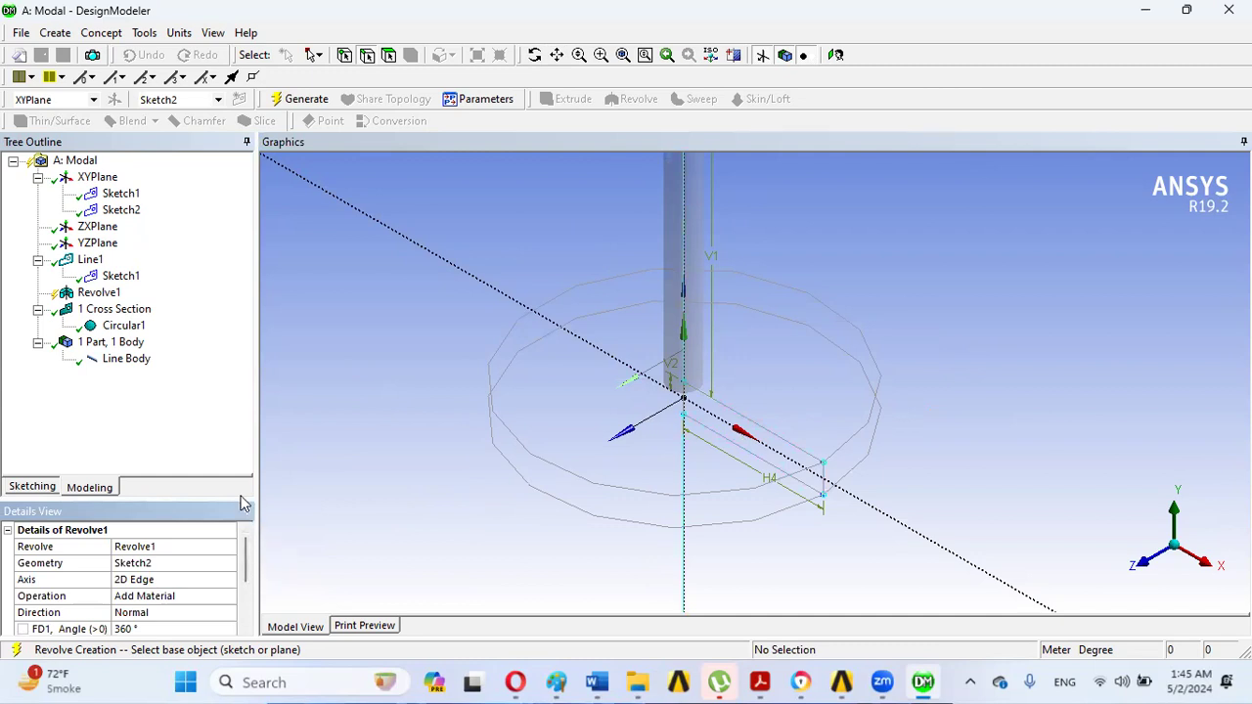
pyautogui.moveTo(240, 500); pyautogui.dragTo(252, 408)
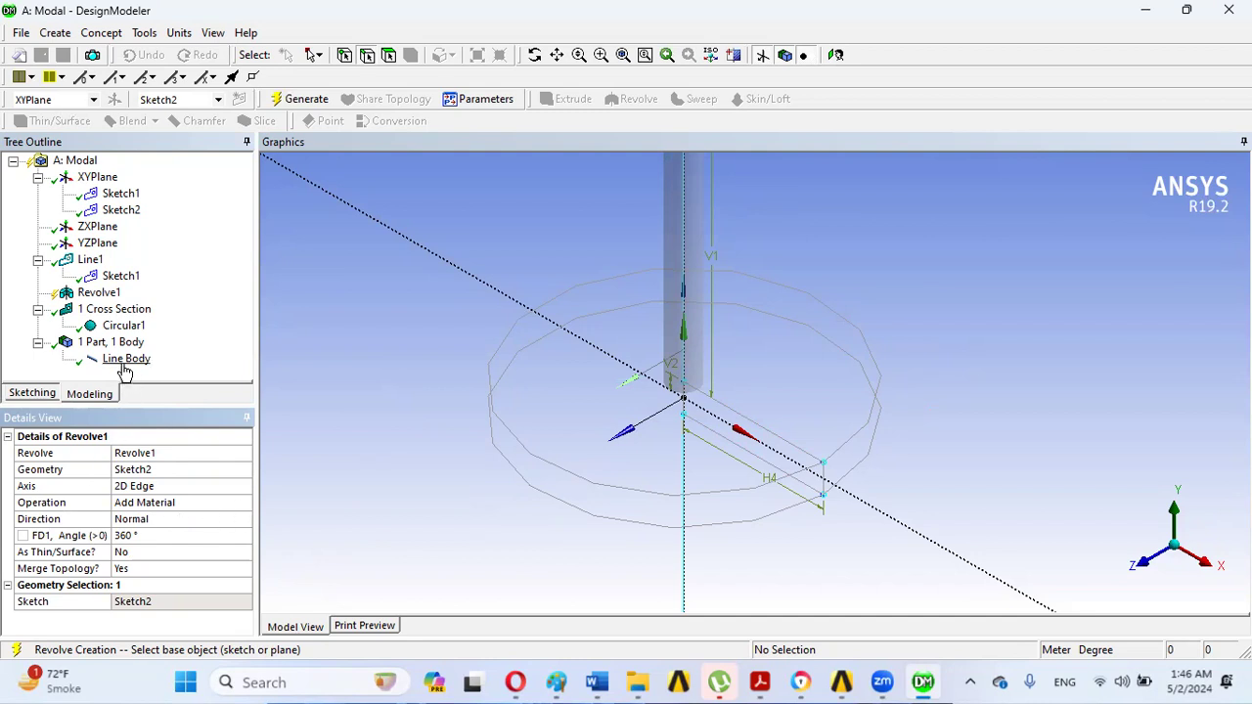
pyautogui.click(298, 99)
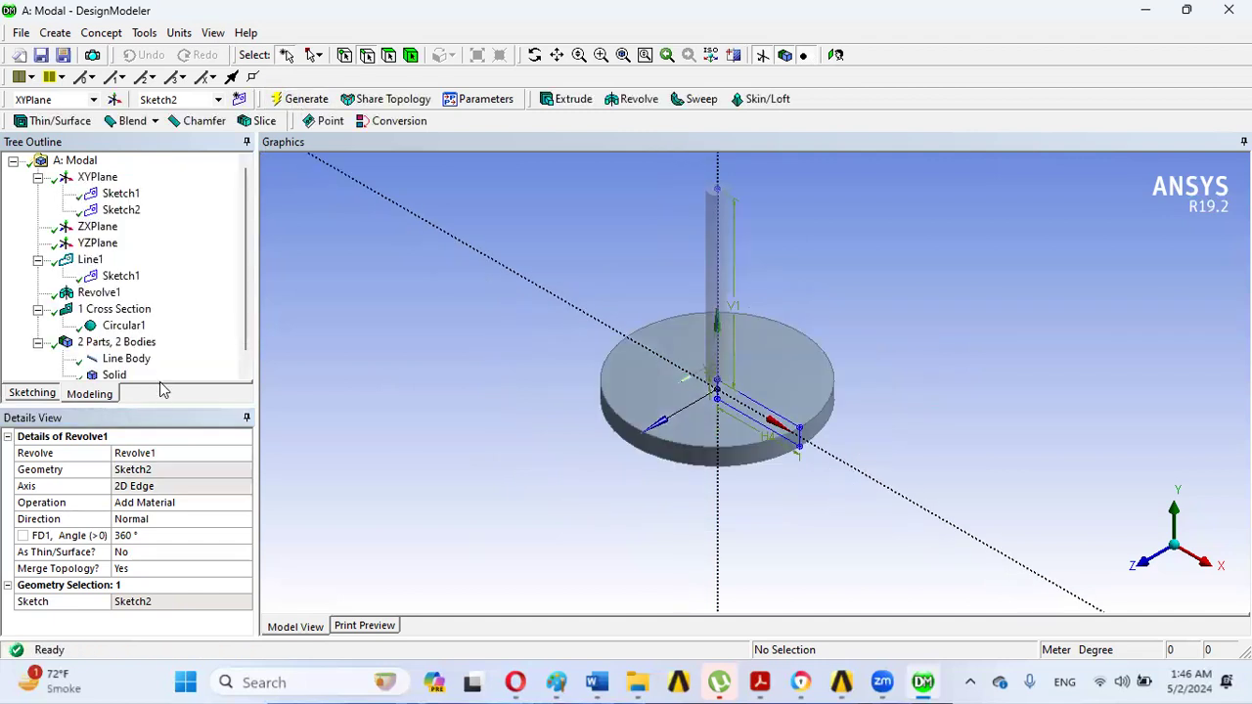
# Step: Examine the details of the shaft's line body and the disc's solid body
pyautogui.scroll(-1, 246, 274)
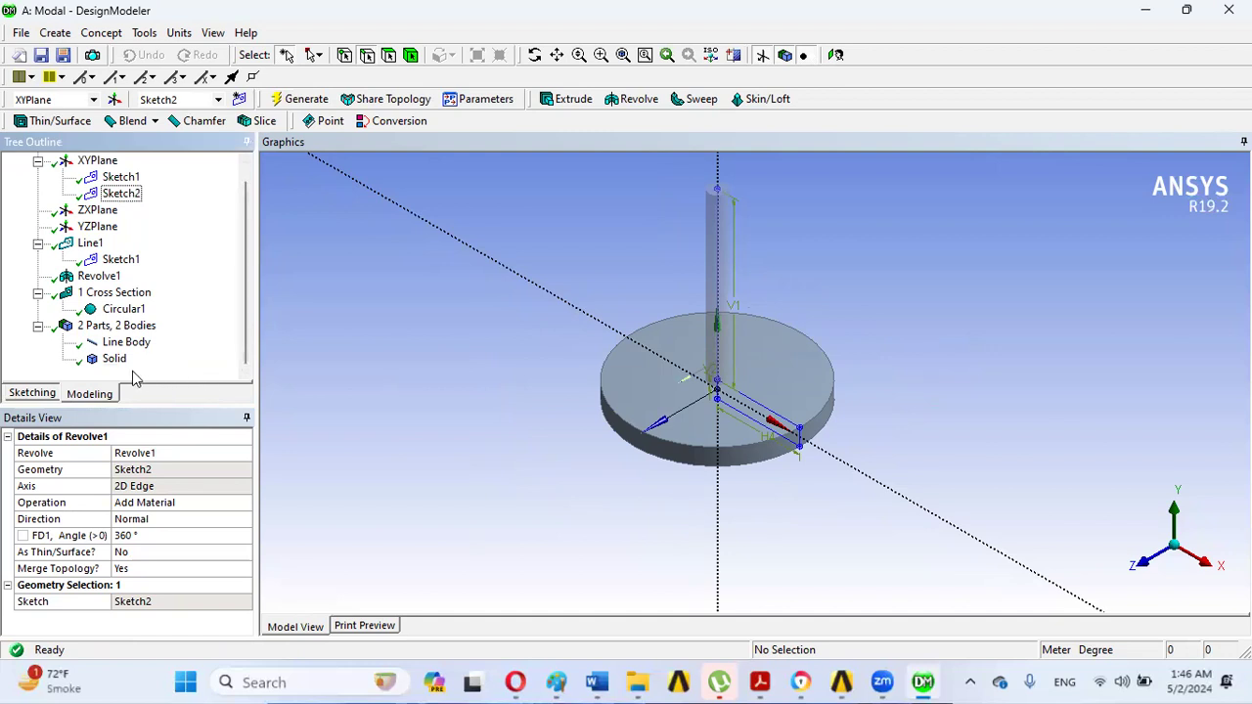
pyautogui.click(121, 344)
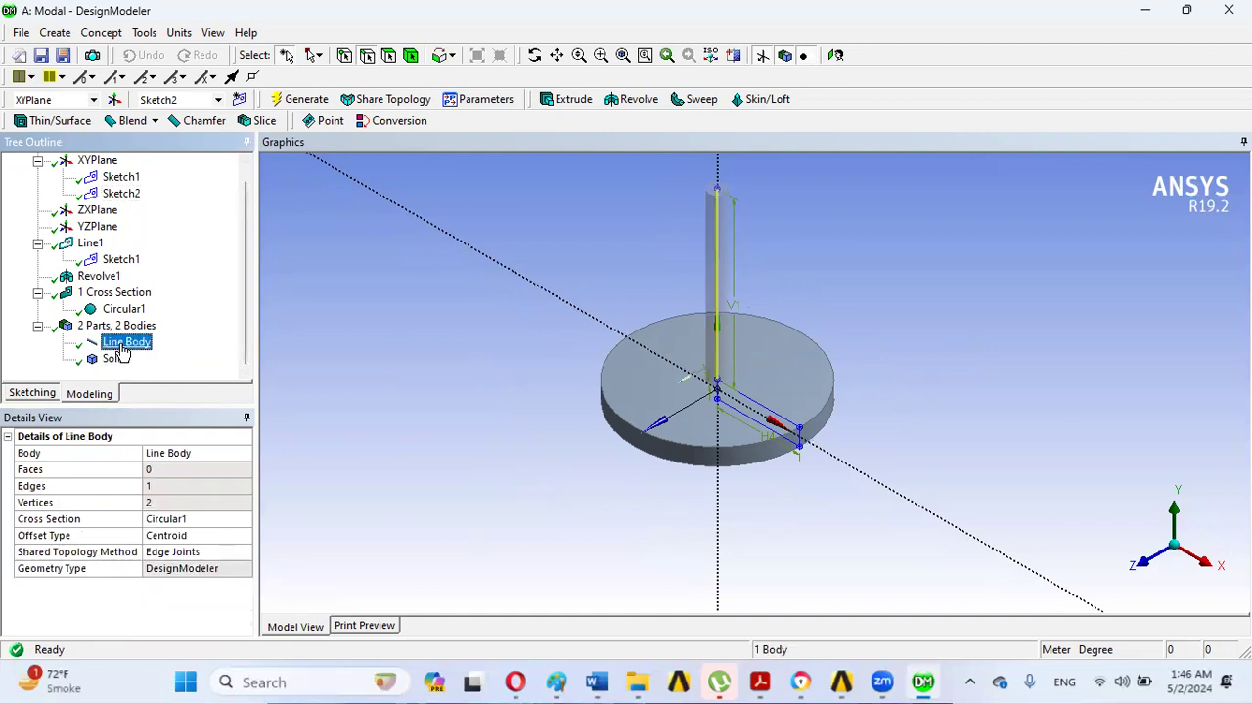
pyautogui.click(118, 360)
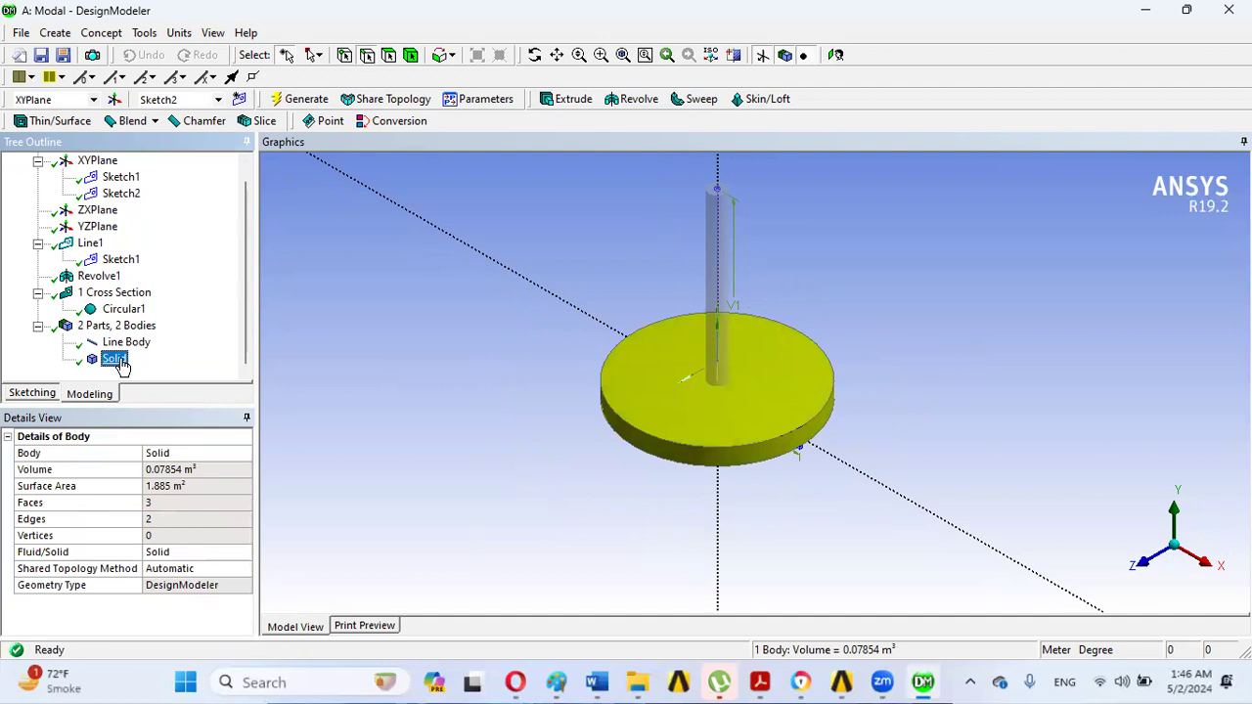
pyautogui.click(125, 344)
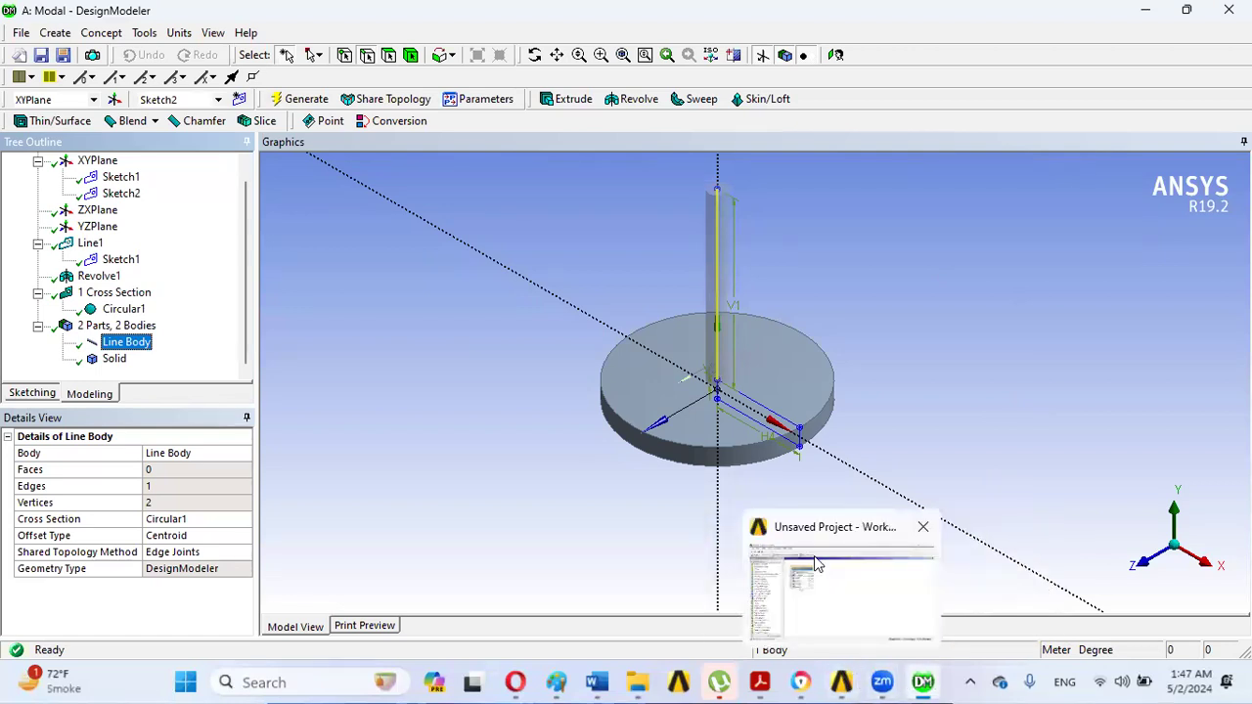
# Step: Switch to Workbench, open the Modal system's Engineering Data, and rename the Structural Steel material as shaft
pyautogui.click(843, 682)
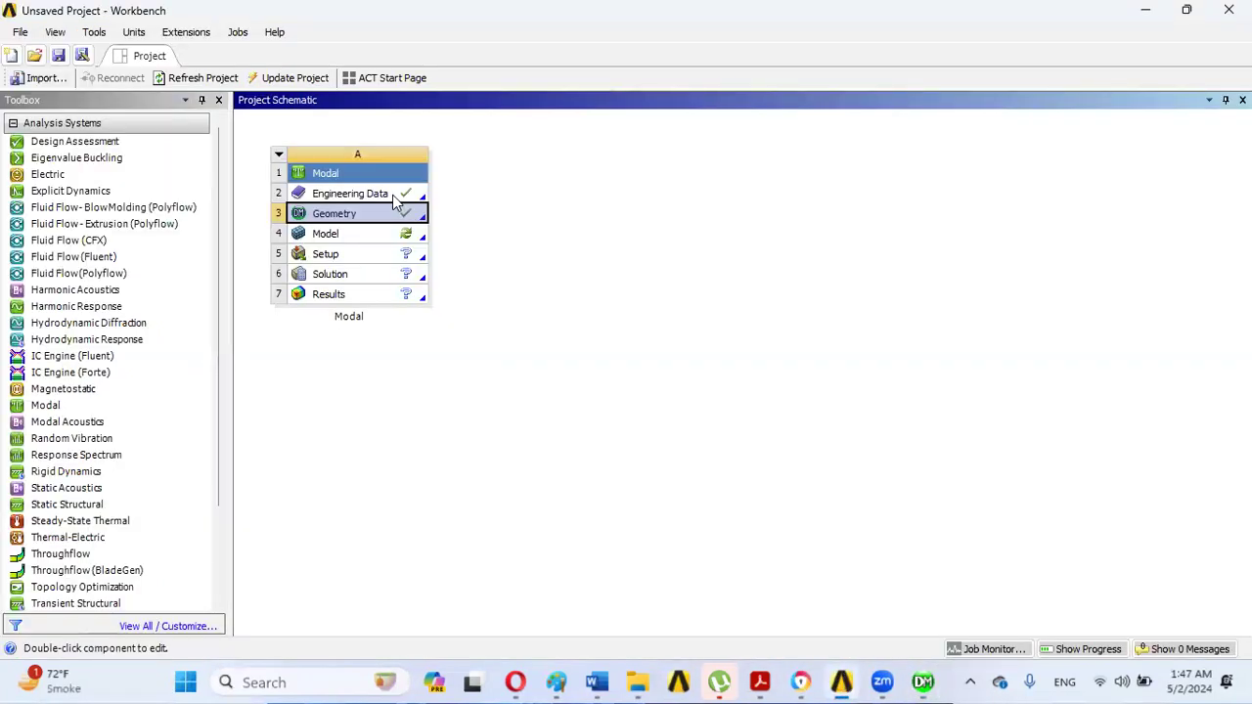
pyautogui.click(392, 194)
pyautogui.doubleClick(392, 195)
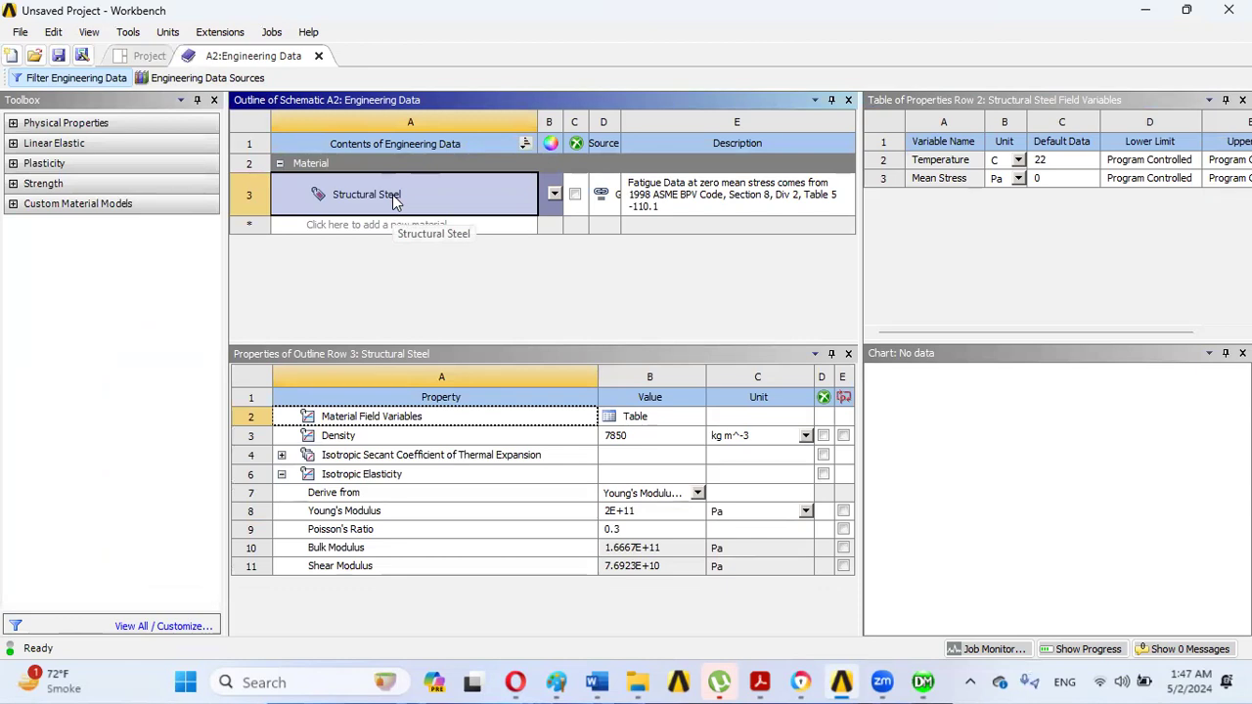
pyautogui.click(392, 195)
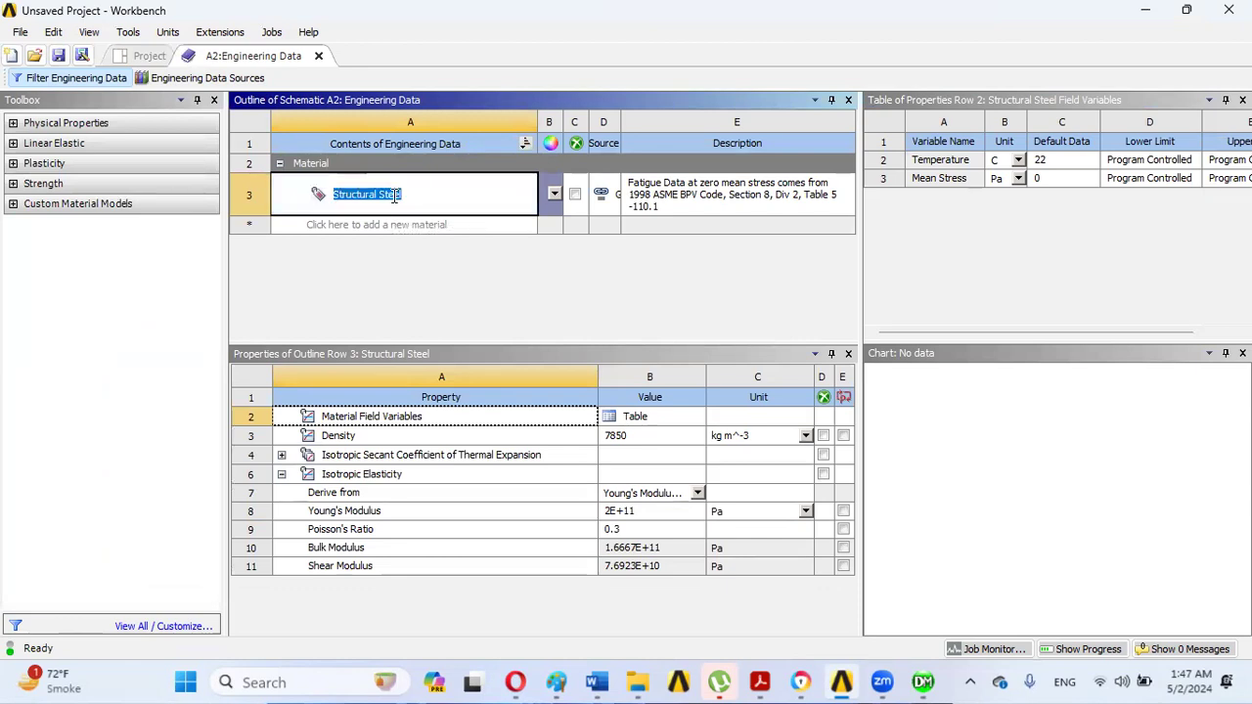
pyautogui.write('shaft')
# Step: Set the shaft material's density to 1e-40 kg m^-3
pyautogui.click(634, 434)
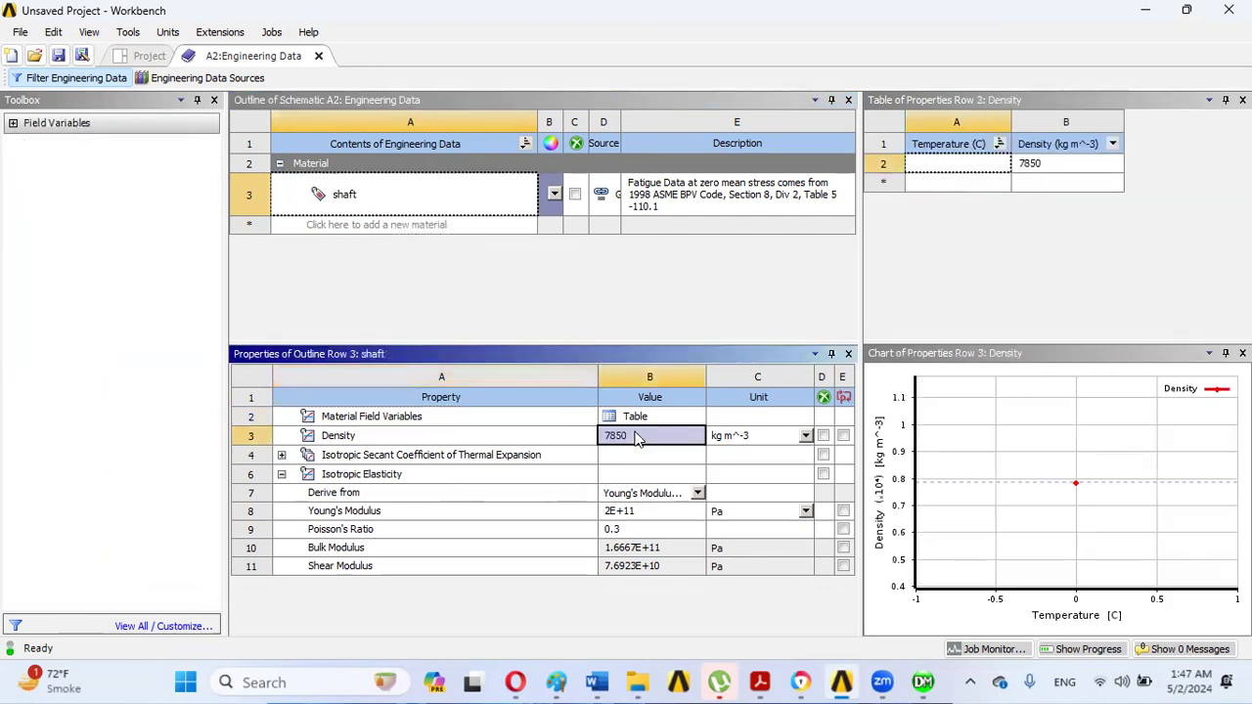
pyautogui.write('1e')
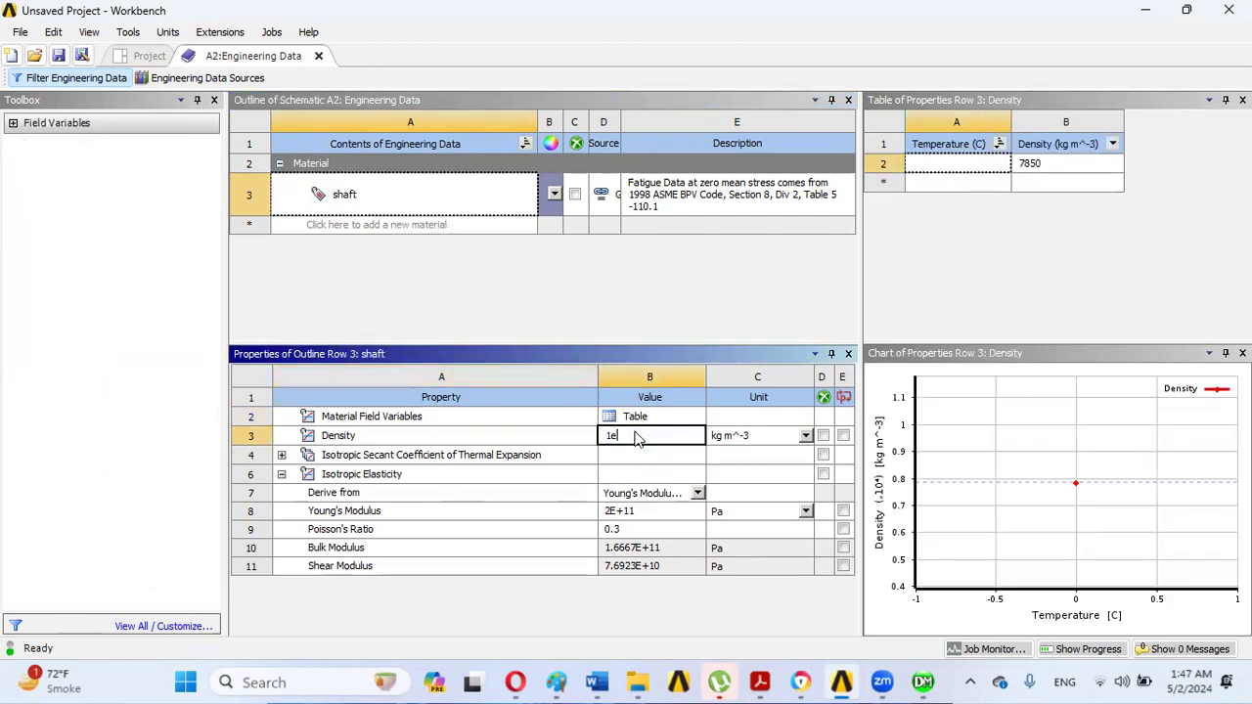
pyautogui.write('-40')
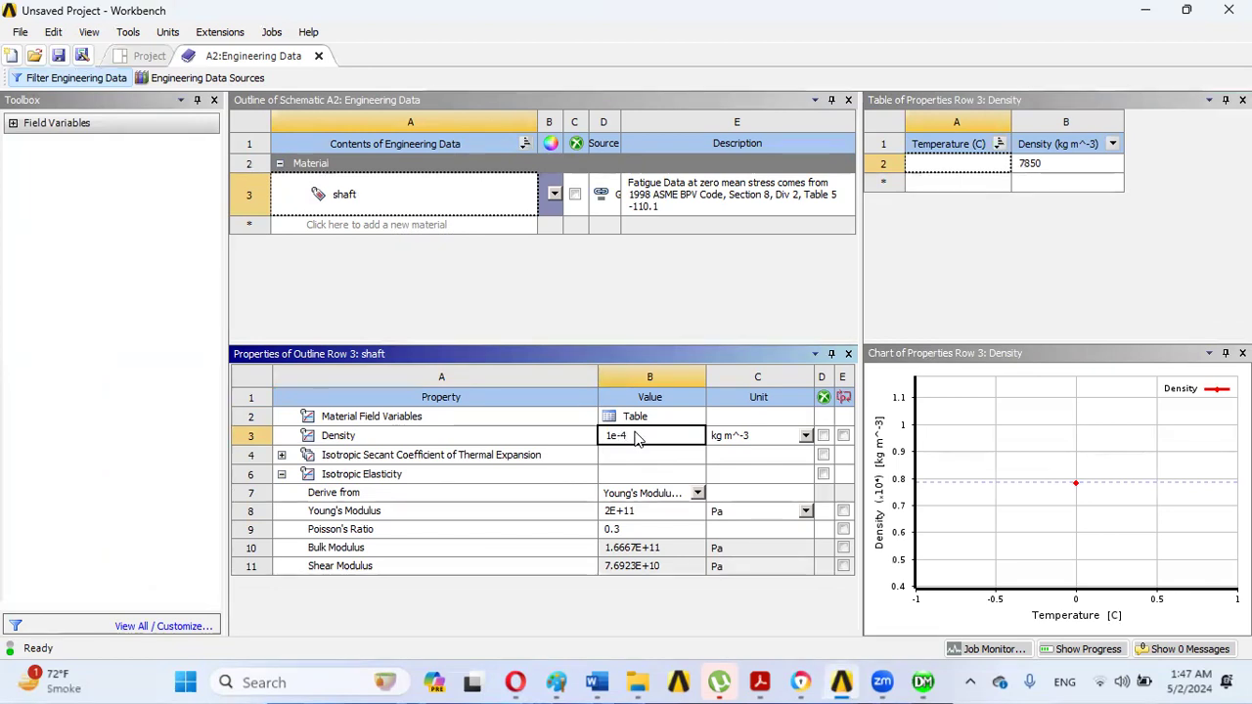
pyautogui.press('Return')
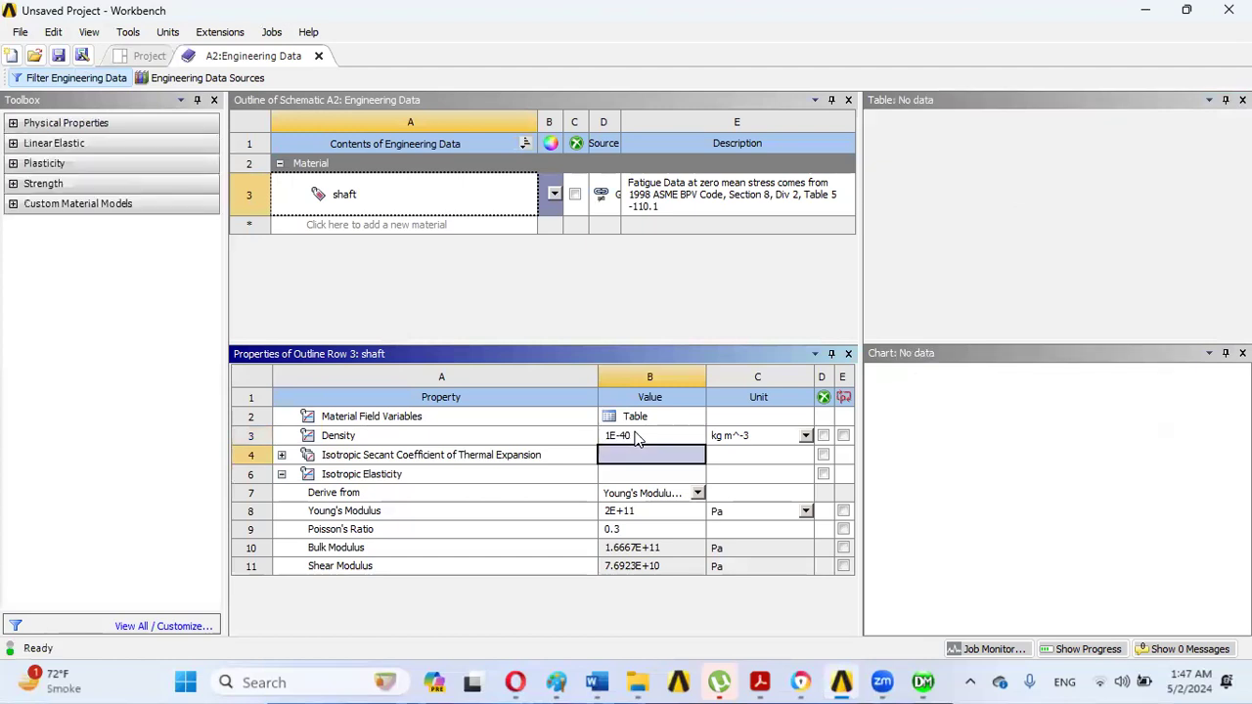
# Step: Duplicate the shaft material and rename the copy as disk
pyautogui.click(290, 196)
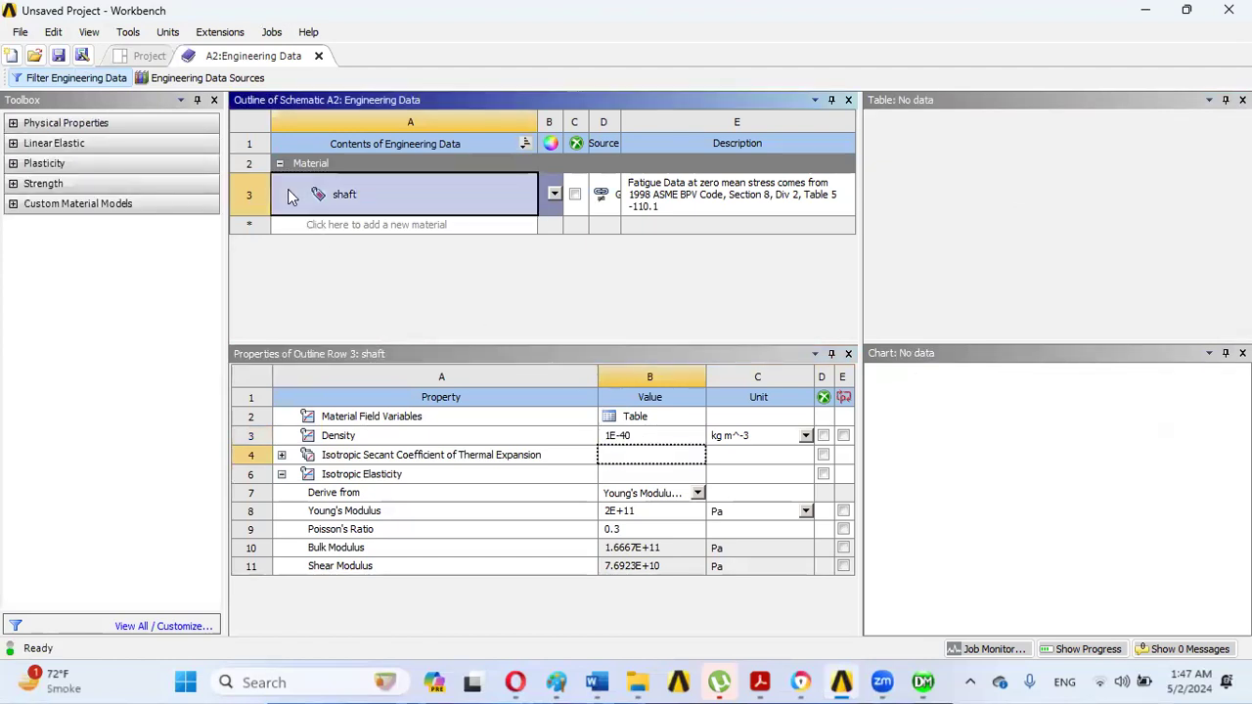
pyautogui.rightClick(290, 196)
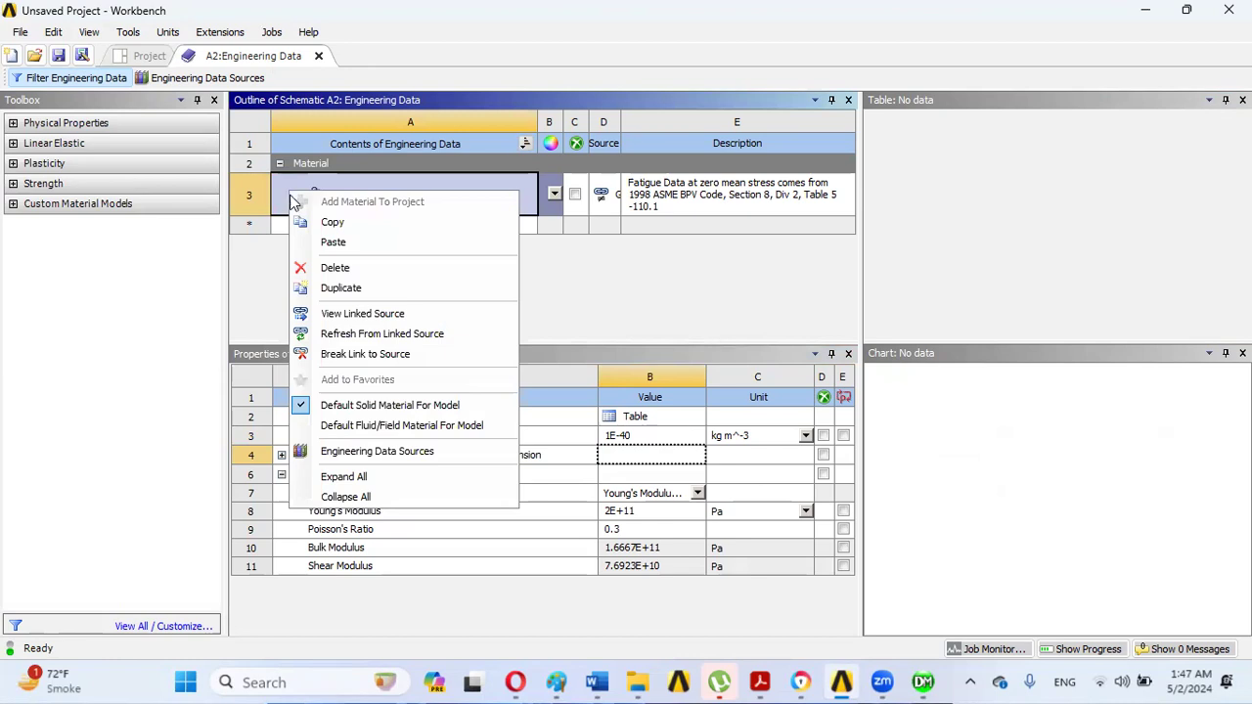
pyautogui.click(331, 285)
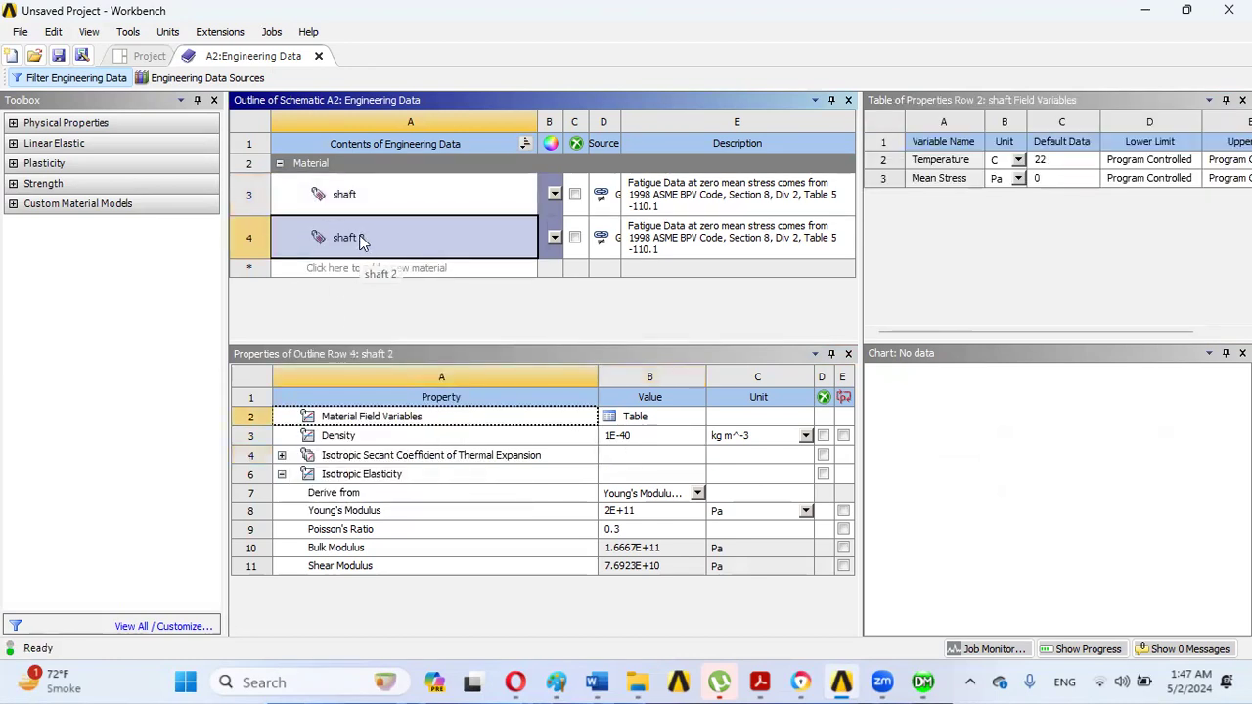
pyautogui.click(359, 240)
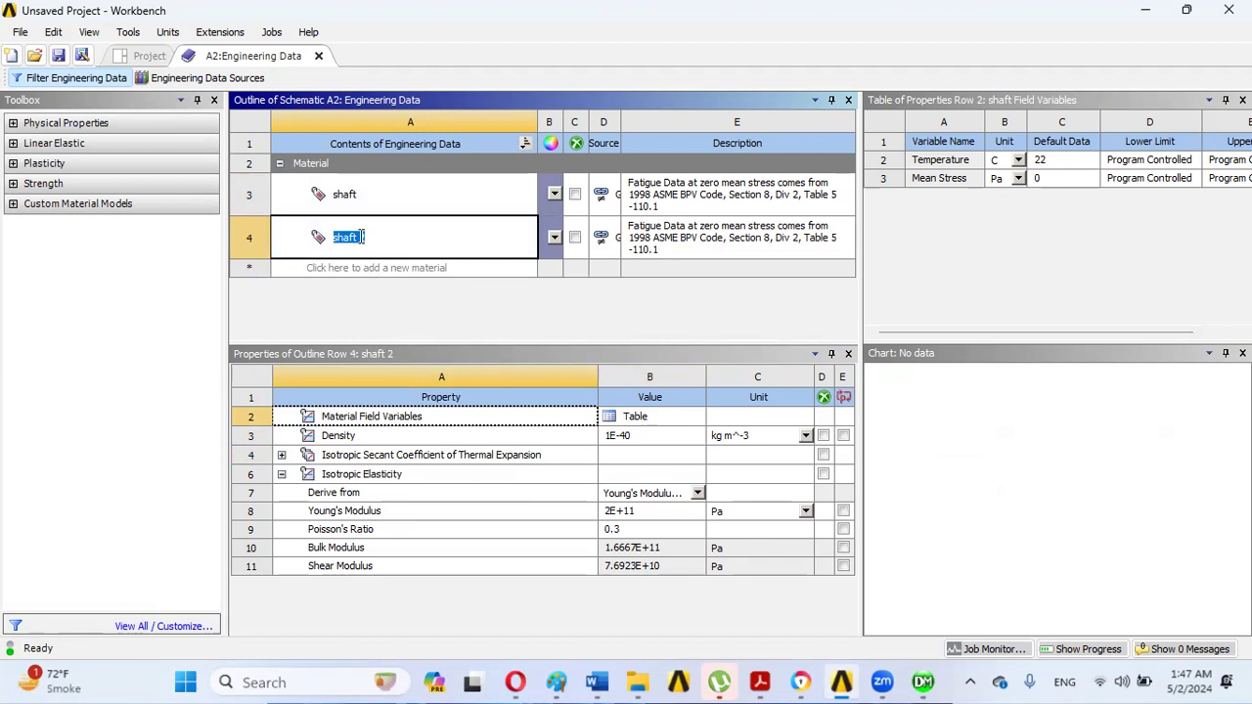
pyautogui.write('disk')
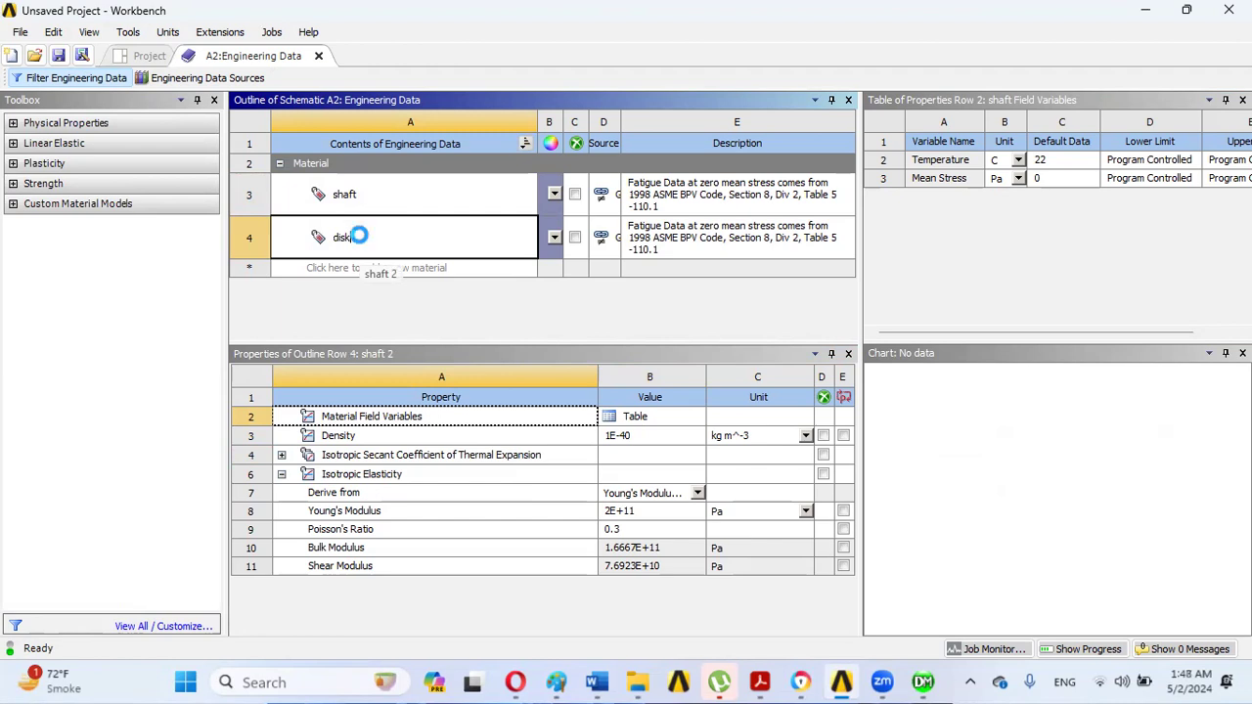
pyautogui.press('Return')
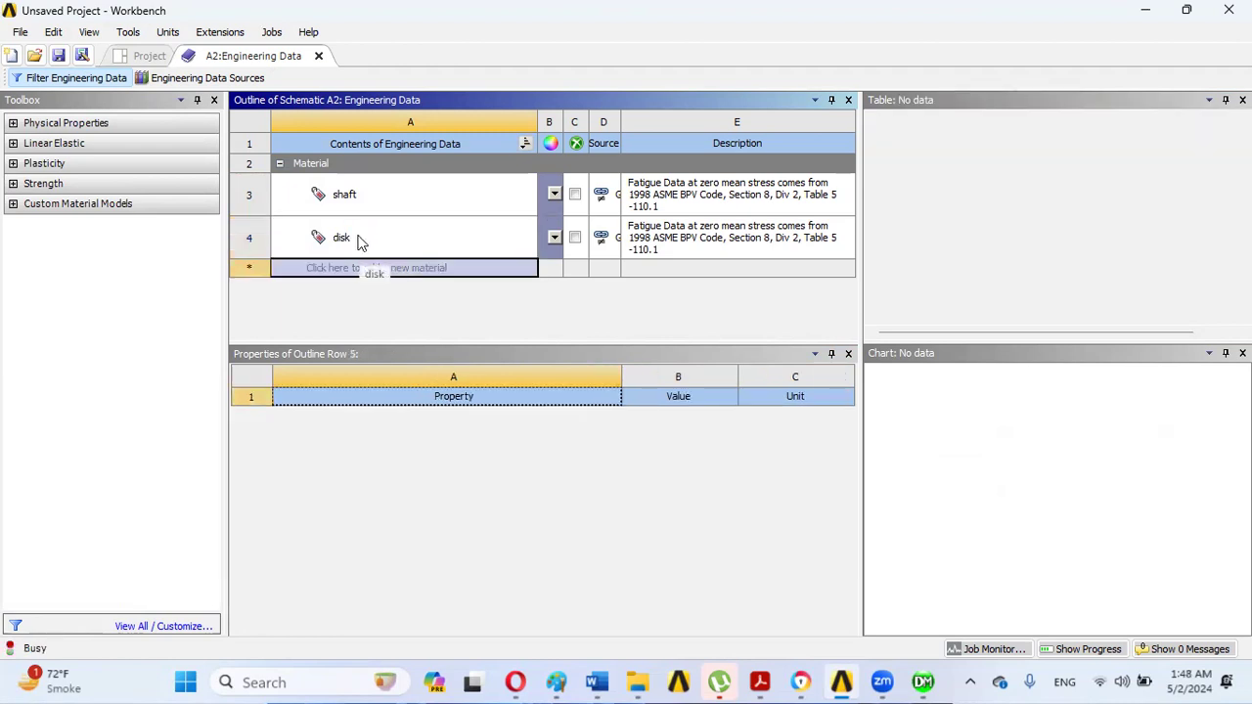
pyautogui.click(359, 240)
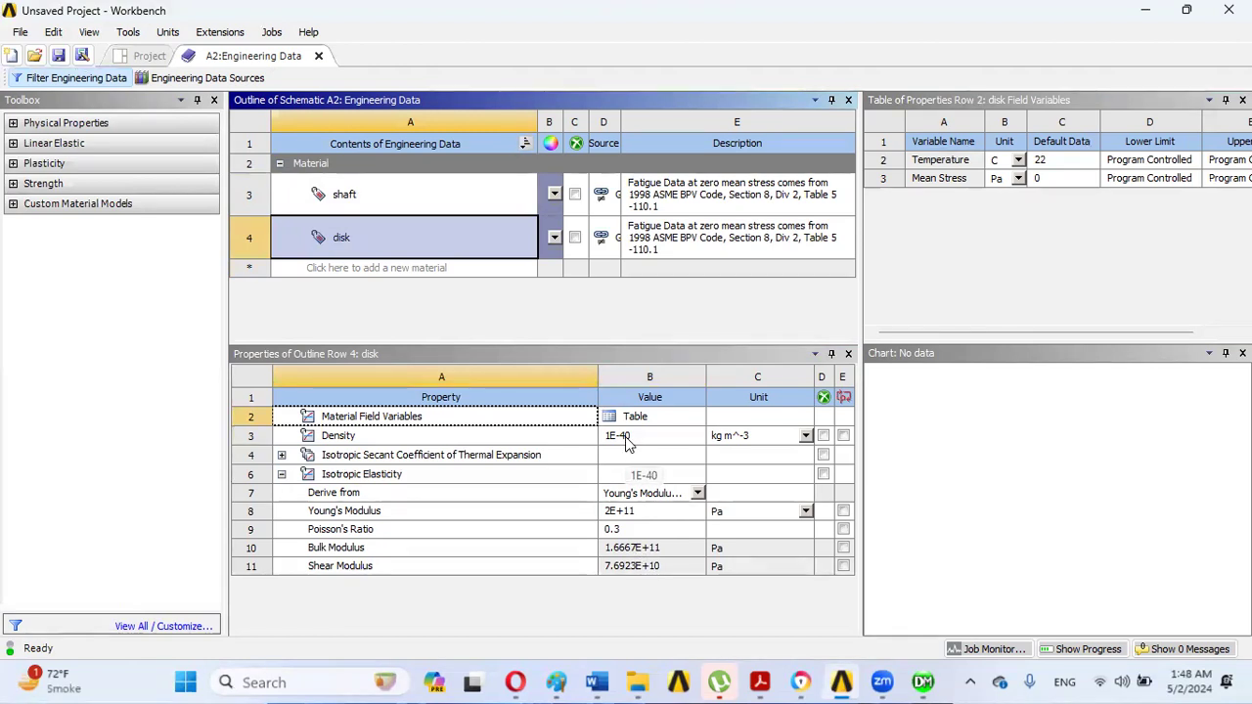
# Step: Return to the project schematic and open the Modal system's Model in Mechanical
pyautogui.click(142, 55)
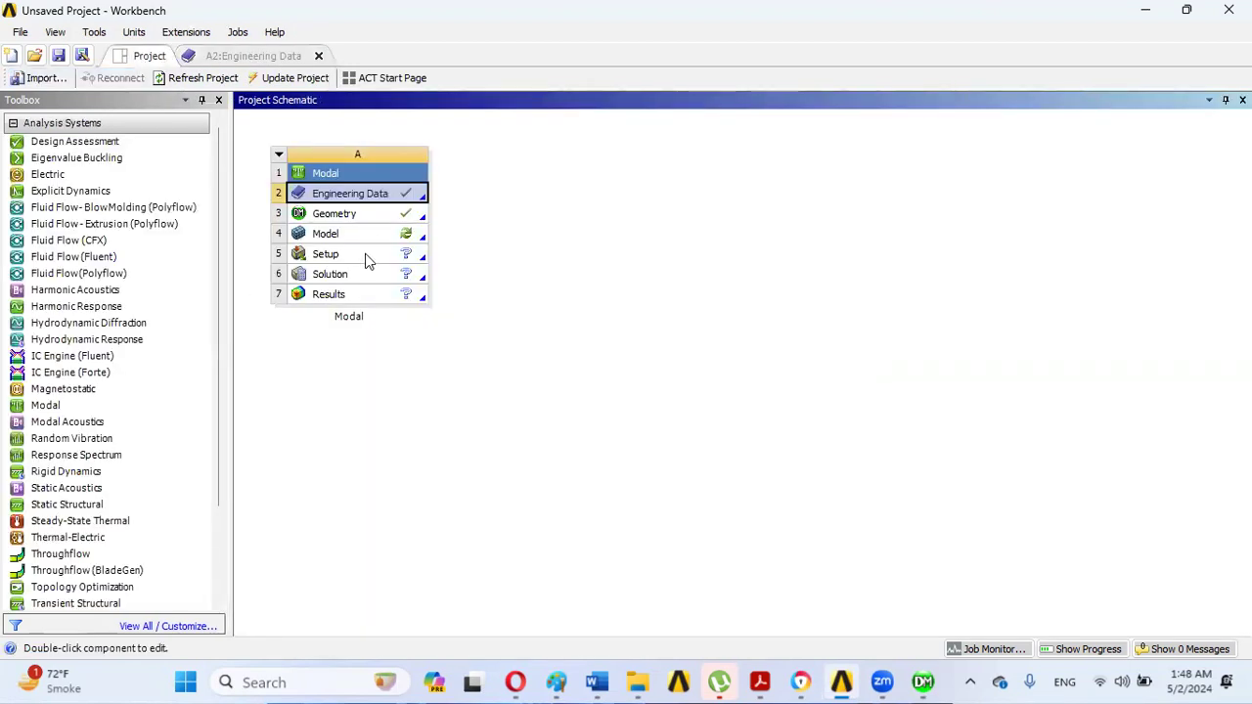
pyautogui.click(361, 217)
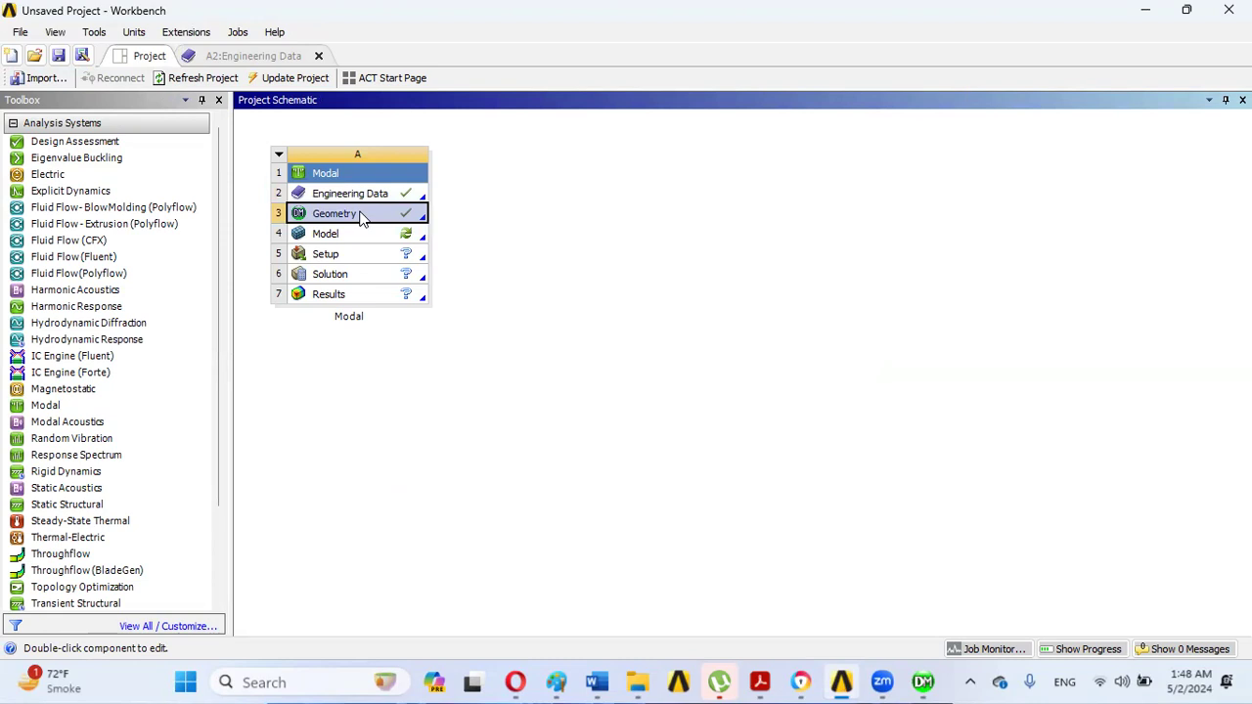
pyautogui.click(327, 239)
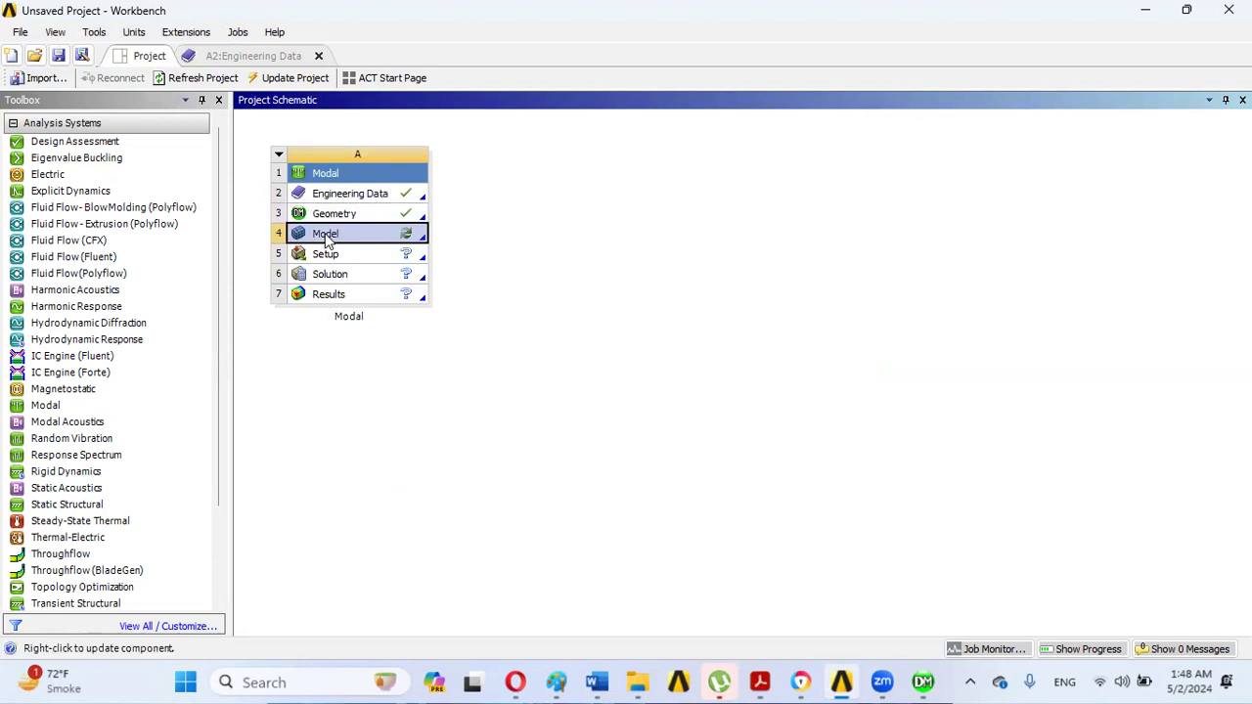
pyautogui.doubleClick(328, 239)
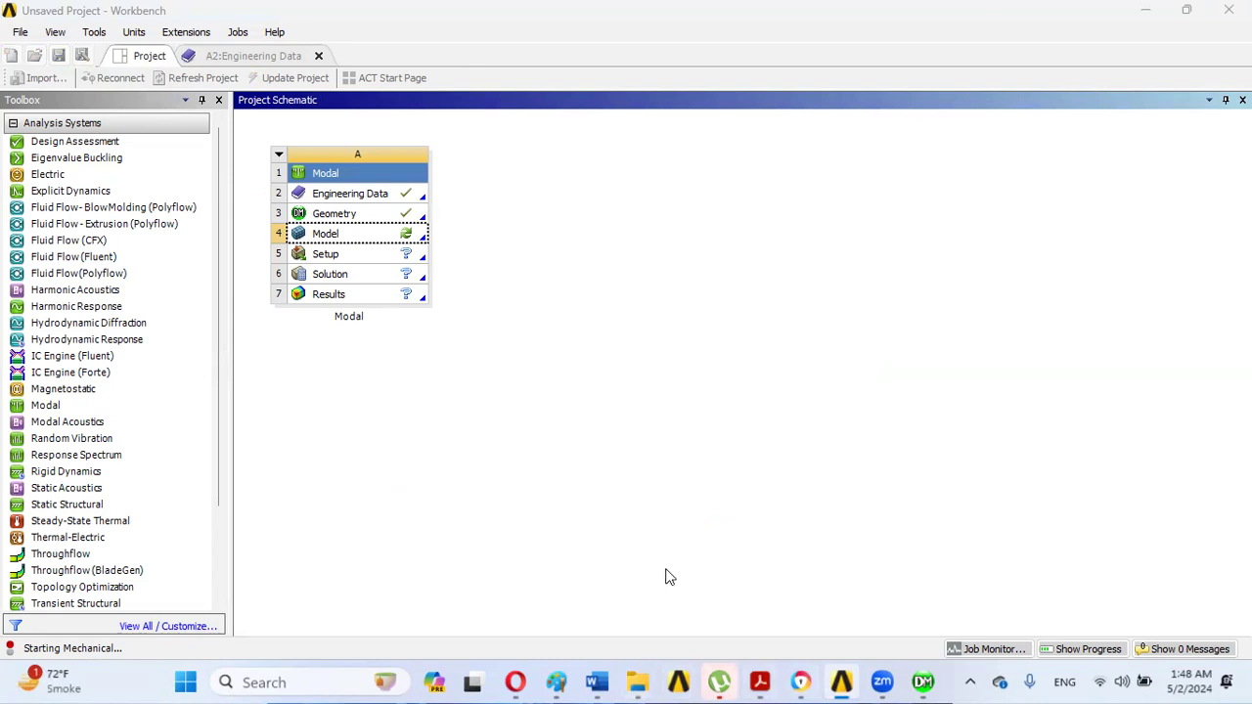
# Step: Review the torsional disc in Figure 2.14 of the textbook PDF and switch to Mechanical
pyautogui.moveTo(764, 682)
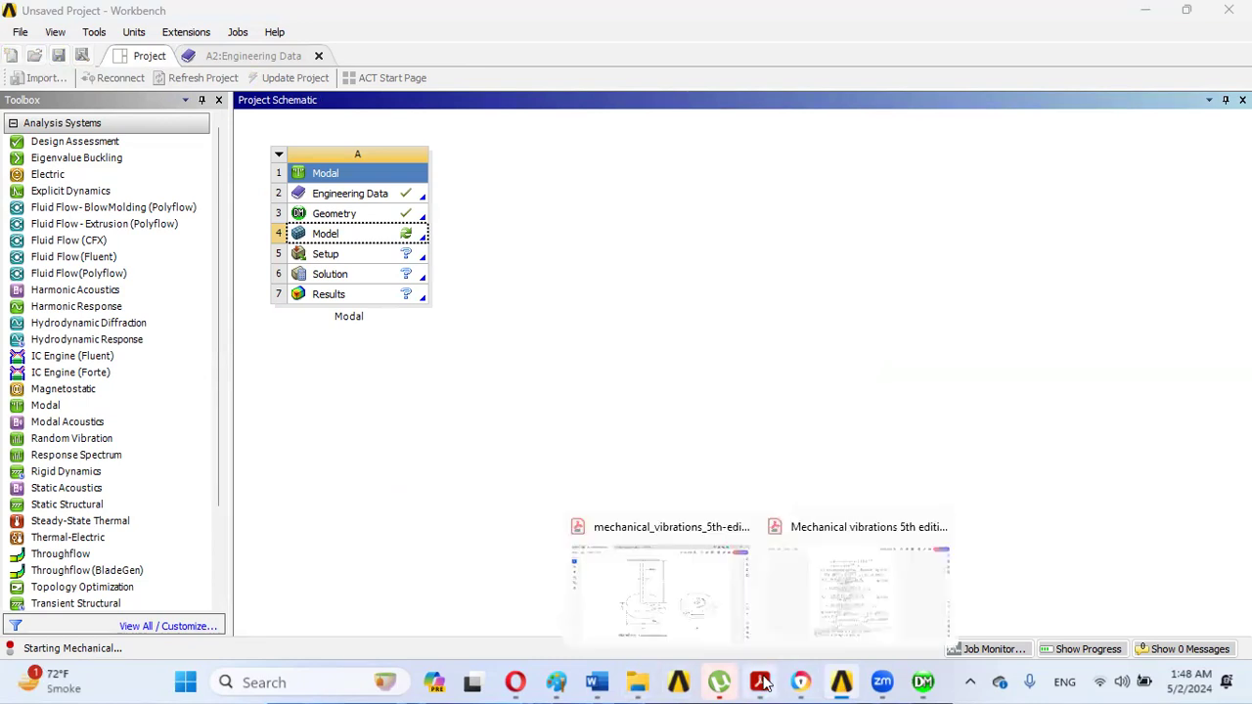
pyautogui.click(692, 579)
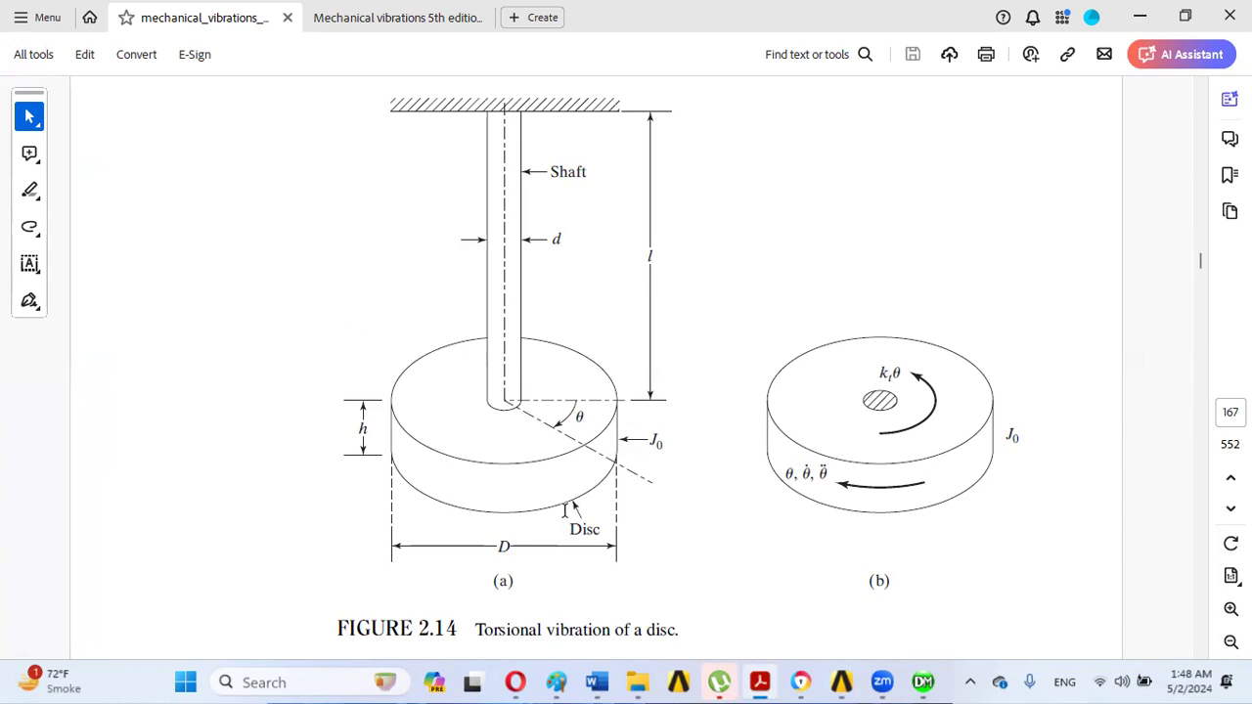
pyautogui.click(922, 681)
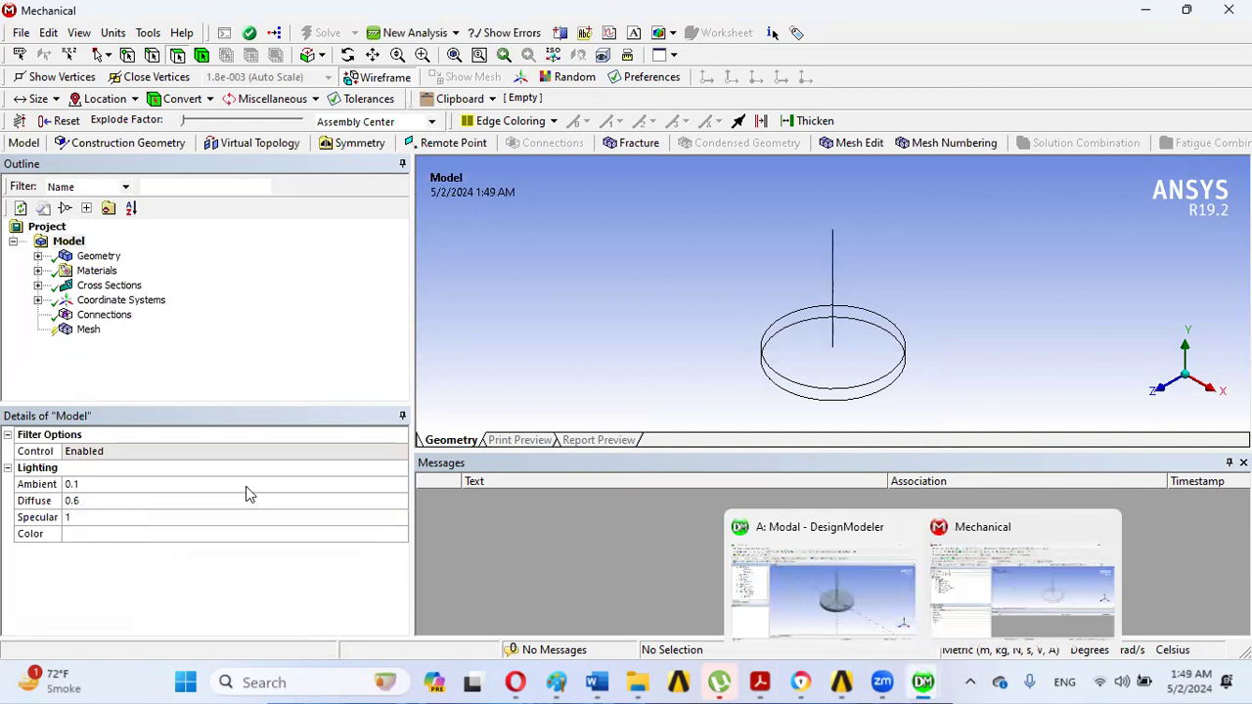
# Step: Inspect the solid disc's volume, mass and moment of inertia properties under the model's geometry
pyautogui.click(37, 255)
pyautogui.click(112, 285)
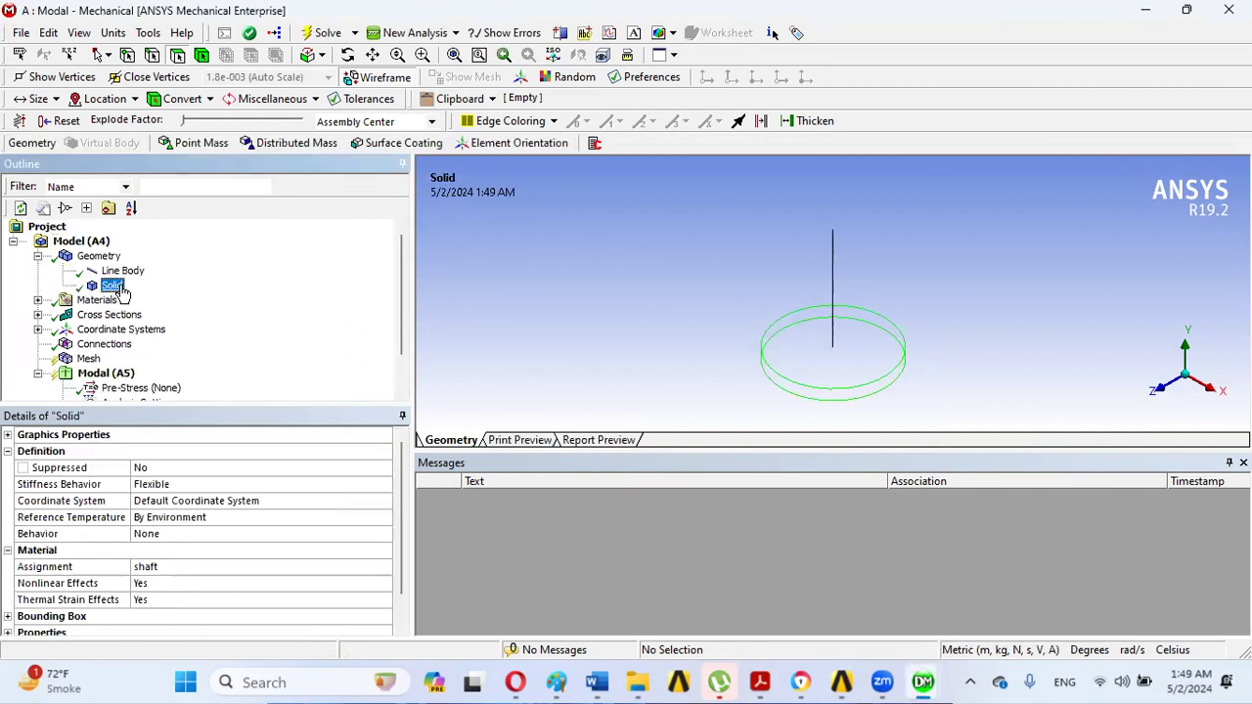
pyautogui.scroll(-1, 410, 518)
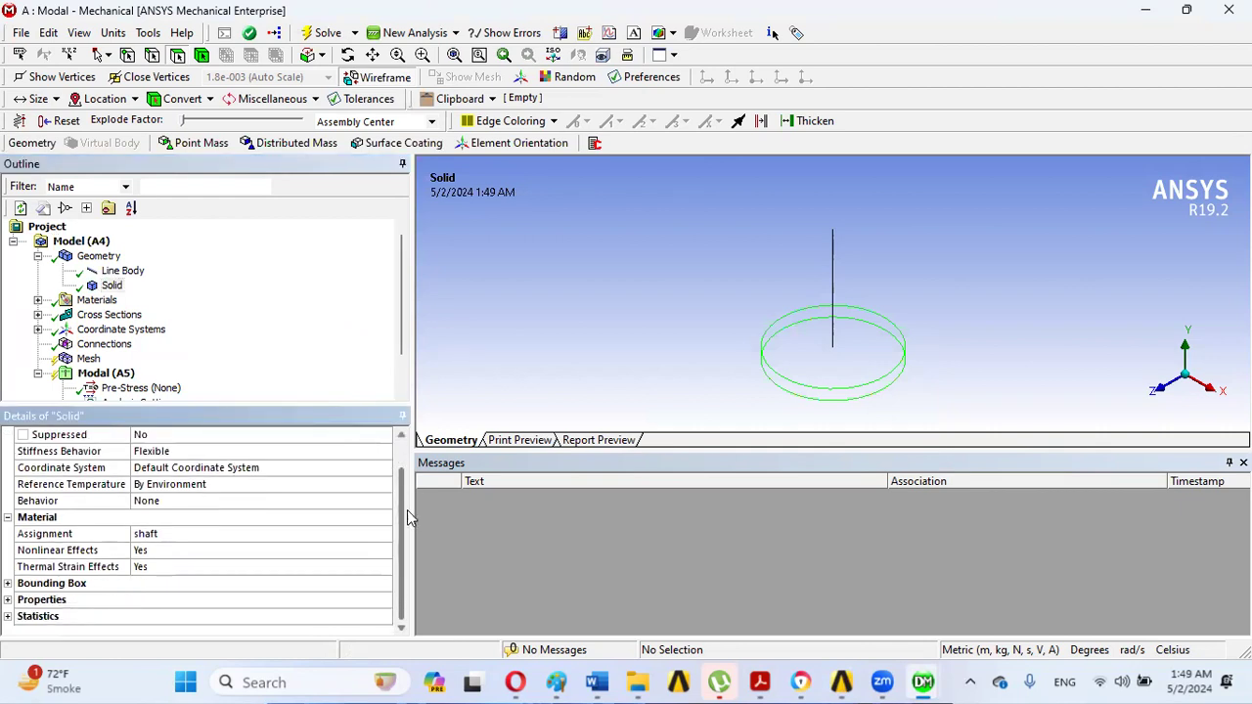
pyautogui.click(8, 602)
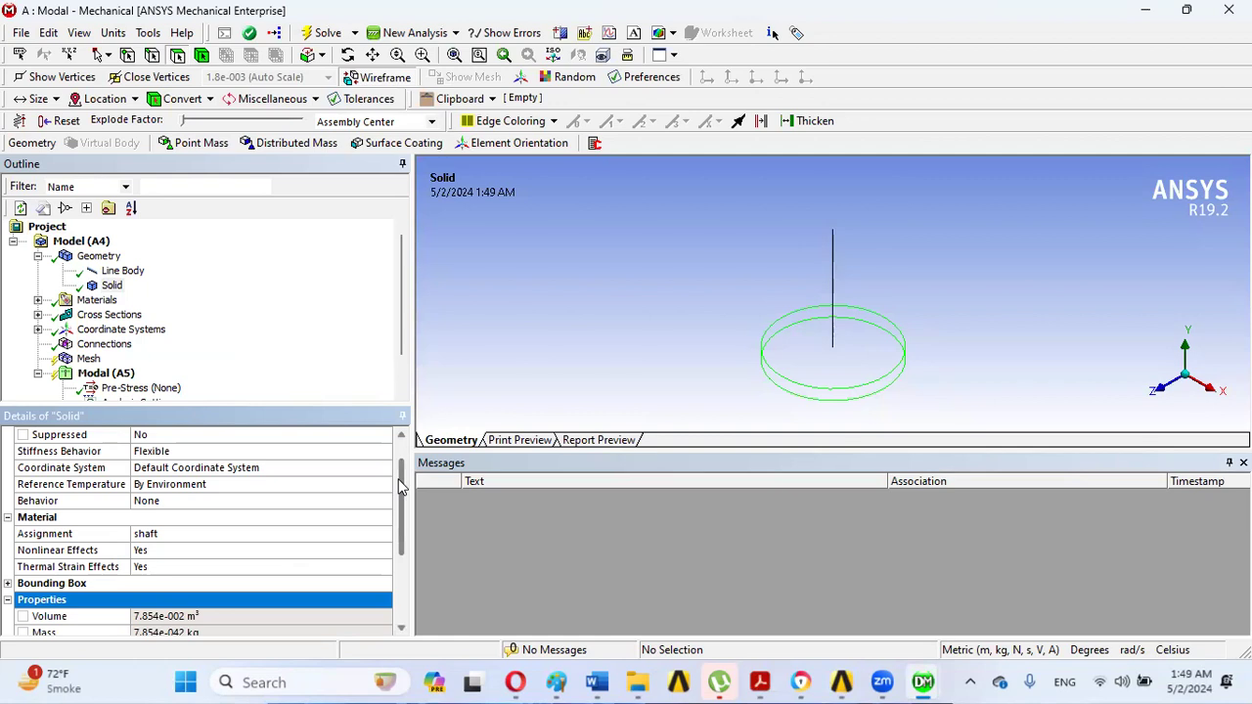
pyautogui.scroll(-2, 401, 489)
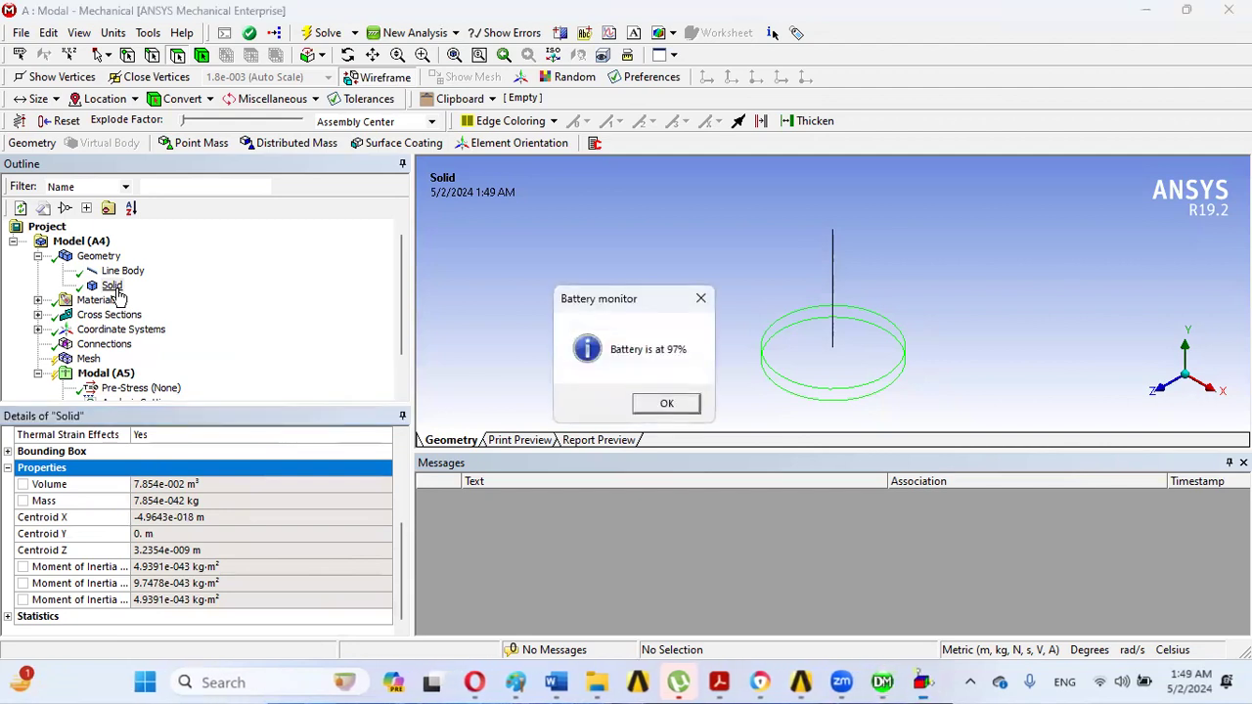
pyautogui.click(666, 405)
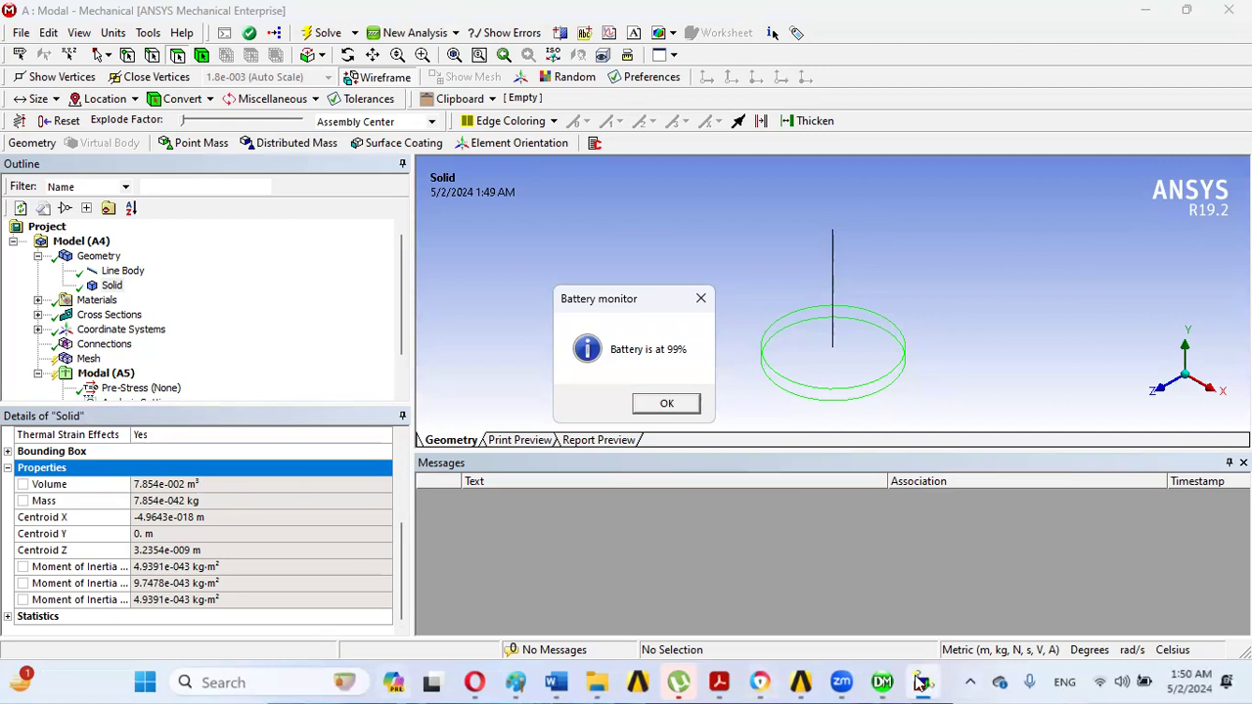
# Step: In Workbench's Engineering Data, set the disk material's density to 127.32 kg m^-3 and return to the project schematic
pyautogui.click(800, 681)
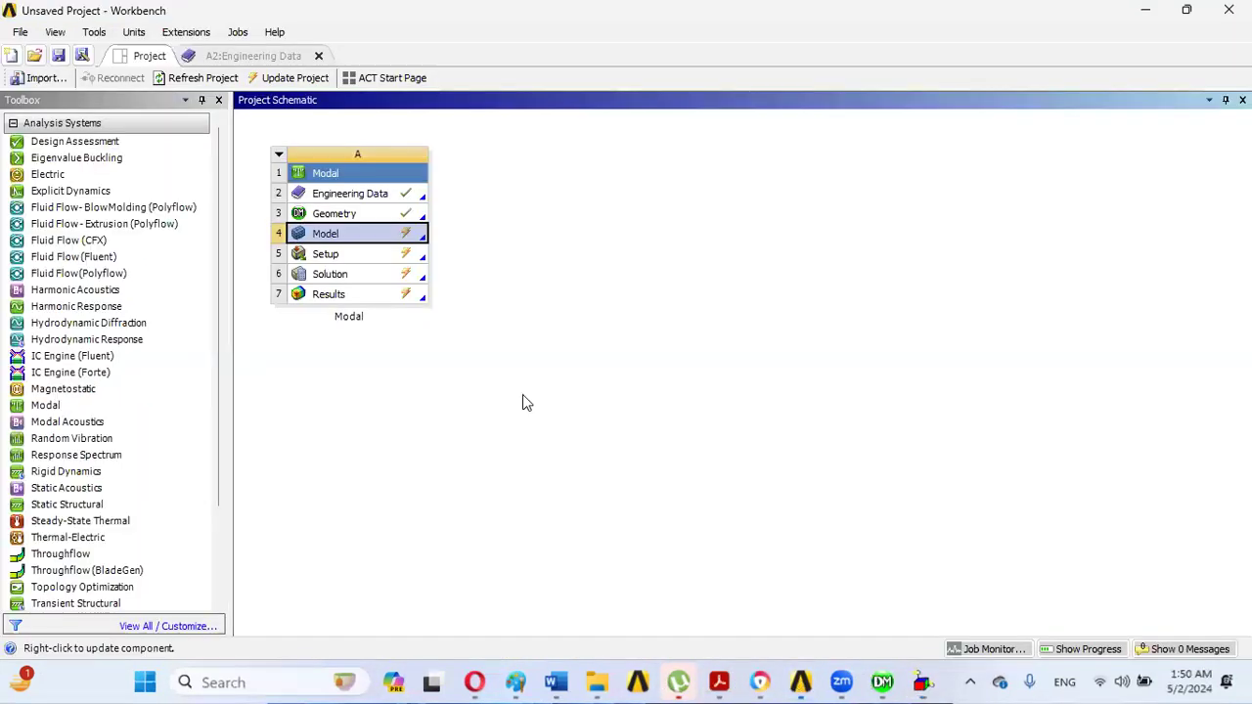
pyautogui.doubleClick(358, 192)
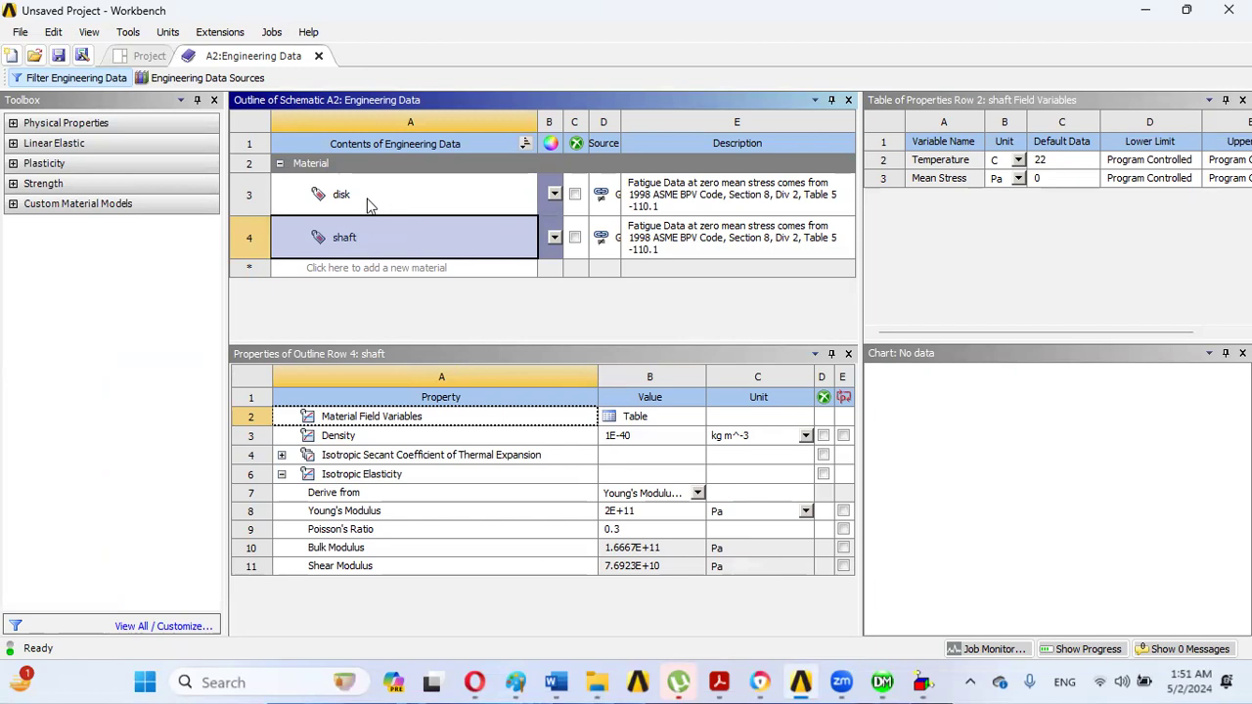
pyautogui.click(368, 207)
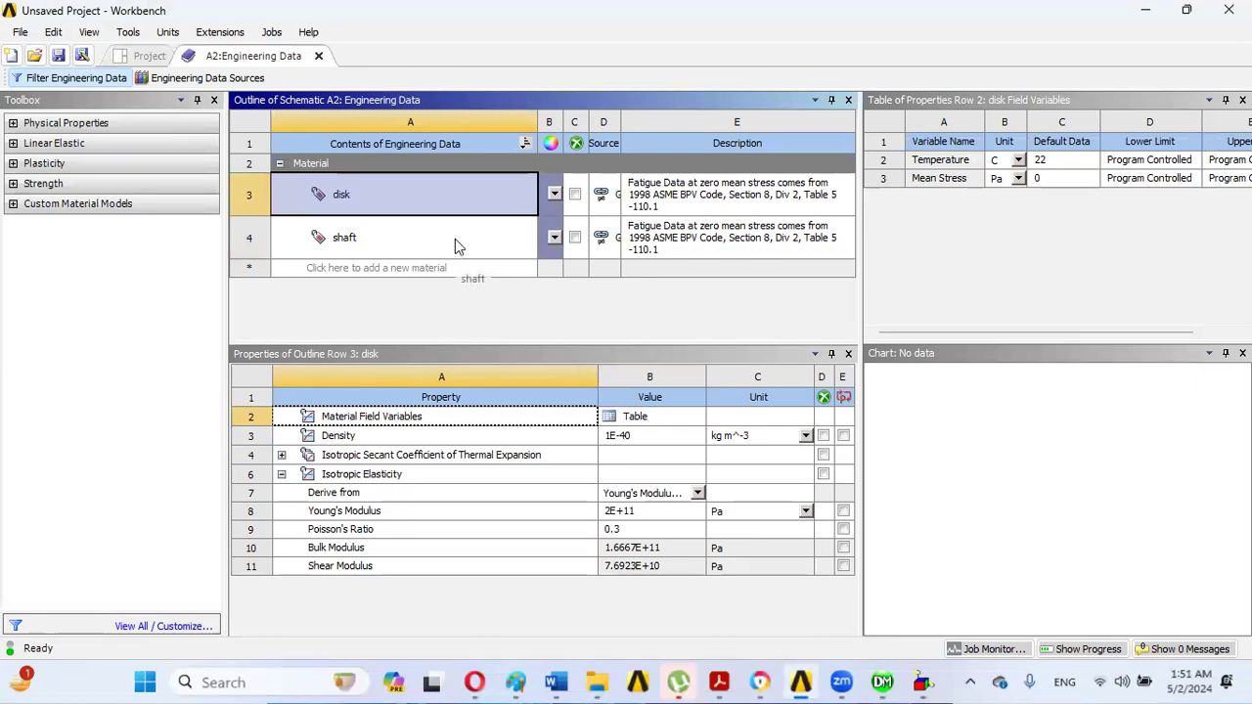
pyautogui.click(645, 440)
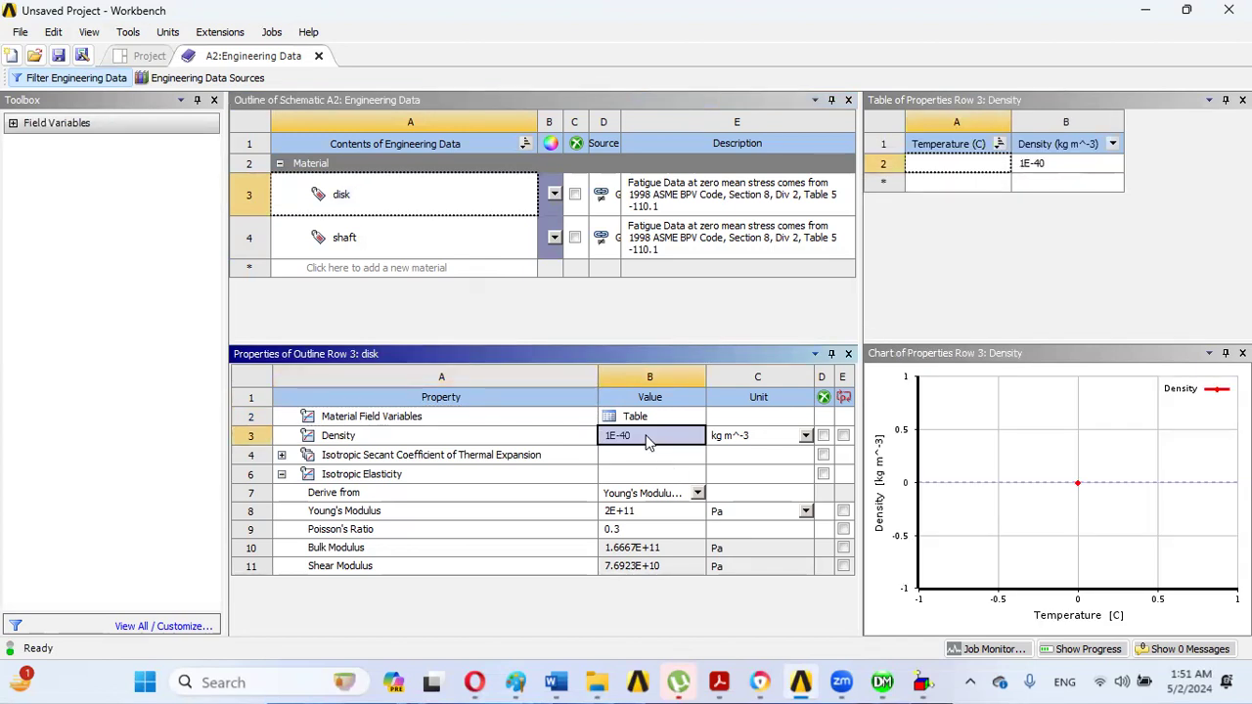
pyautogui.write('1274')
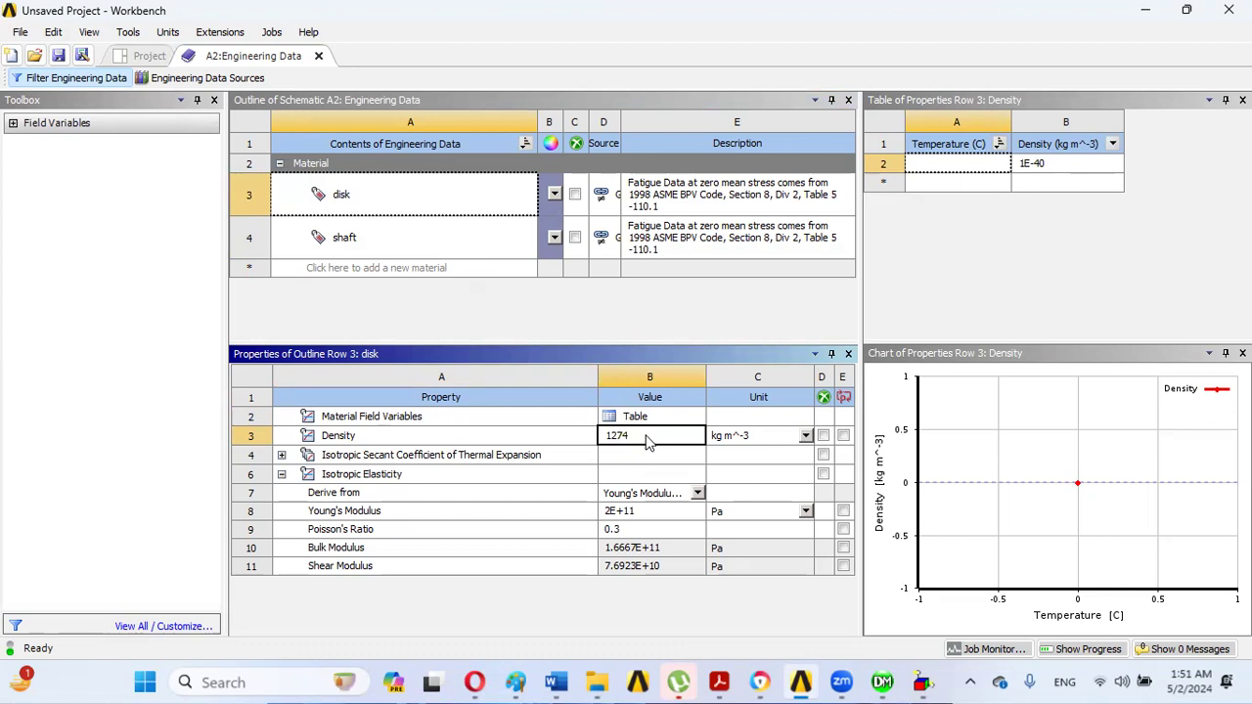
pyautogui.press('BackSpace')
pyautogui.write('.32')
pyautogui.press('Return')
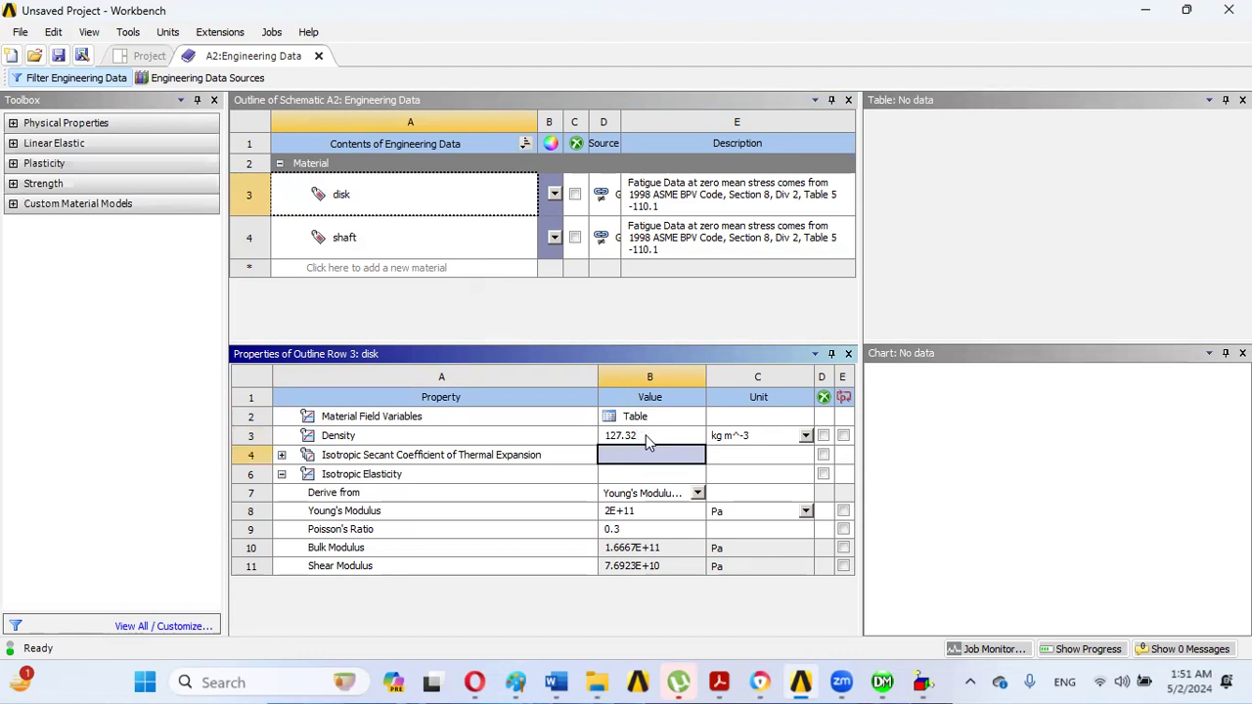
pyautogui.click(318, 56)
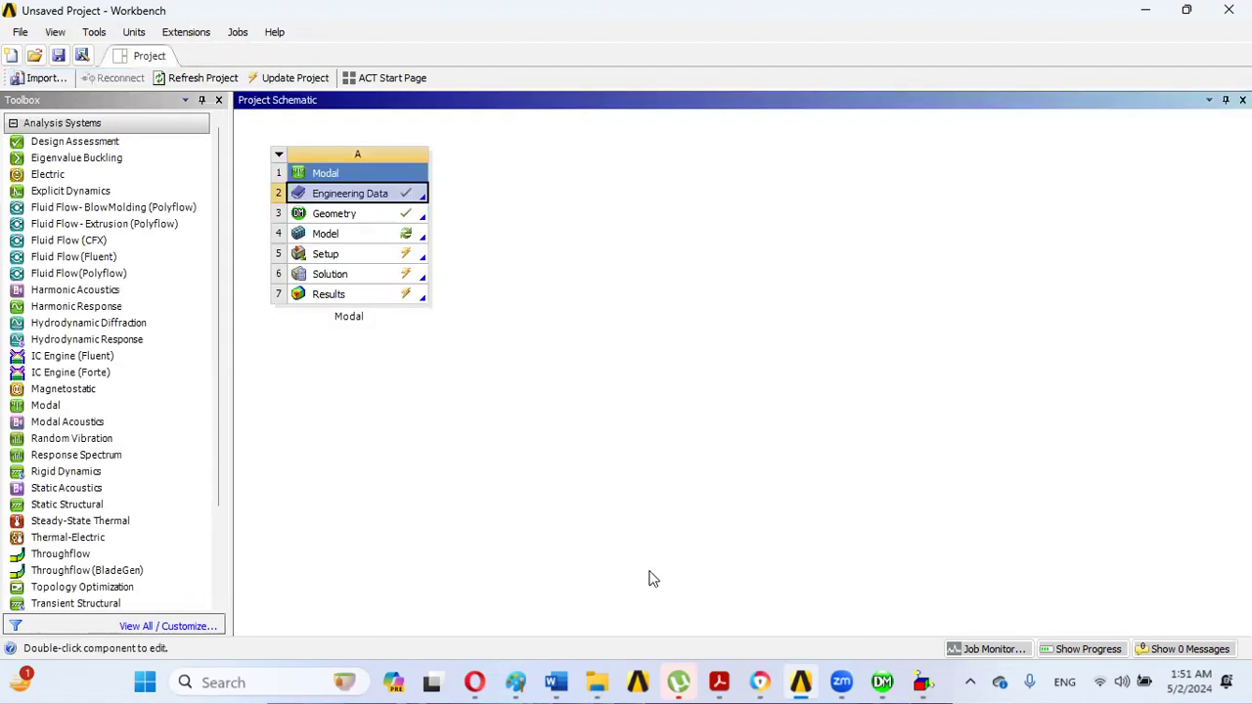
# Step: Switch back to Mechanical and refresh the model's materials
pyautogui.moveTo(883, 683)
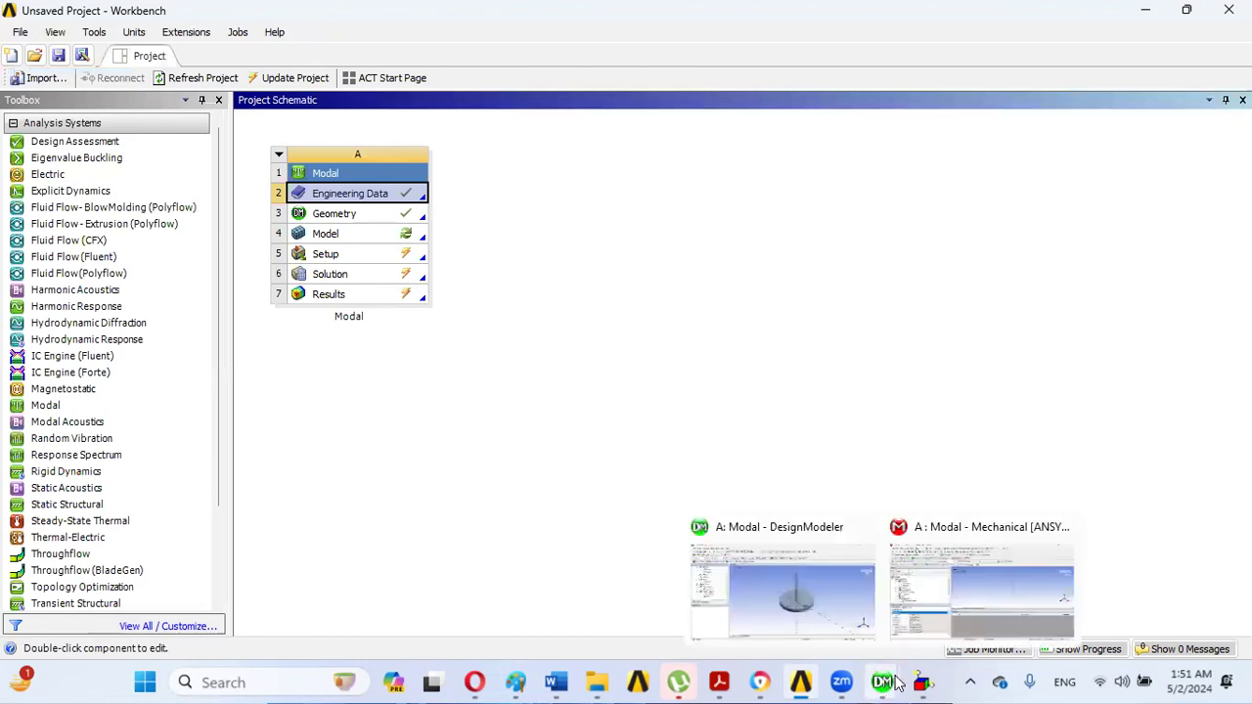
pyautogui.click(986, 577)
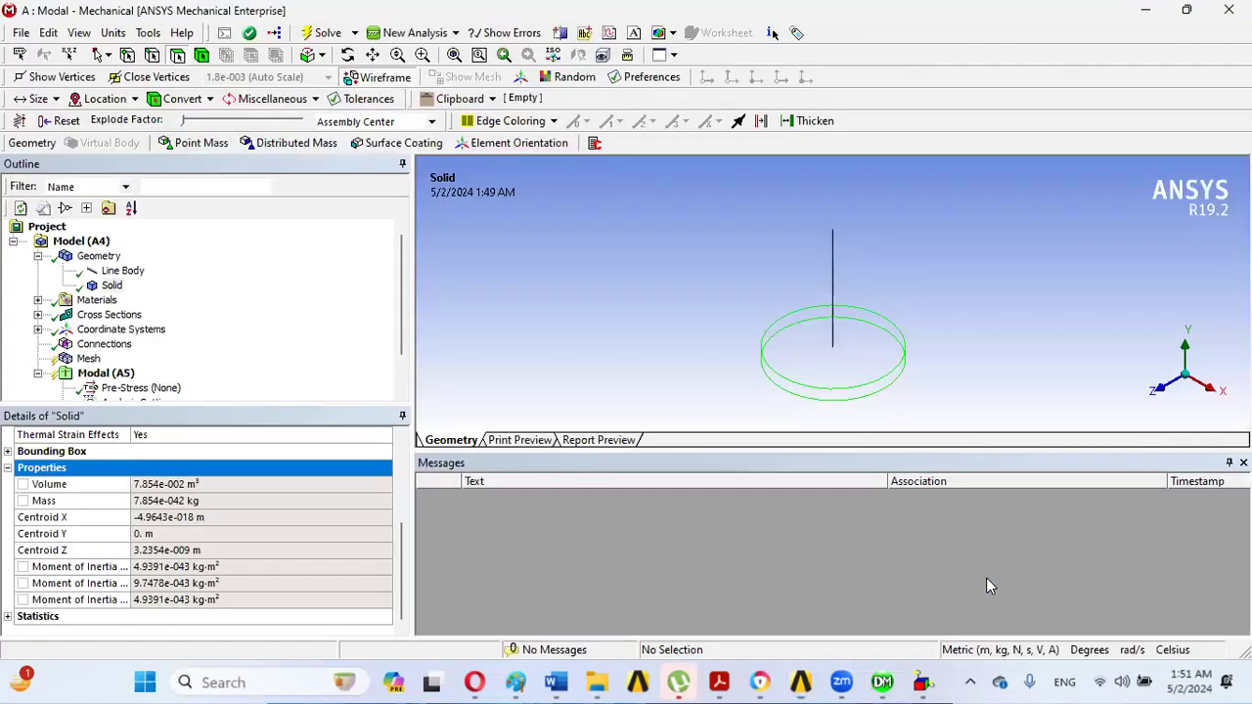
pyautogui.click(83, 246)
pyautogui.rightClick(84, 246)
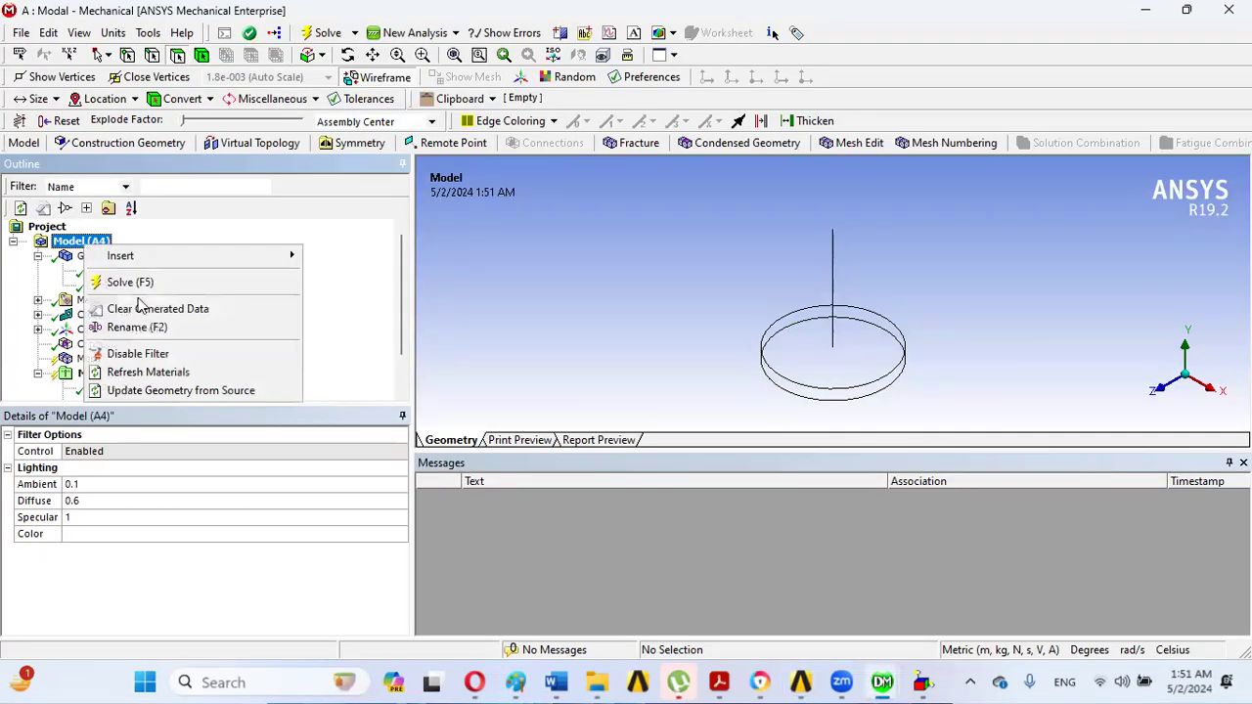
pyautogui.click(178, 376)
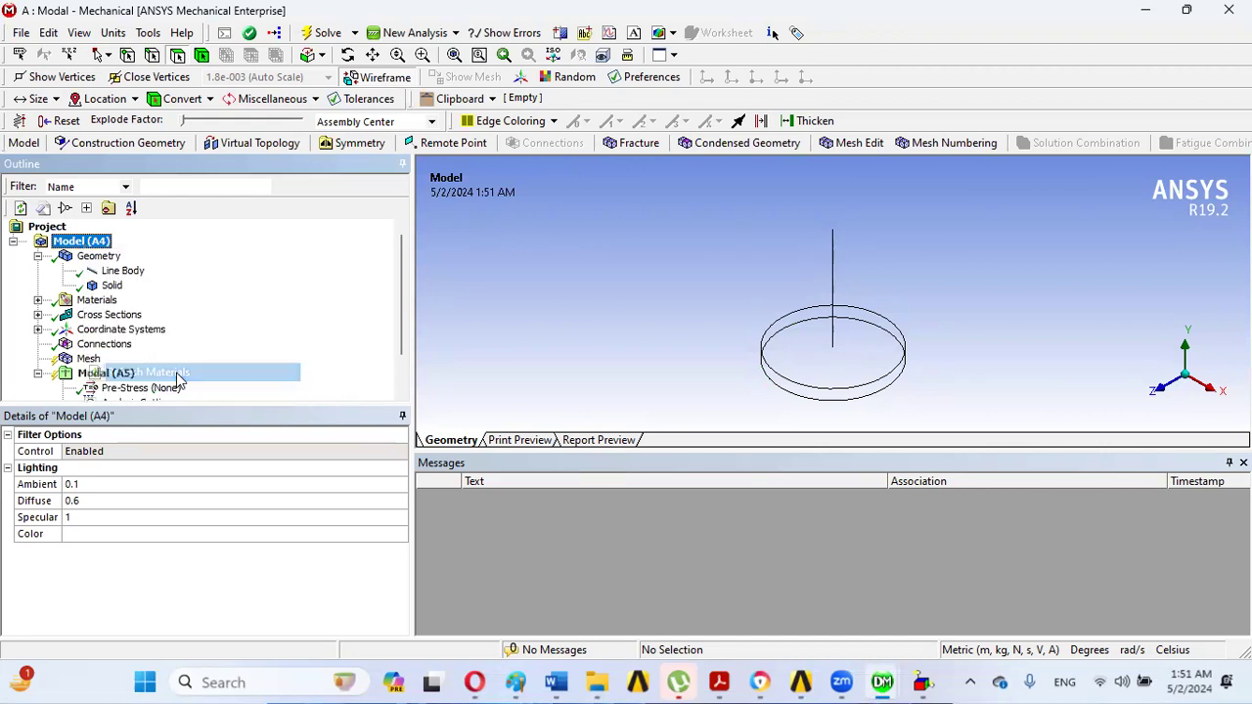
# Step: Check the line body's material assignment and assign the disk material to the solid body
pyautogui.click(117, 273)
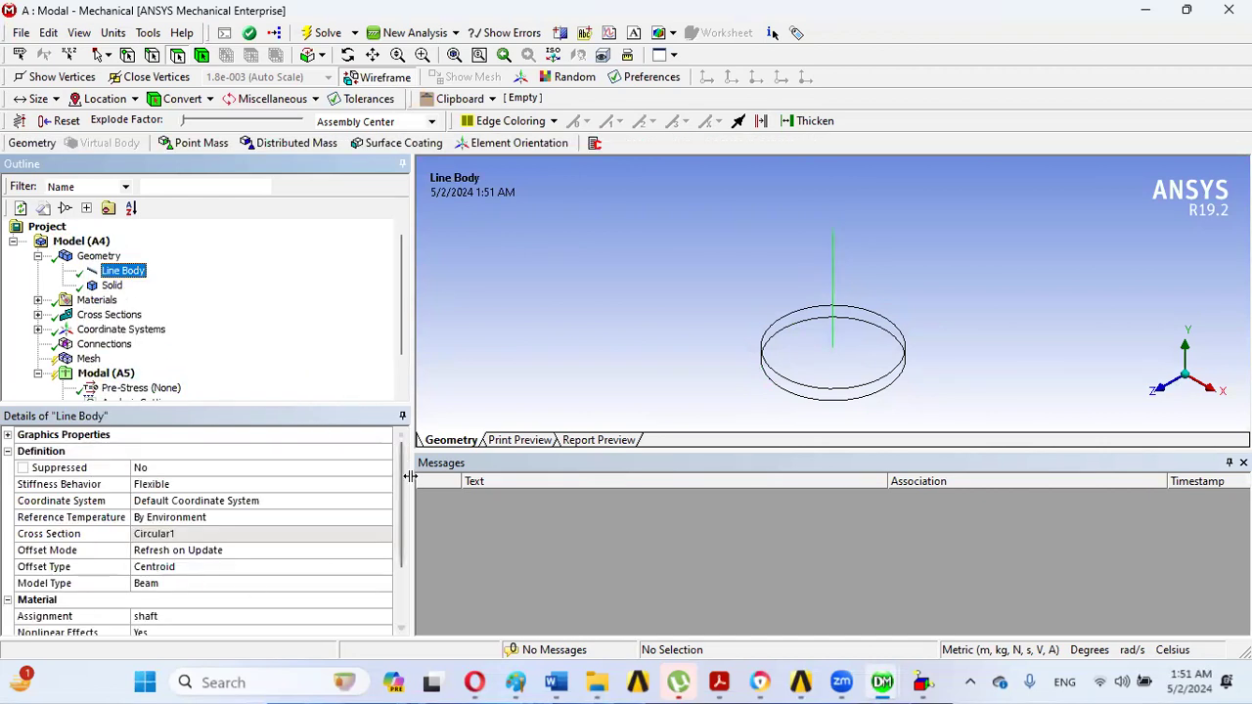
pyautogui.moveTo(402, 475); pyautogui.dragTo(413, 511)
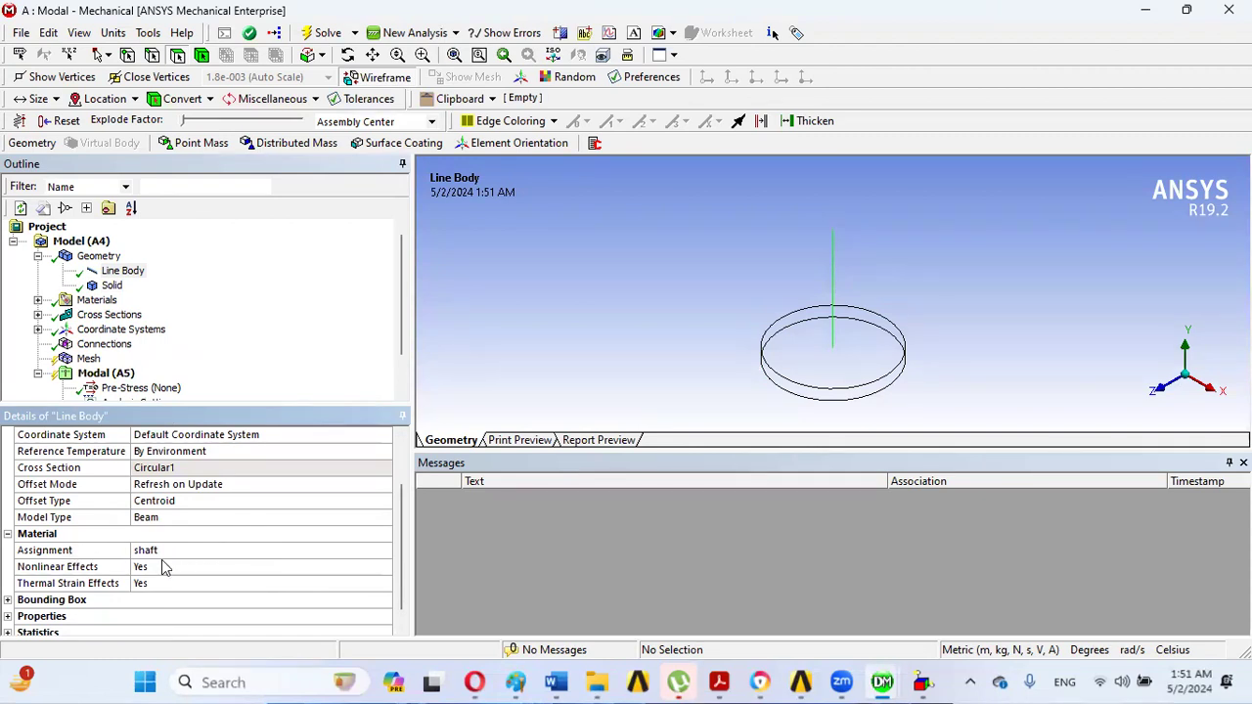
pyautogui.click(113, 285)
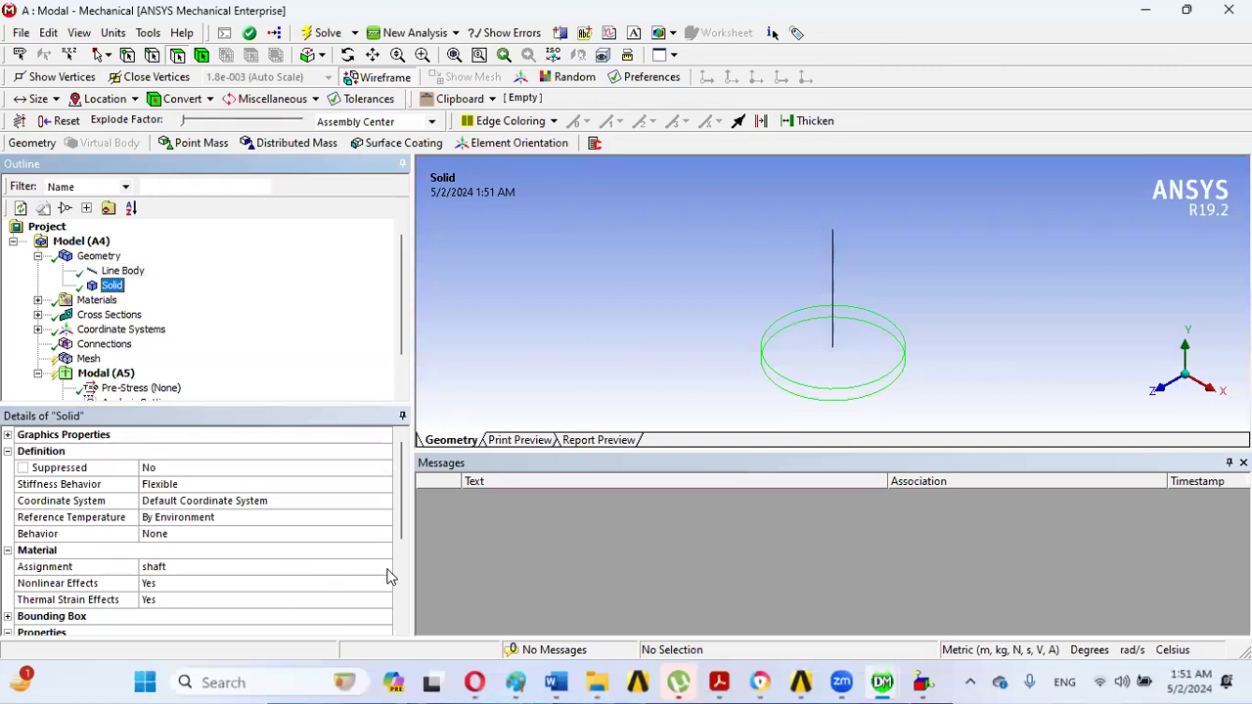
pyautogui.click(388, 572)
pyautogui.click(385, 568)
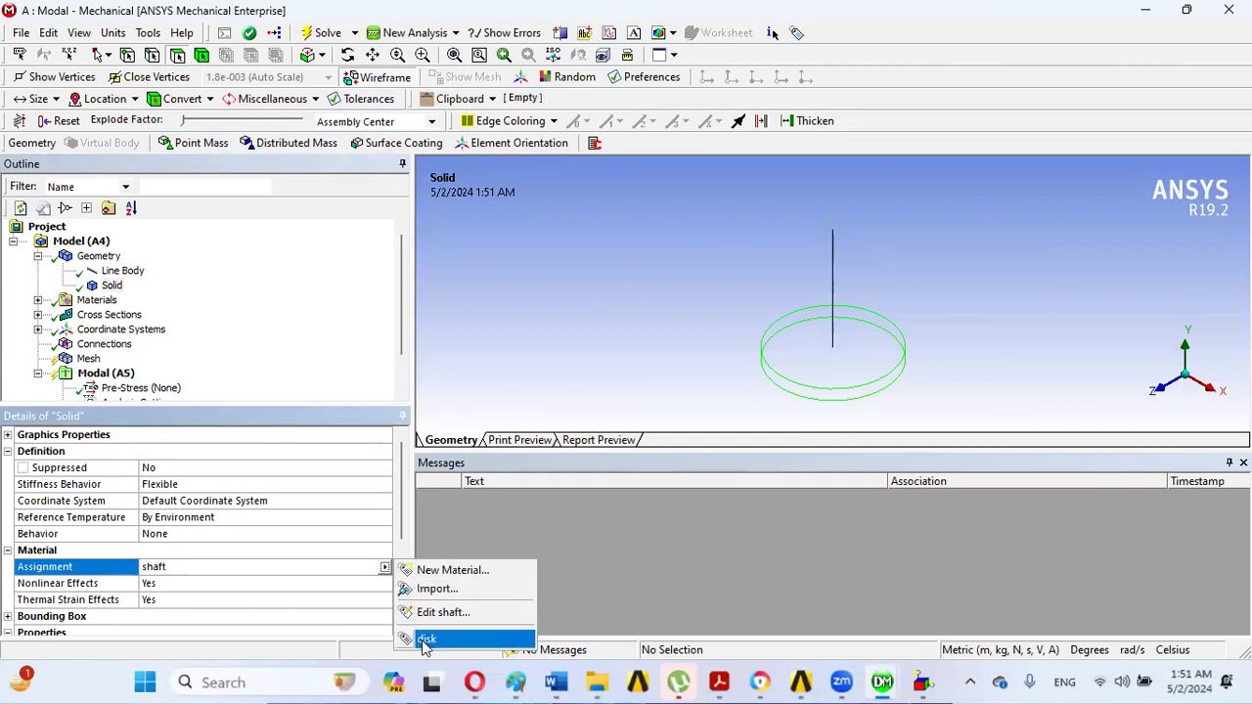
pyautogui.click(426, 638)
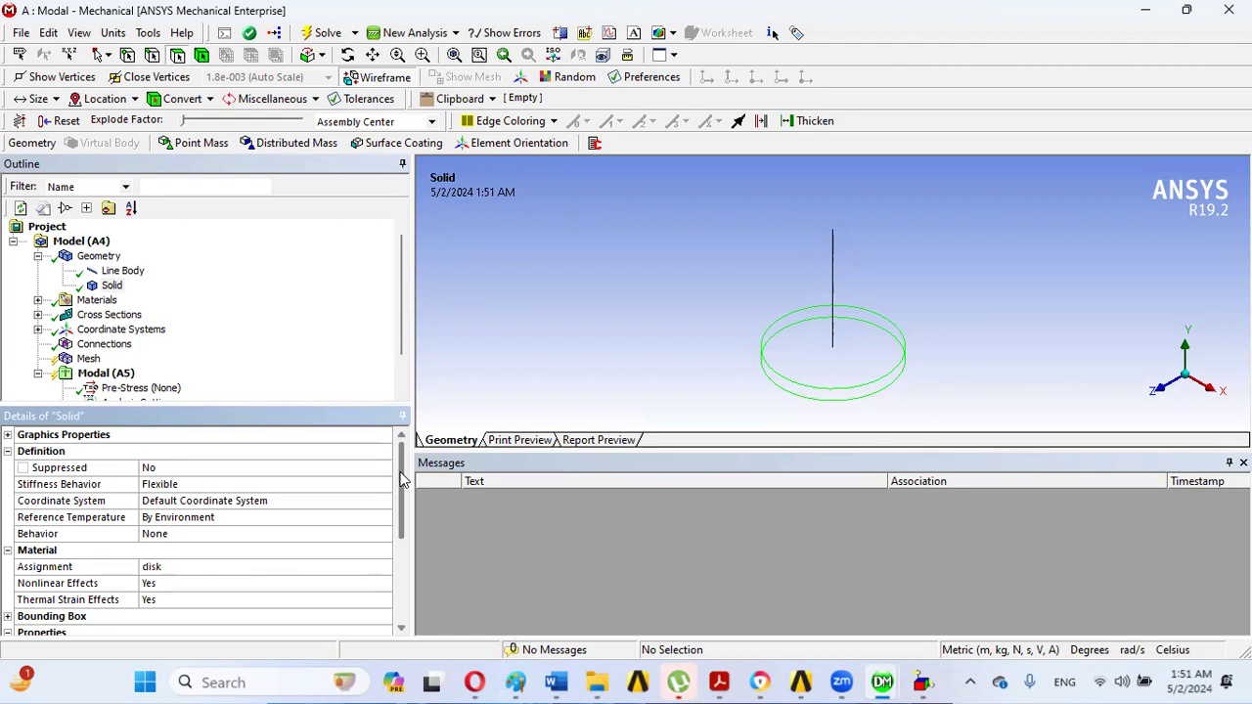
pyautogui.moveTo(403, 481); pyautogui.dragTo(403, 564)
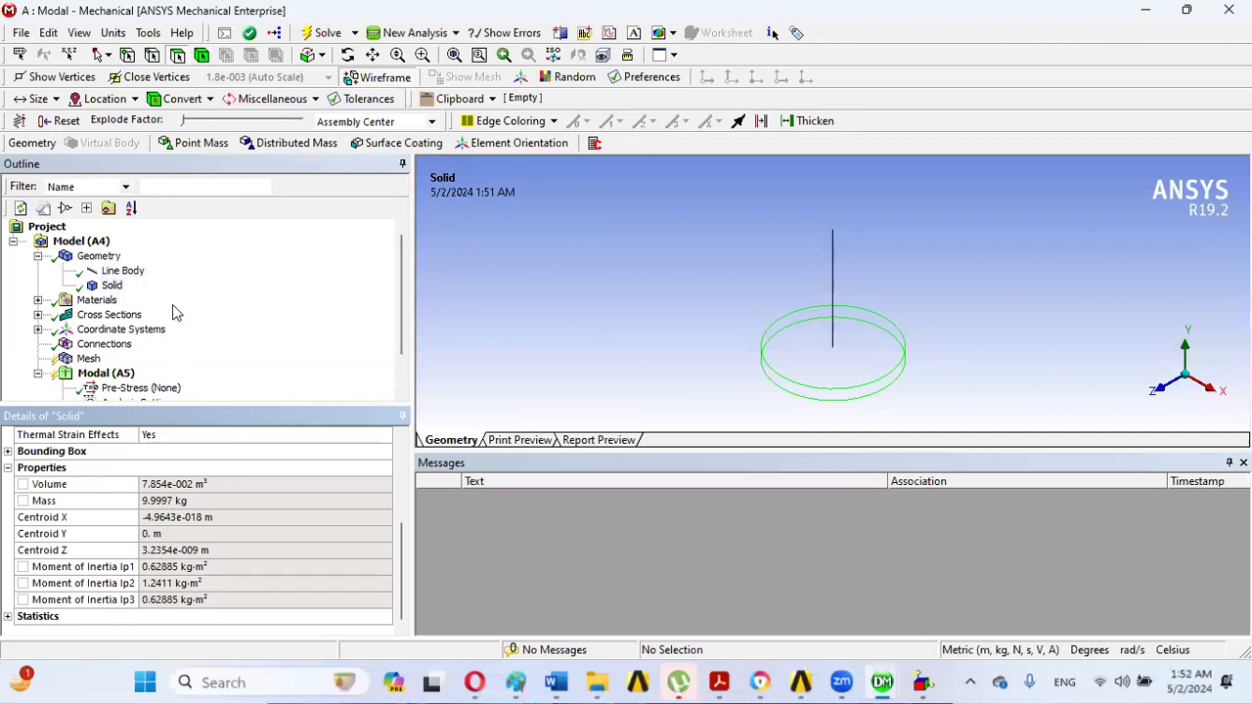
# Step: Insert a fixed body-to-body joint under Connections and scope its reference side to the line body's lower end vertex
pyautogui.click(108, 349)
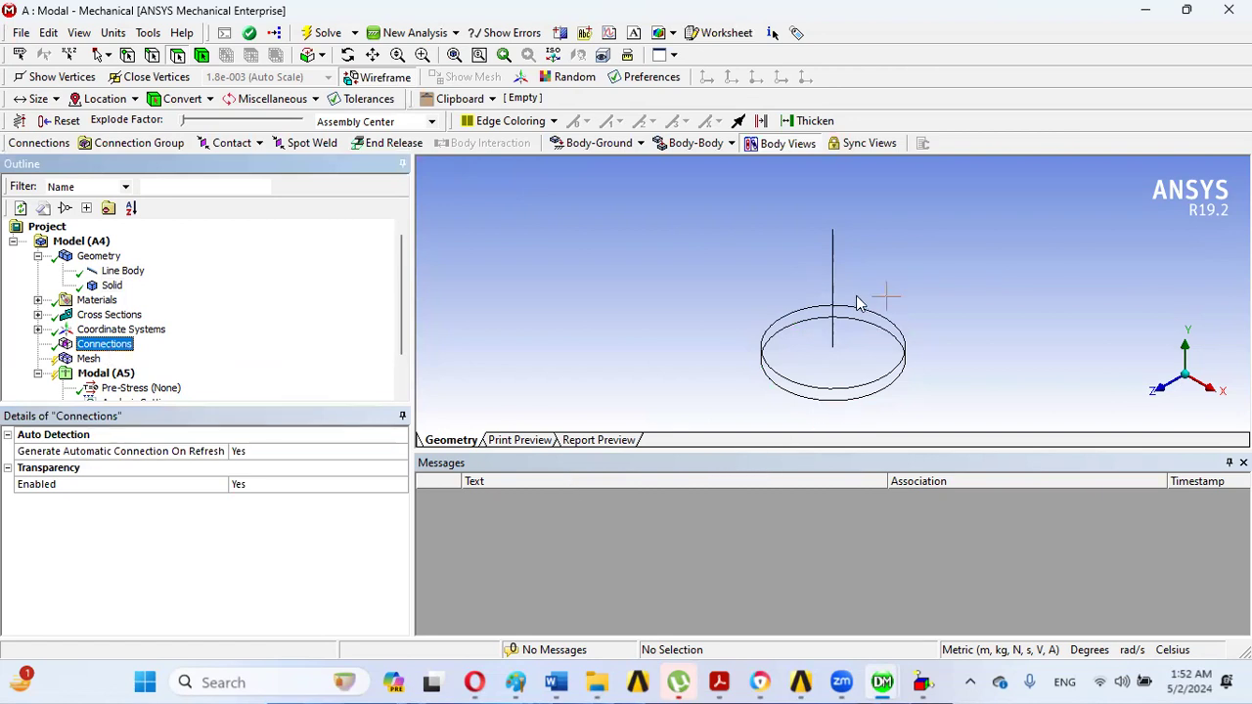
pyautogui.rightClick(123, 345)
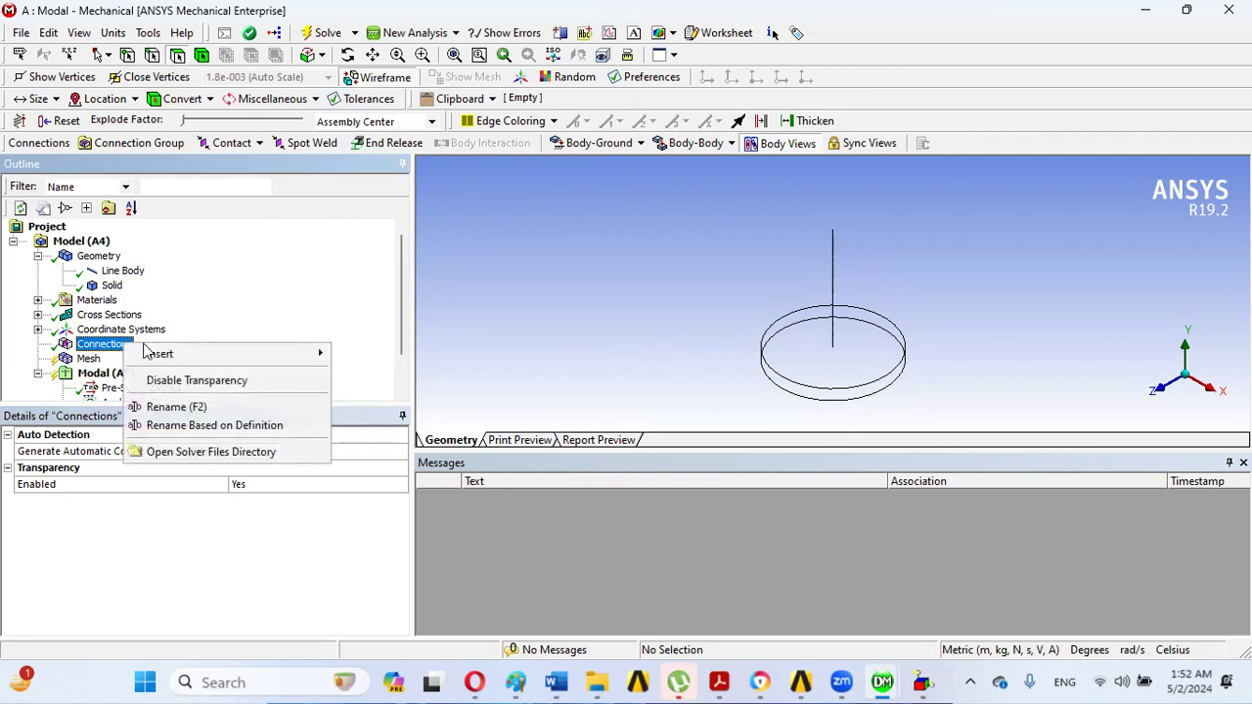
pyautogui.moveTo(159, 354)
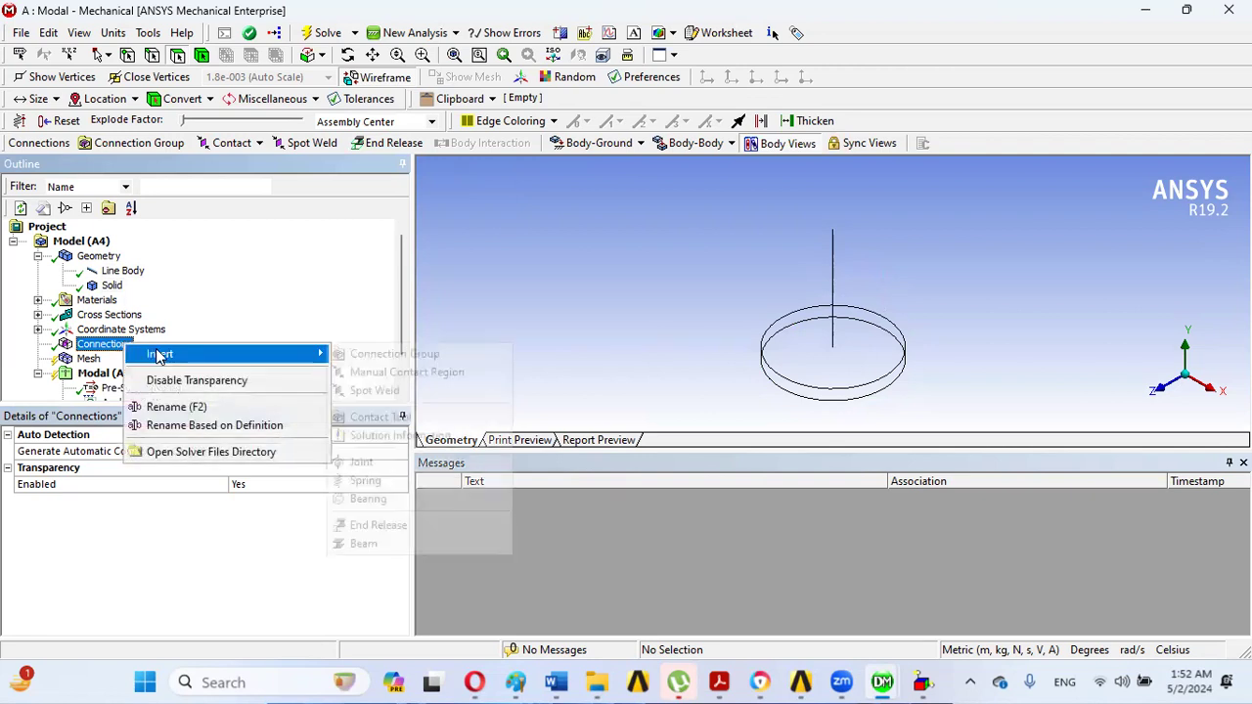
pyautogui.click(398, 462)
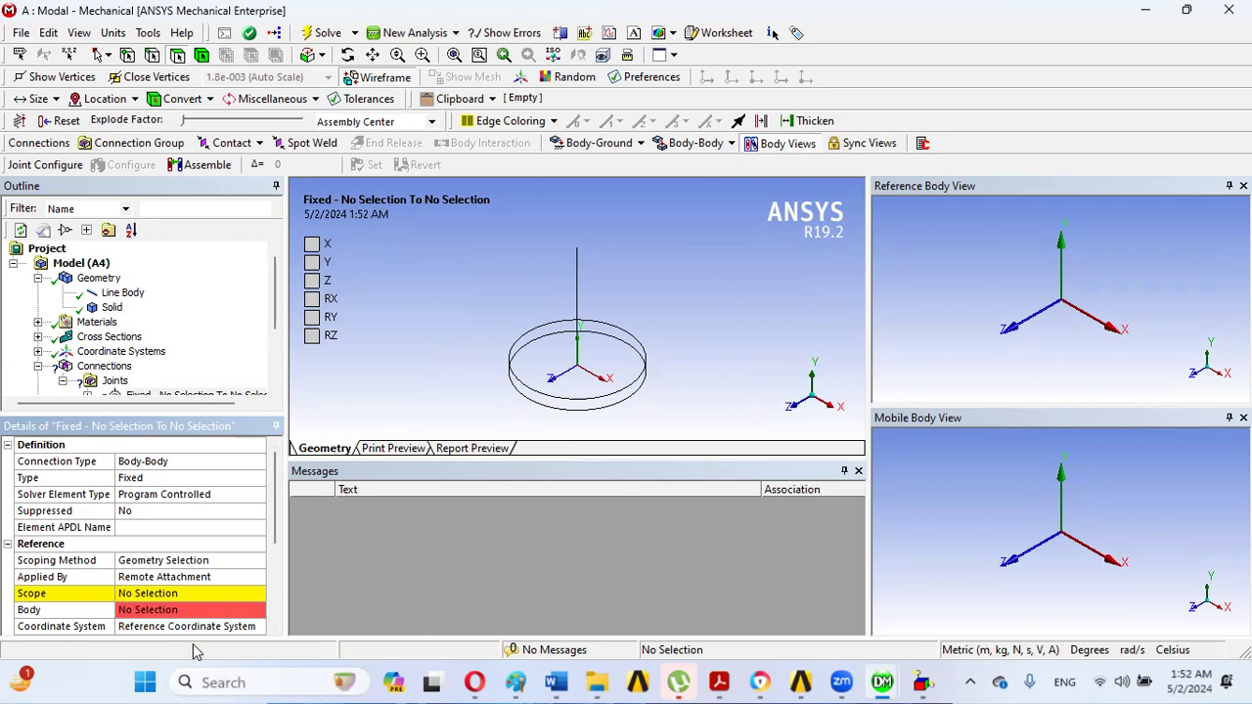
pyautogui.click(159, 599)
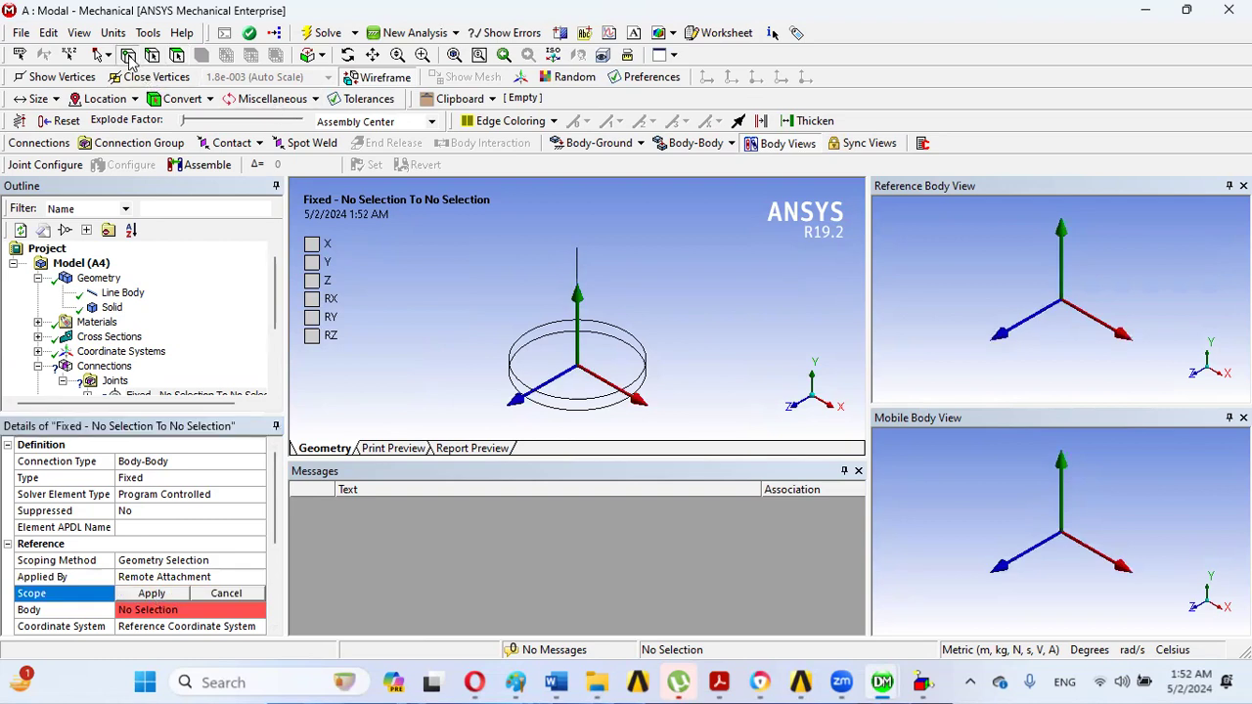
pyautogui.click(579, 370)
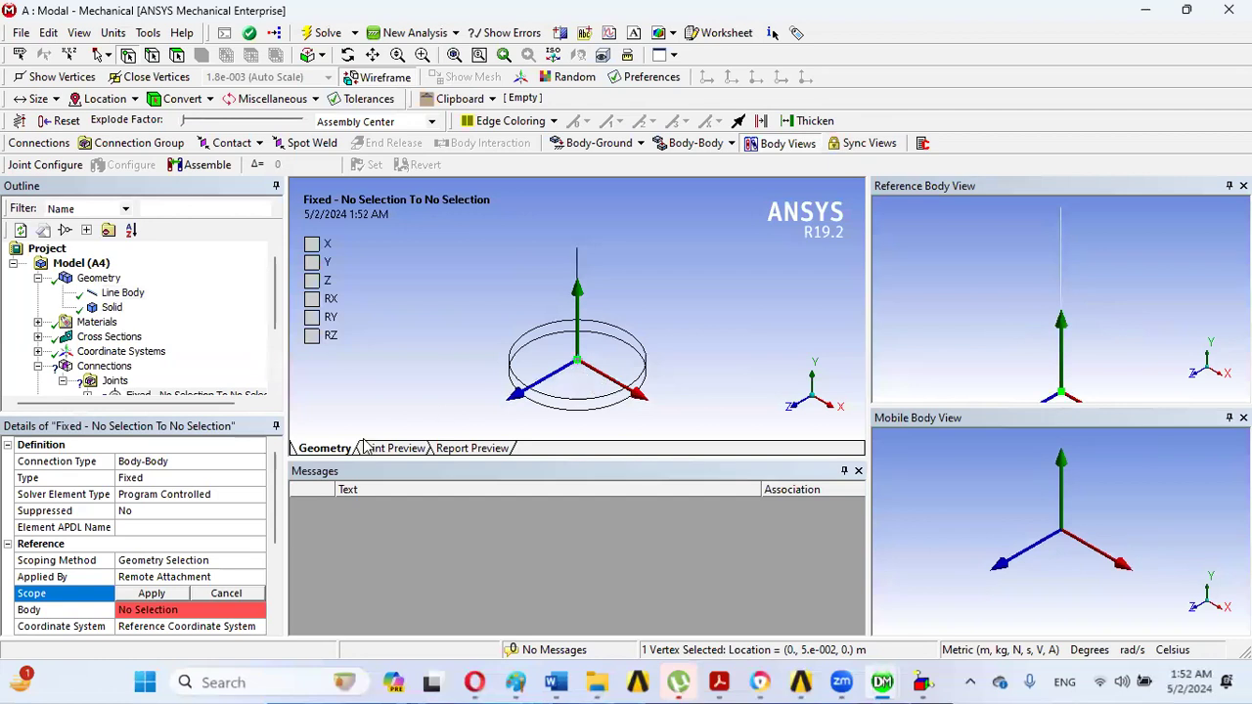
pyautogui.click(152, 594)
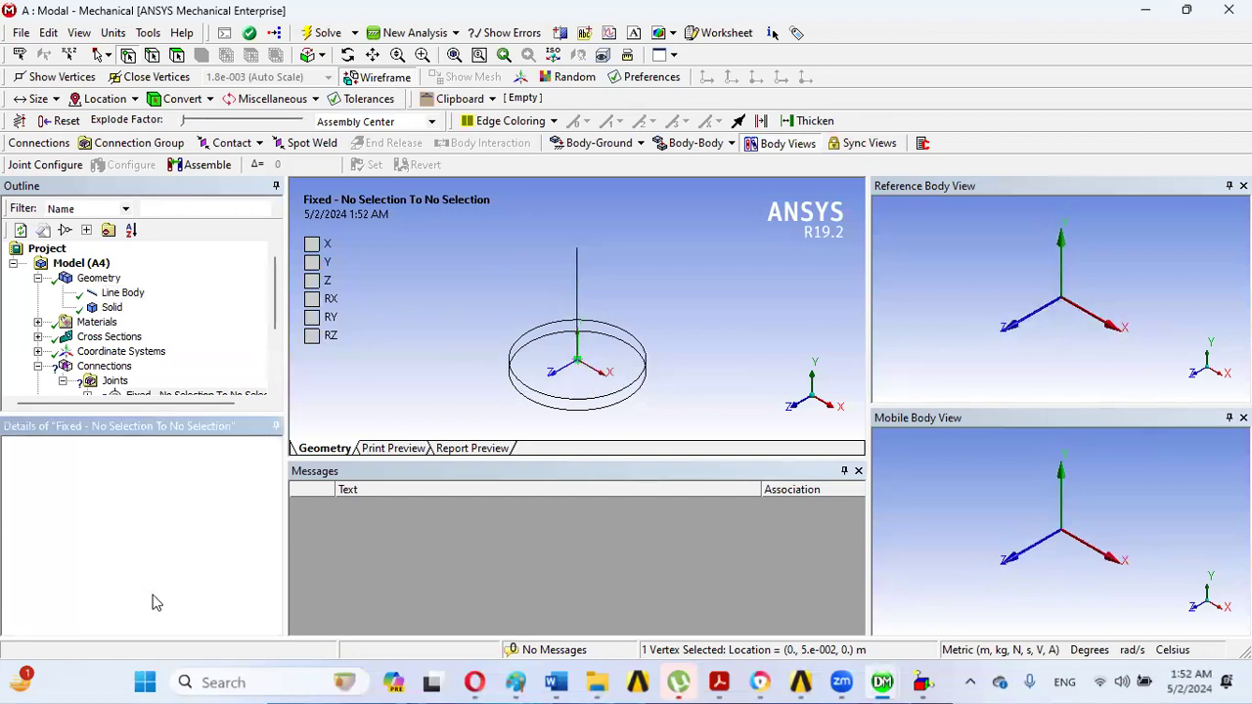
# Step: Scope the fixed joint's mobile side to the top face of the disc
pyautogui.scroll(-3, 274, 516)
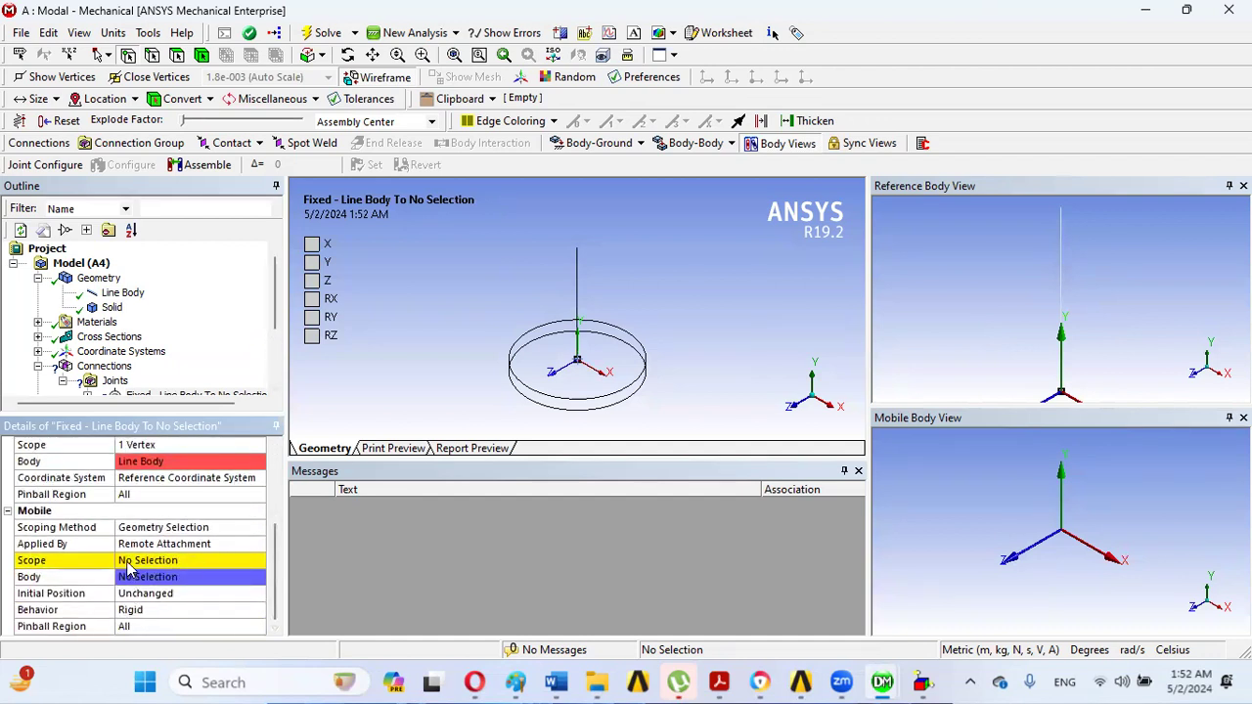
pyautogui.click(127, 561)
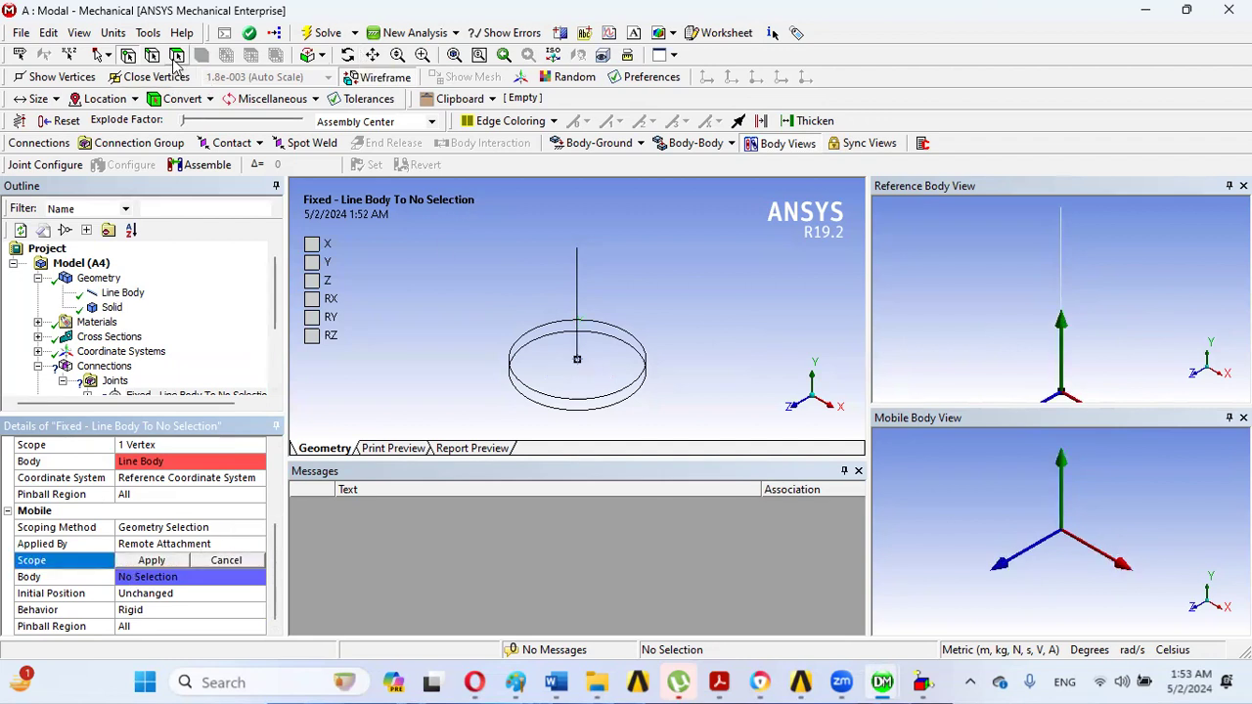
pyautogui.click(548, 362)
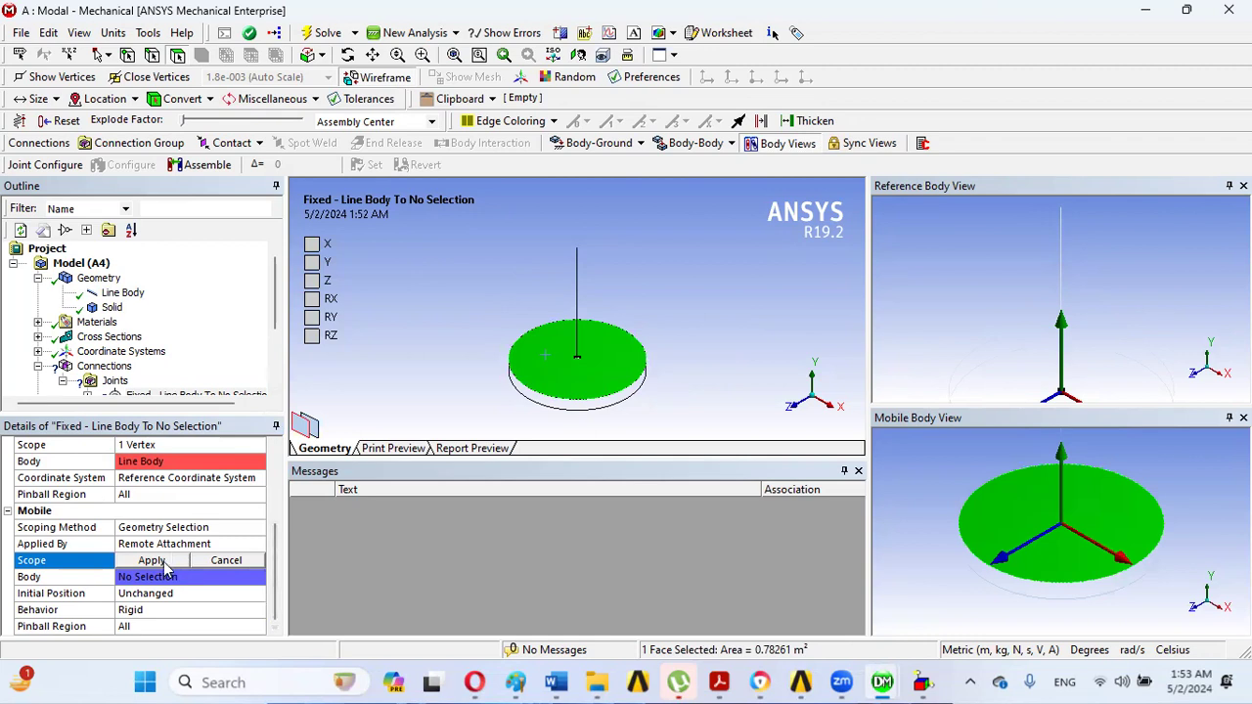
pyautogui.click(152, 560)
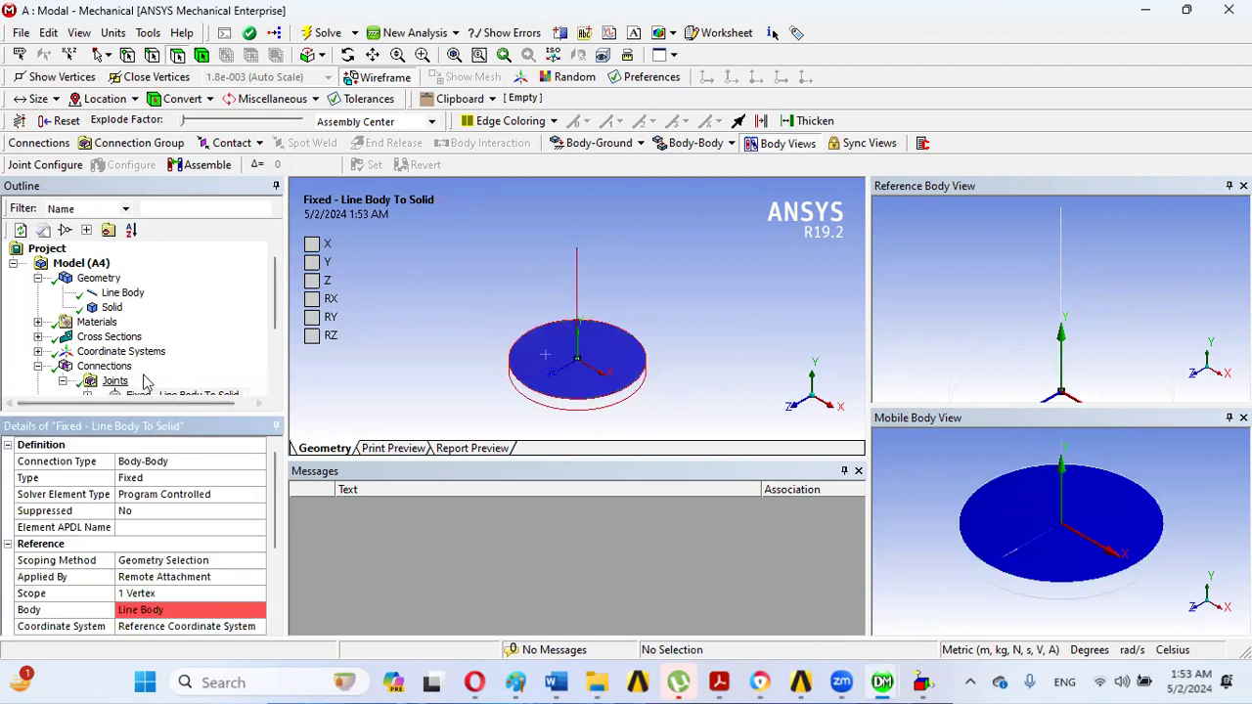
# Step: Set the maximum number of modes to find to 1 in the modal analysis settings
pyautogui.moveTo(280, 293); pyautogui.dragTo(279, 352)
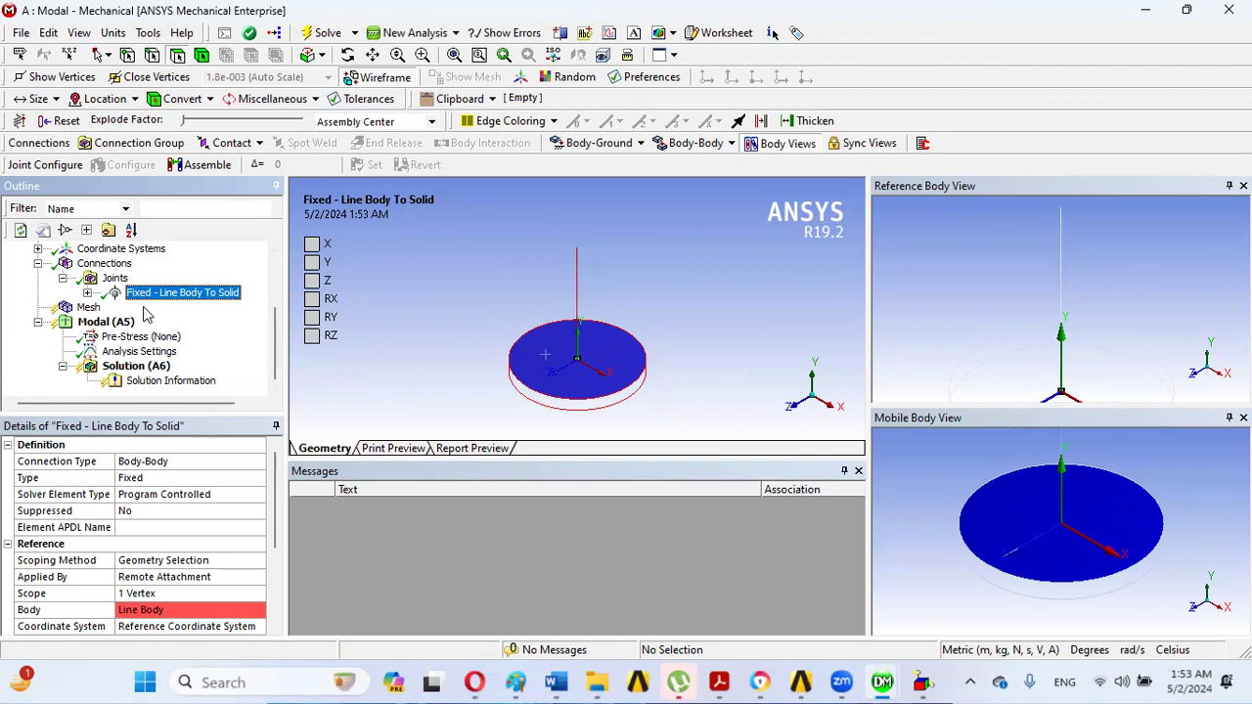
pyautogui.click(156, 354)
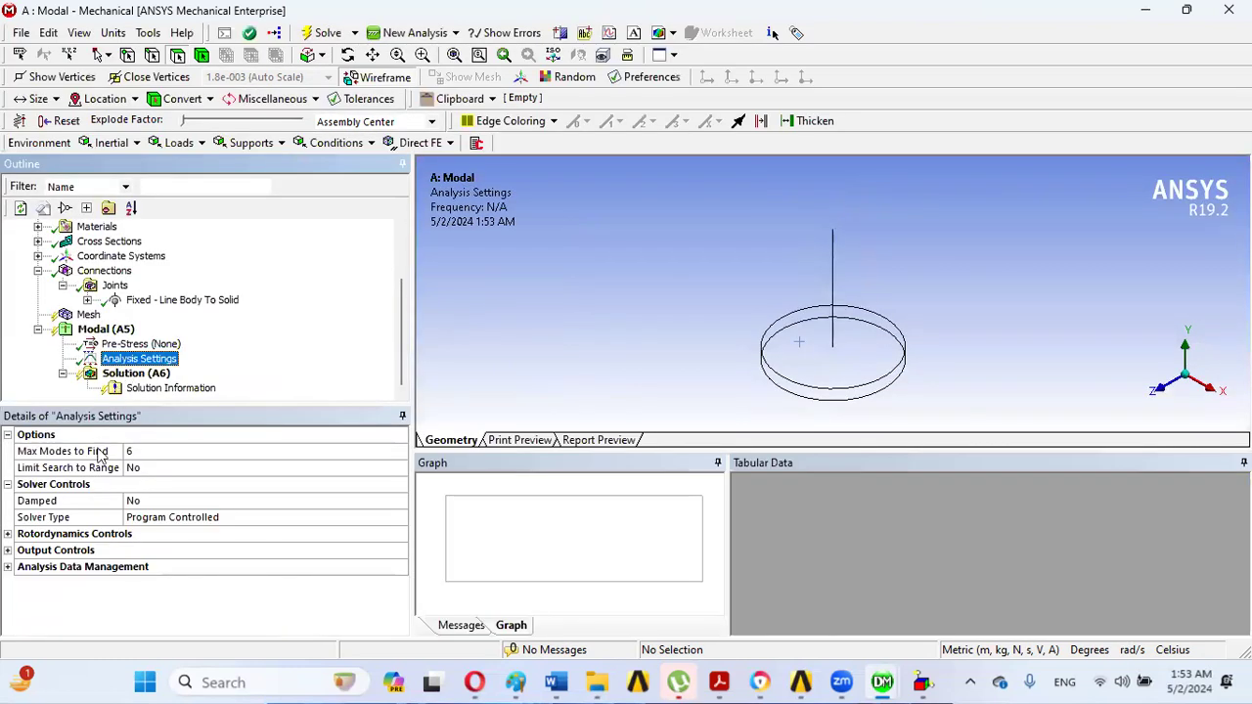
pyautogui.click(131, 451)
pyautogui.write('1')
pyautogui.press('Return')
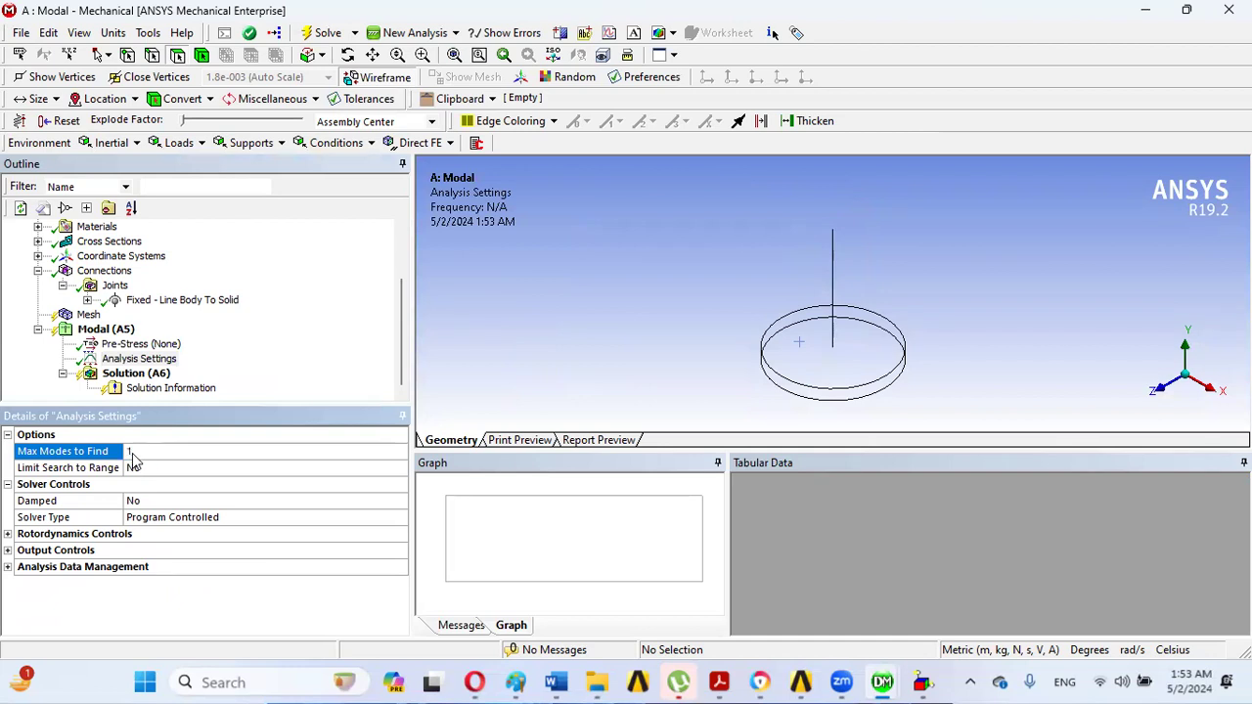
# Step: Insert a fixed support in the modal analysis and scope it to the line body's upper end vertex
pyautogui.rightClick(125, 331)
pyautogui.moveTo(156, 342)
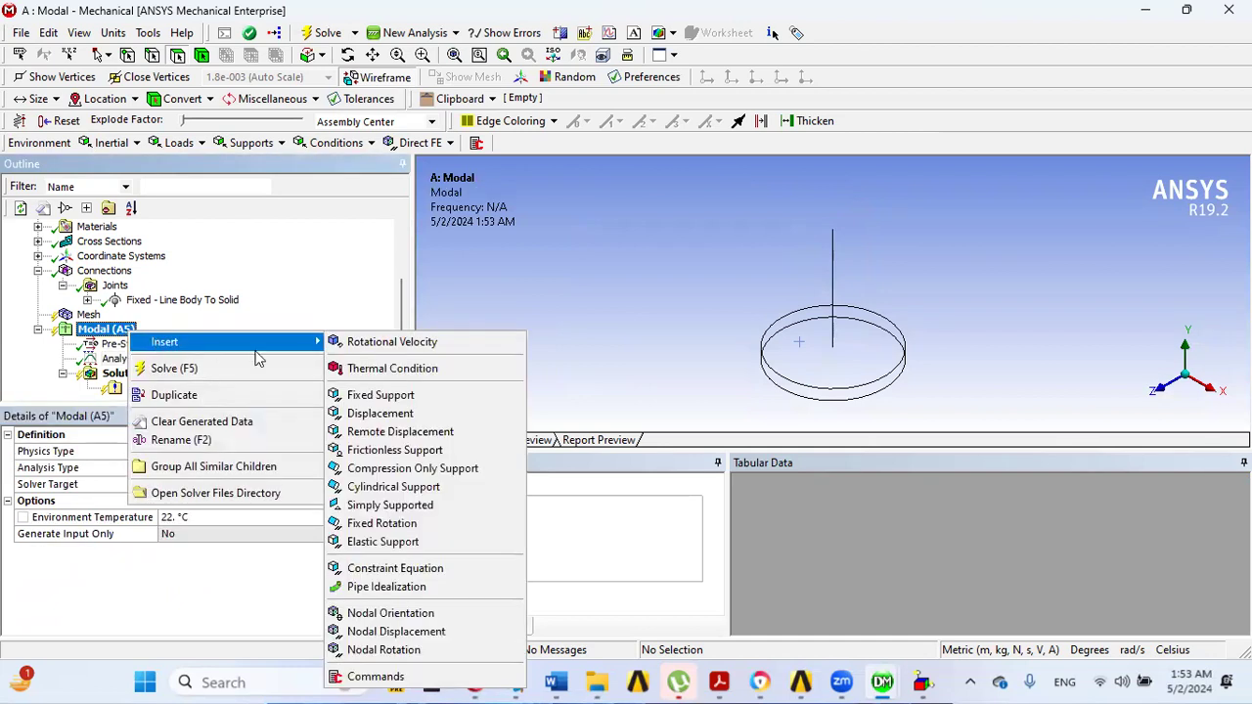
pyautogui.click(383, 395)
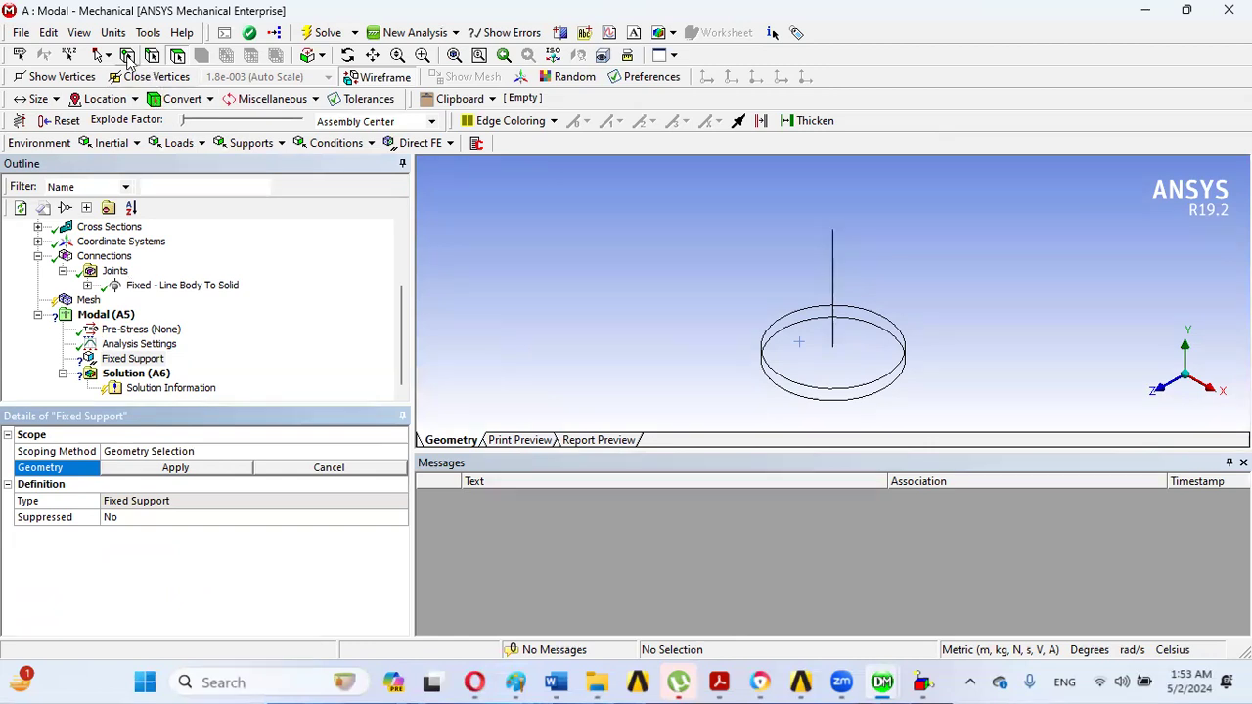
pyautogui.click(838, 233)
pyautogui.click(190, 470)
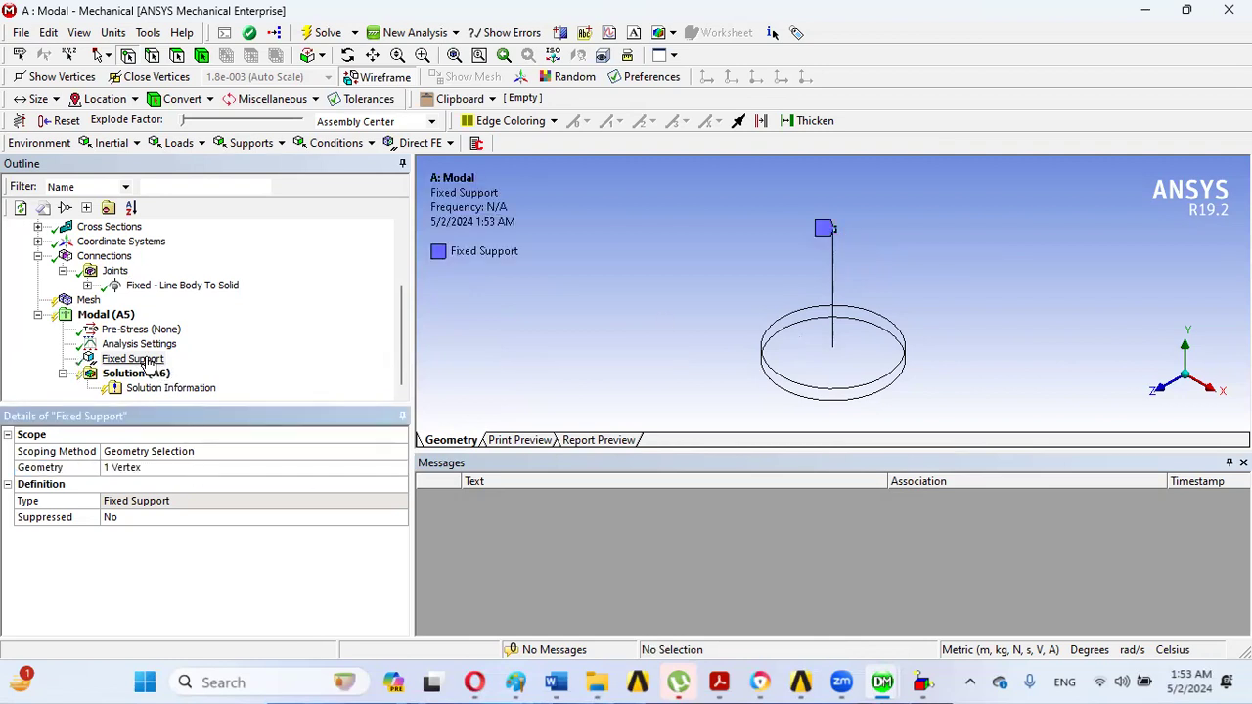
# Step: Insert a remote displacement in the modal analysis and scope it to the top face of the disc
pyautogui.rightClick(118, 317)
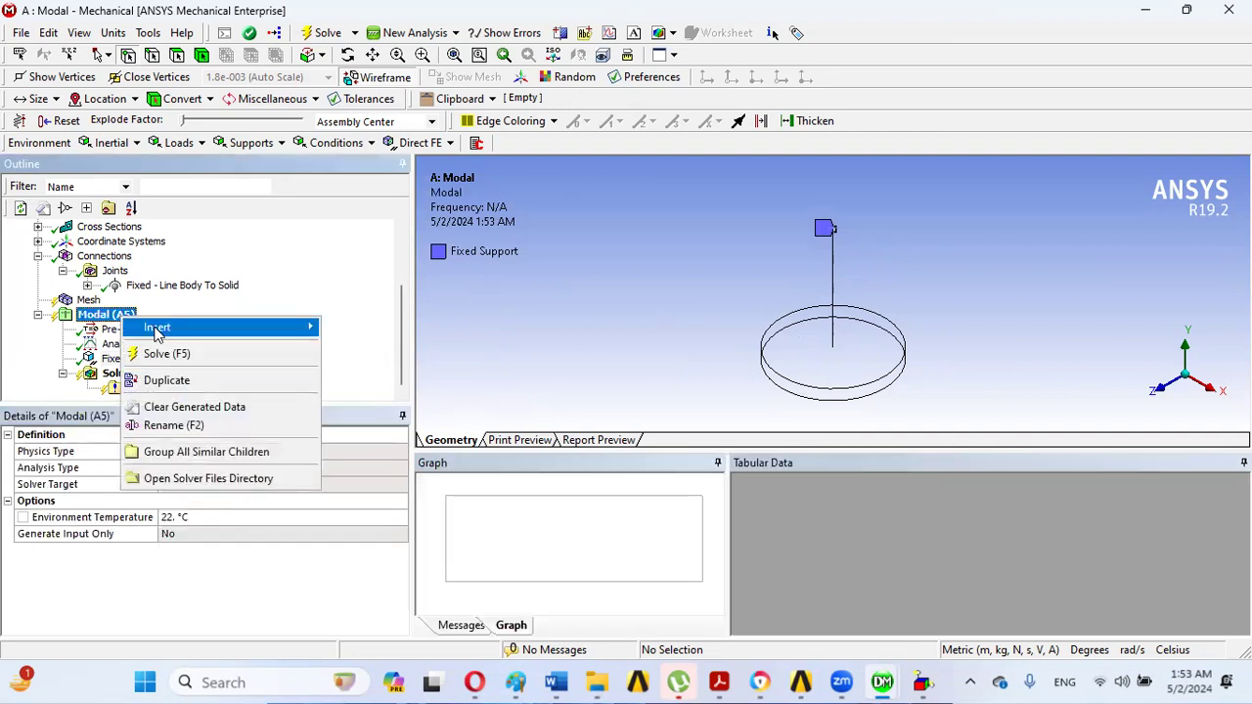
pyautogui.moveTo(156, 329)
pyautogui.click(382, 417)
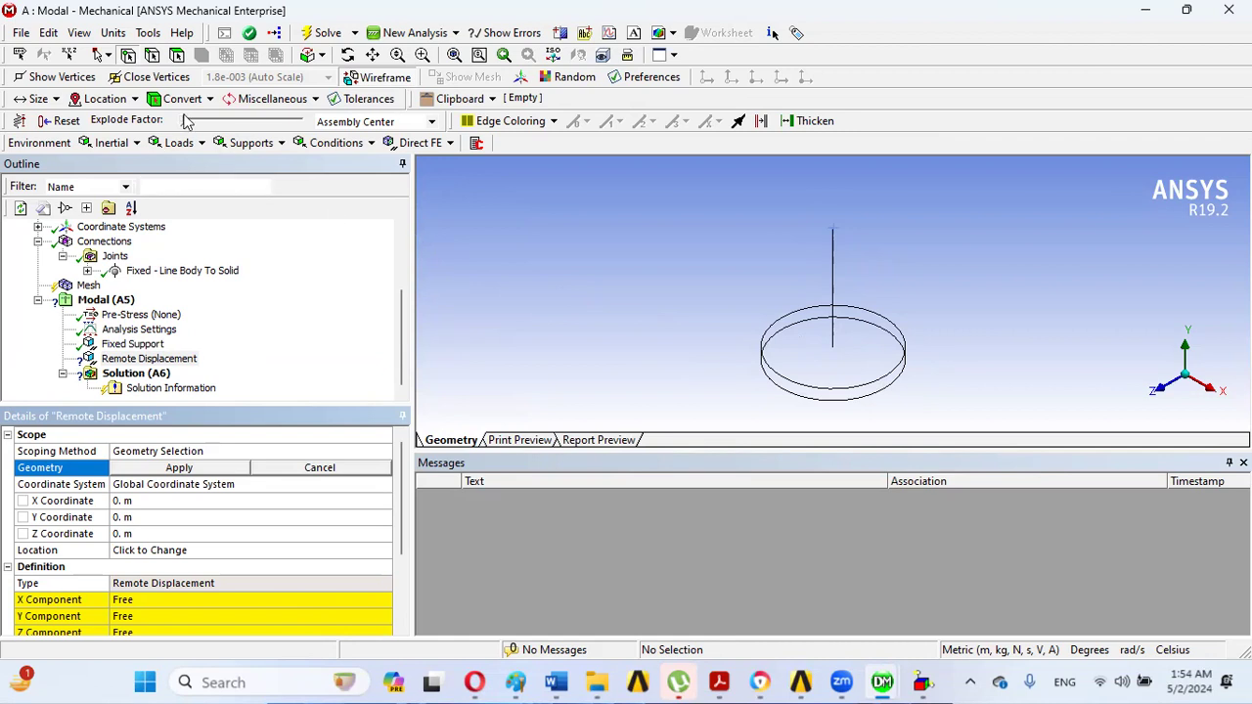
pyautogui.click(178, 55)
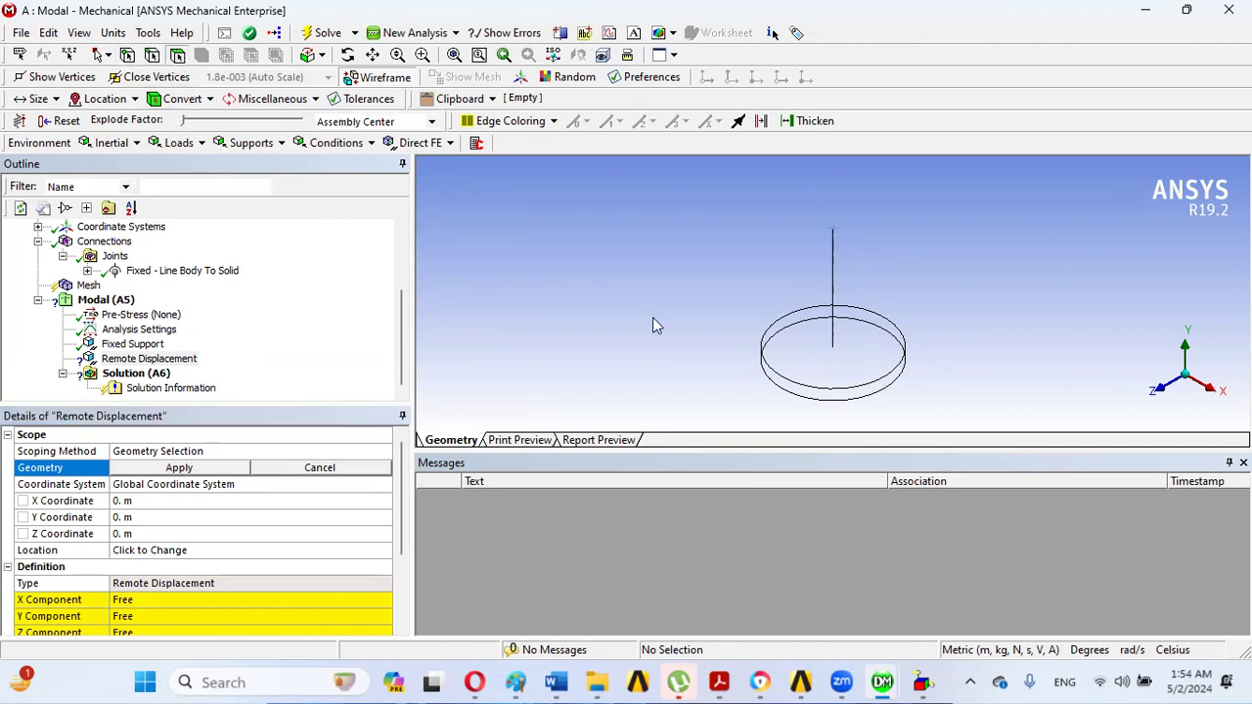
pyautogui.click(839, 358)
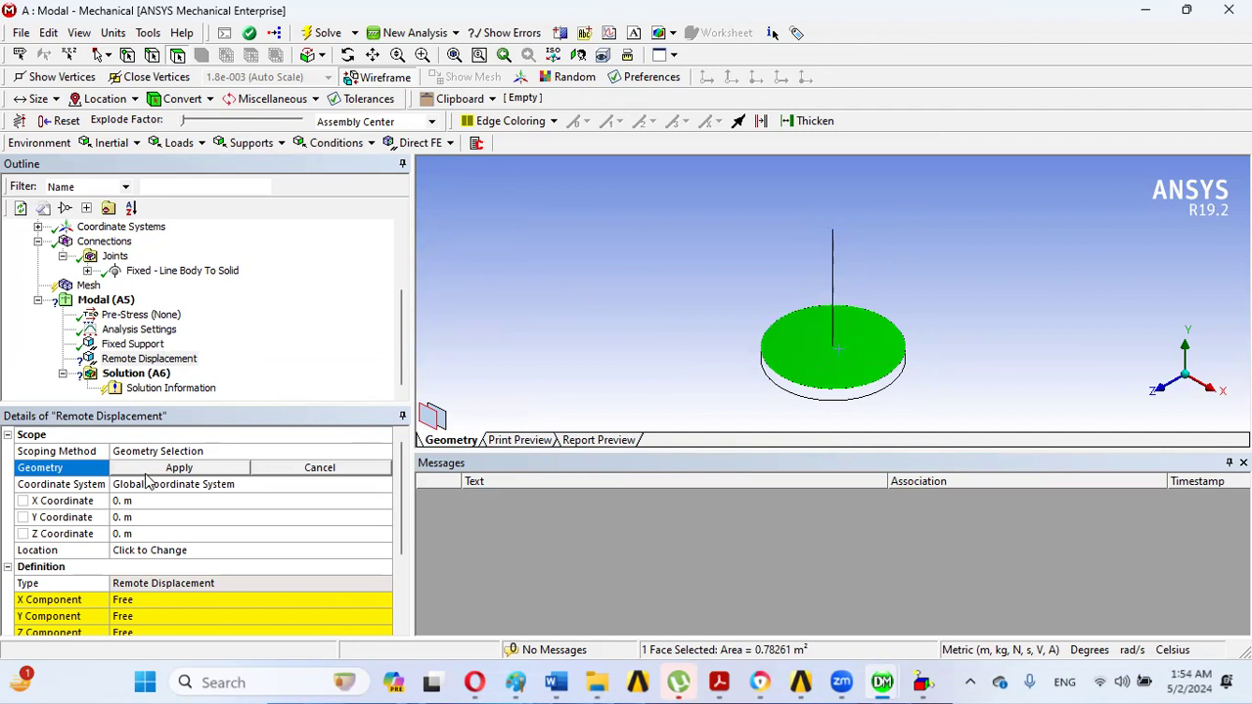
pyautogui.click(178, 467)
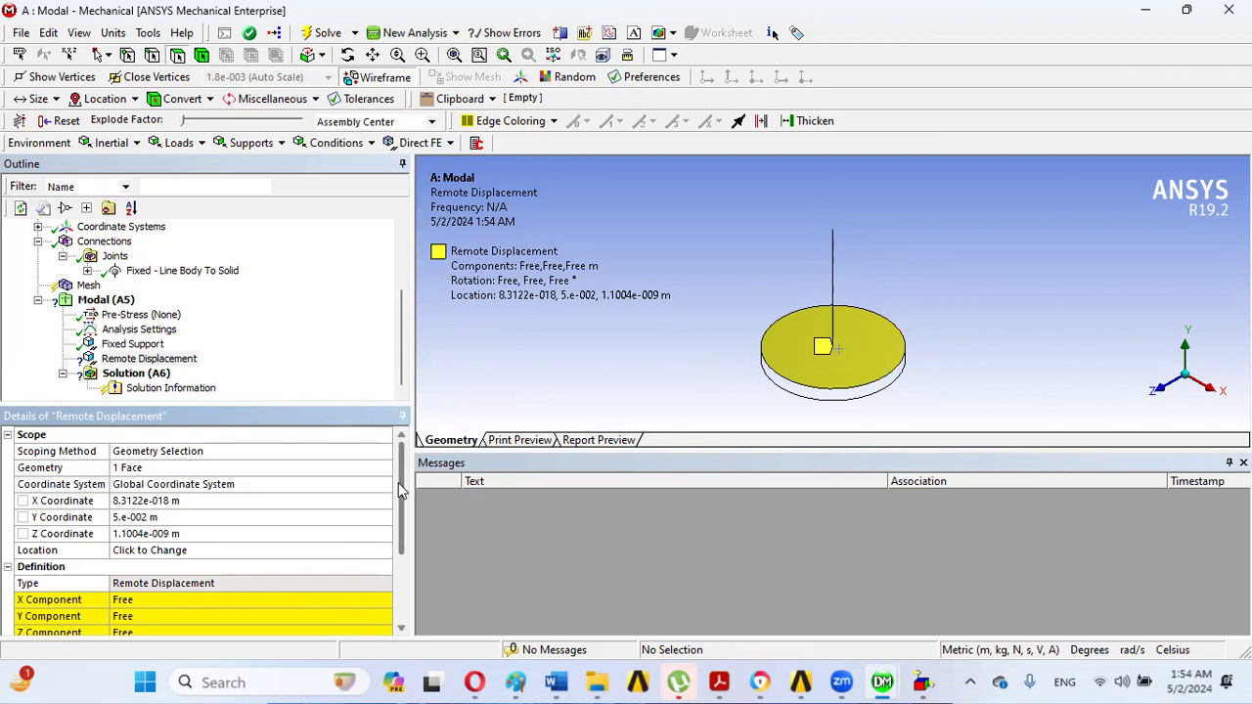
# Step: Set the remote displacement's Y component to 0 m
pyautogui.moveTo(398, 482); pyautogui.dragTo(409, 543)
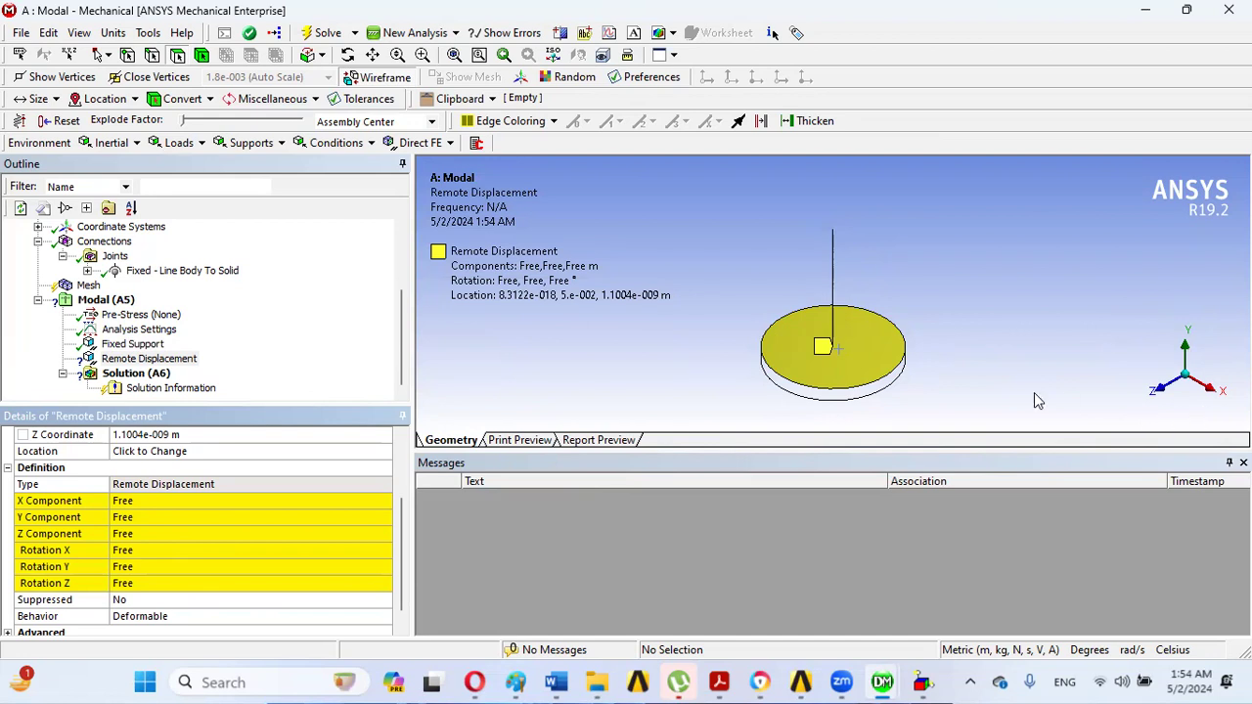
pyautogui.click(123, 517)
pyautogui.write('0')
pyautogui.press('Return')
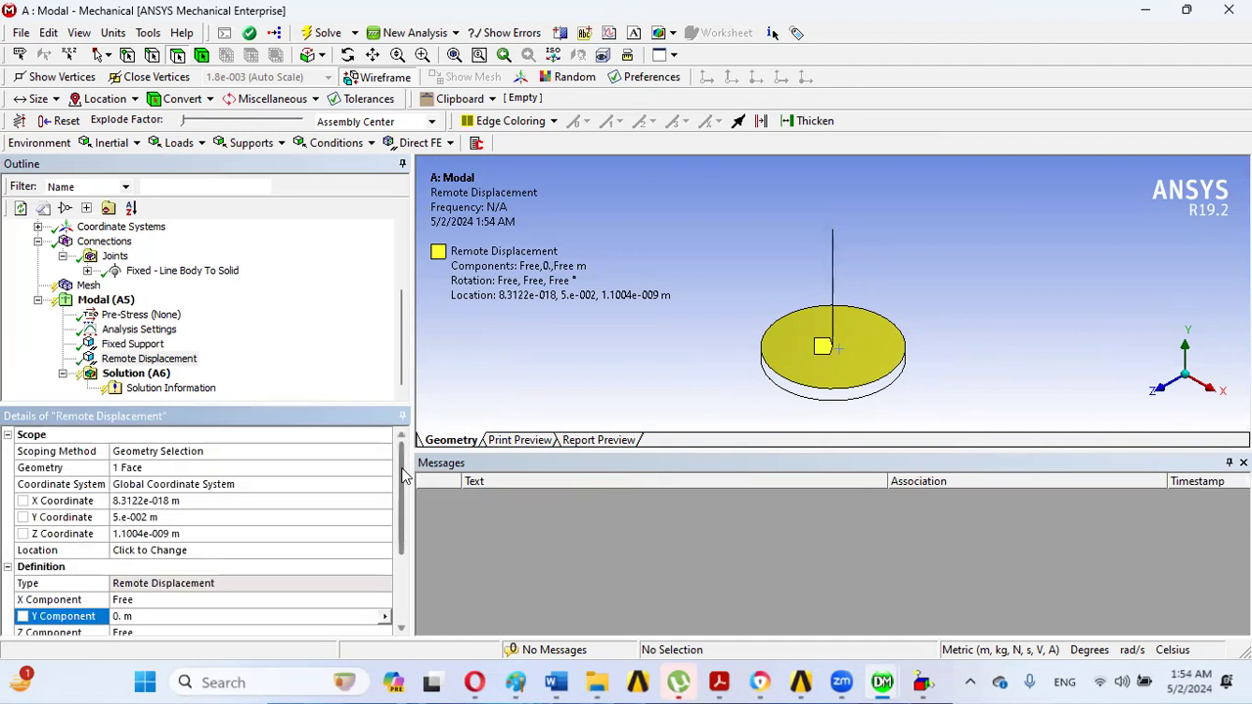
# Step: Set the remote displacement's Rotation X and Rotation Z to 0°, keeping Rotation Y free
pyautogui.scroll(-3, 396, 513)
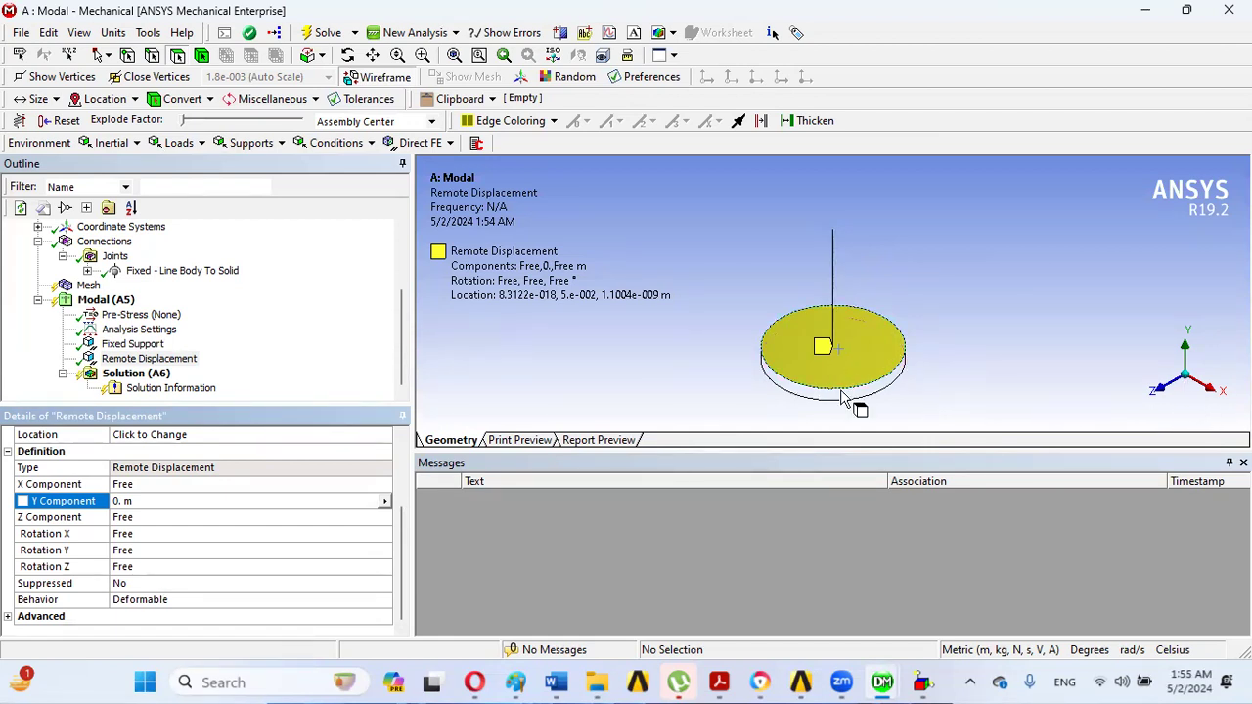
pyautogui.click(127, 534)
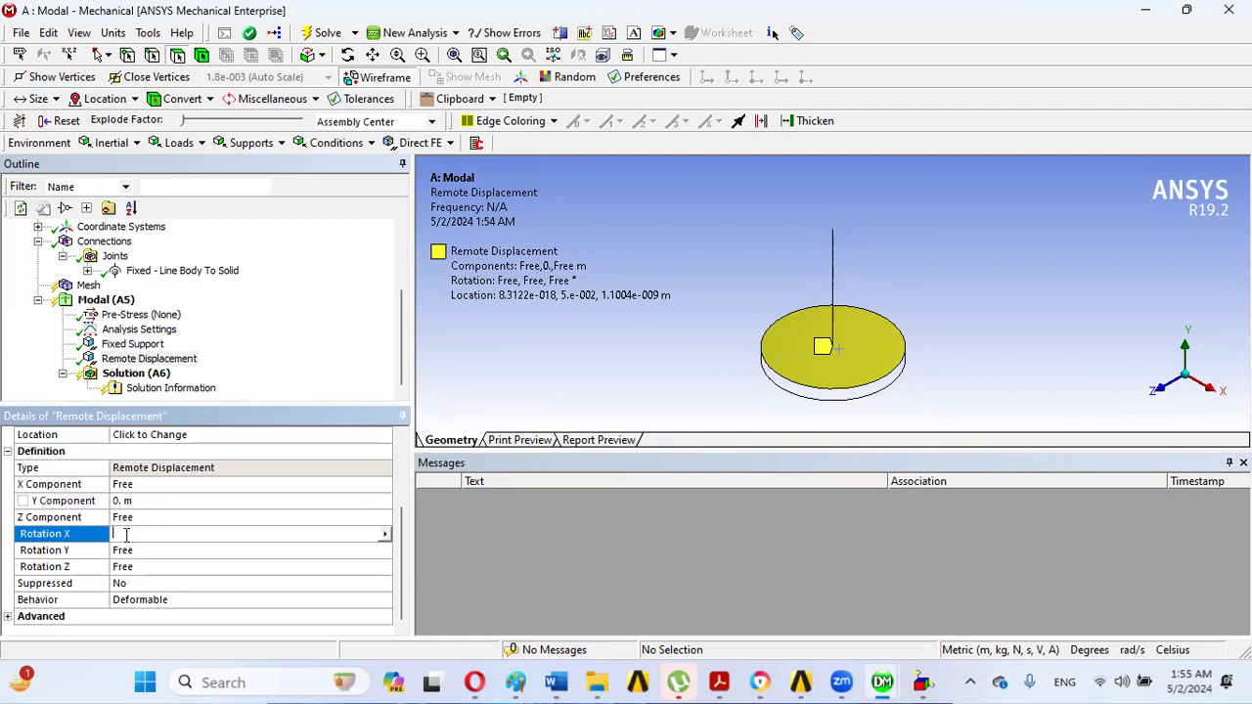
pyautogui.write('0')
pyautogui.press('Return')
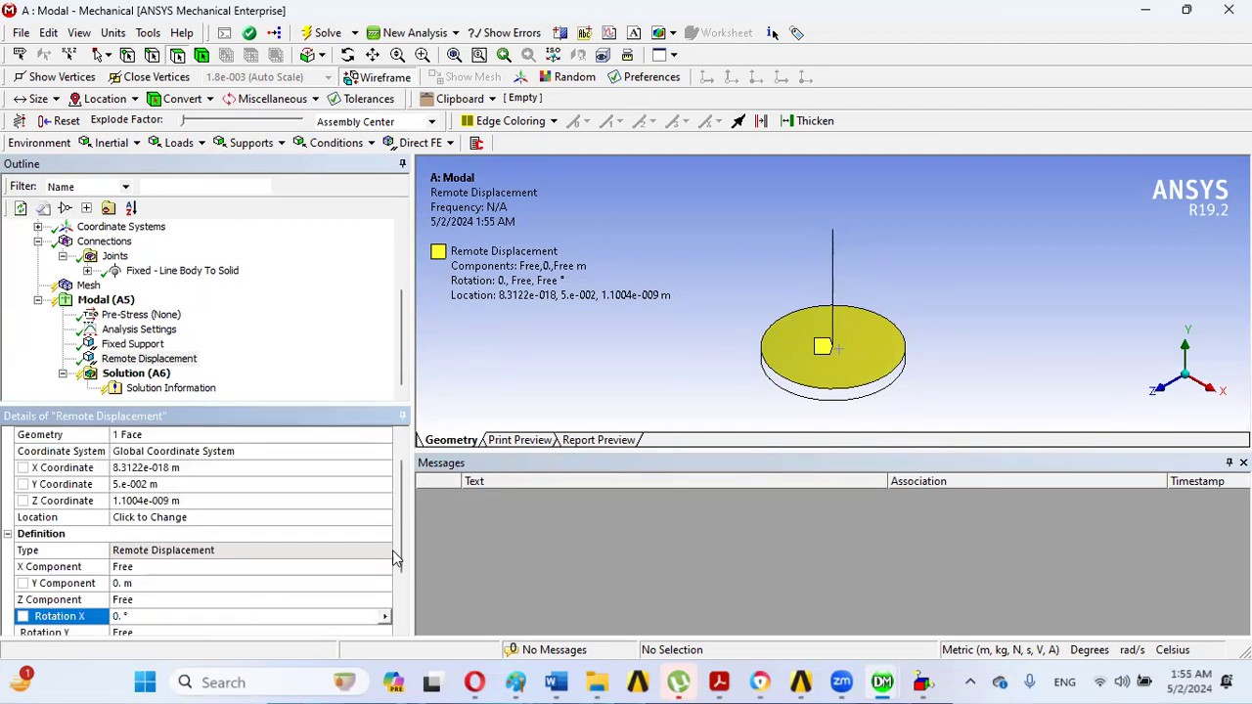
pyautogui.moveTo(402, 534); pyautogui.dragTo(401, 579)
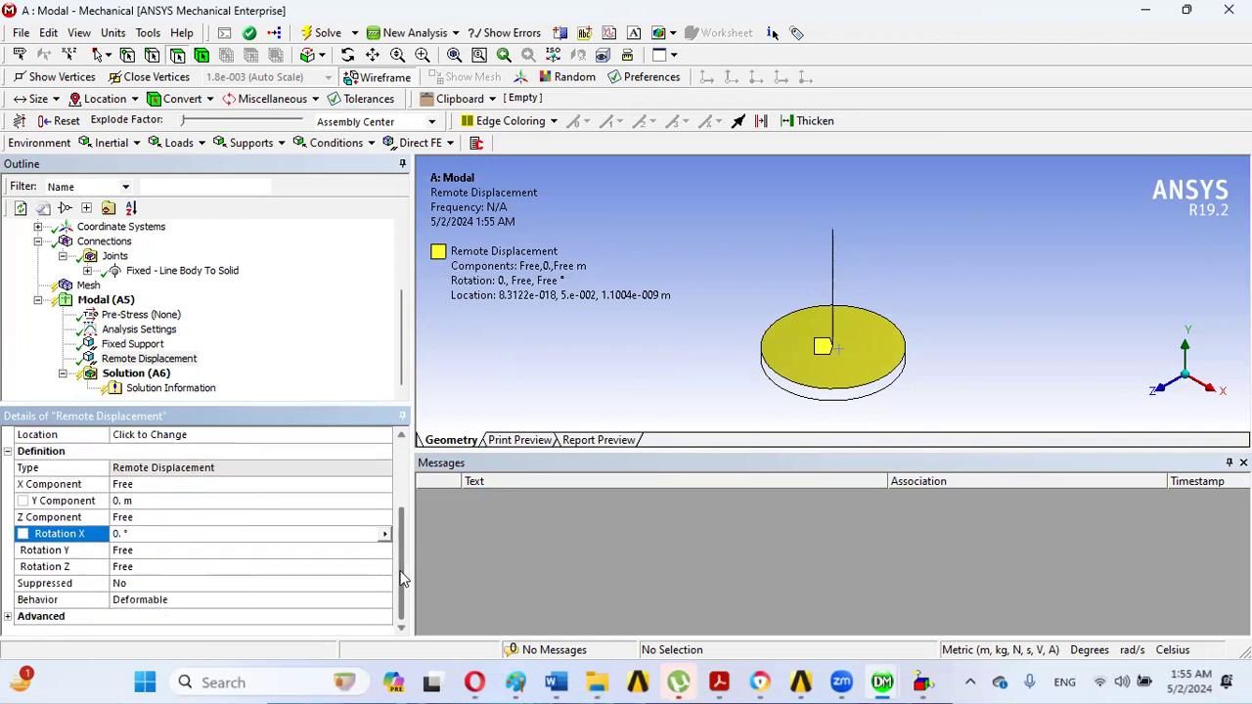
pyautogui.click(135, 566)
pyautogui.write('0')
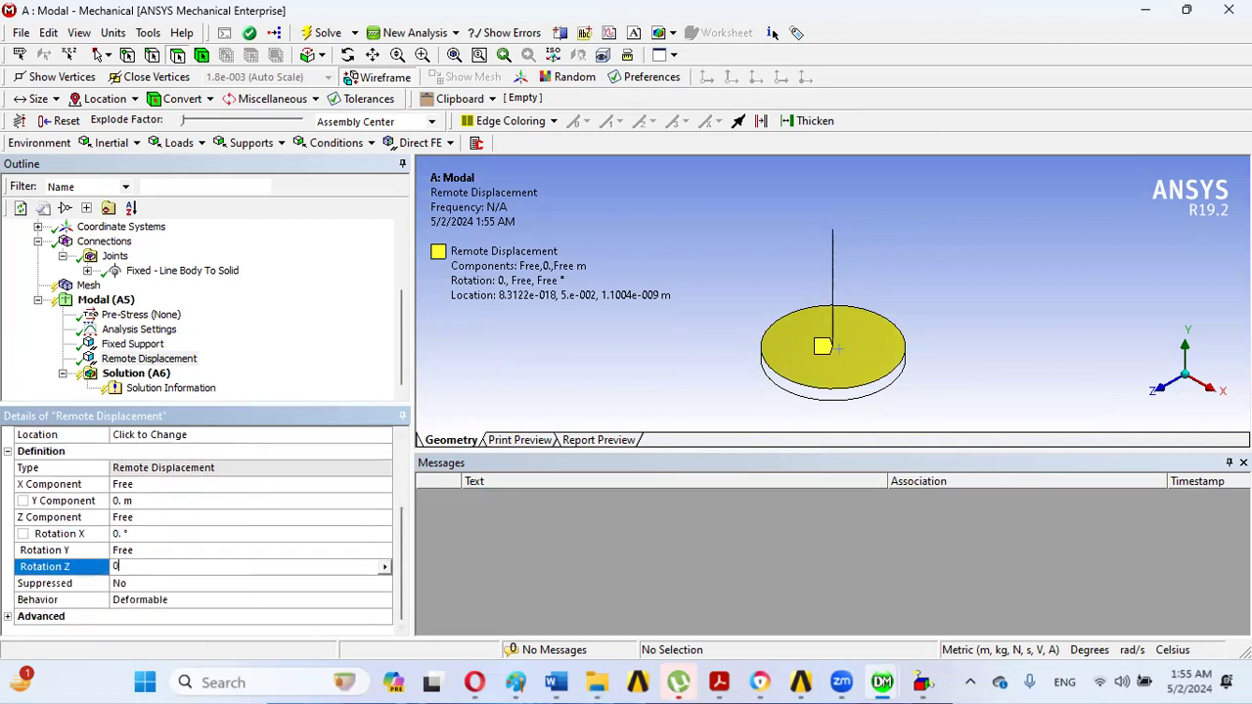
pyautogui.press('Return')
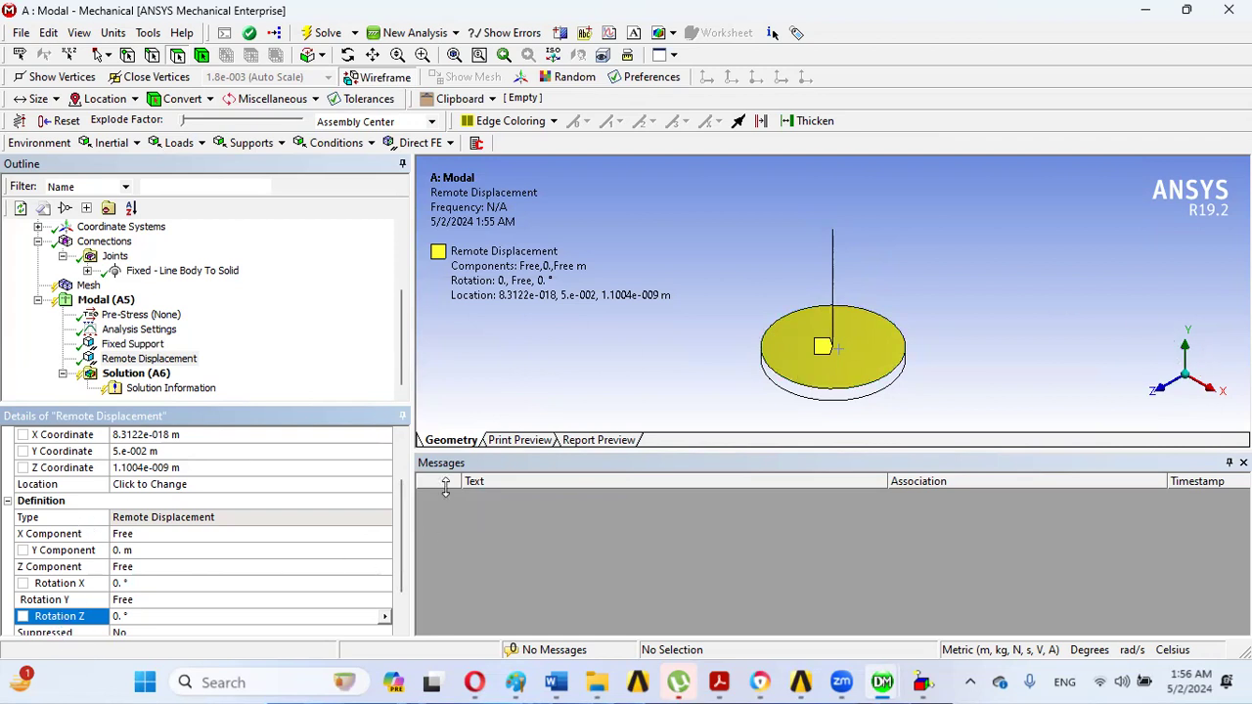
# Step: Set the remote displacement's behavior to Rigid
pyautogui.scroll(-1, 408, 533)
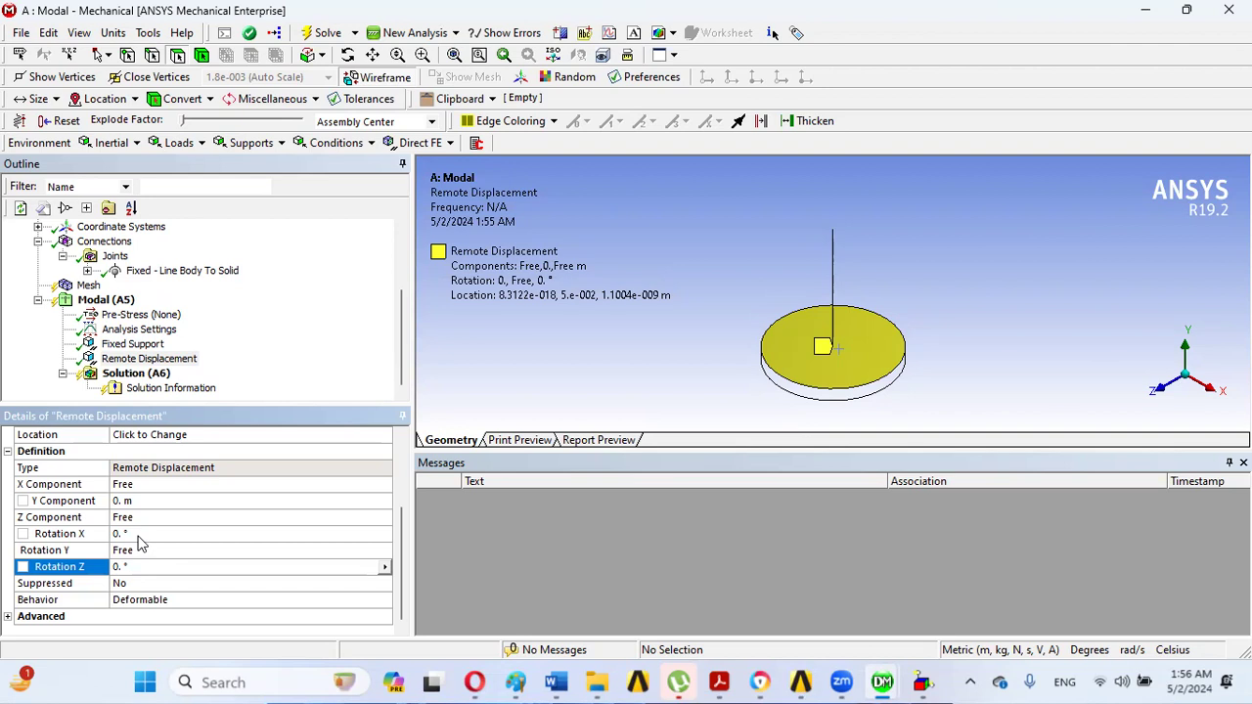
pyautogui.click(270, 600)
pyautogui.click(271, 600)
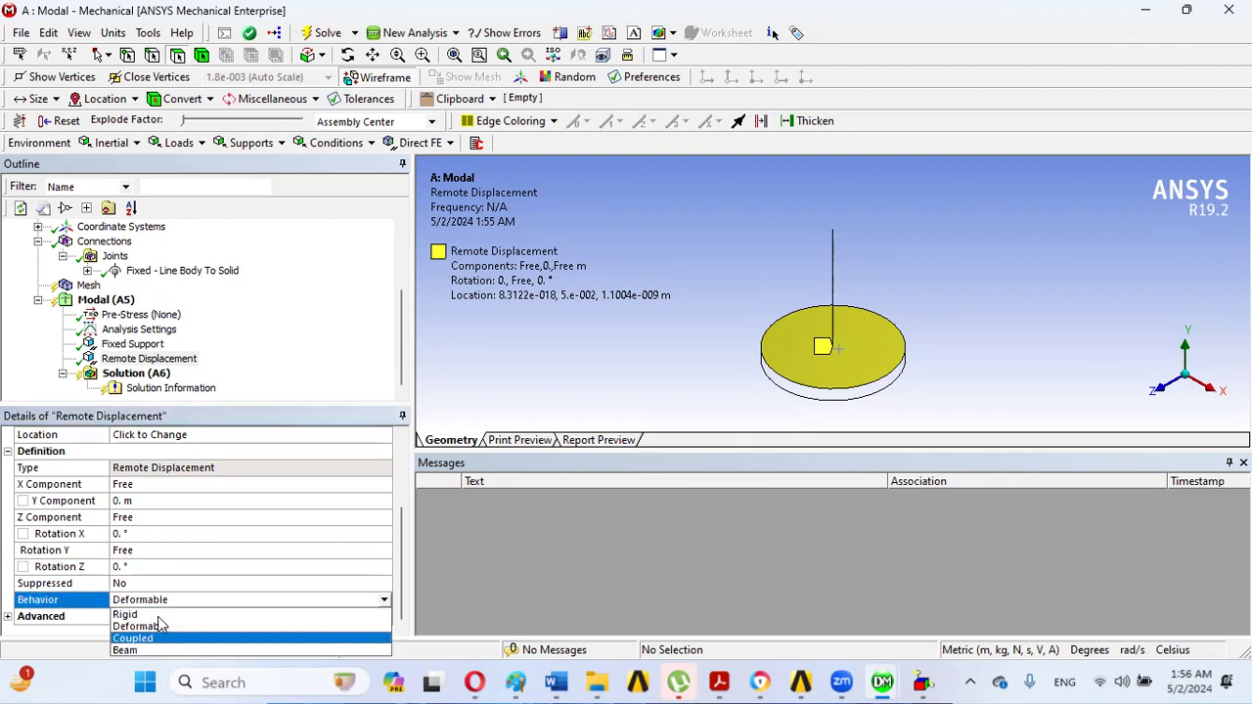
pyautogui.click(147, 615)
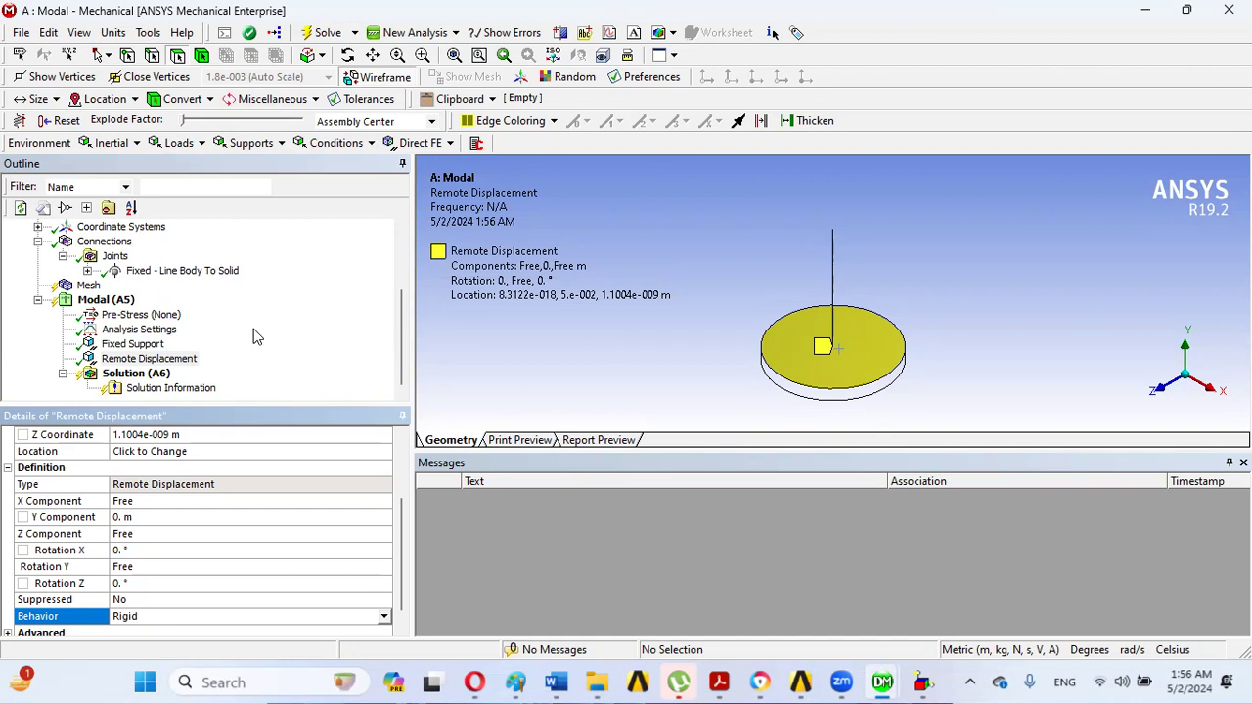
# Step: Insert a total deformation result under Solution and solve the modal analysis
pyautogui.click(160, 375)
pyautogui.rightClick(160, 374)
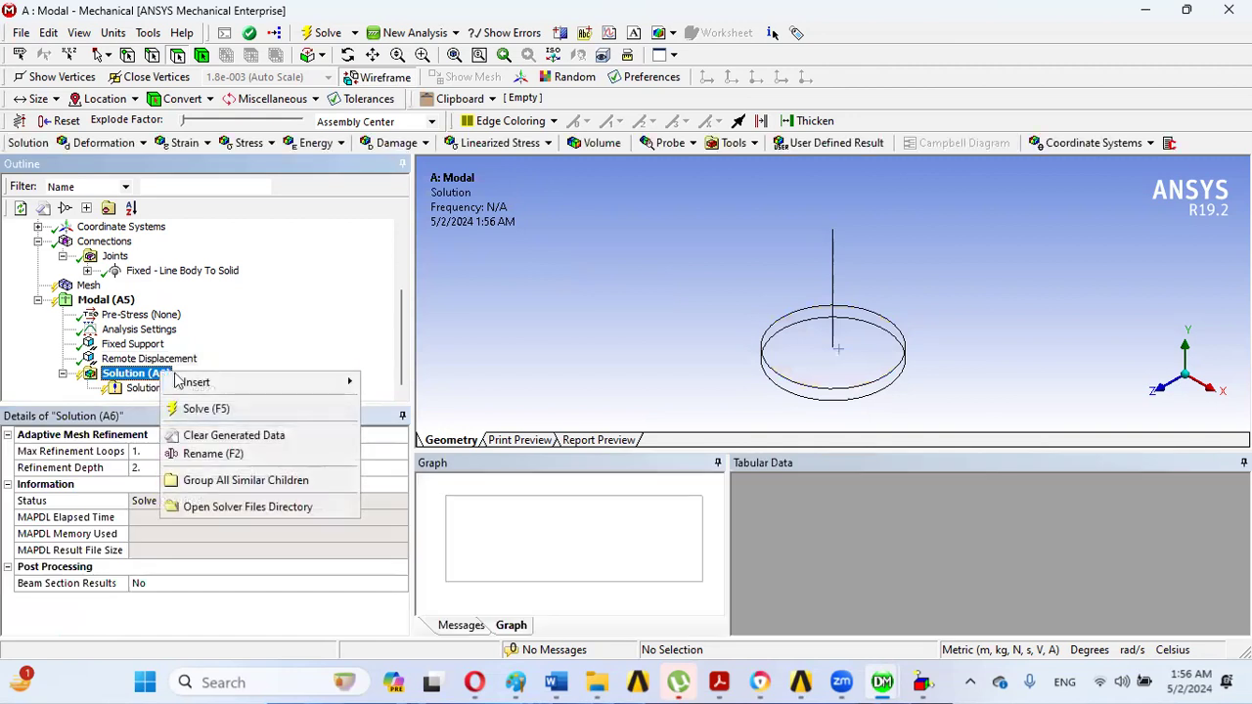
pyautogui.moveTo(333, 381)
pyautogui.moveTo(354, 382)
pyautogui.moveTo(413, 385)
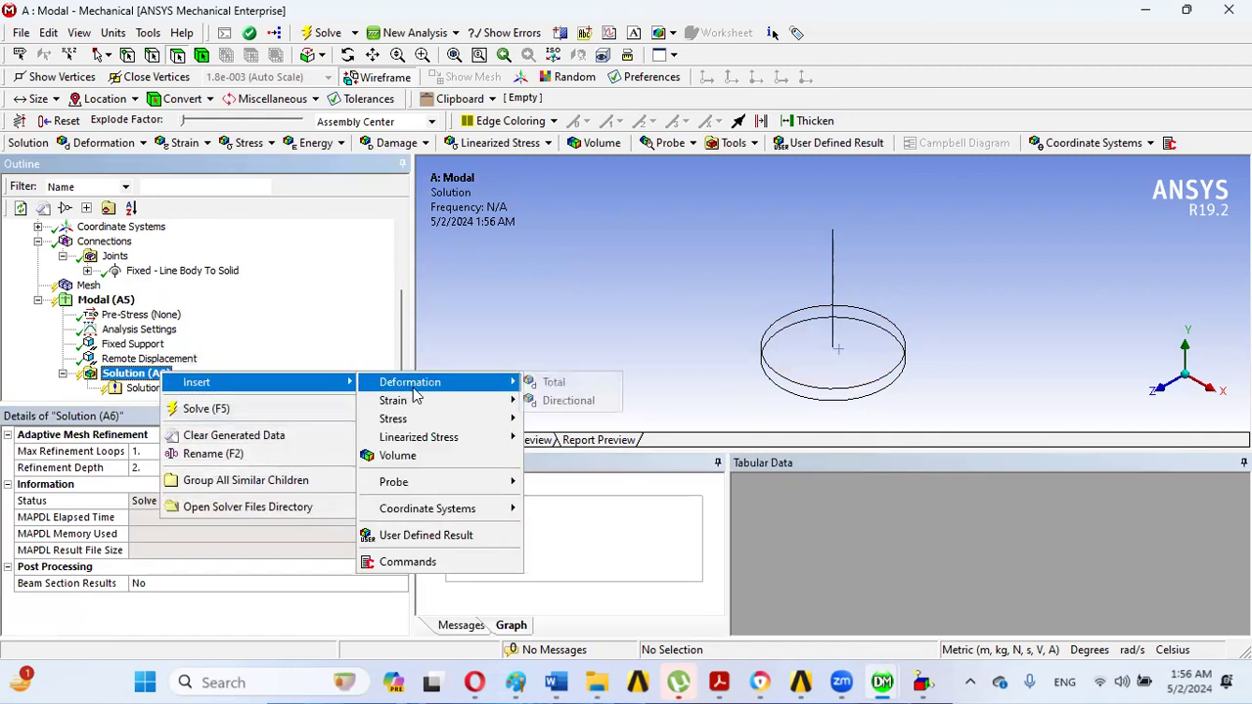
pyautogui.click(563, 387)
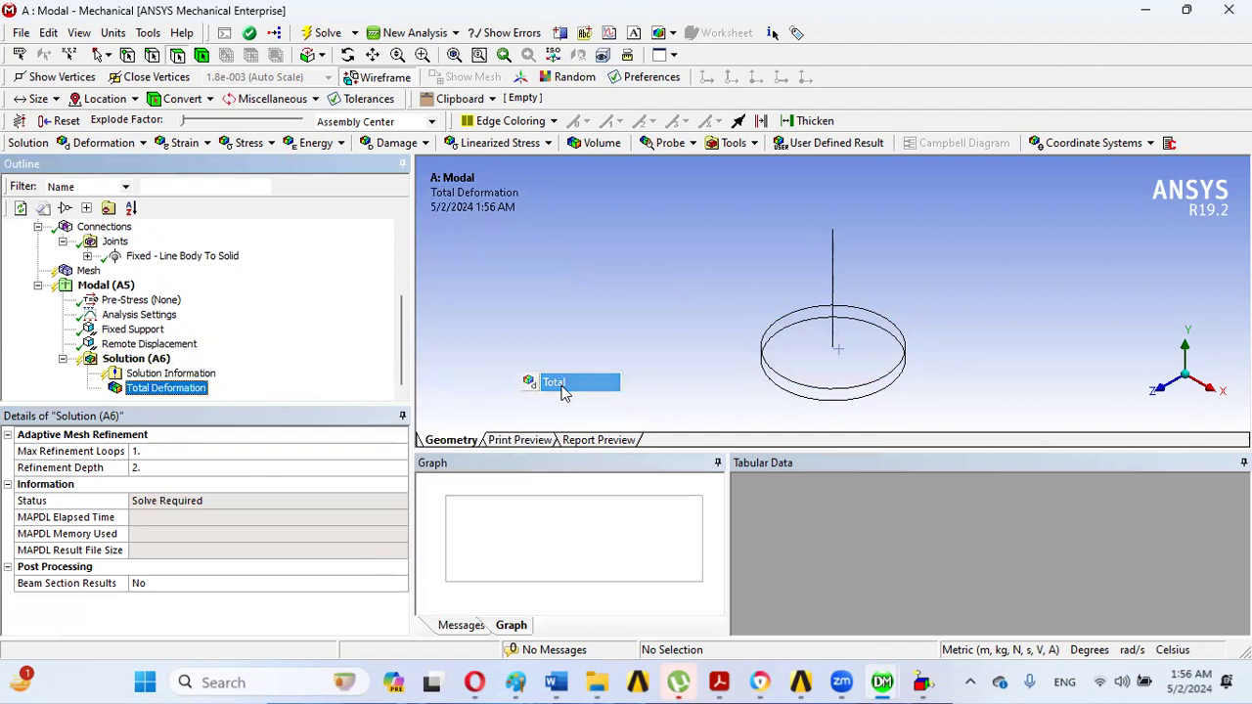
pyautogui.rightClick(190, 391)
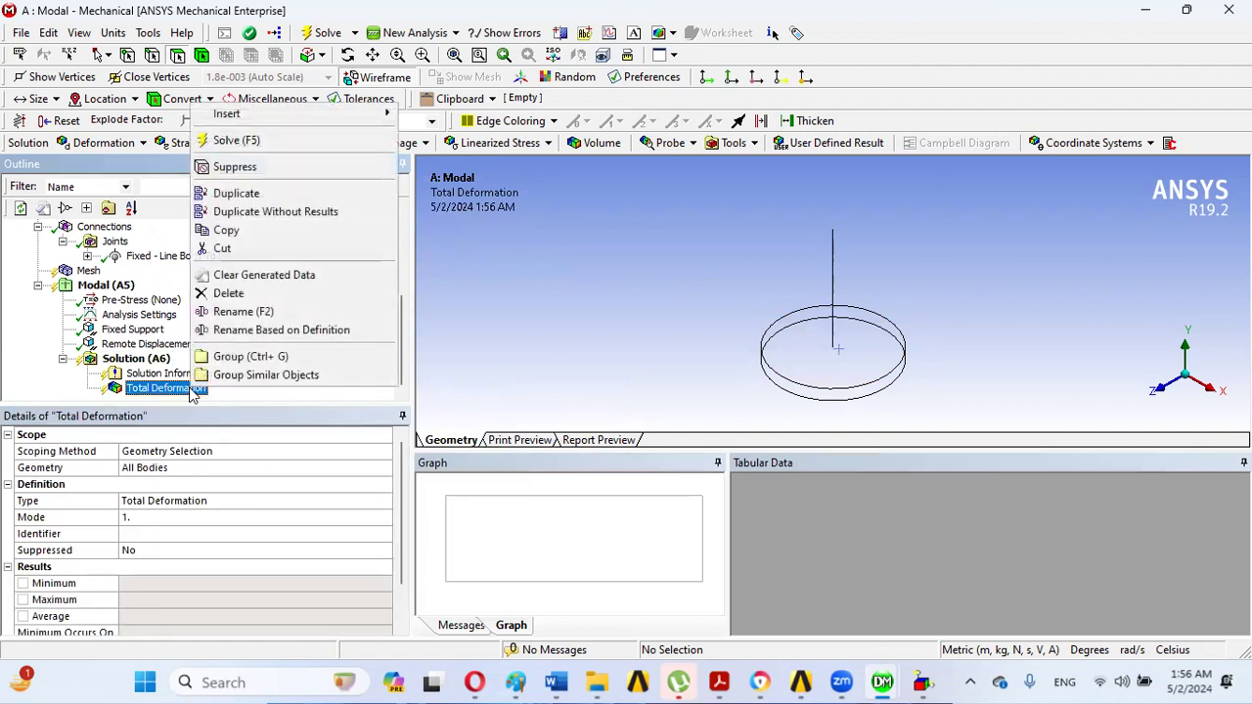
pyautogui.click(243, 146)
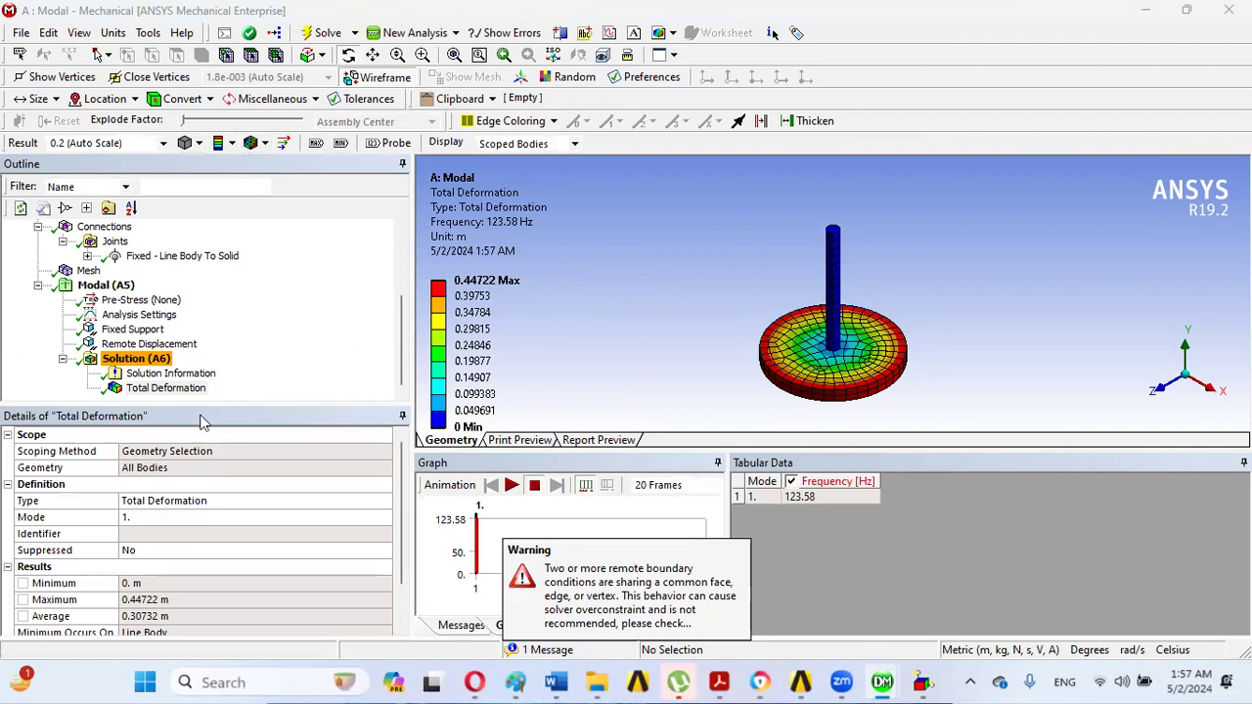
# Step: Play the total deformation animation of the first mode and pause it
pyautogui.click(177, 393)
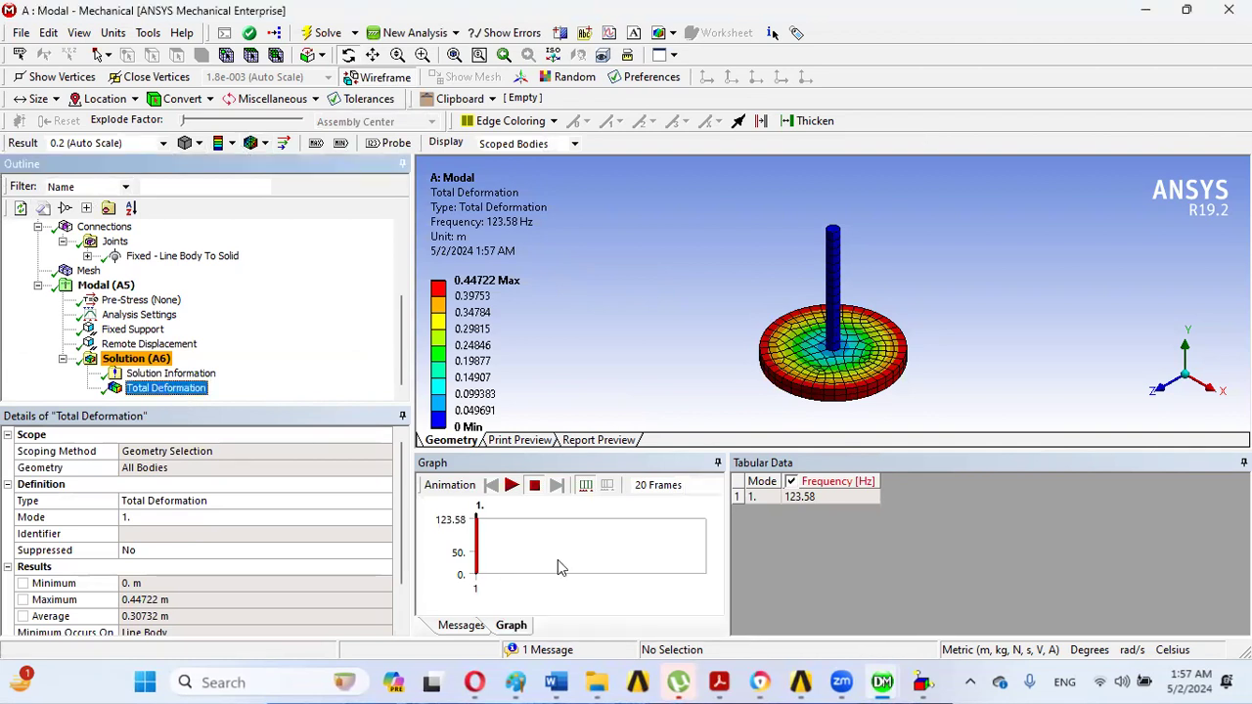
pyautogui.click(511, 485)
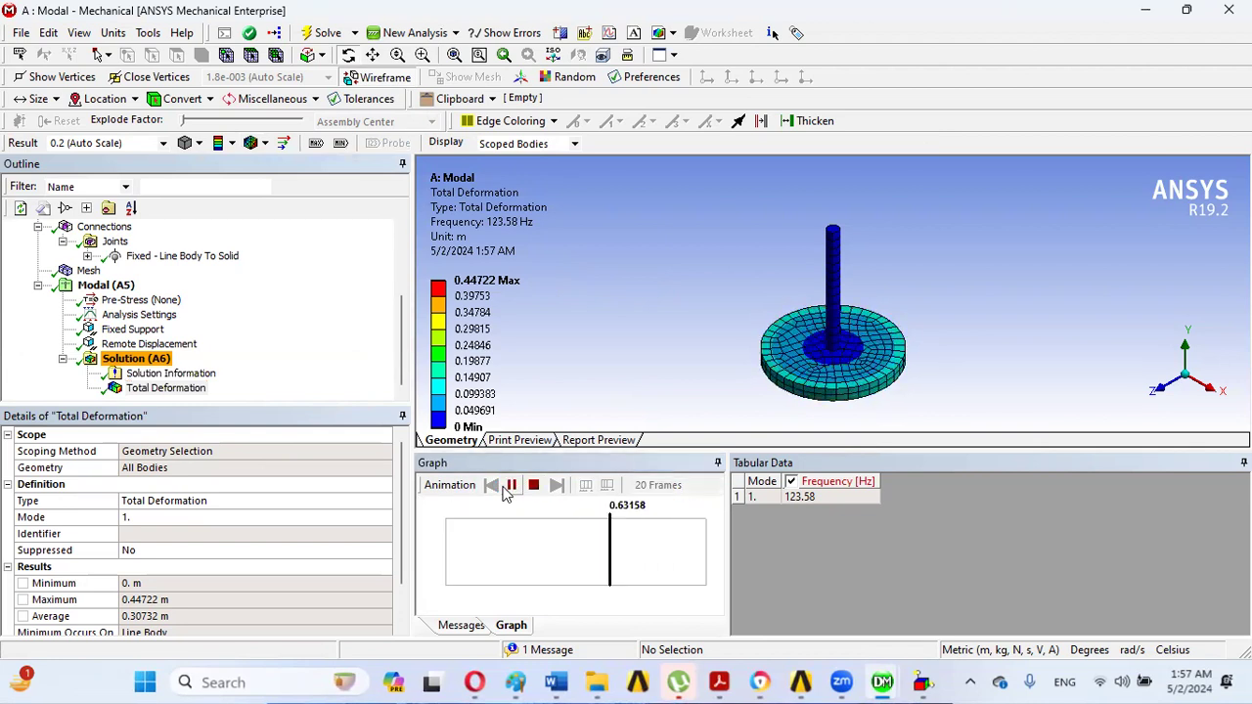
pyautogui.click(505, 489)
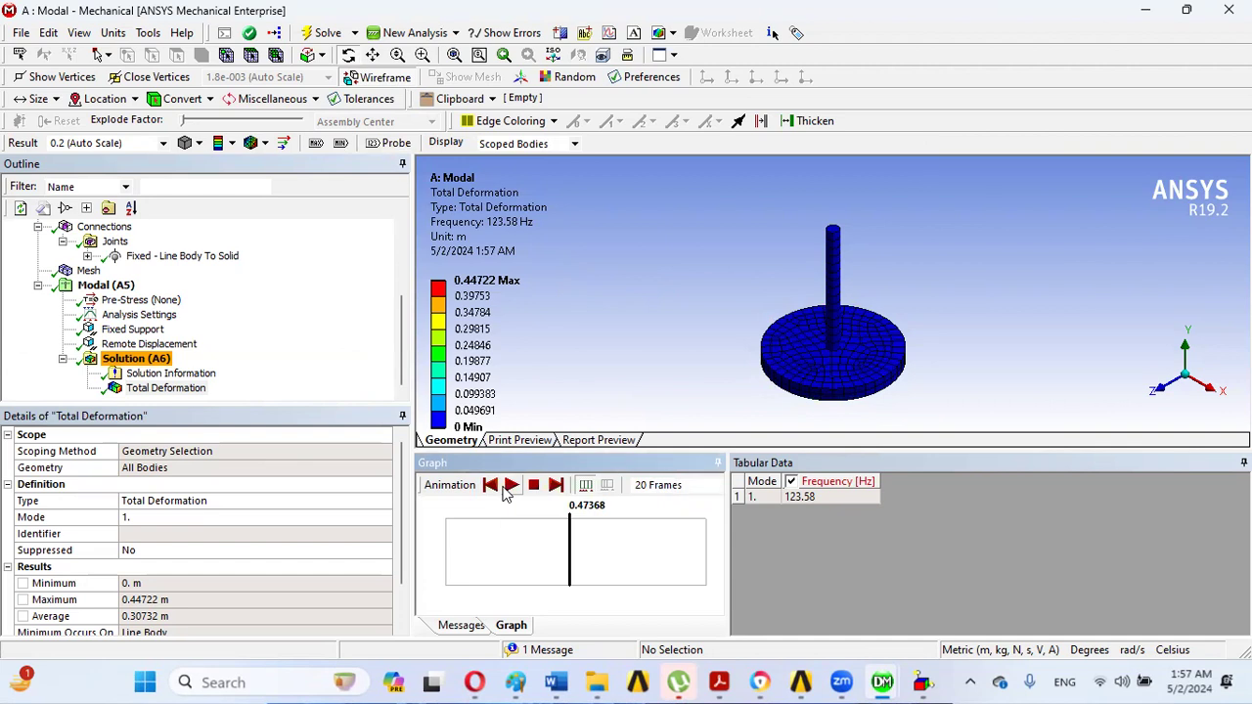
pyautogui.click(402, 342)
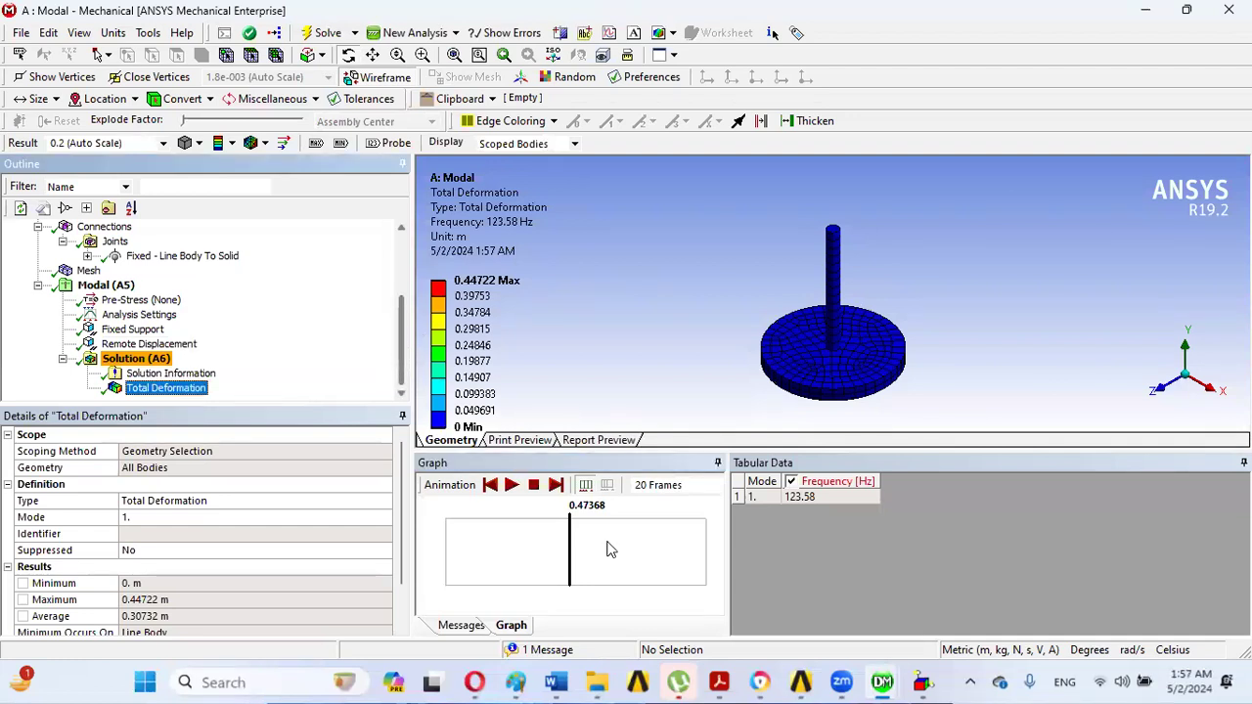
# Step: Switch to the mechanical vibrations textbook PDF and go back from Figure 2.14 to the torsional spring constant formula (2.39)
pyautogui.moveTo(712, 682)
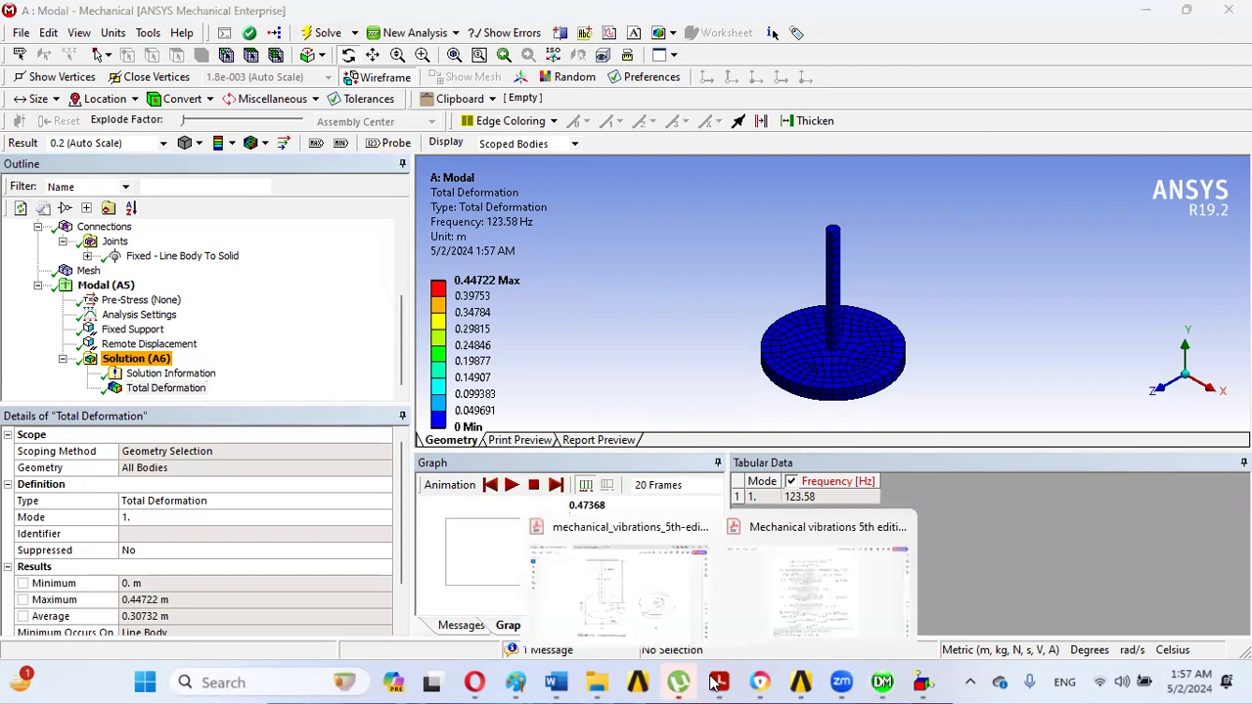
pyautogui.click(627, 554)
pyautogui.click(1201, 88)
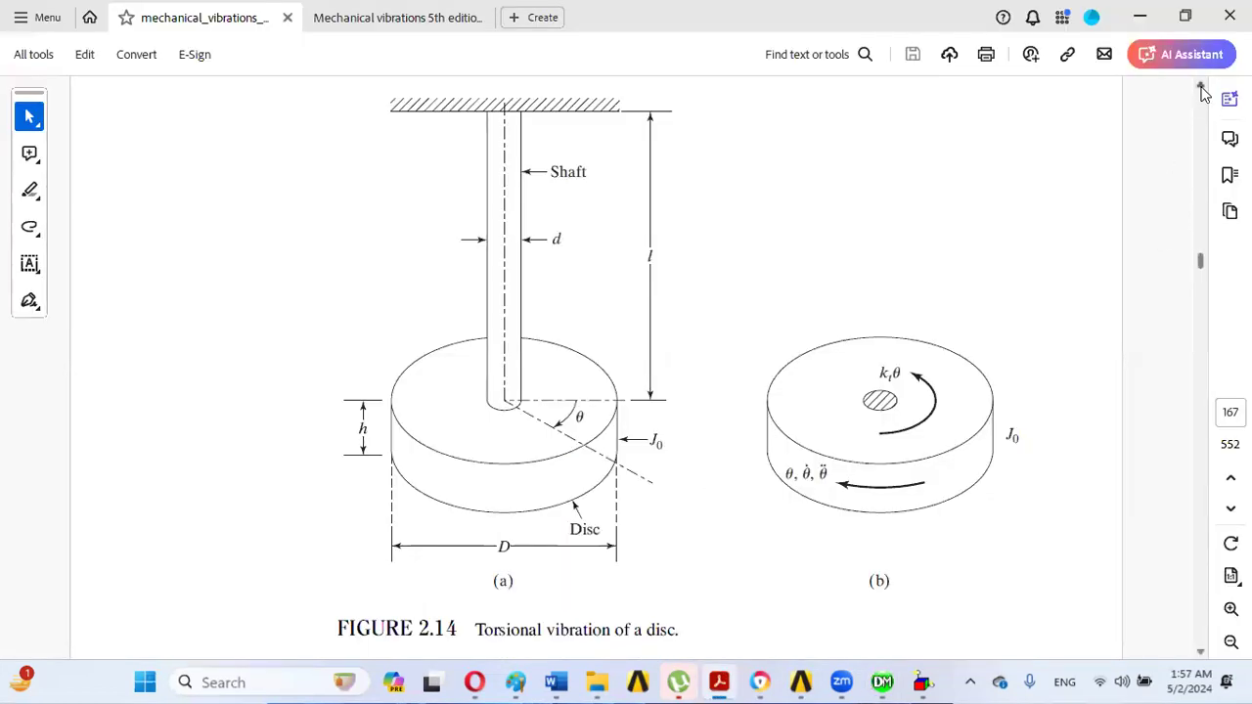
pyautogui.click(1202, 88)
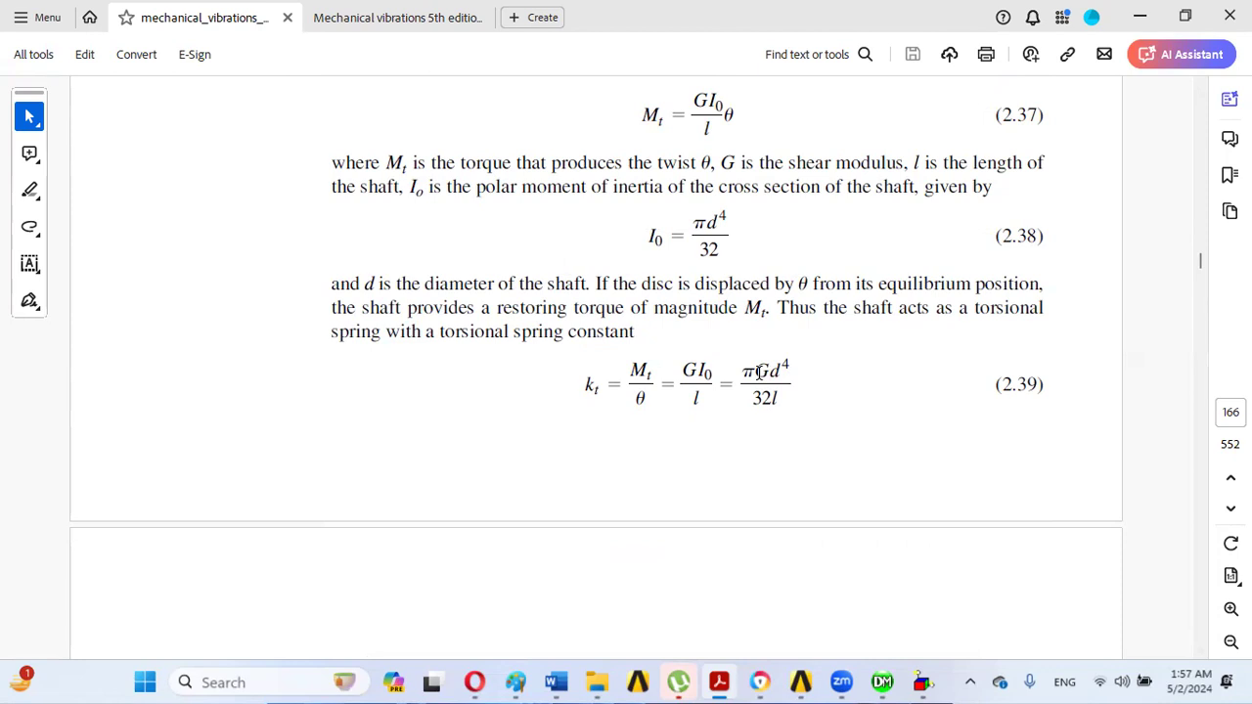
pyautogui.moveTo(776, 681)
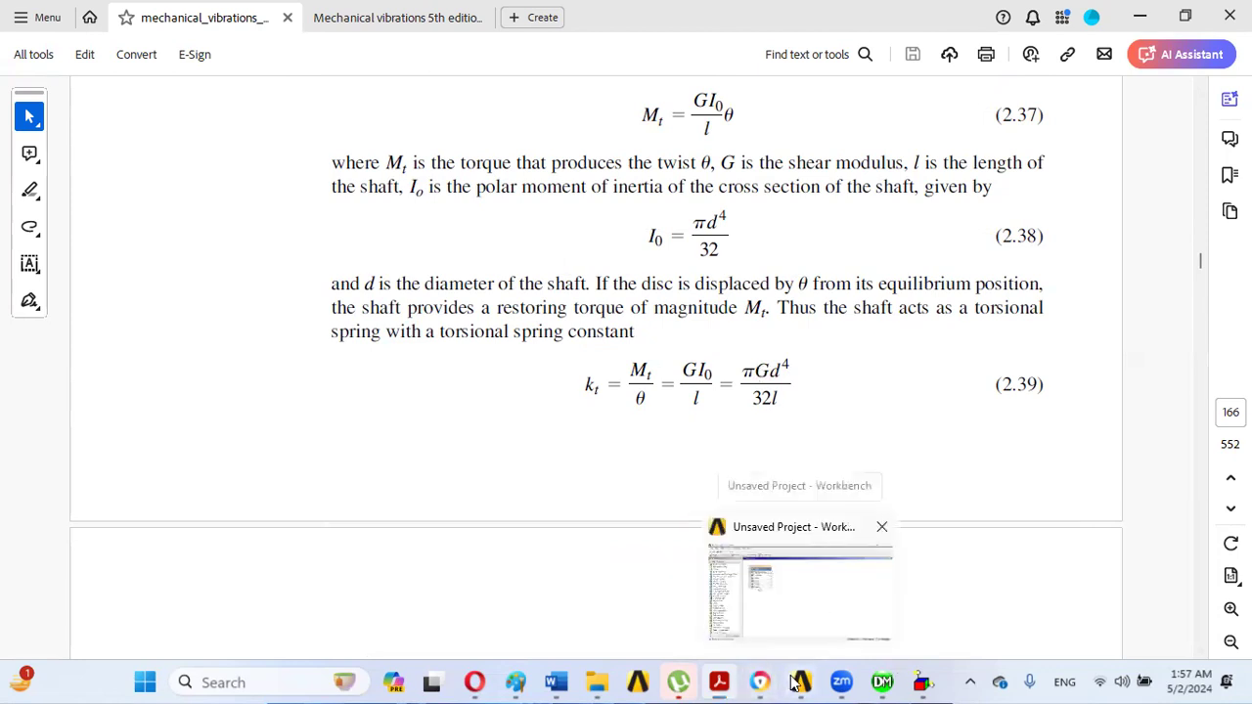
# Step: Switch to Workbench, inspect the shaft material's shear modulus in Engineering Data, and return to the textbook's torsional spring constant formula (2.39)
pyautogui.click(796, 682)
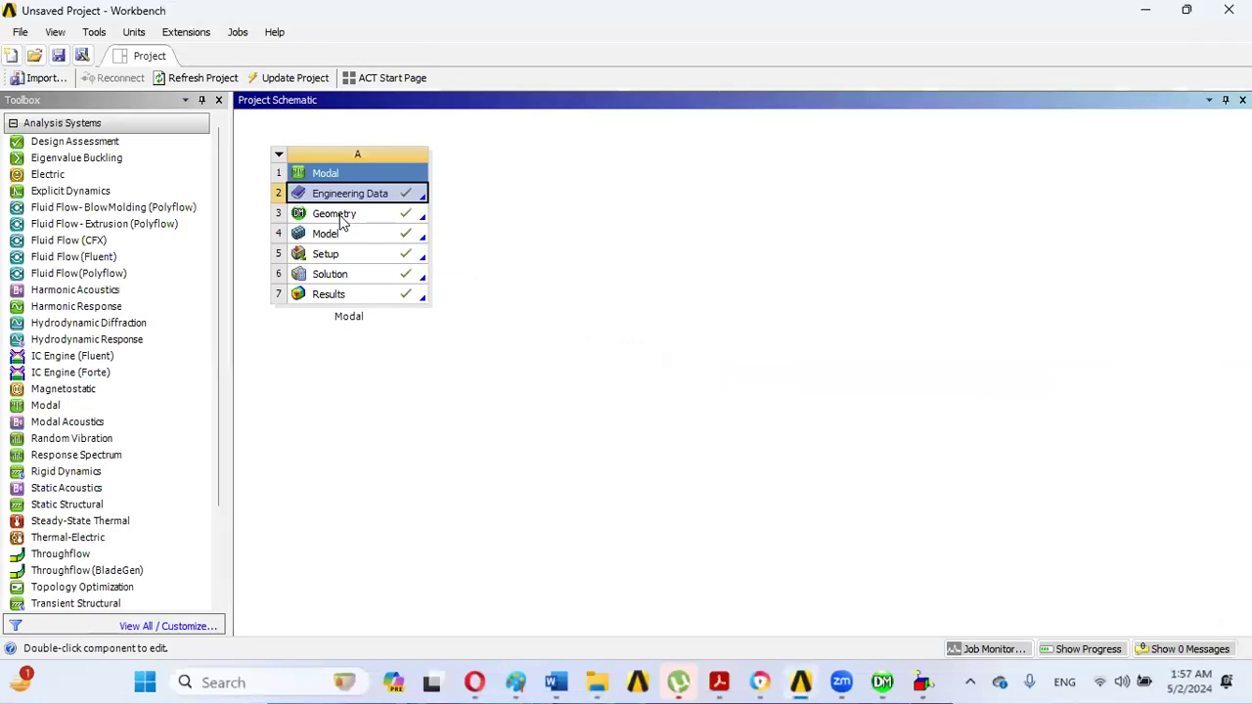
pyautogui.doubleClick(340, 196)
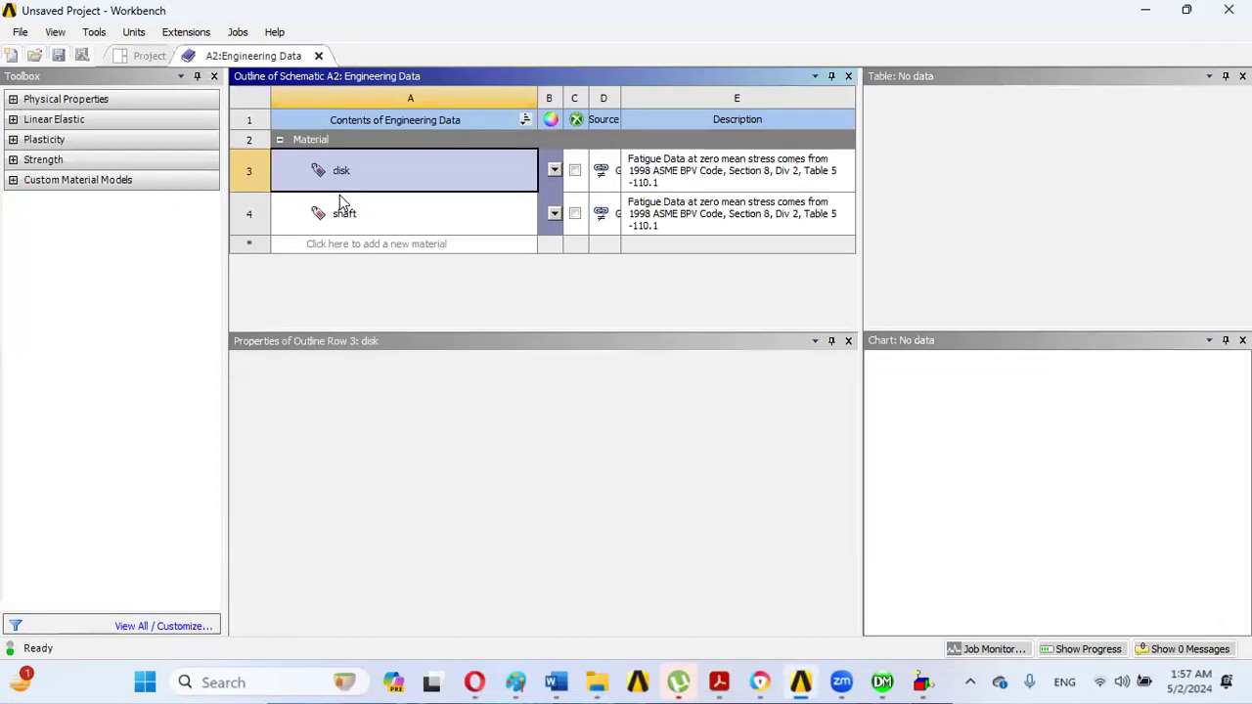
pyautogui.click(369, 253)
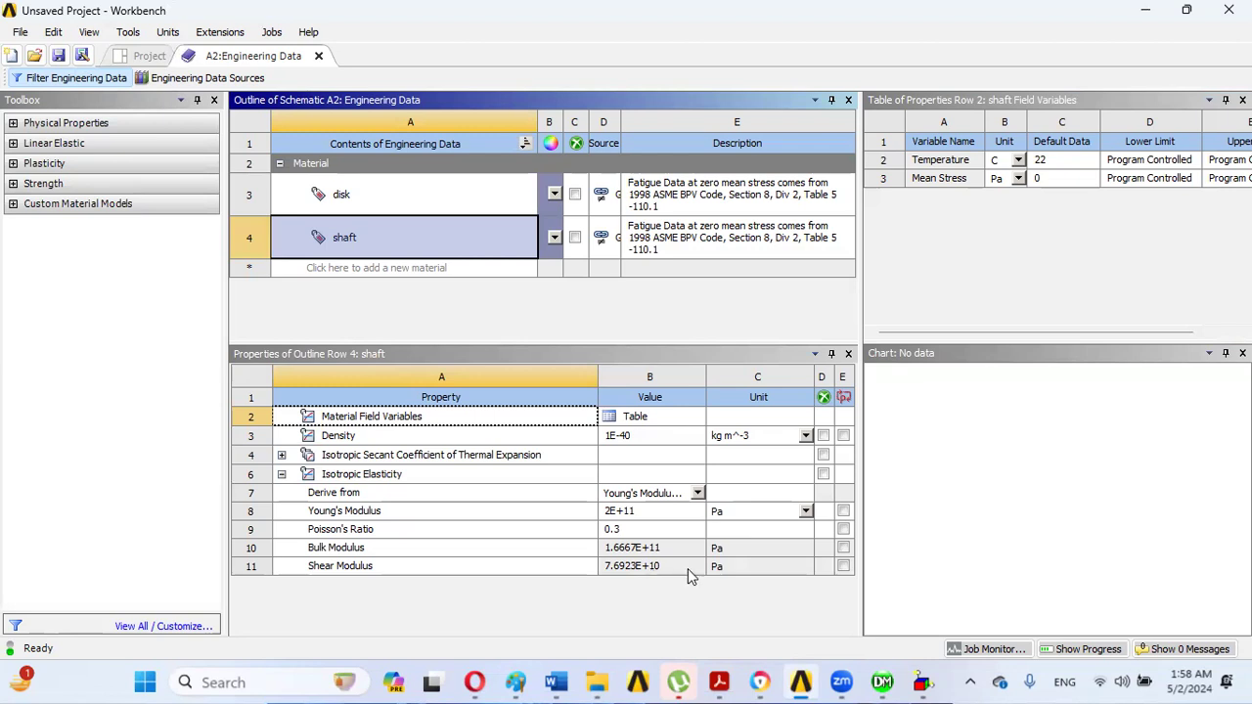
pyautogui.moveTo(721, 682)
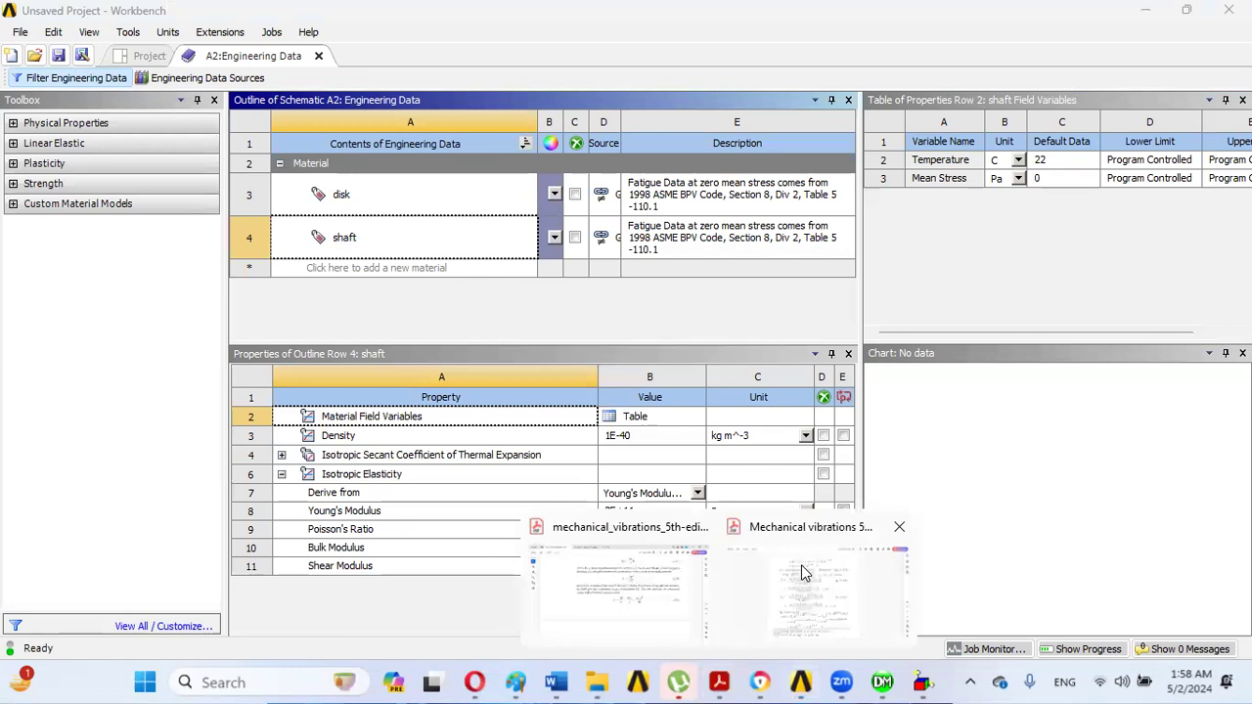
pyautogui.click(614, 570)
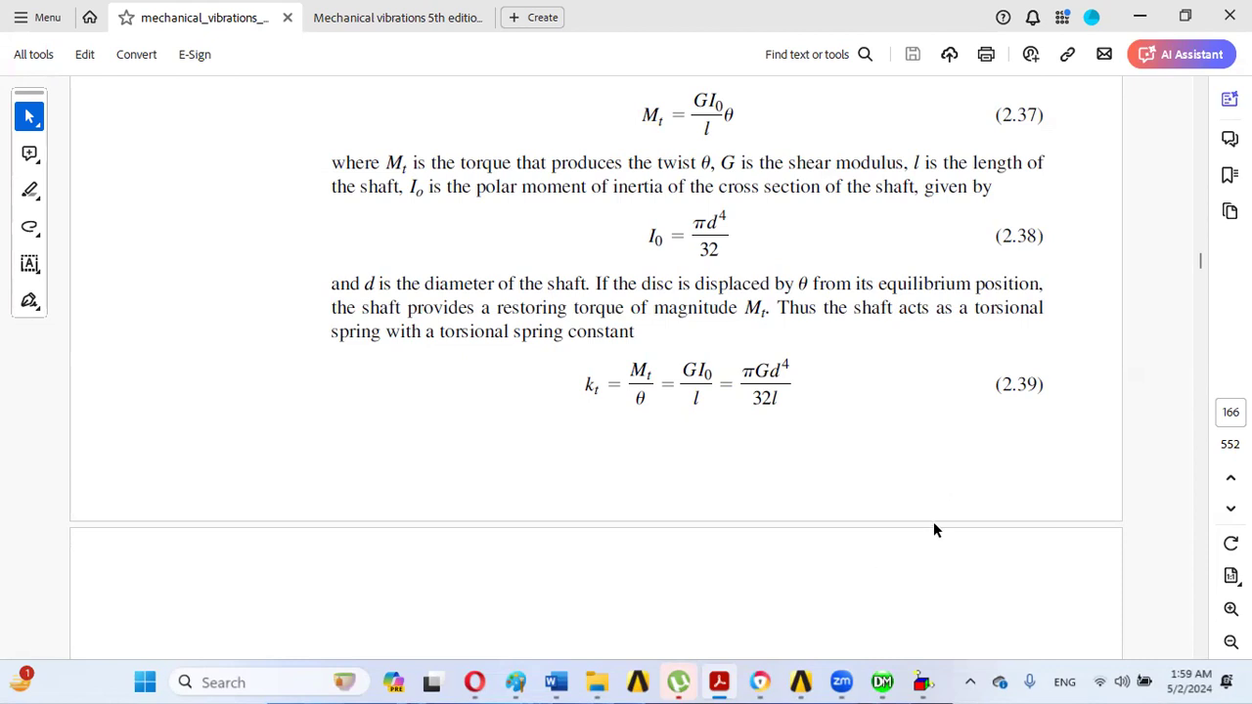
# Step: Switch to Mechanical, inspect the disc solid's mass and moments of inertia, and display the total deformation result's frequency
pyautogui.moveTo(891, 677)
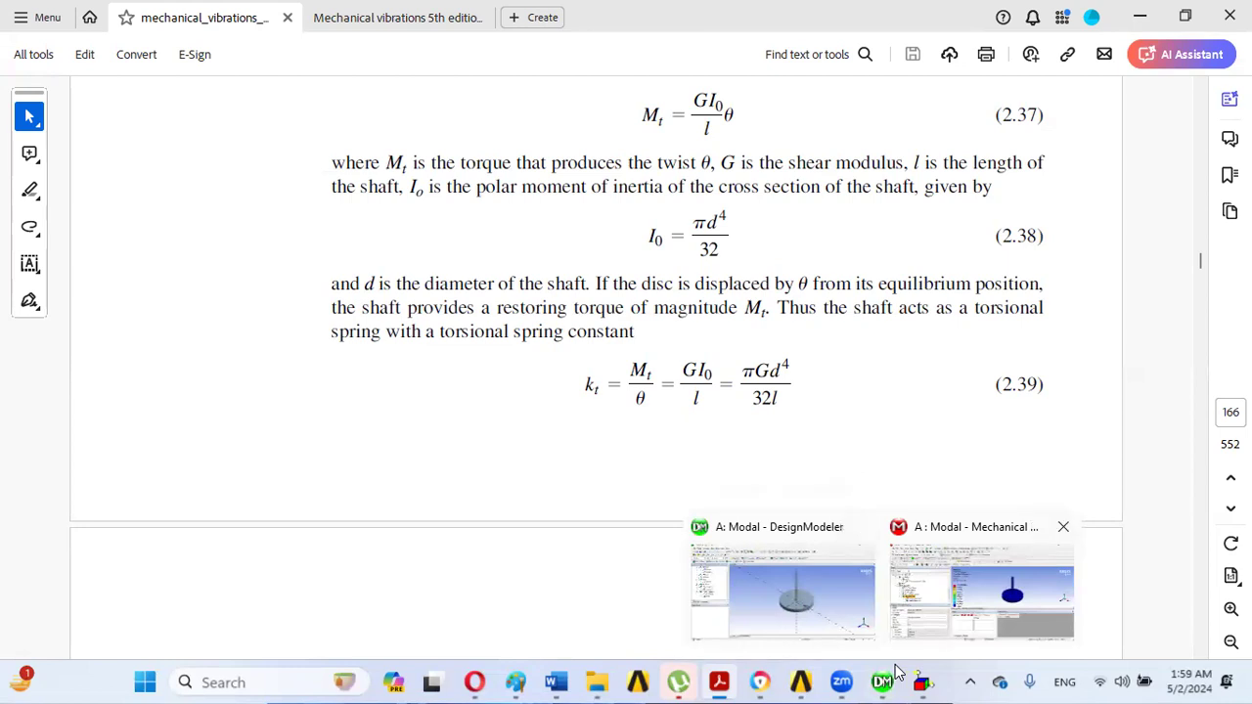
pyautogui.click(893, 666)
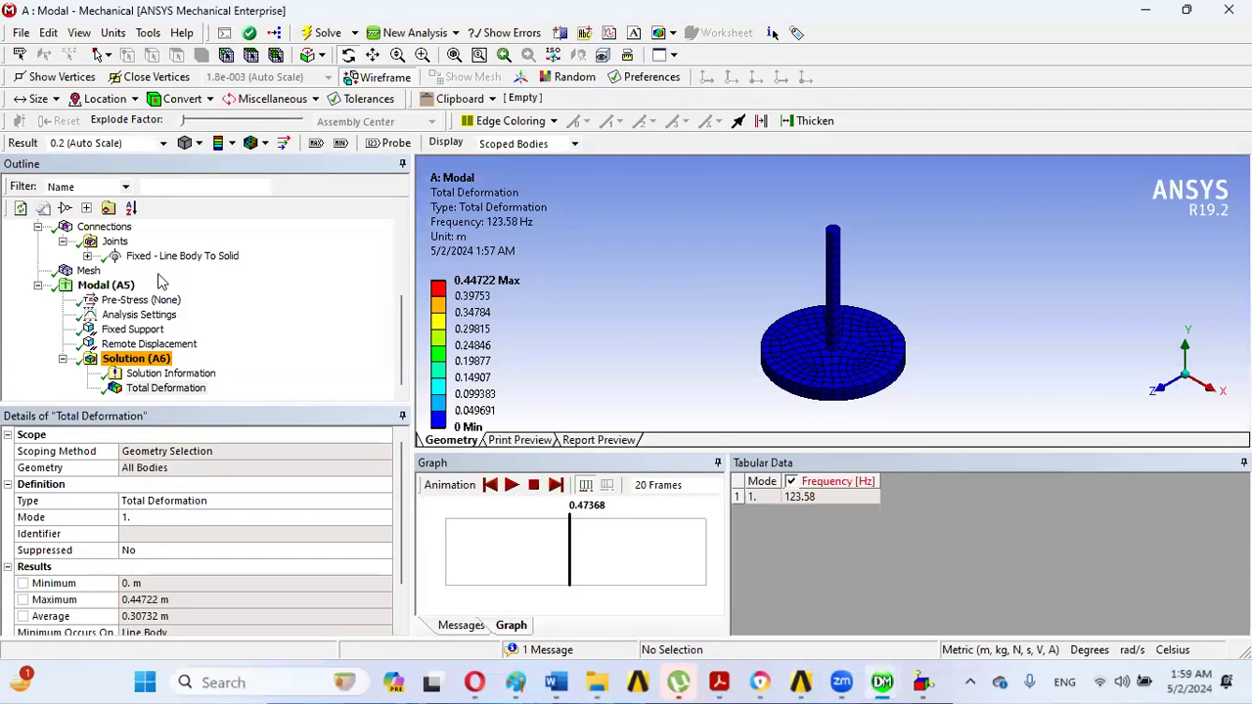
pyautogui.click(406, 329)
pyautogui.moveTo(406, 330); pyautogui.dragTo(399, 252)
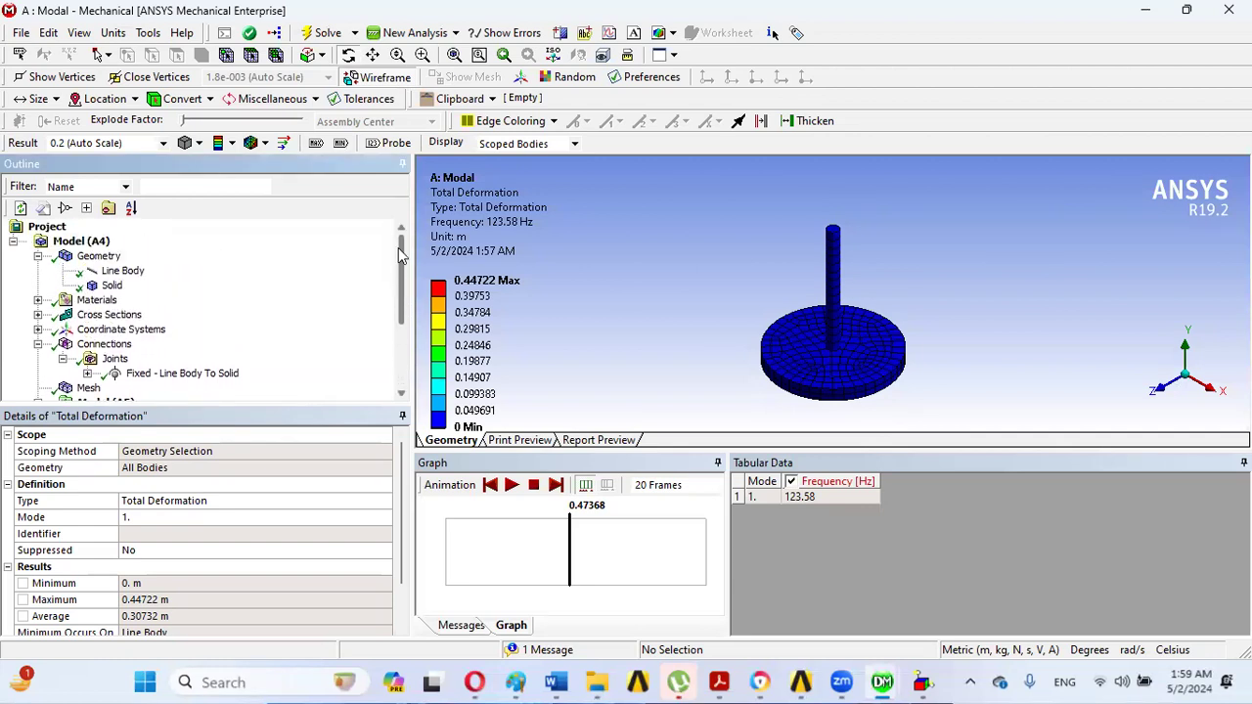
pyautogui.click(112, 286)
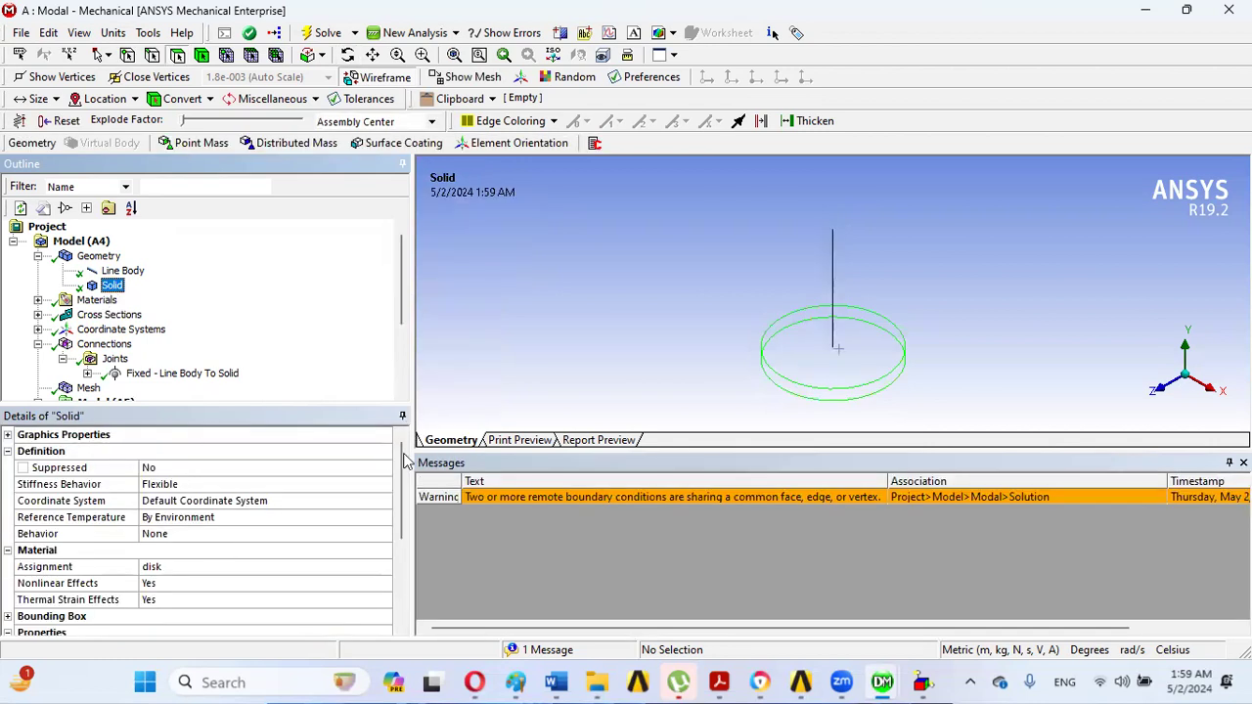
pyautogui.scroll(-2, 390, 524)
pyautogui.scroll(-1, 390, 524)
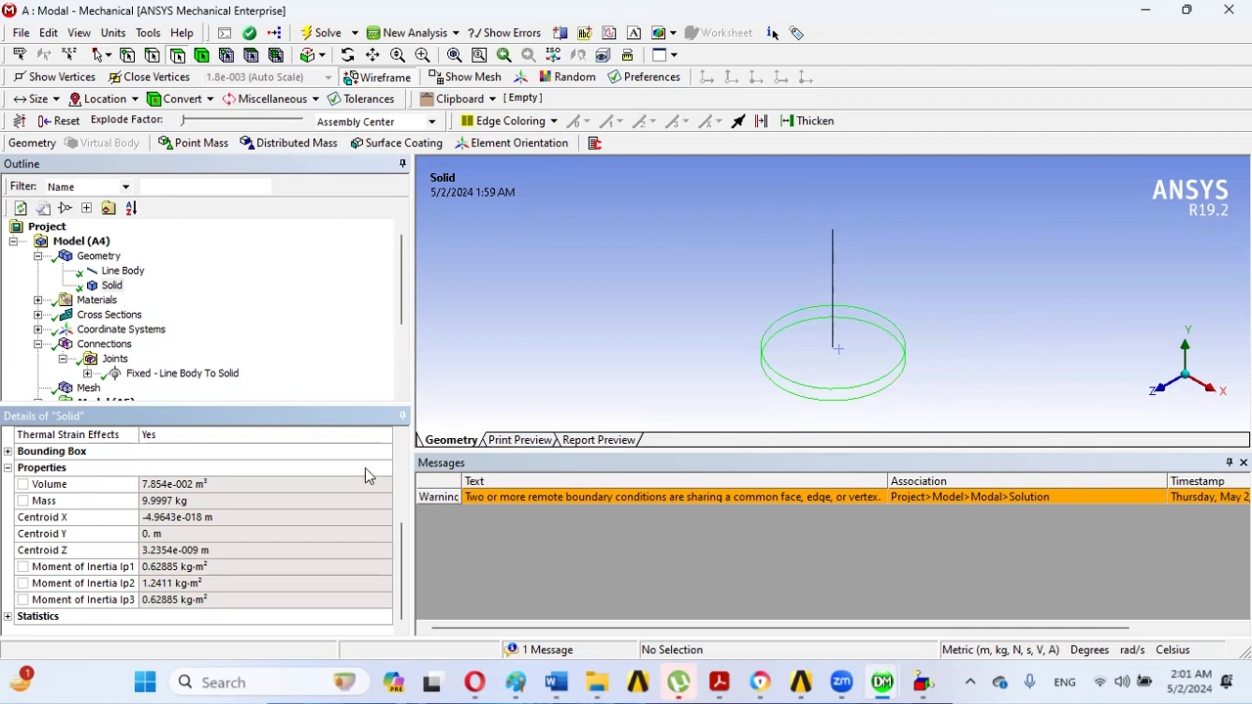
pyautogui.scroll(-3, 396, 275)
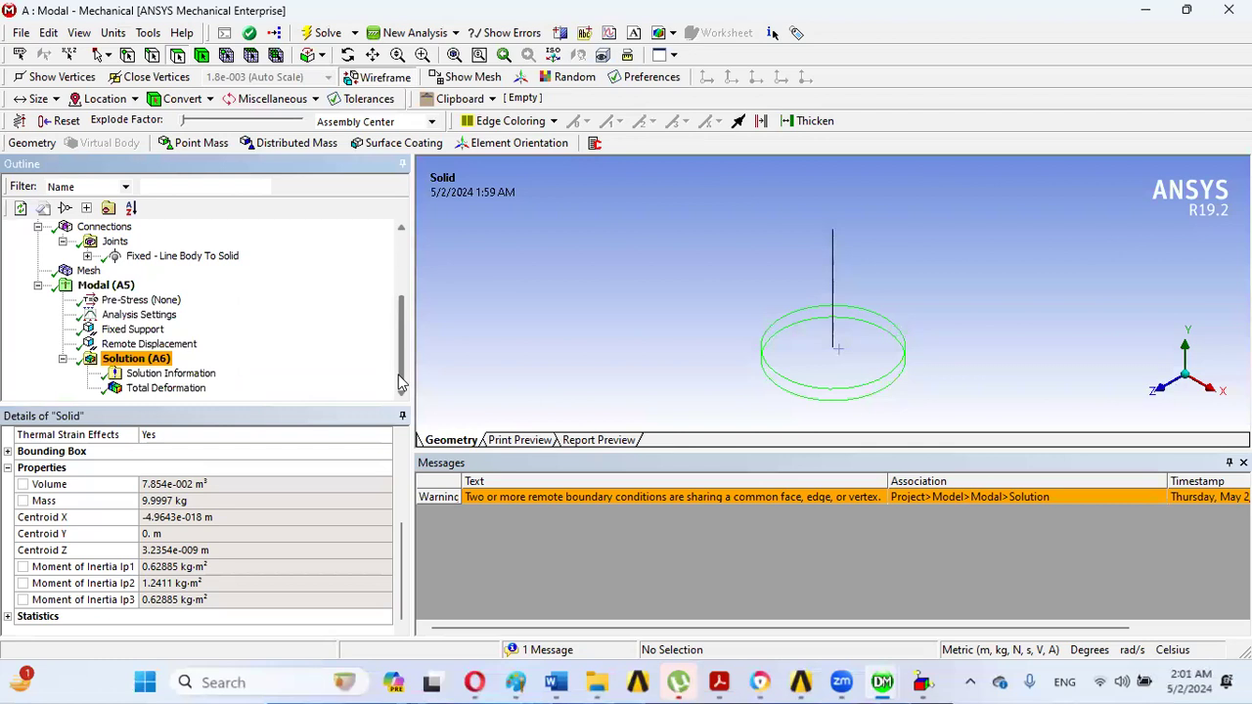
pyautogui.click(166, 388)
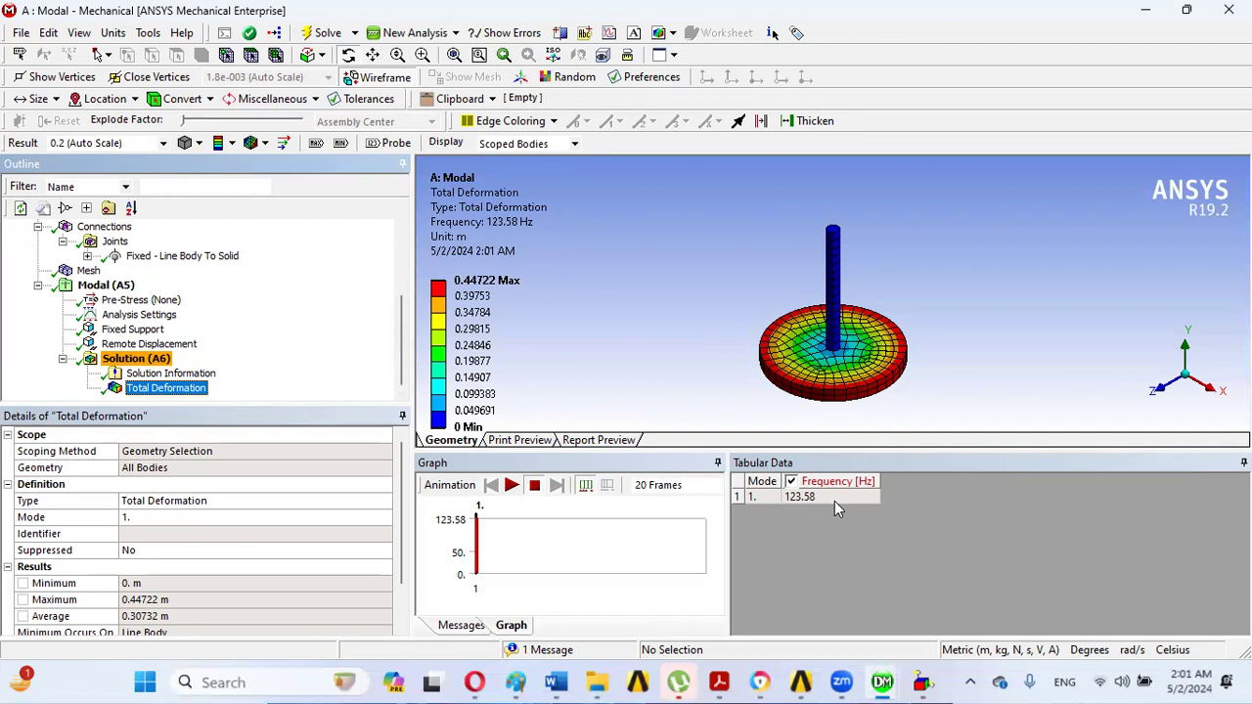
# Step: Inspect the Circular1 cross section's radius and area moments of inertia, and switch back to formula (2.39) in the textbook PDF
pyautogui.moveTo(398, 341); pyautogui.dragTo(417, 261)
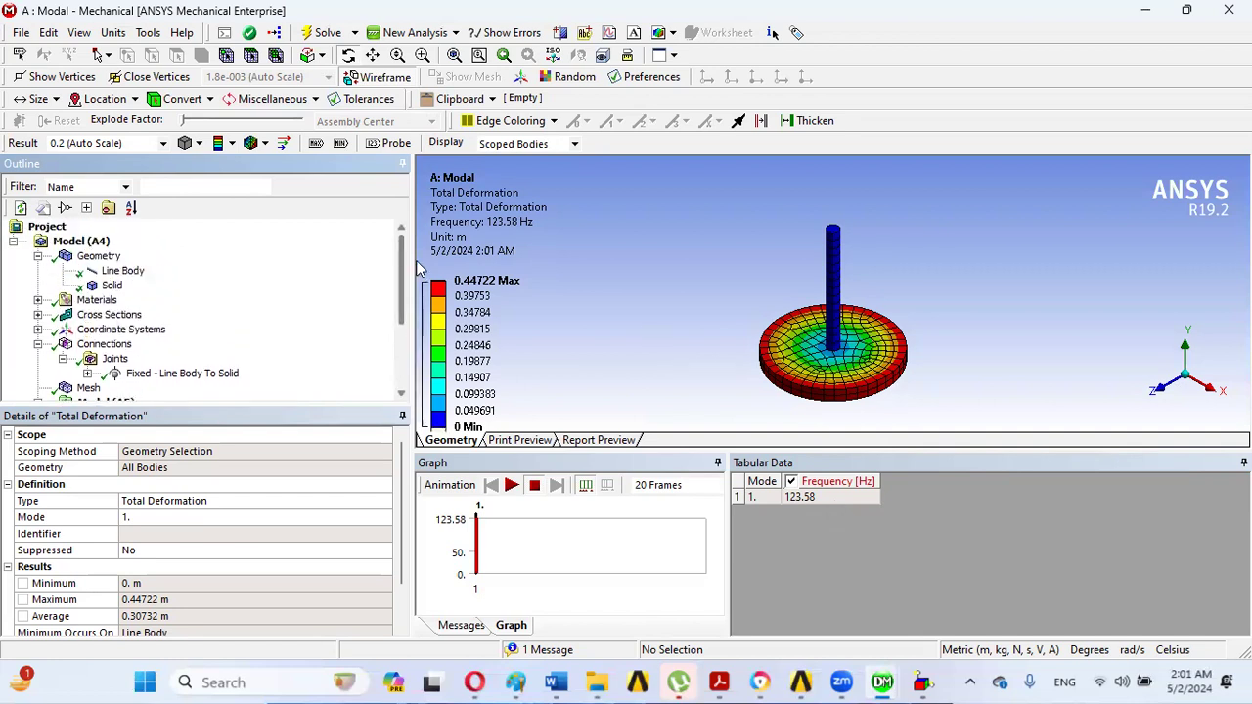
pyautogui.click(37, 315)
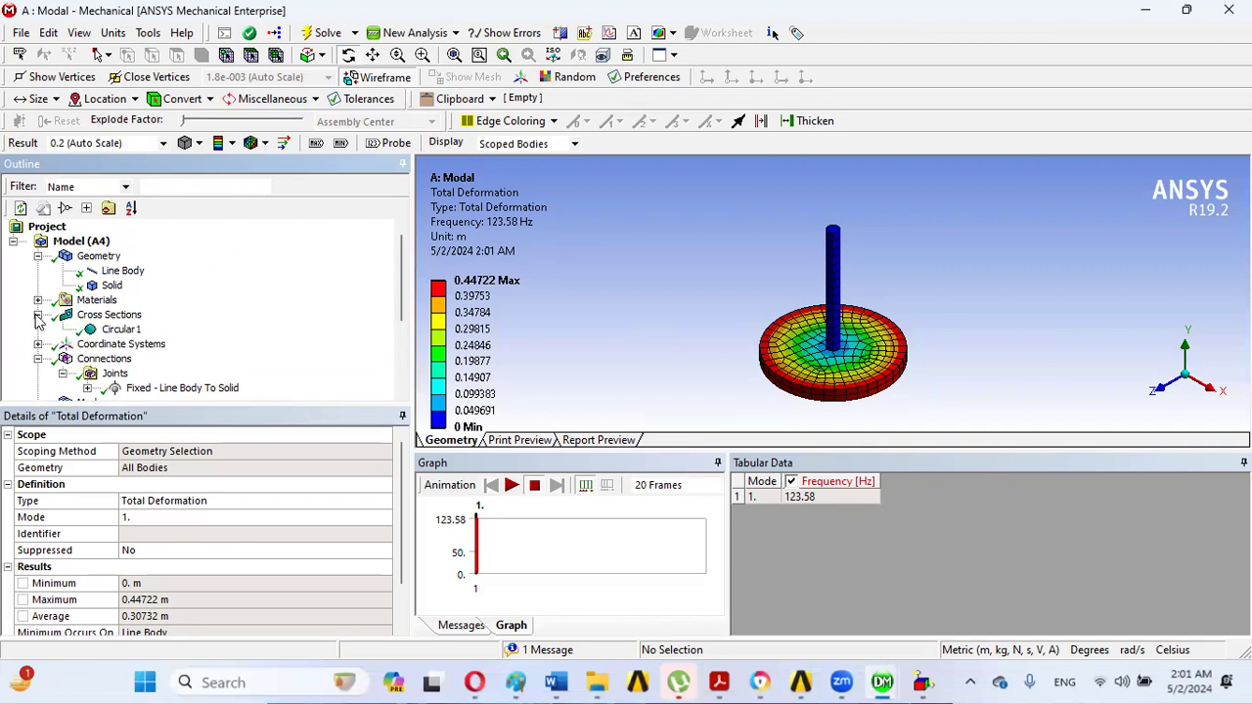
pyautogui.click(123, 330)
pyautogui.moveTo(398, 281); pyautogui.dragTo(398, 375)
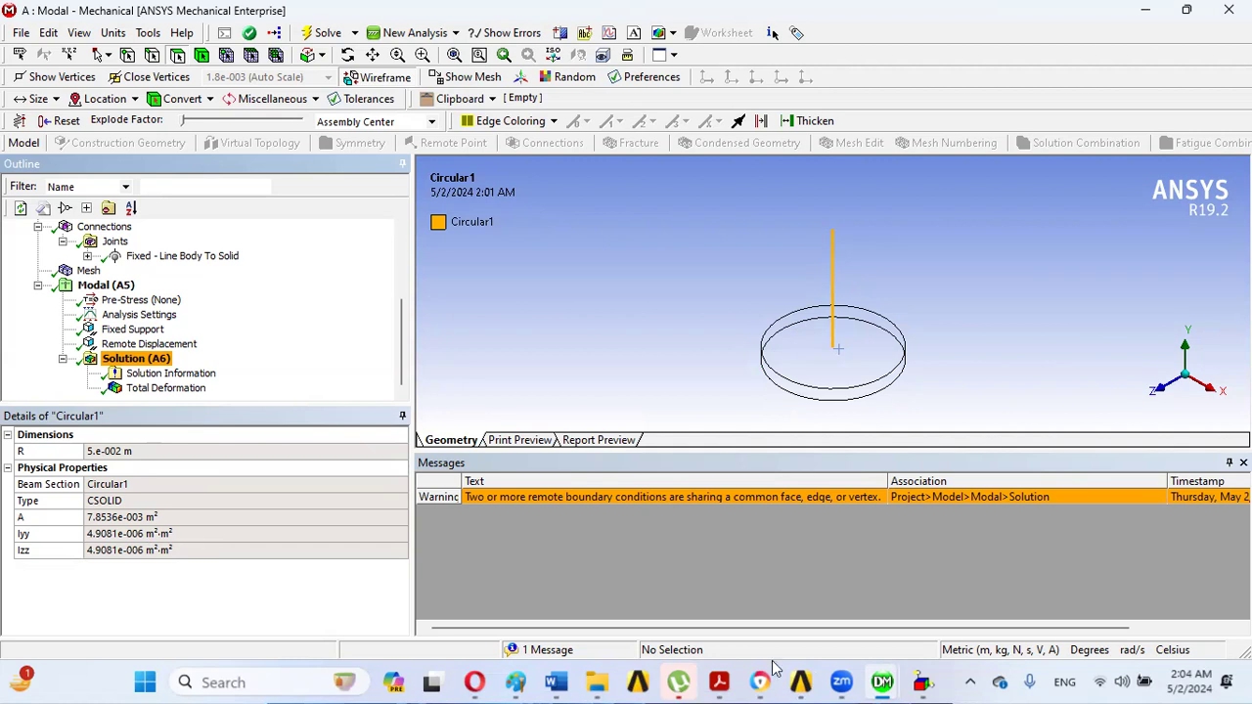
pyautogui.moveTo(720, 682)
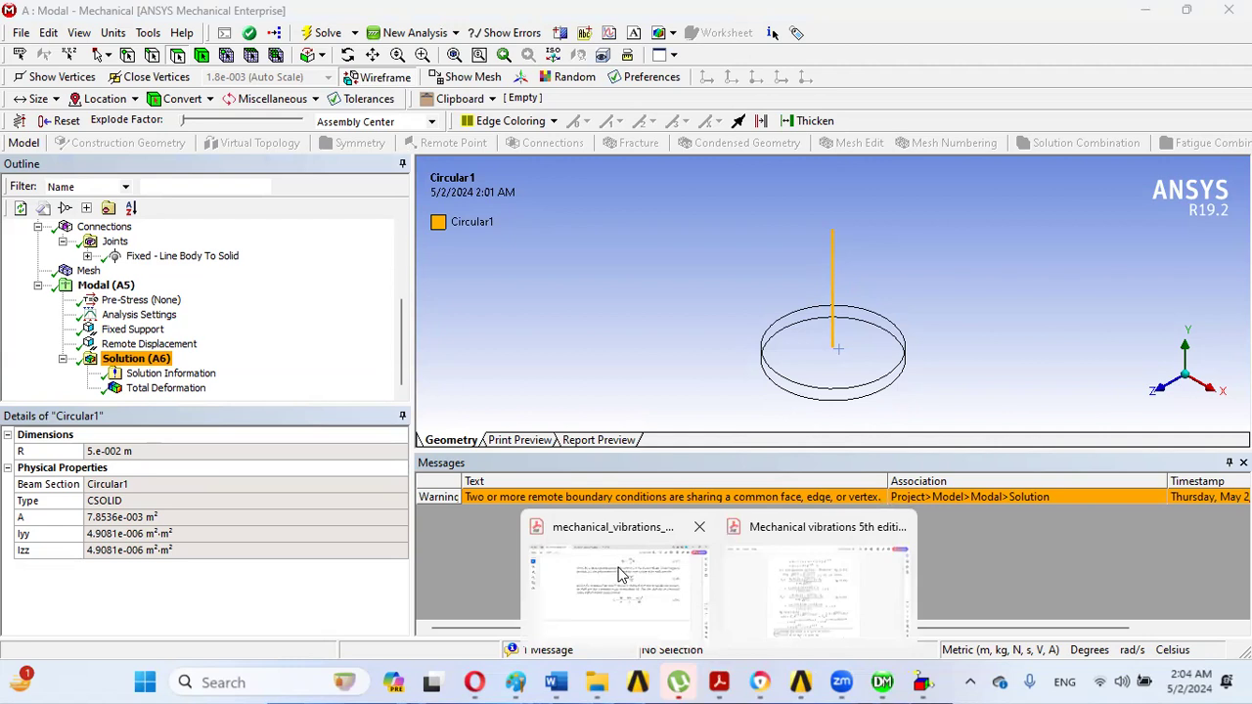
pyautogui.click(661, 581)
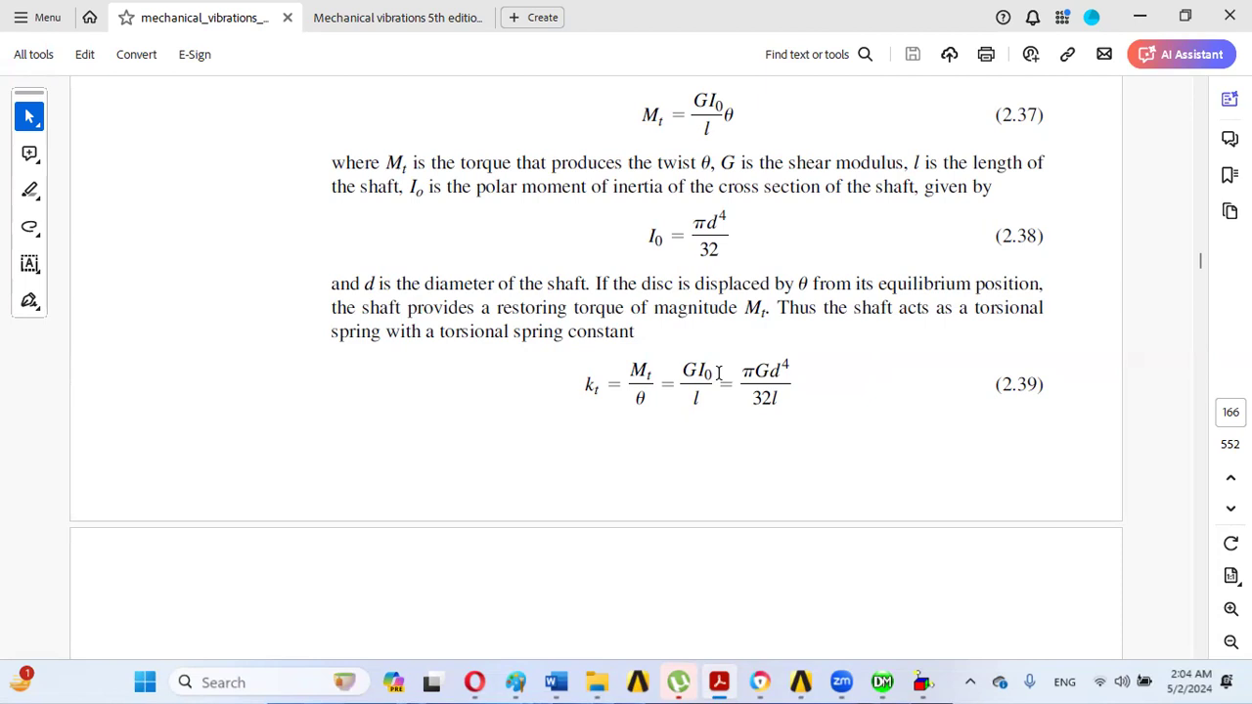
# Step: Return to Mechanical and recheck the disc solid's mass and moment of inertia properties
pyautogui.moveTo(921, 683)
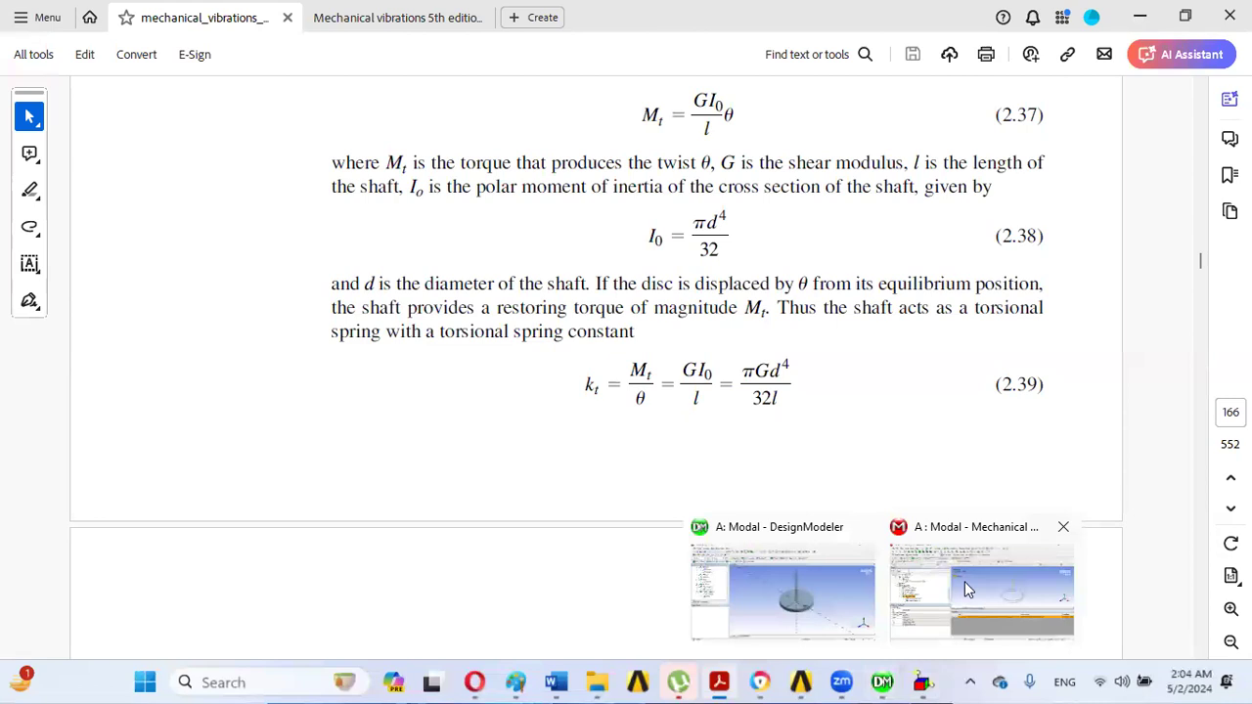
pyautogui.click(964, 581)
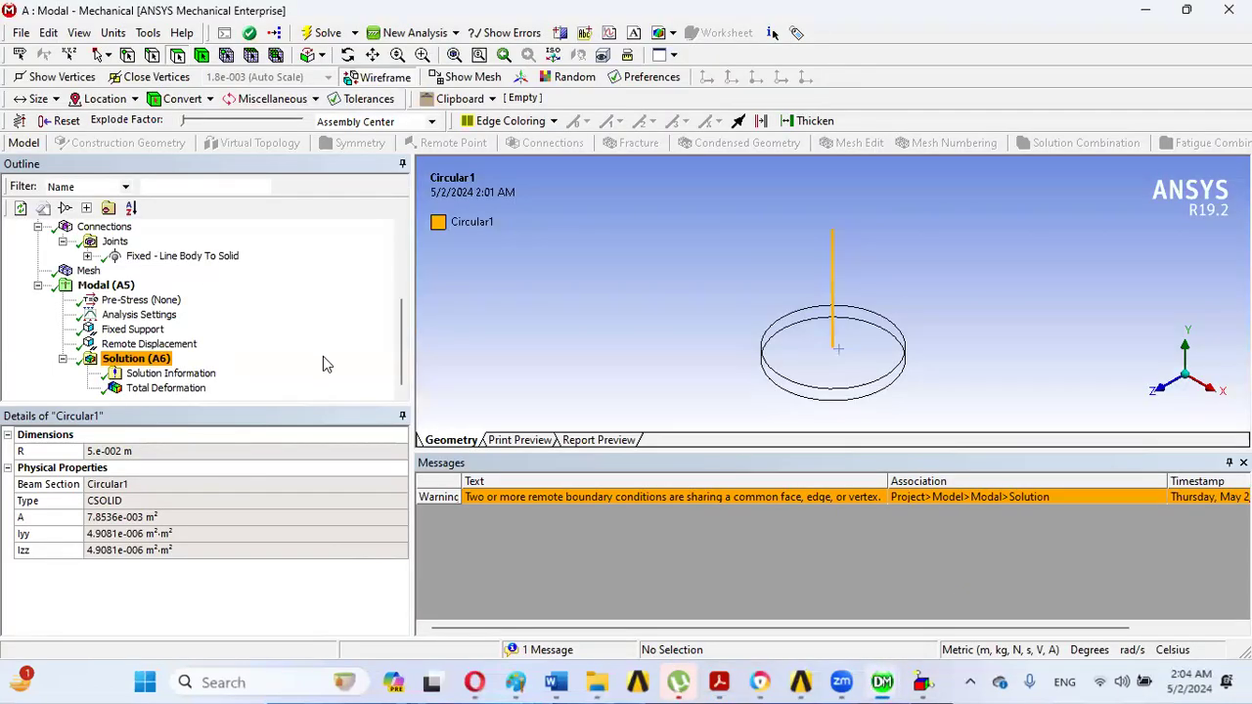
pyautogui.moveTo(403, 329); pyautogui.dragTo(413, 266)
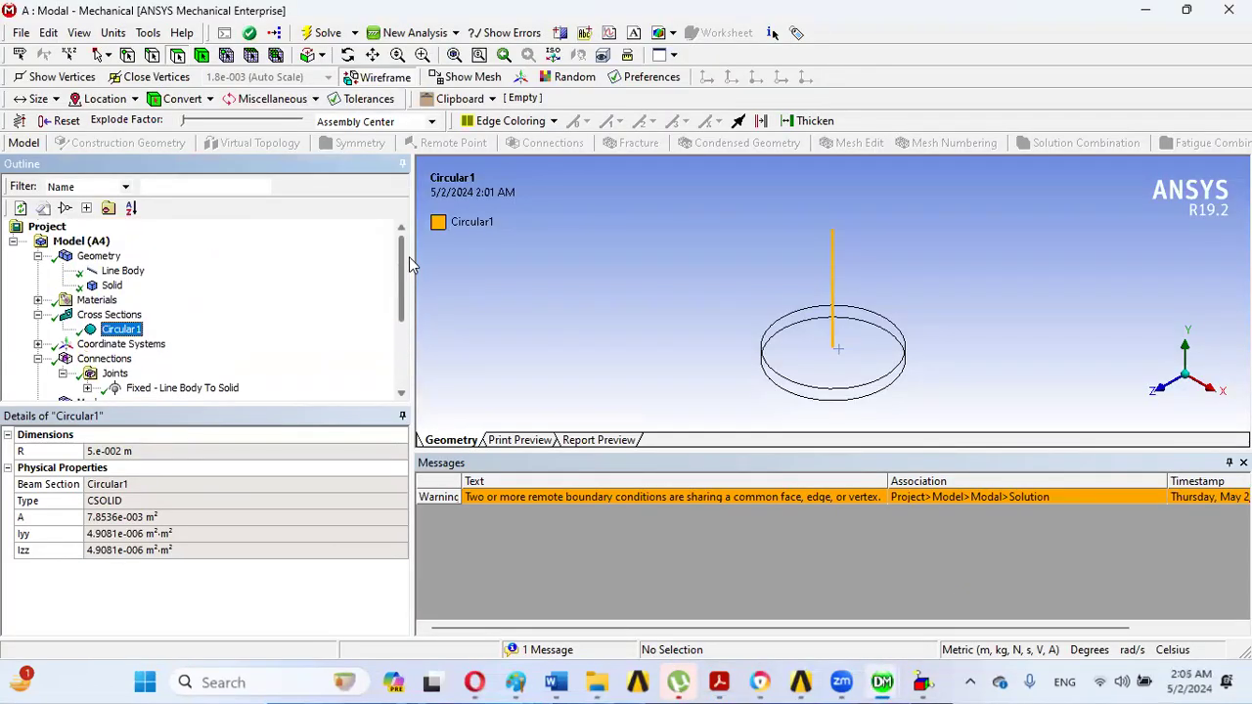
pyautogui.click(111, 284)
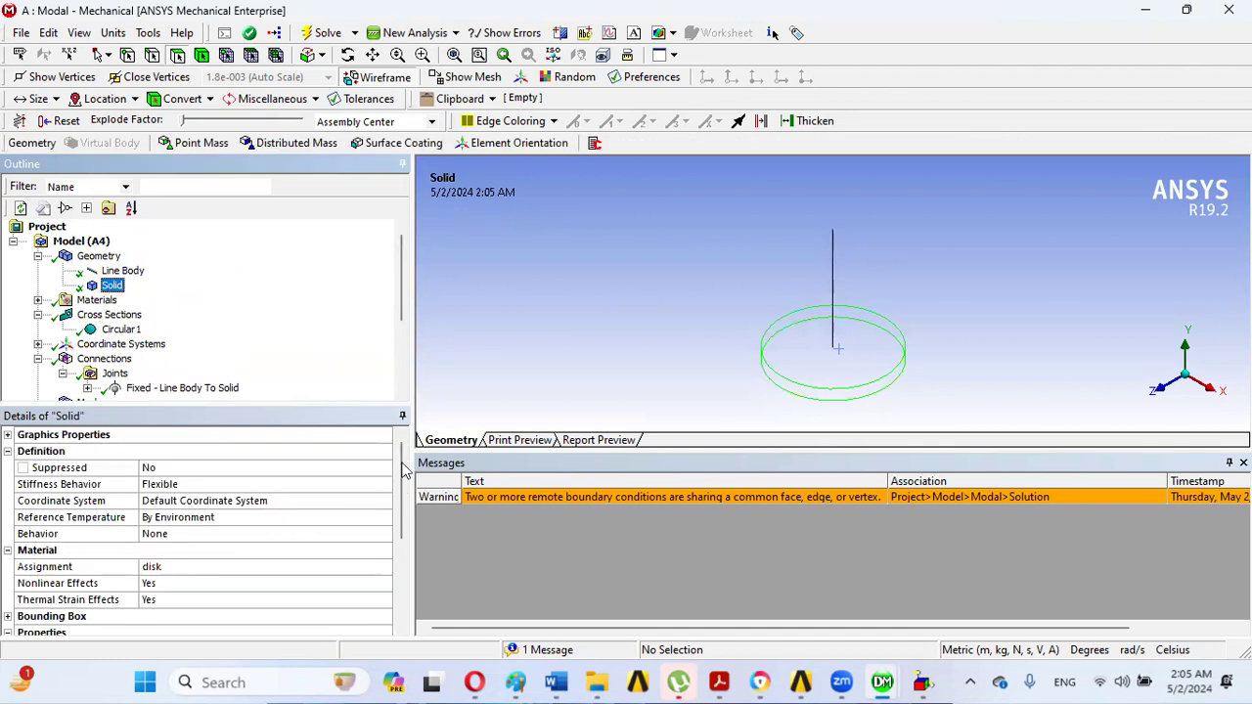
pyautogui.moveTo(402, 471); pyautogui.dragTo(402, 562)
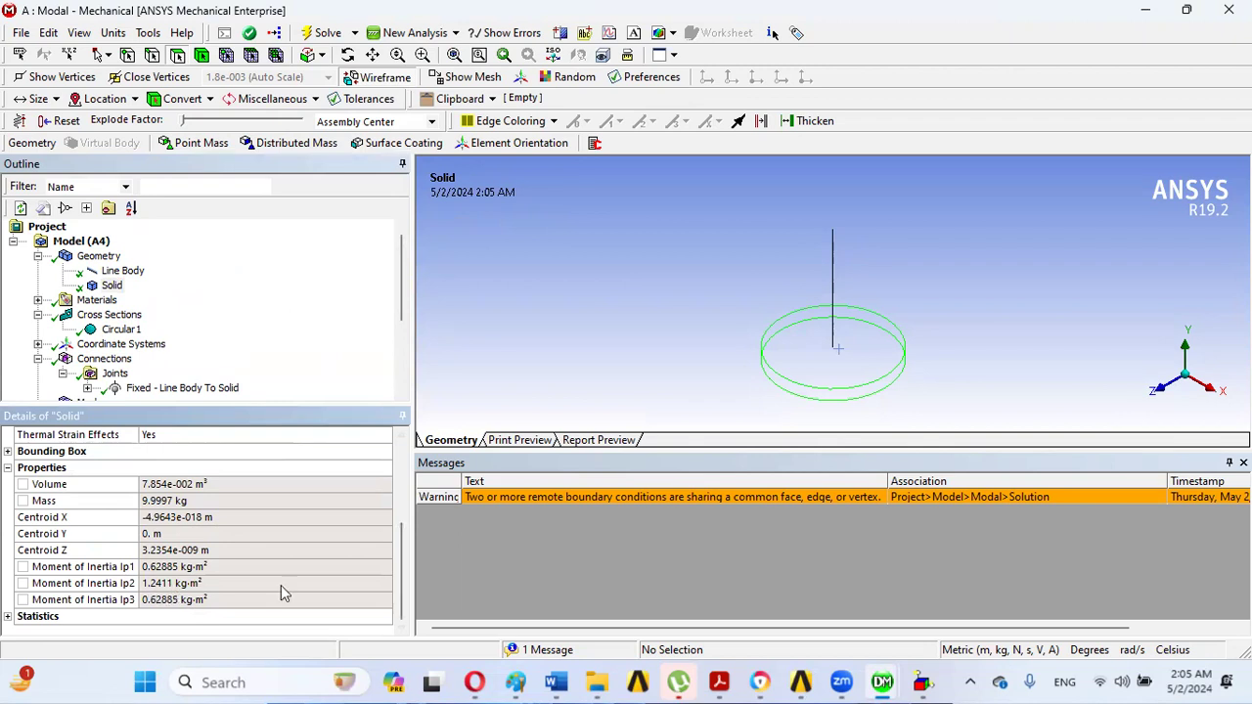
# Step: Switch to the textbook PDF and view Figure 2.14 with the disc's inertia J0
pyautogui.moveTo(718, 682)
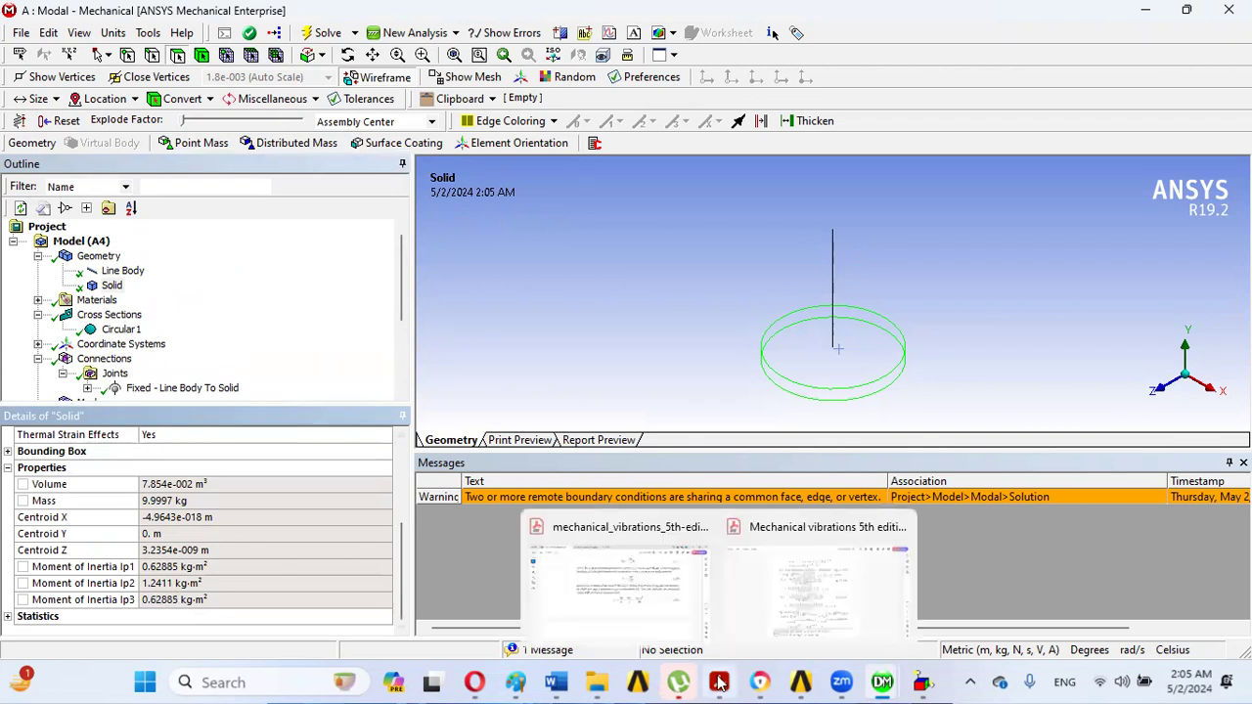
pyautogui.click(627, 561)
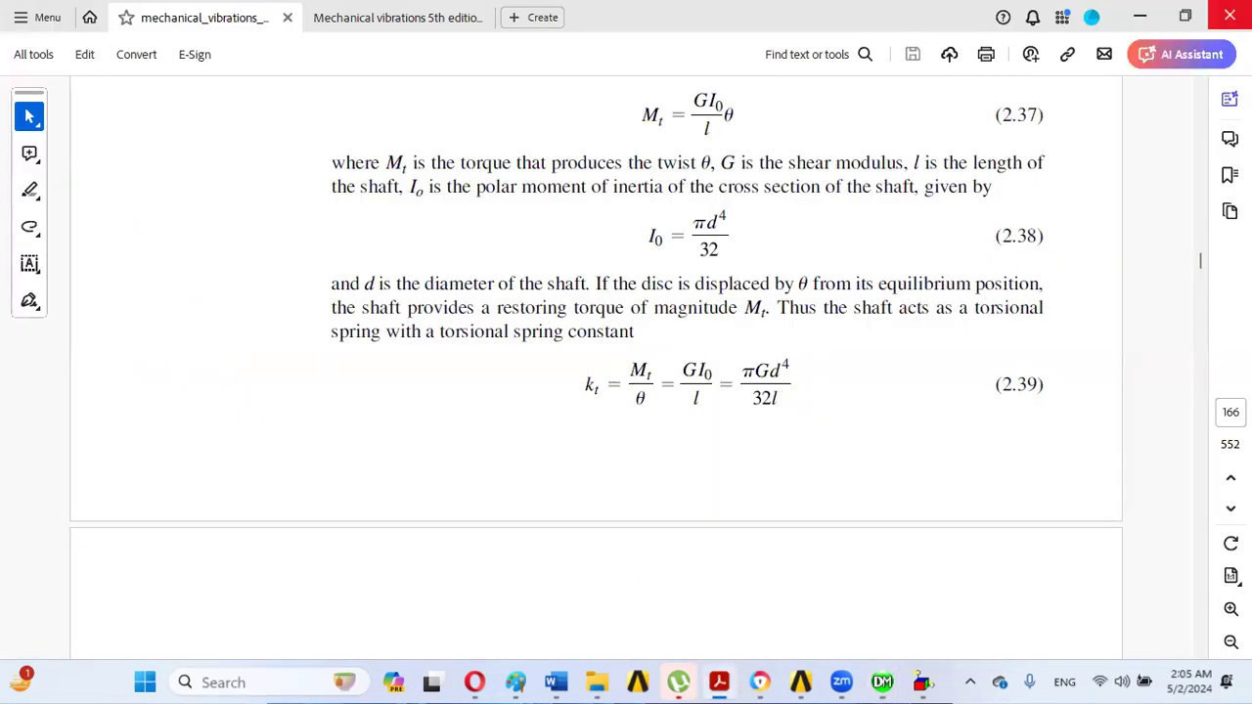
pyautogui.click(1201, 650)
pyautogui.scroll(-12, 1202, 651)
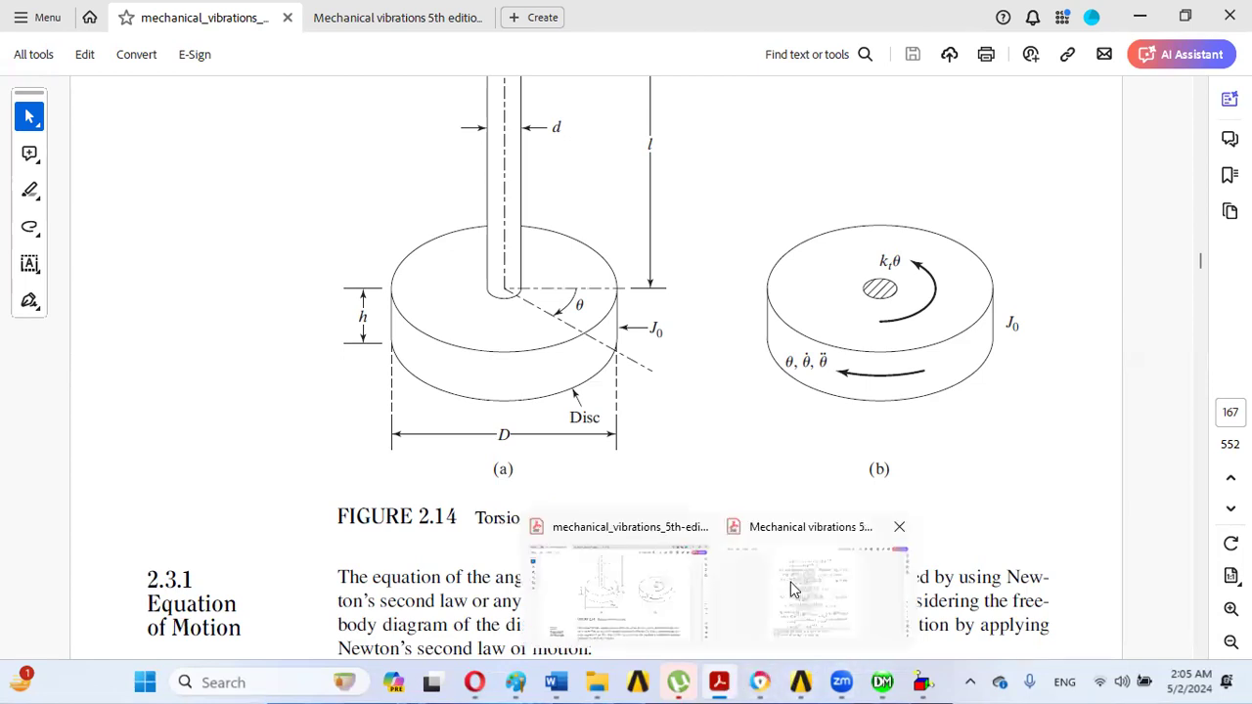
# Step: Switch back to Mechanical and display the total deformation result to read the first mode's frequency
pyautogui.moveTo(939, 673)
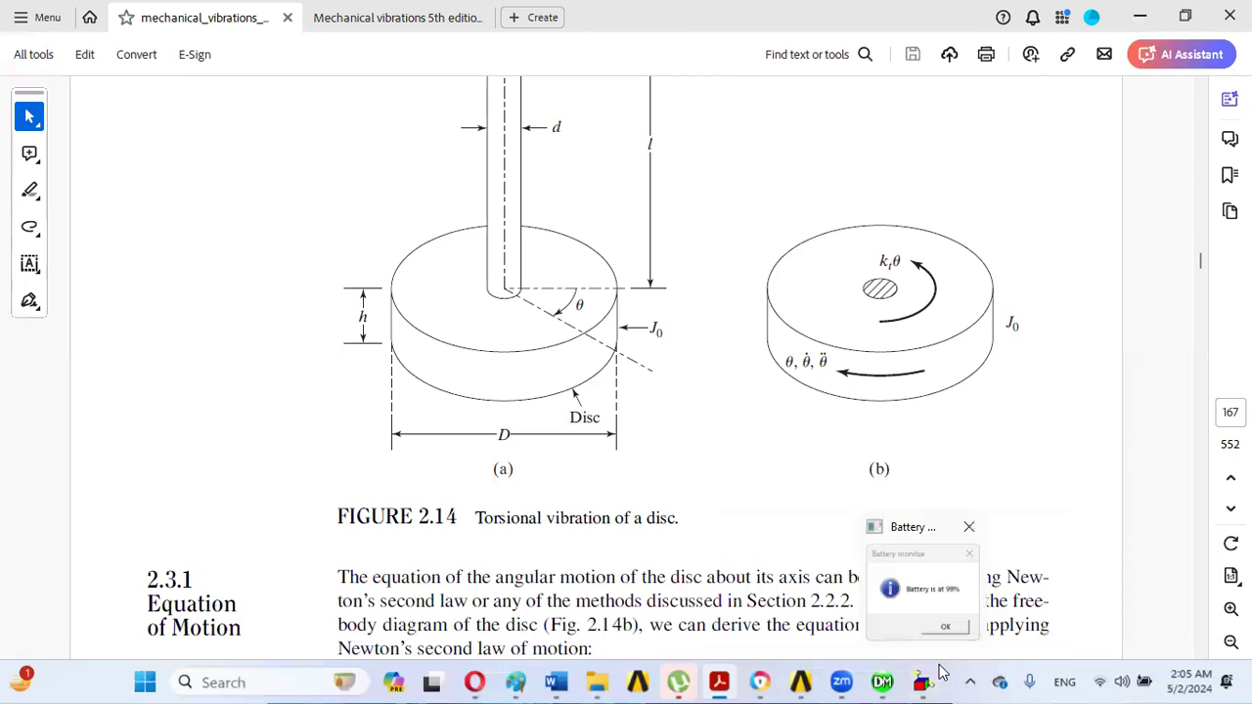
pyautogui.moveTo(895, 673)
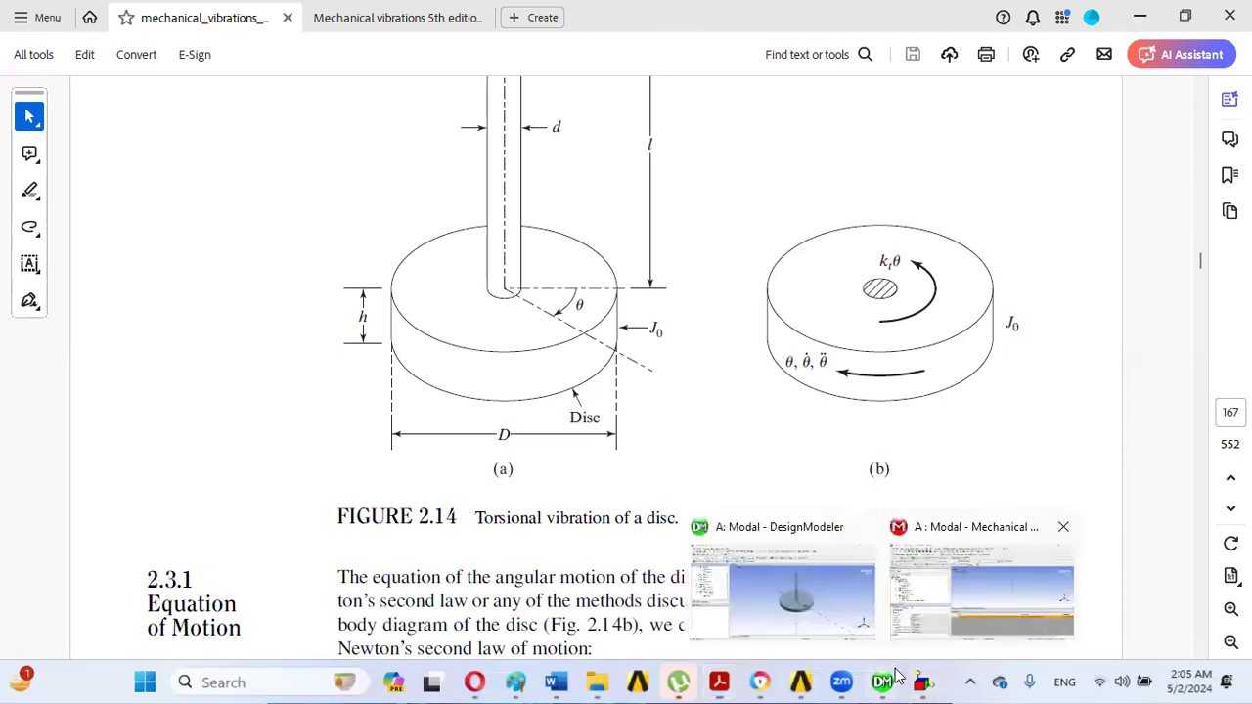
pyautogui.click(895, 672)
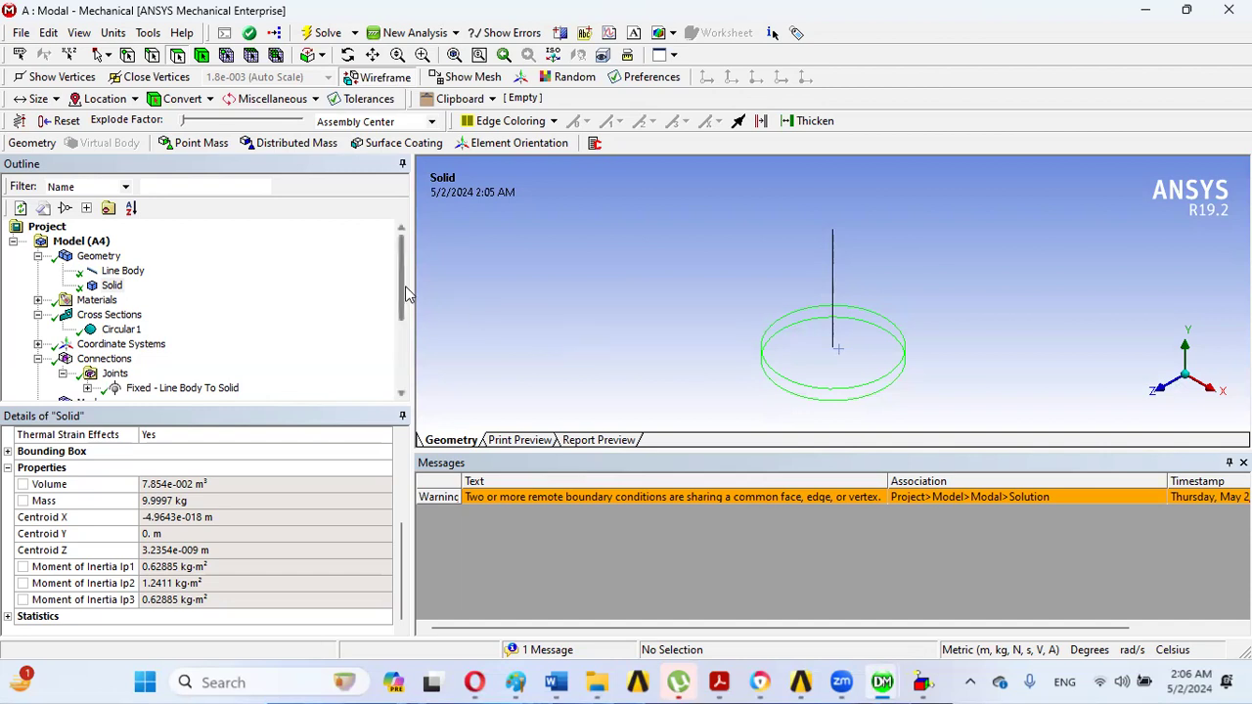
pyautogui.moveTo(402, 293); pyautogui.dragTo(384, 396)
pyautogui.click(166, 388)
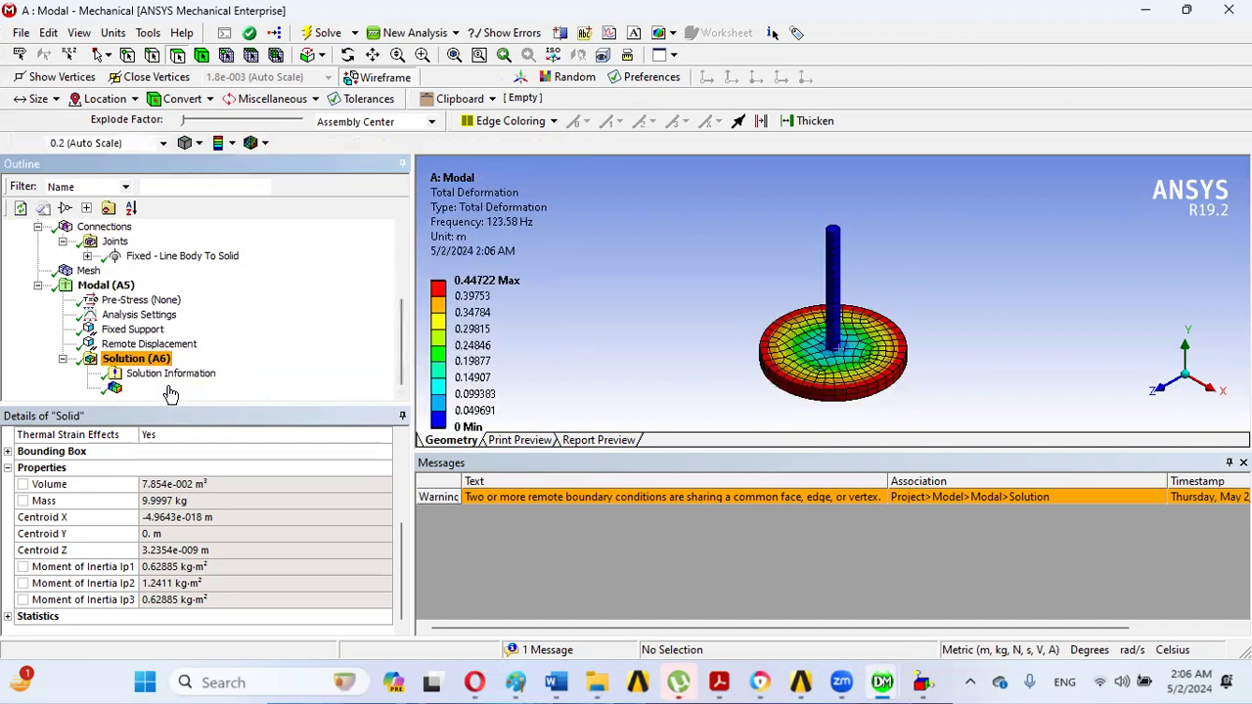